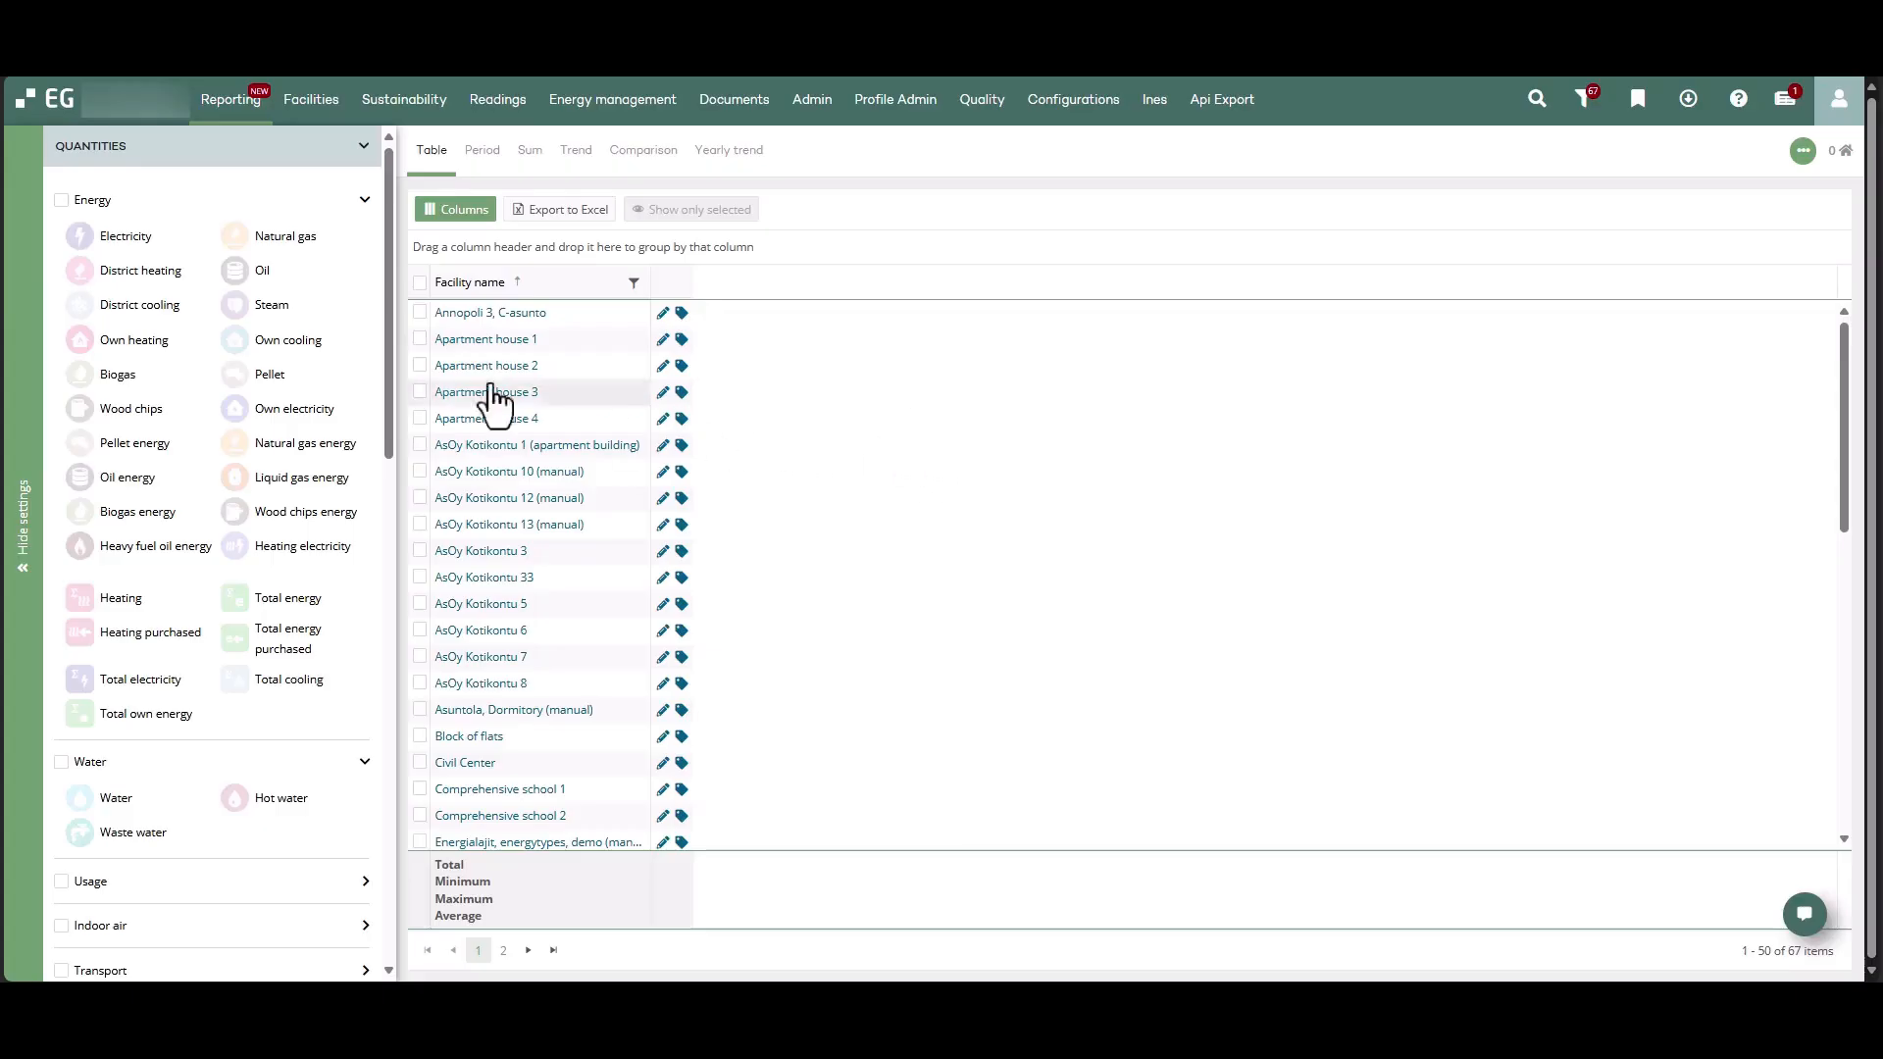
Look through the report's quantity, time period and additional settings, hiding and reopening the settings pane and the Additional settings section
drag(387, 266, 392, 808)
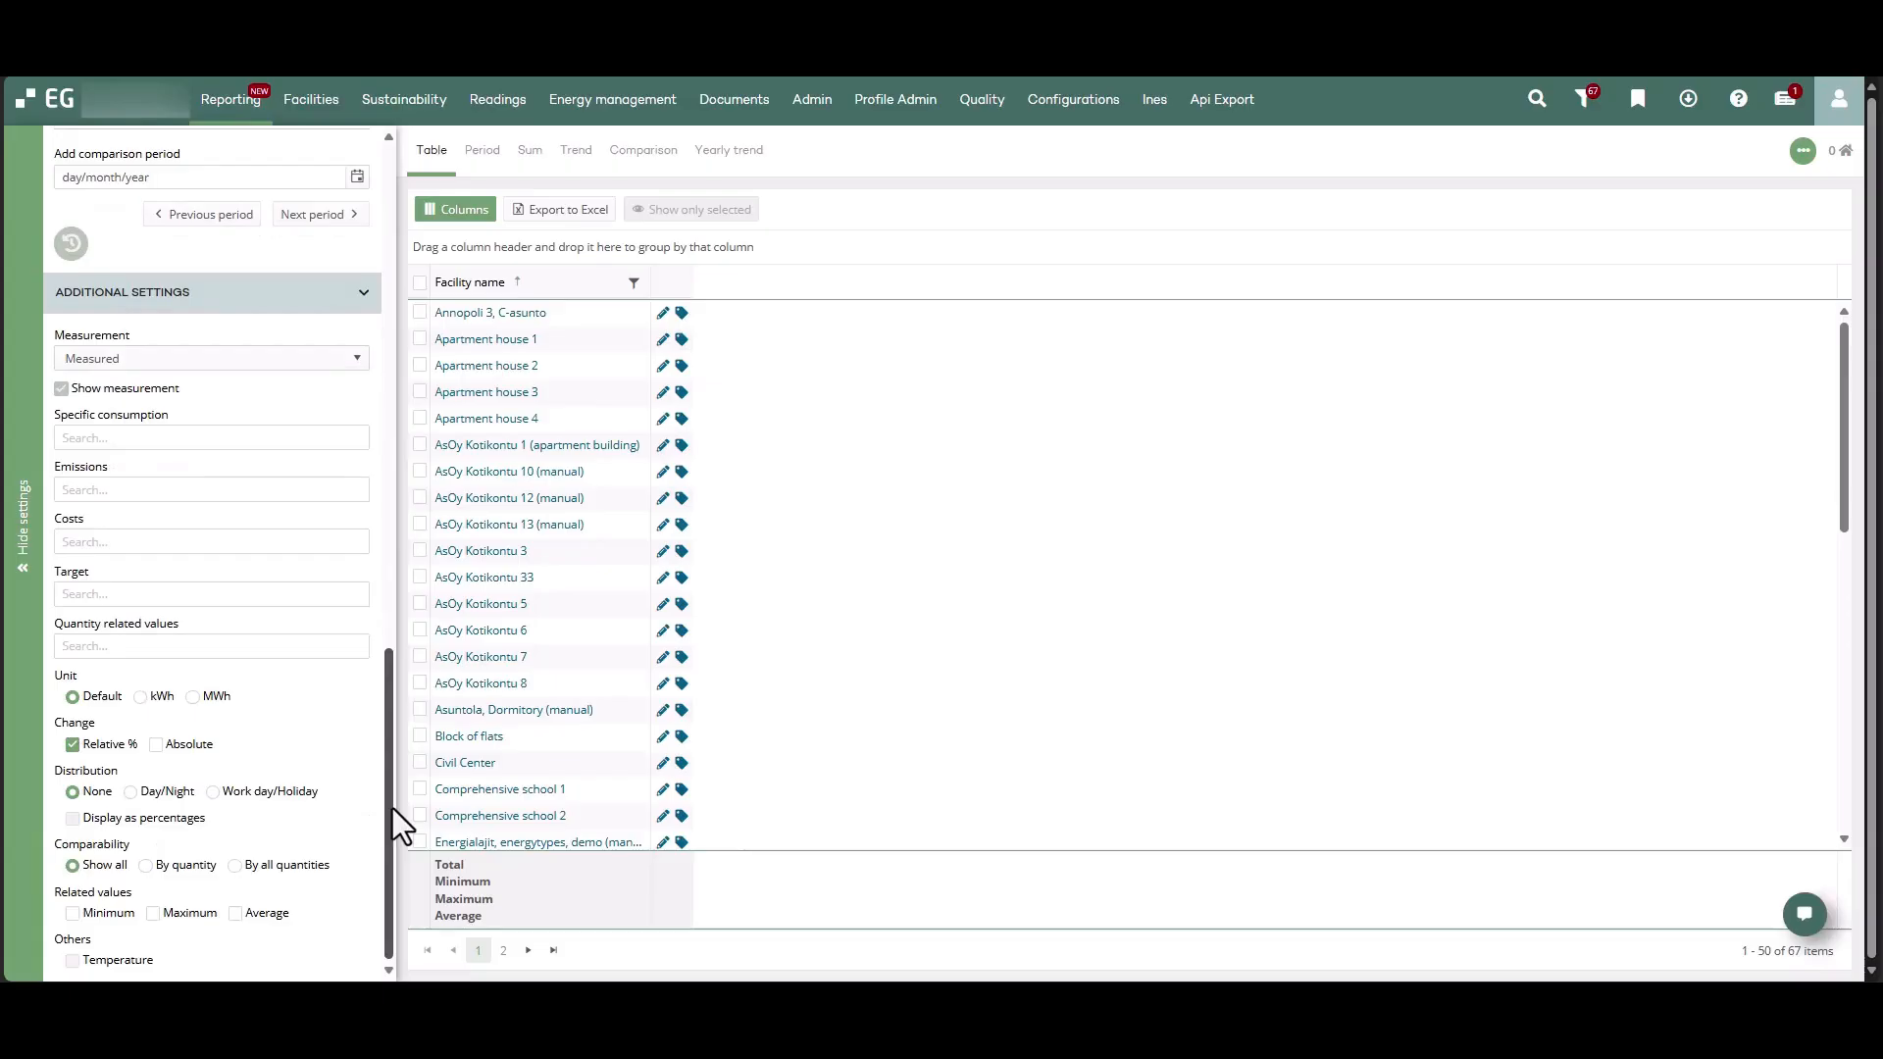
click(25, 539)
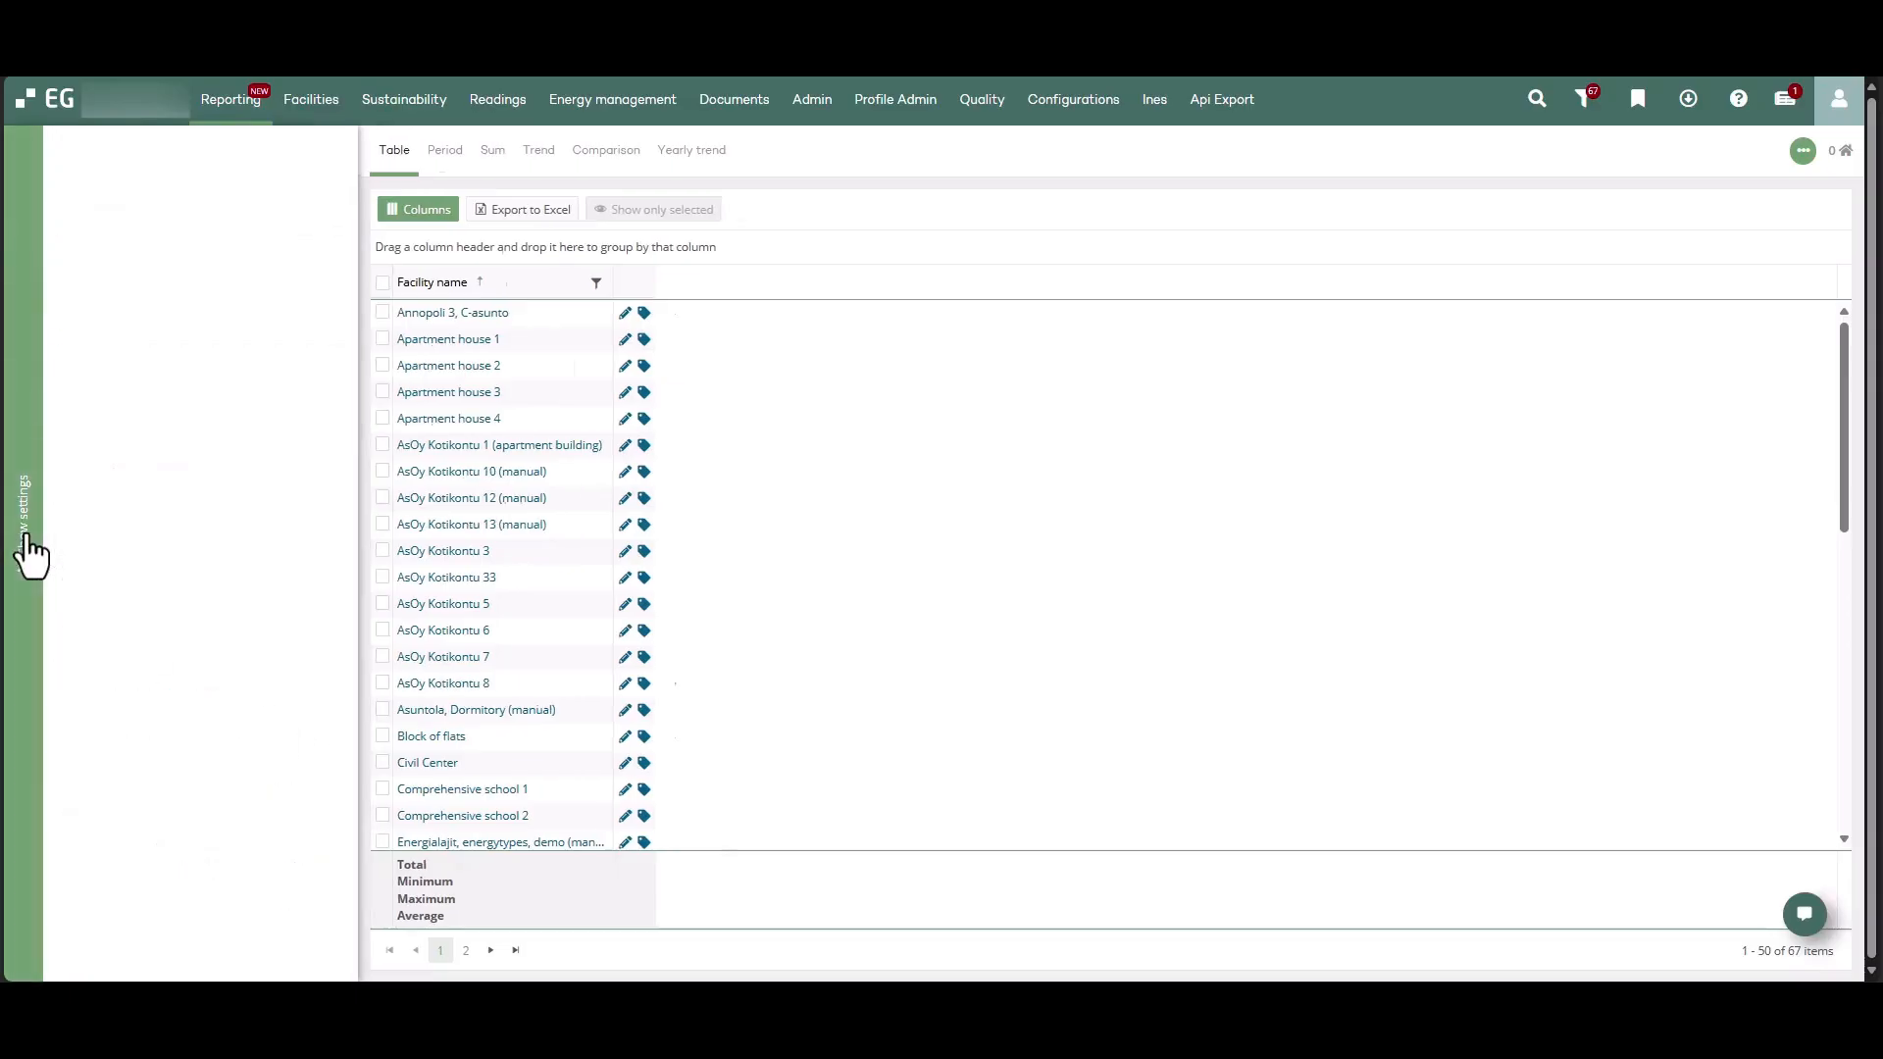
click(26, 541)
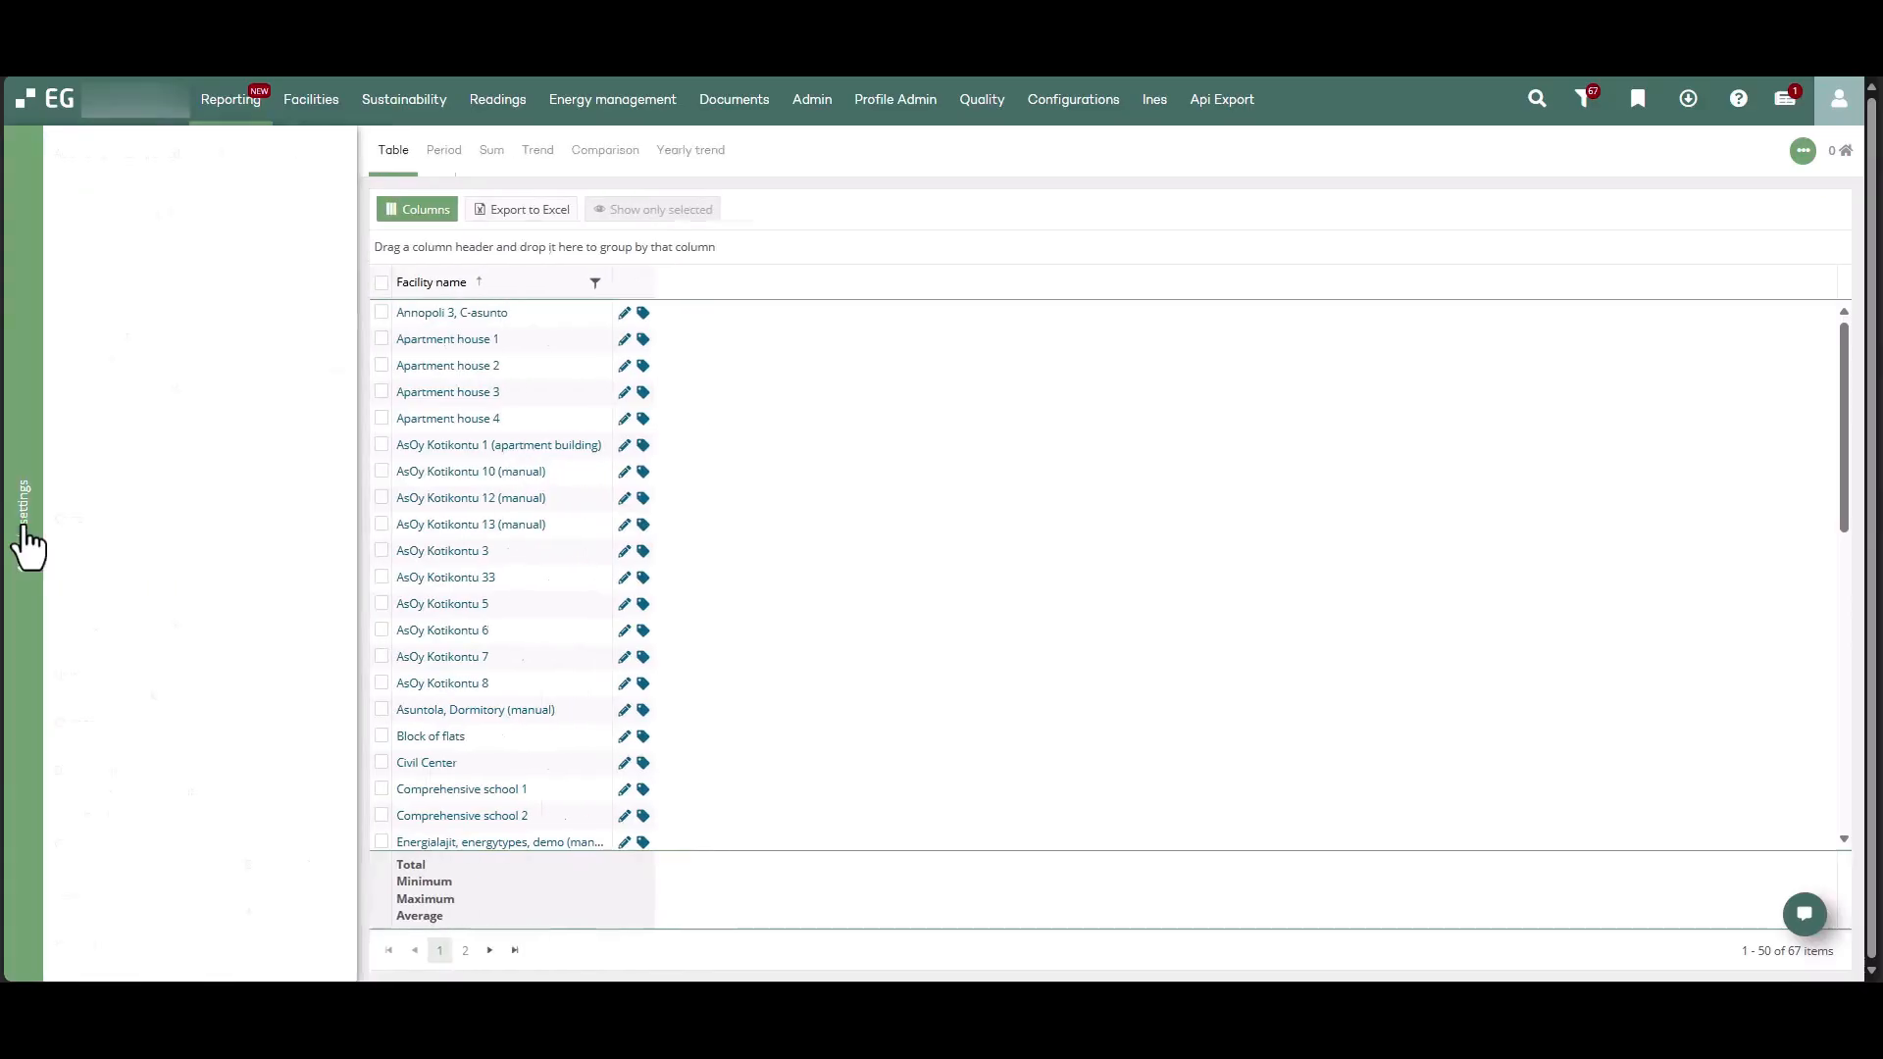
mouse_move(391, 699)
mouse_down()
mouse_move(396, 164)
mouse_move(406, 673)
mouse_up()
click(294, 379)
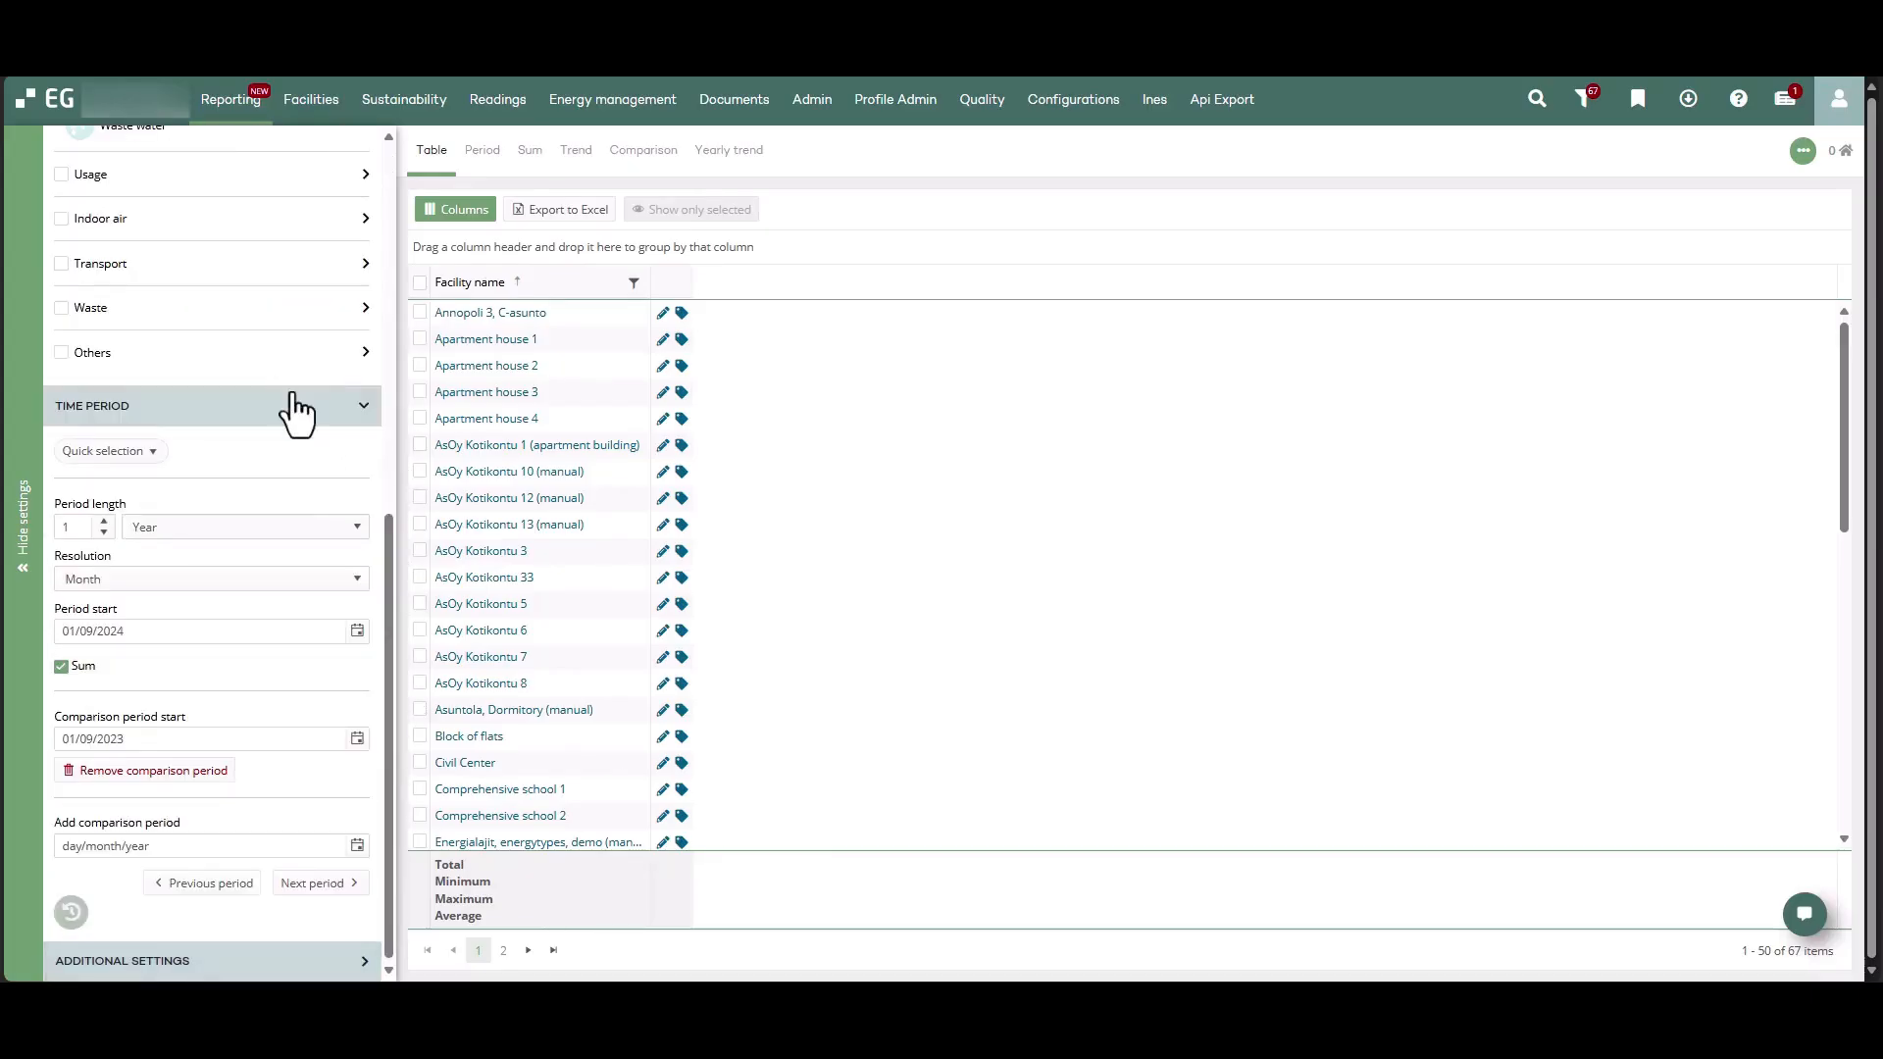
click(261, 957)
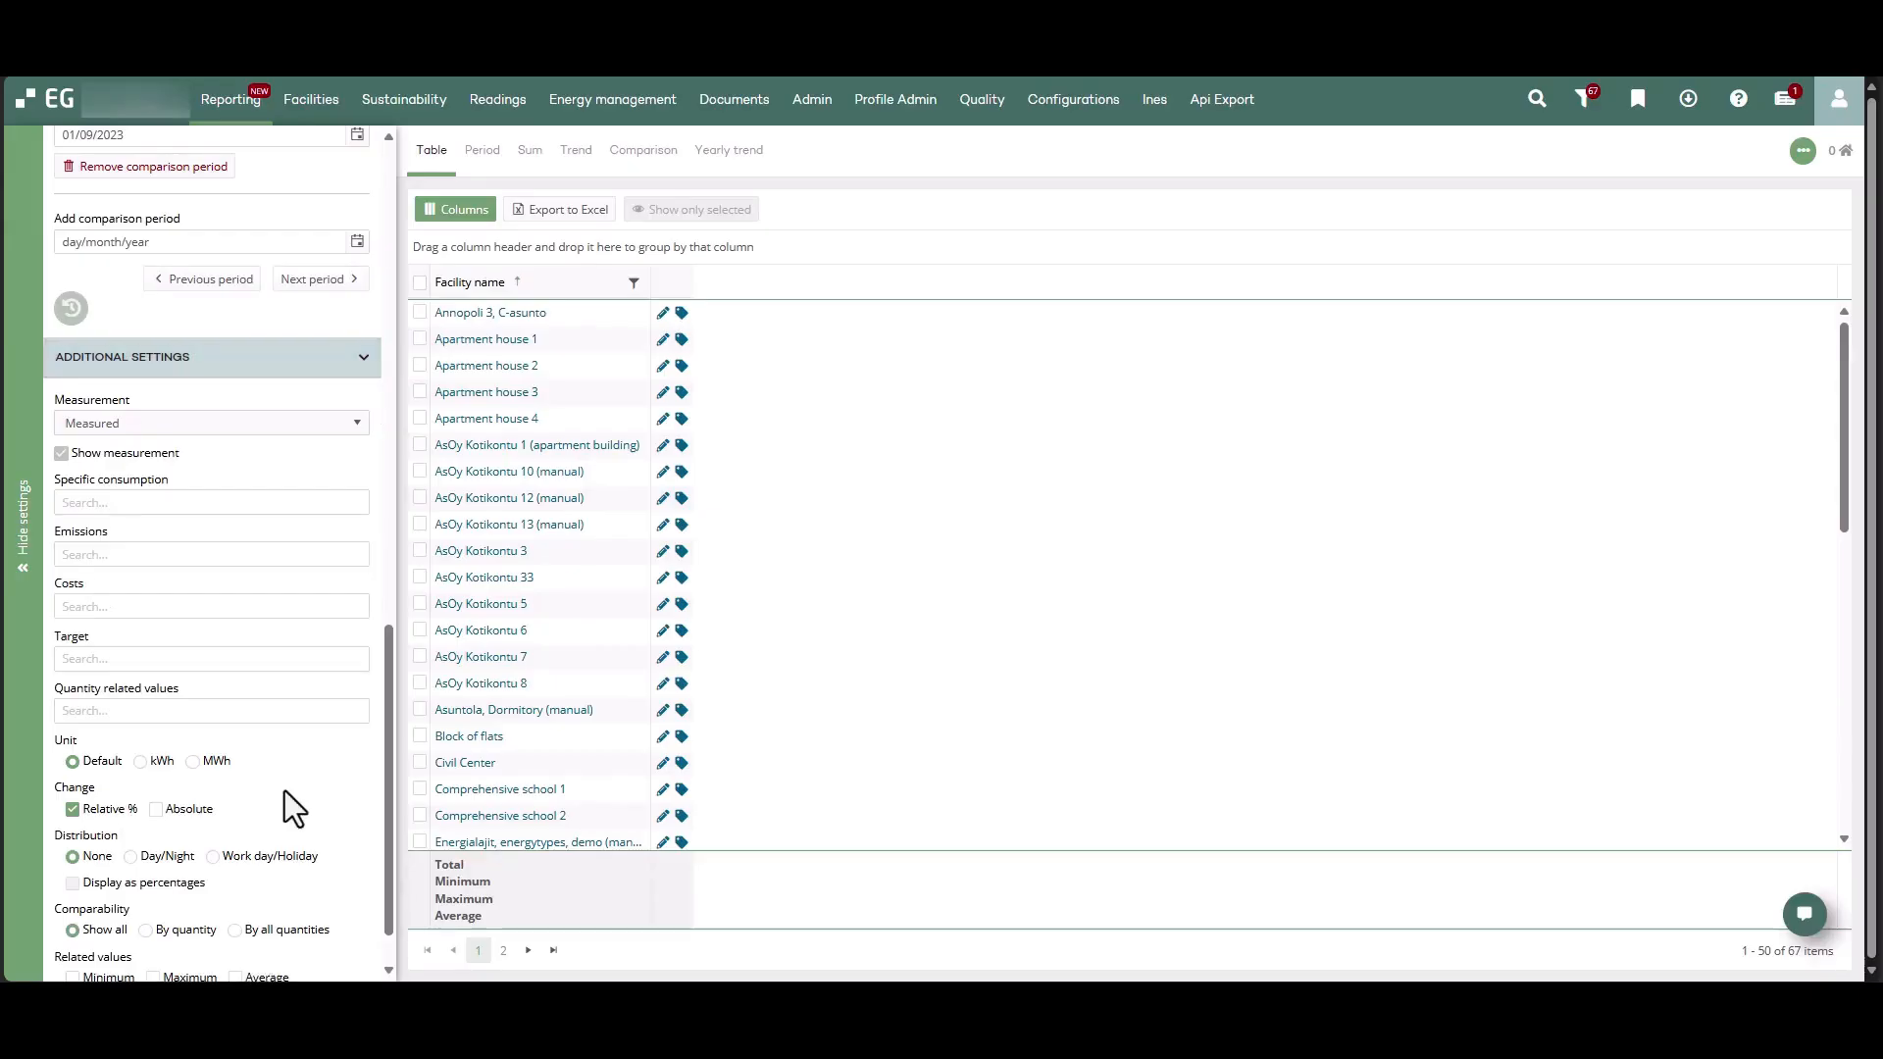
Add the Electricity quantity to the facility table
scroll(285, 791, up, 15)
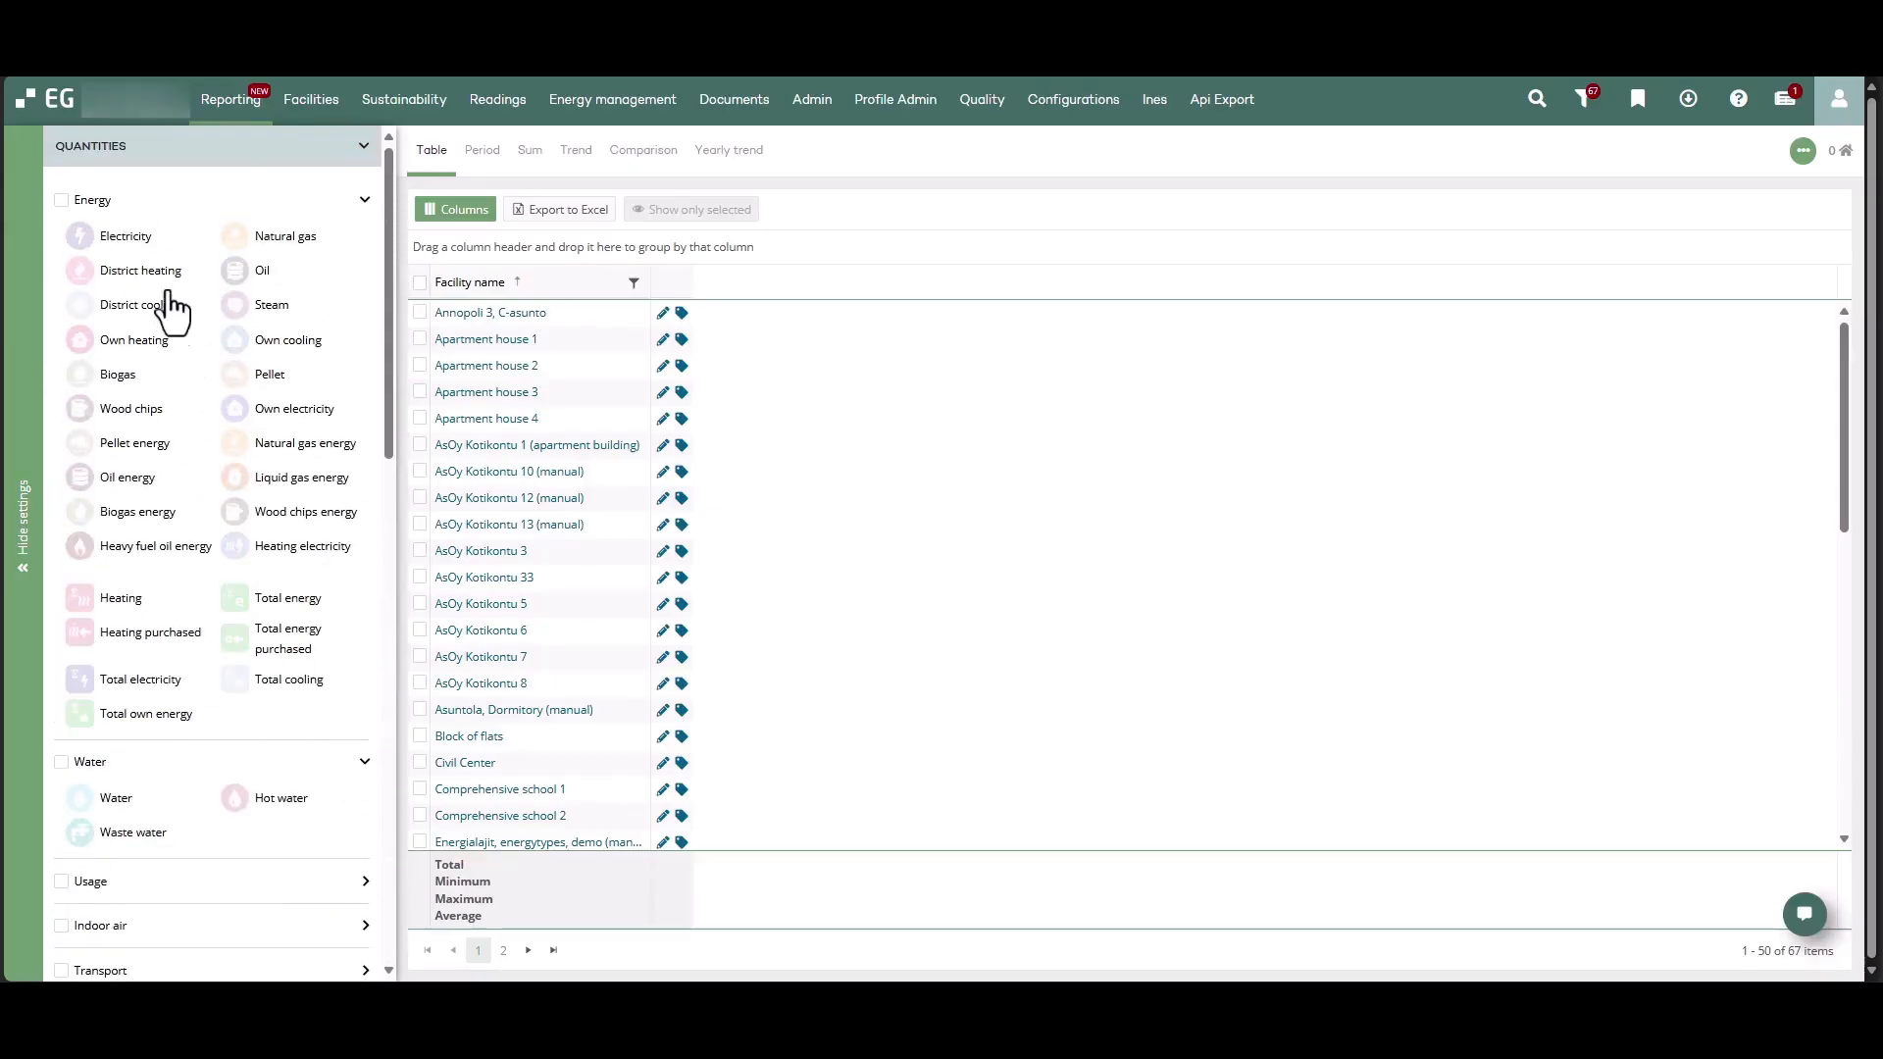
click(128, 237)
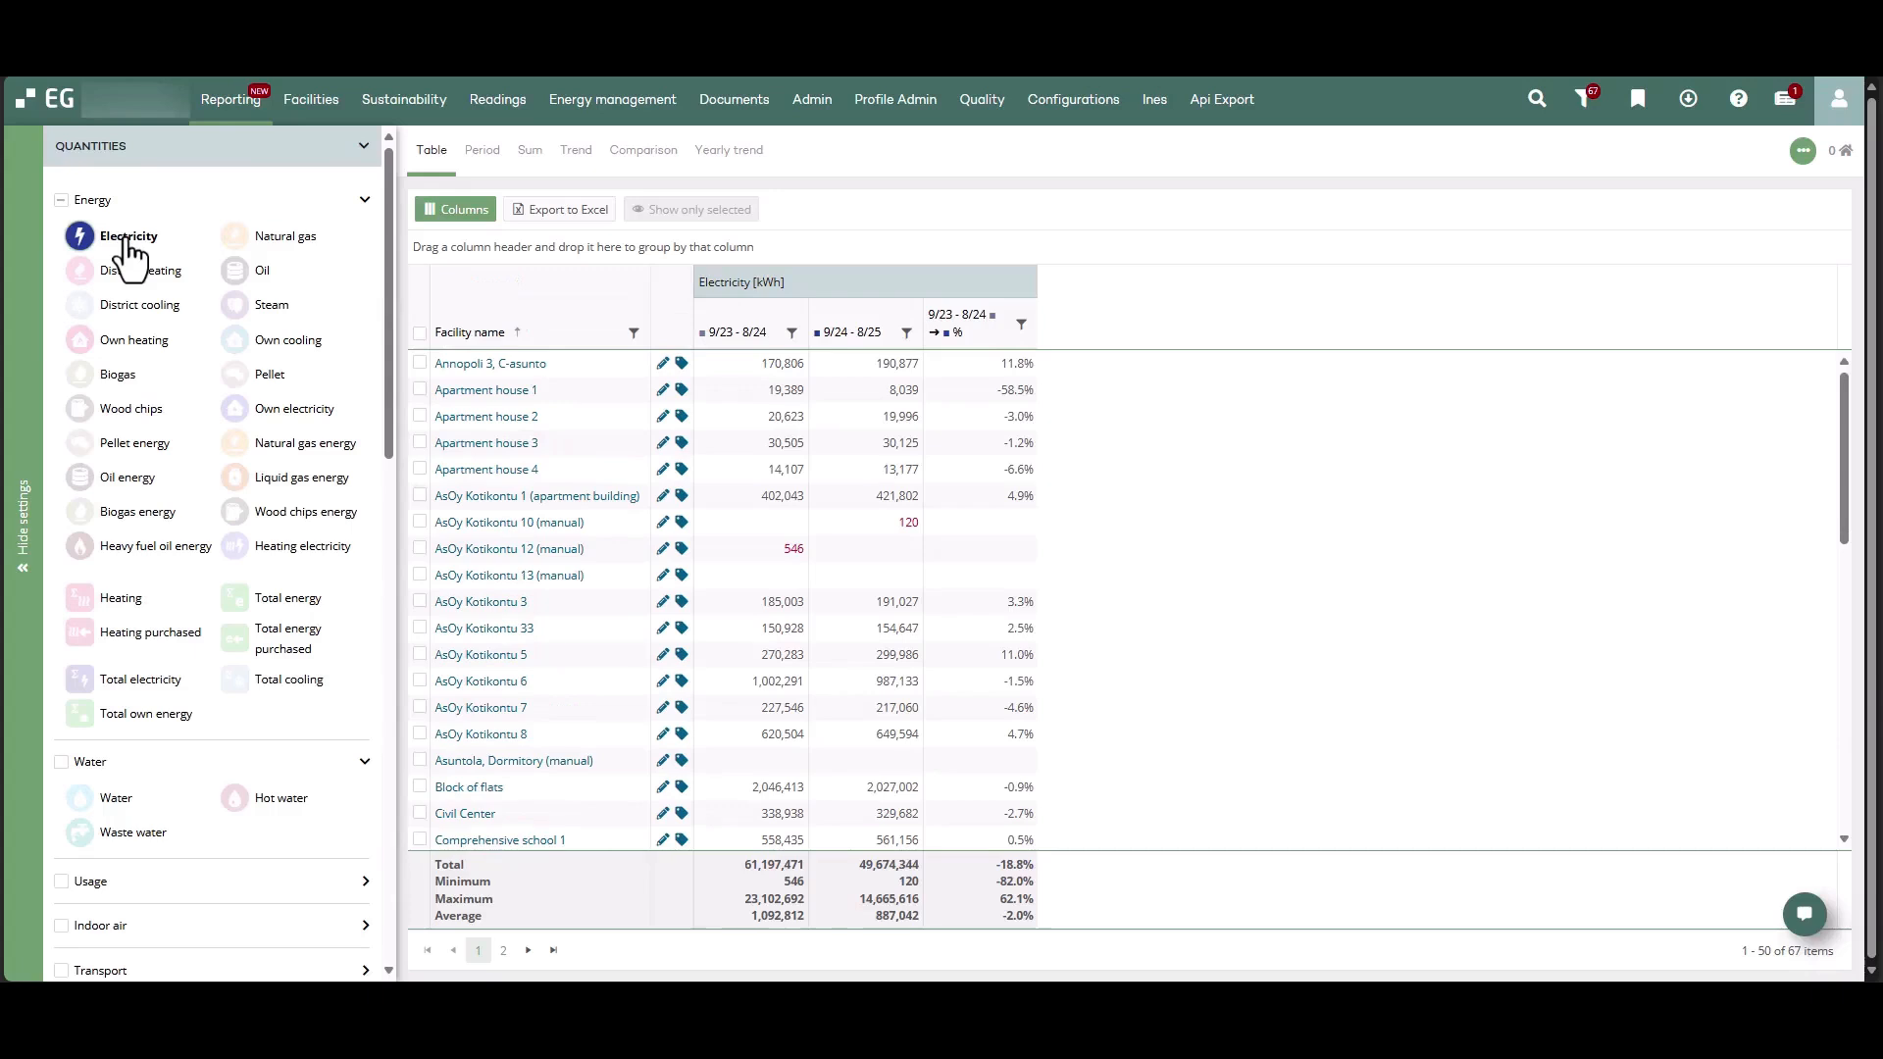
Select all quantities of the Water group at once, and clear the group again
scroll(147, 716, down, 2)
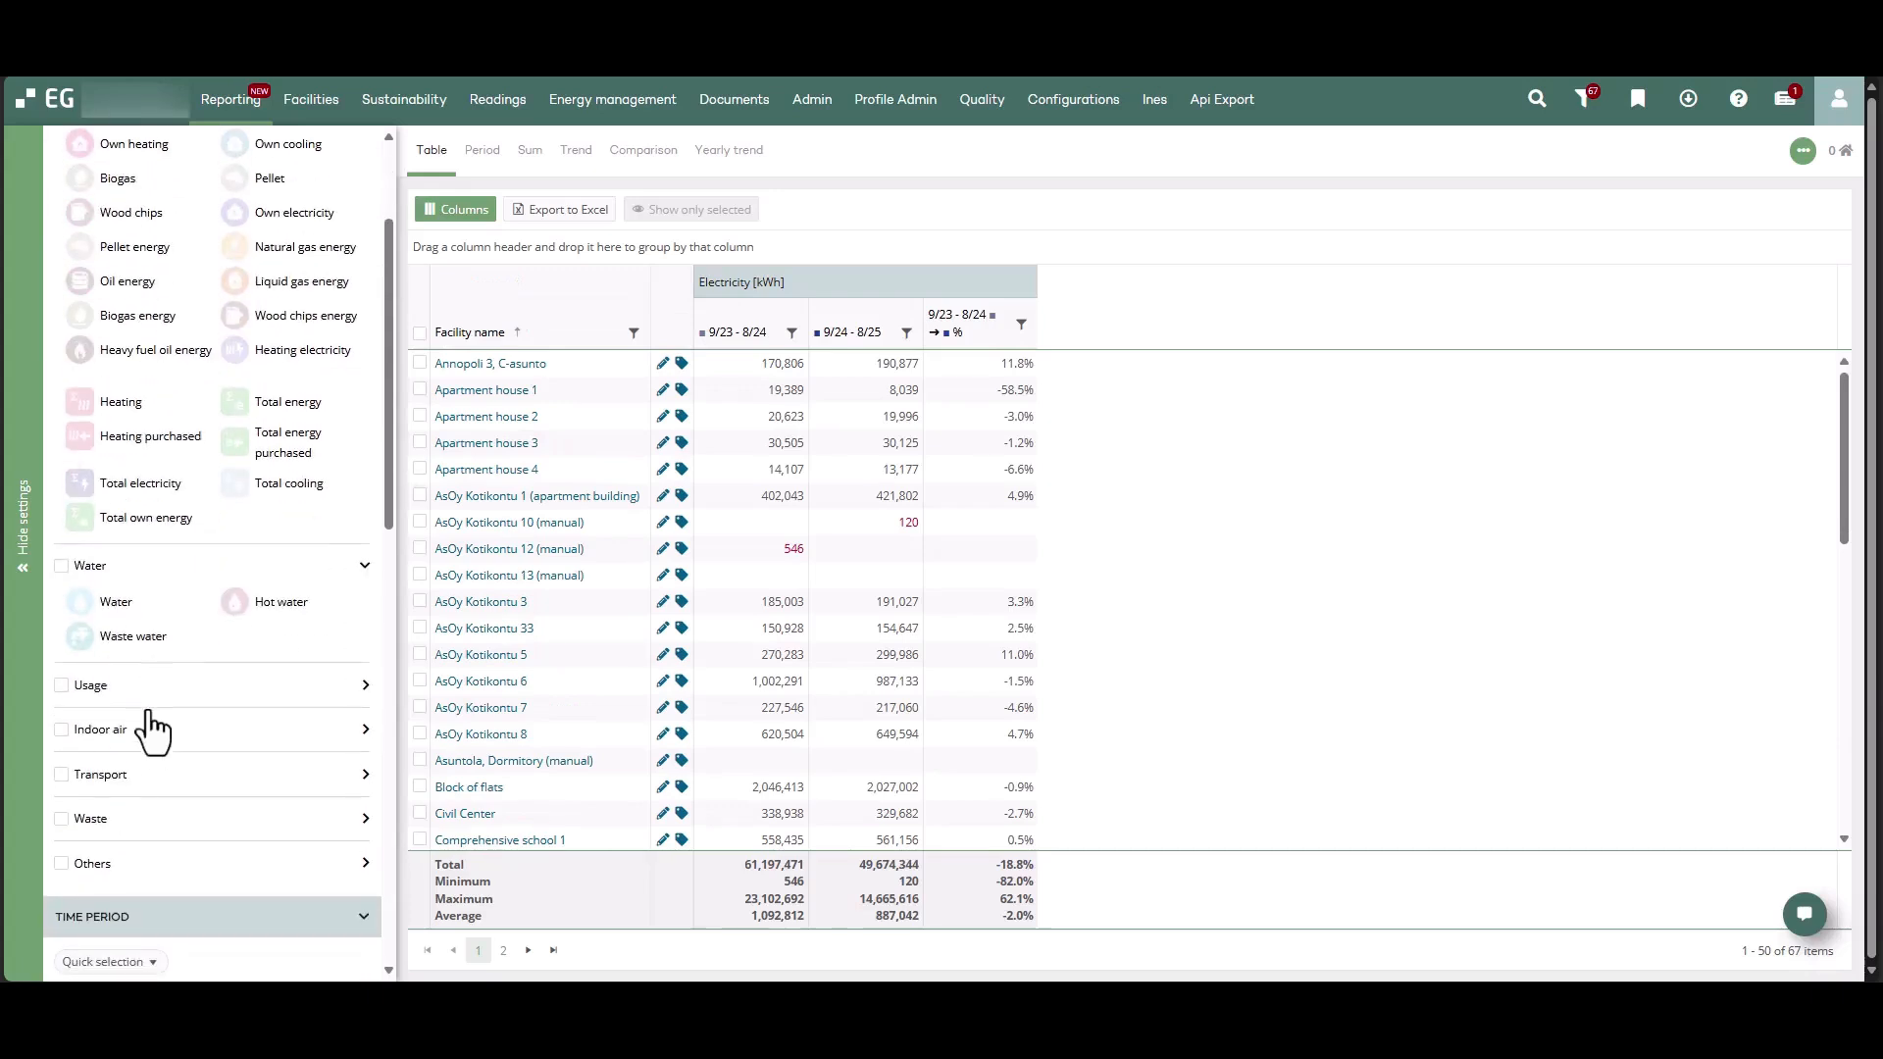
click(61, 567)
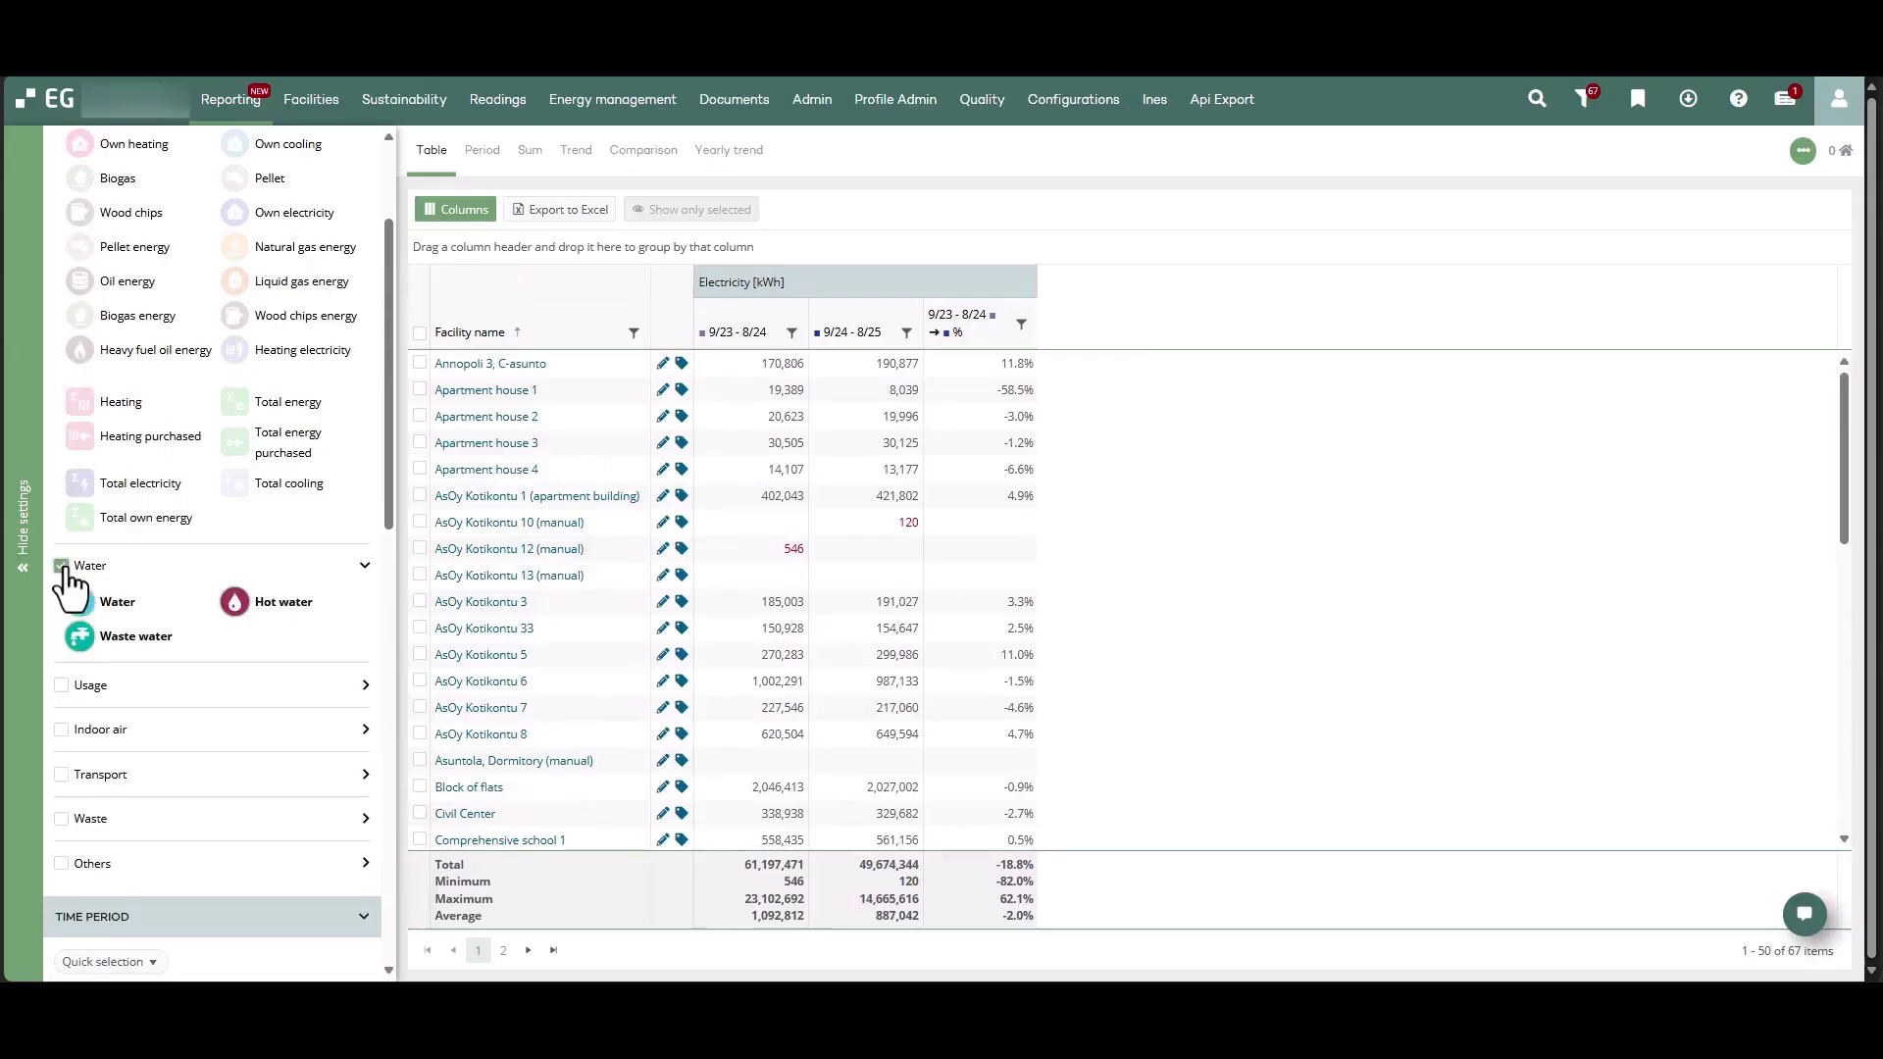
click(61, 567)
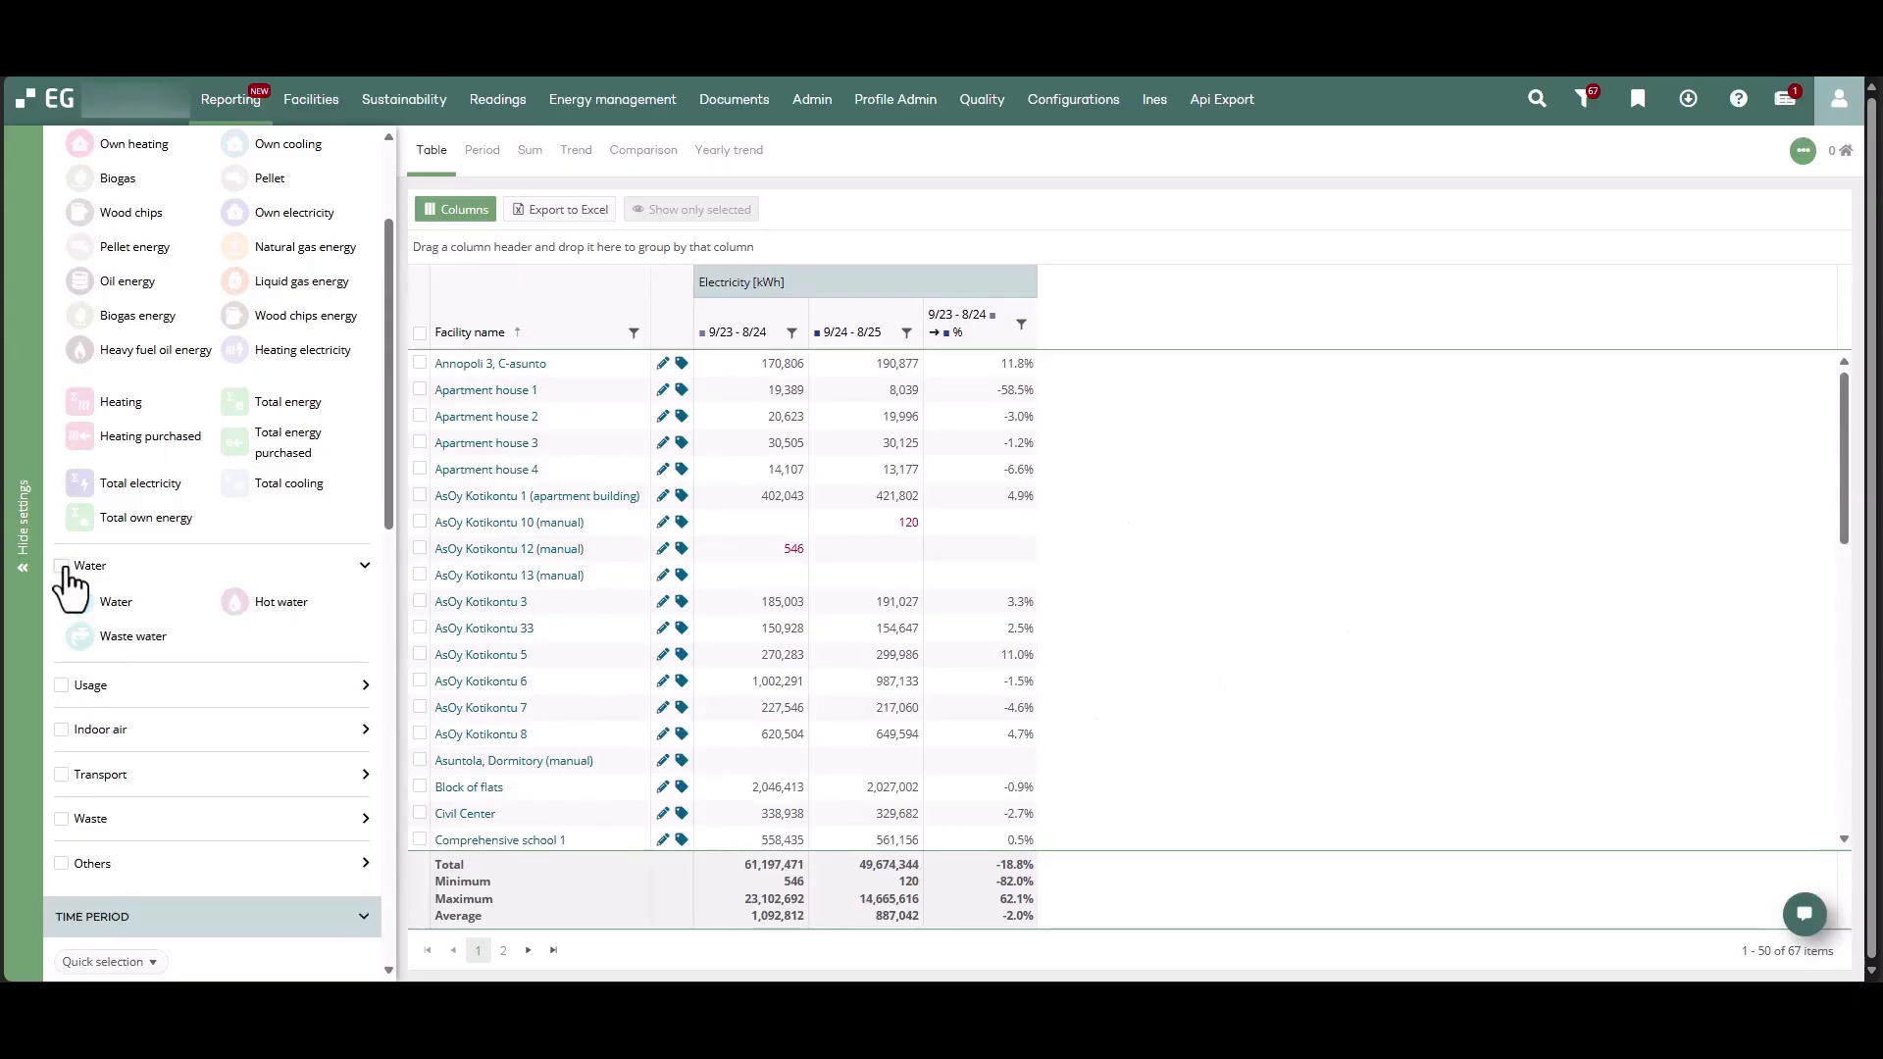
Add the summed Heating and Total energy quantities to the facility table, and remove both again
scroll(71, 586, up, 2)
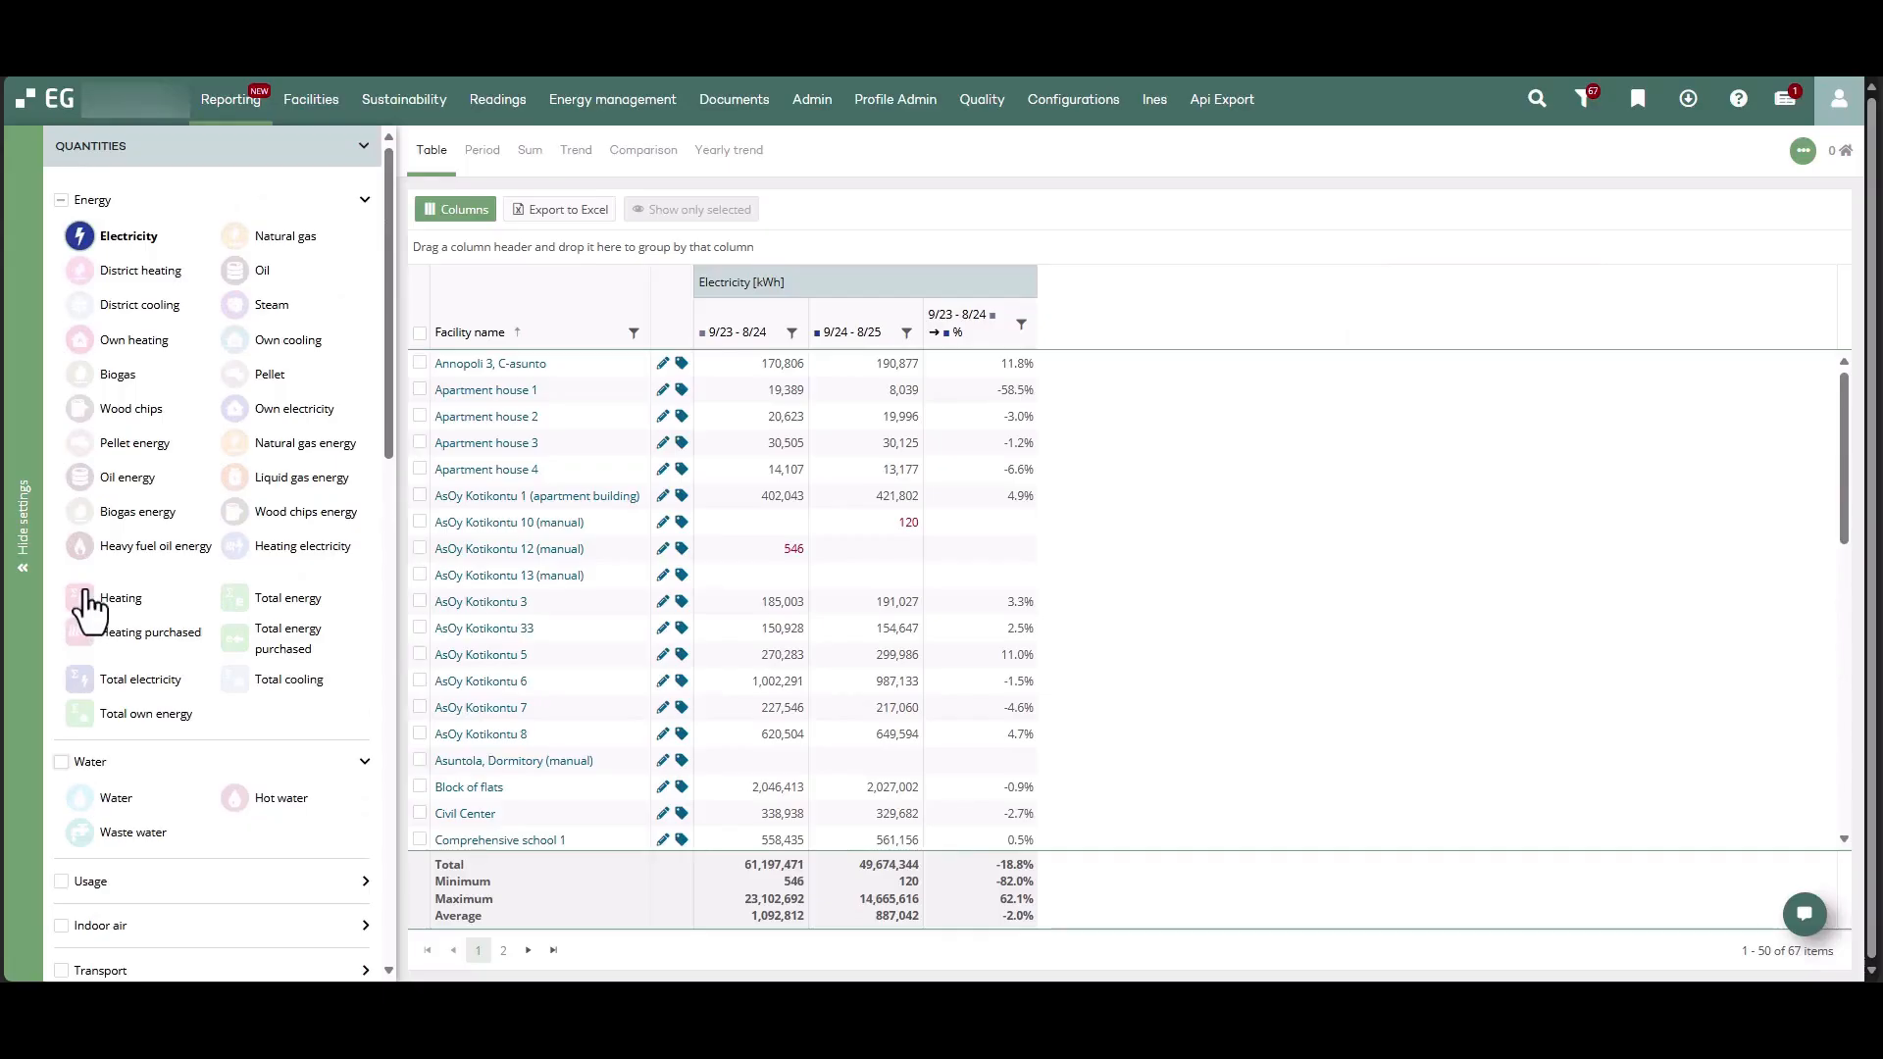
click(86, 602)
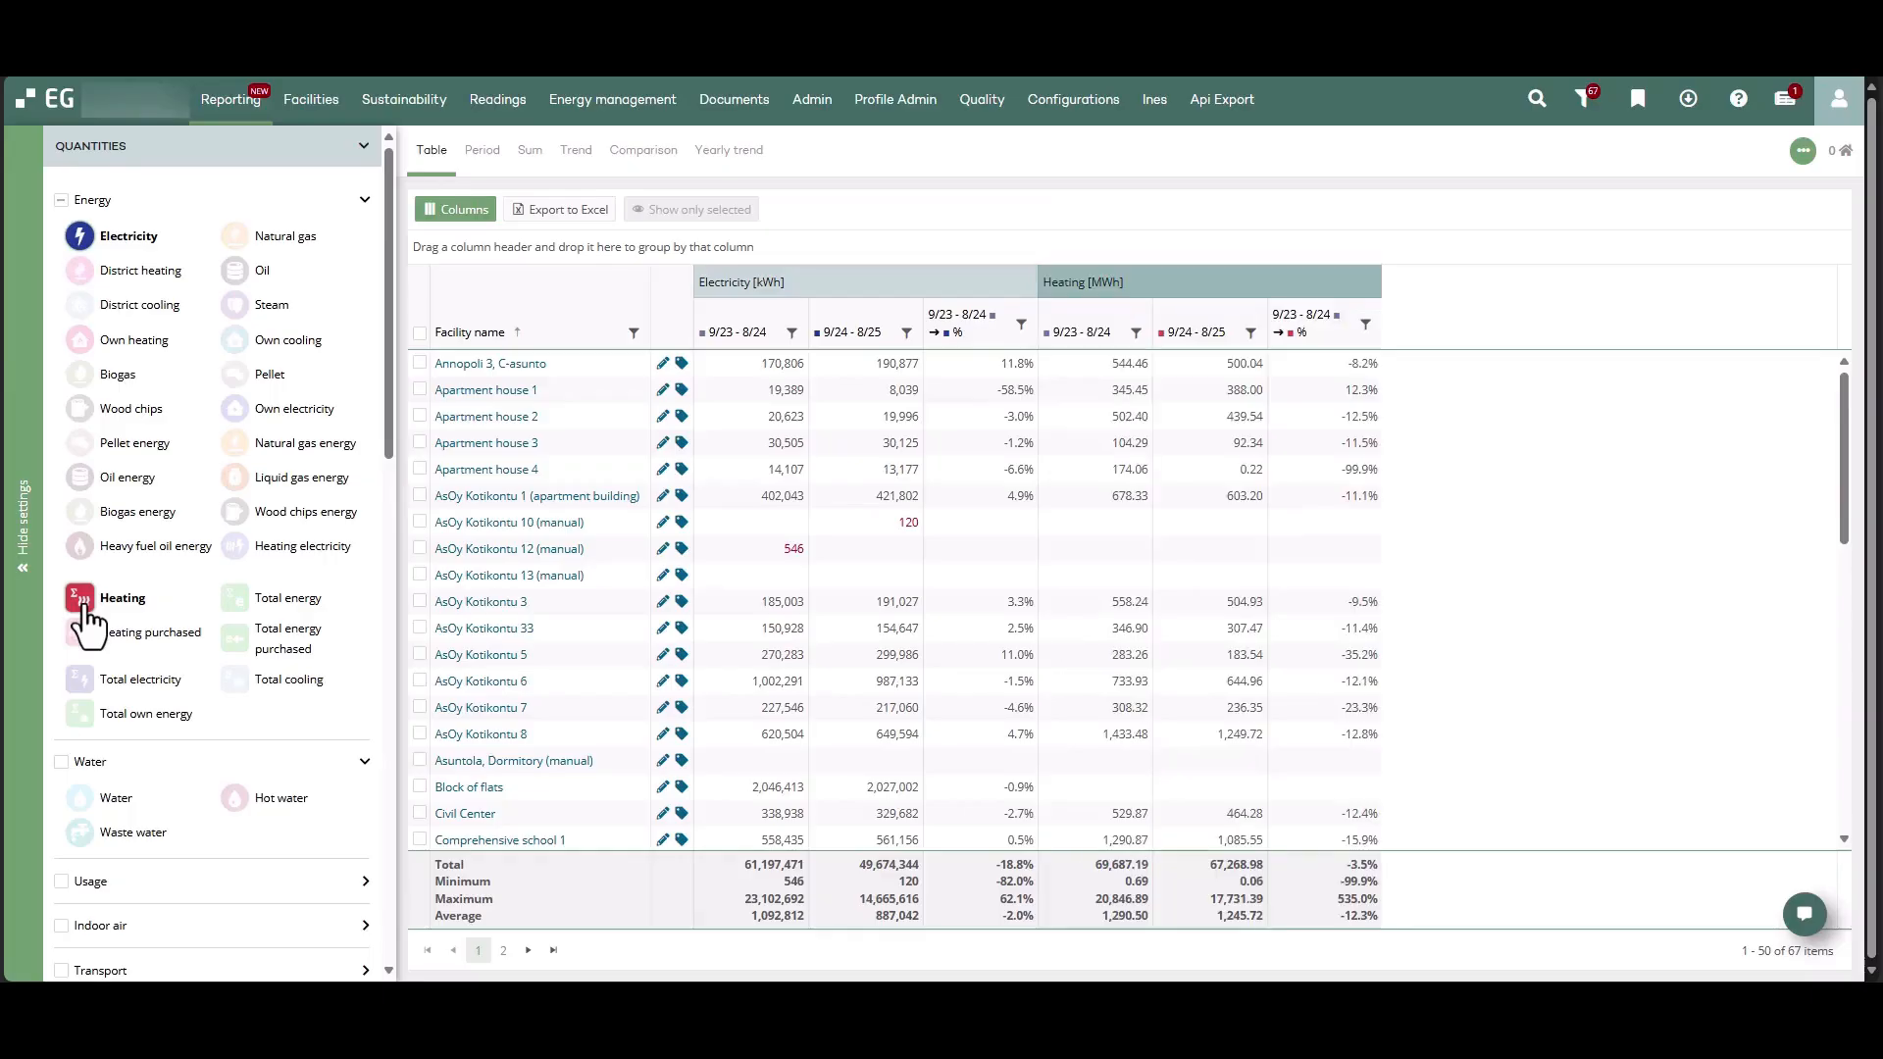
click(306, 610)
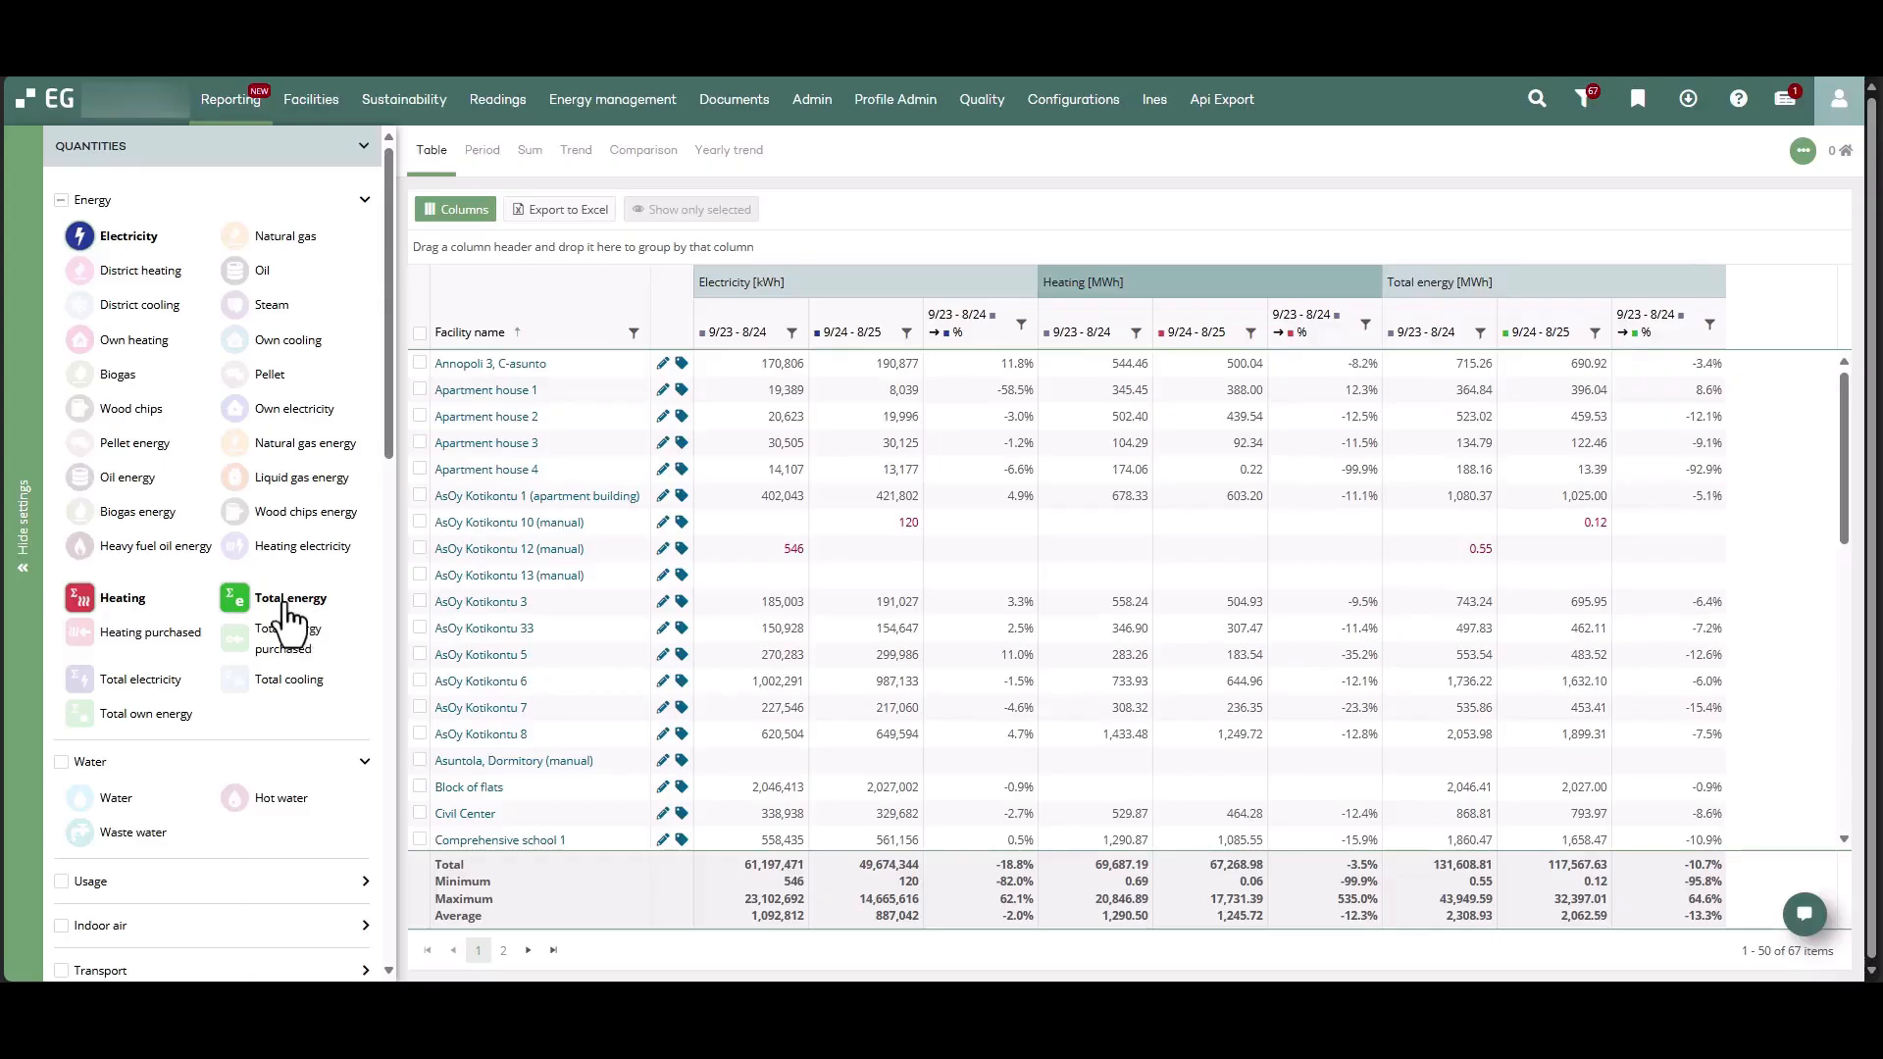
click(327, 600)
click(120, 600)
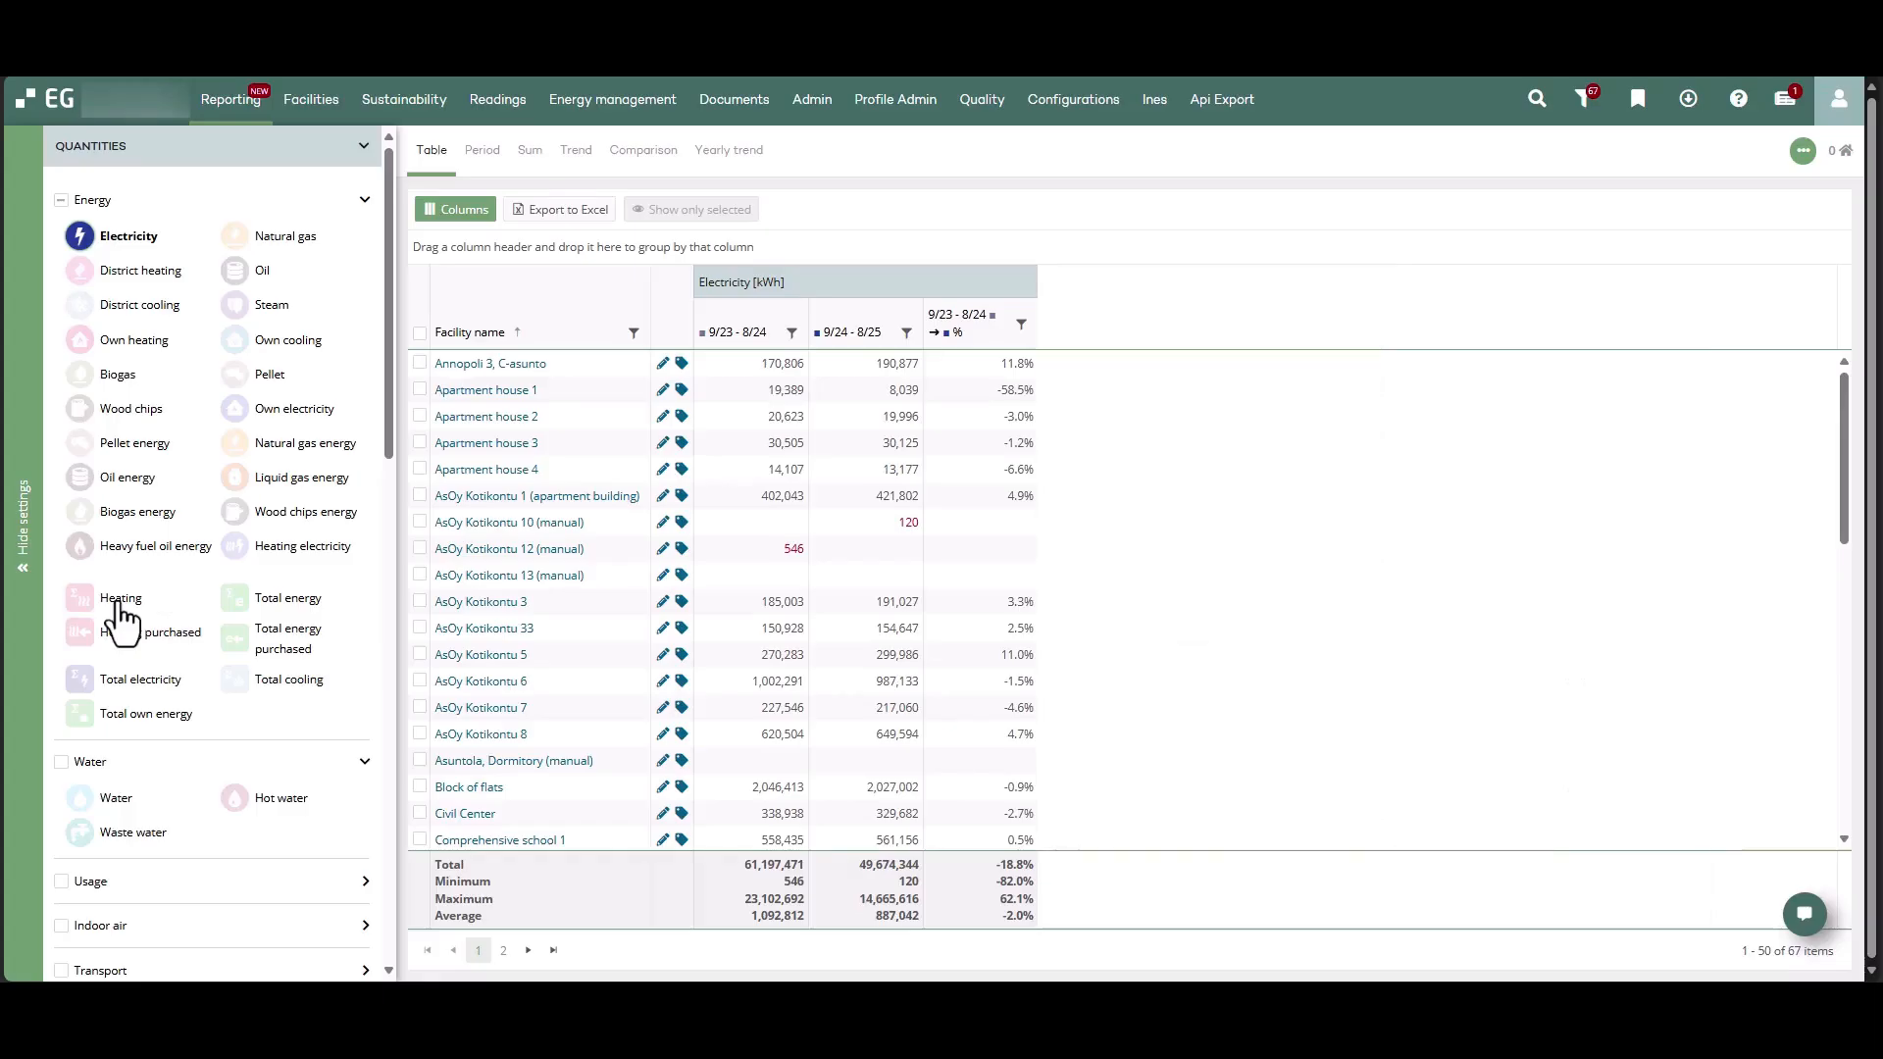
Set the reporting period length to 3 months
scroll(197, 737, down, 6)
scroll(197, 737, down, 2)
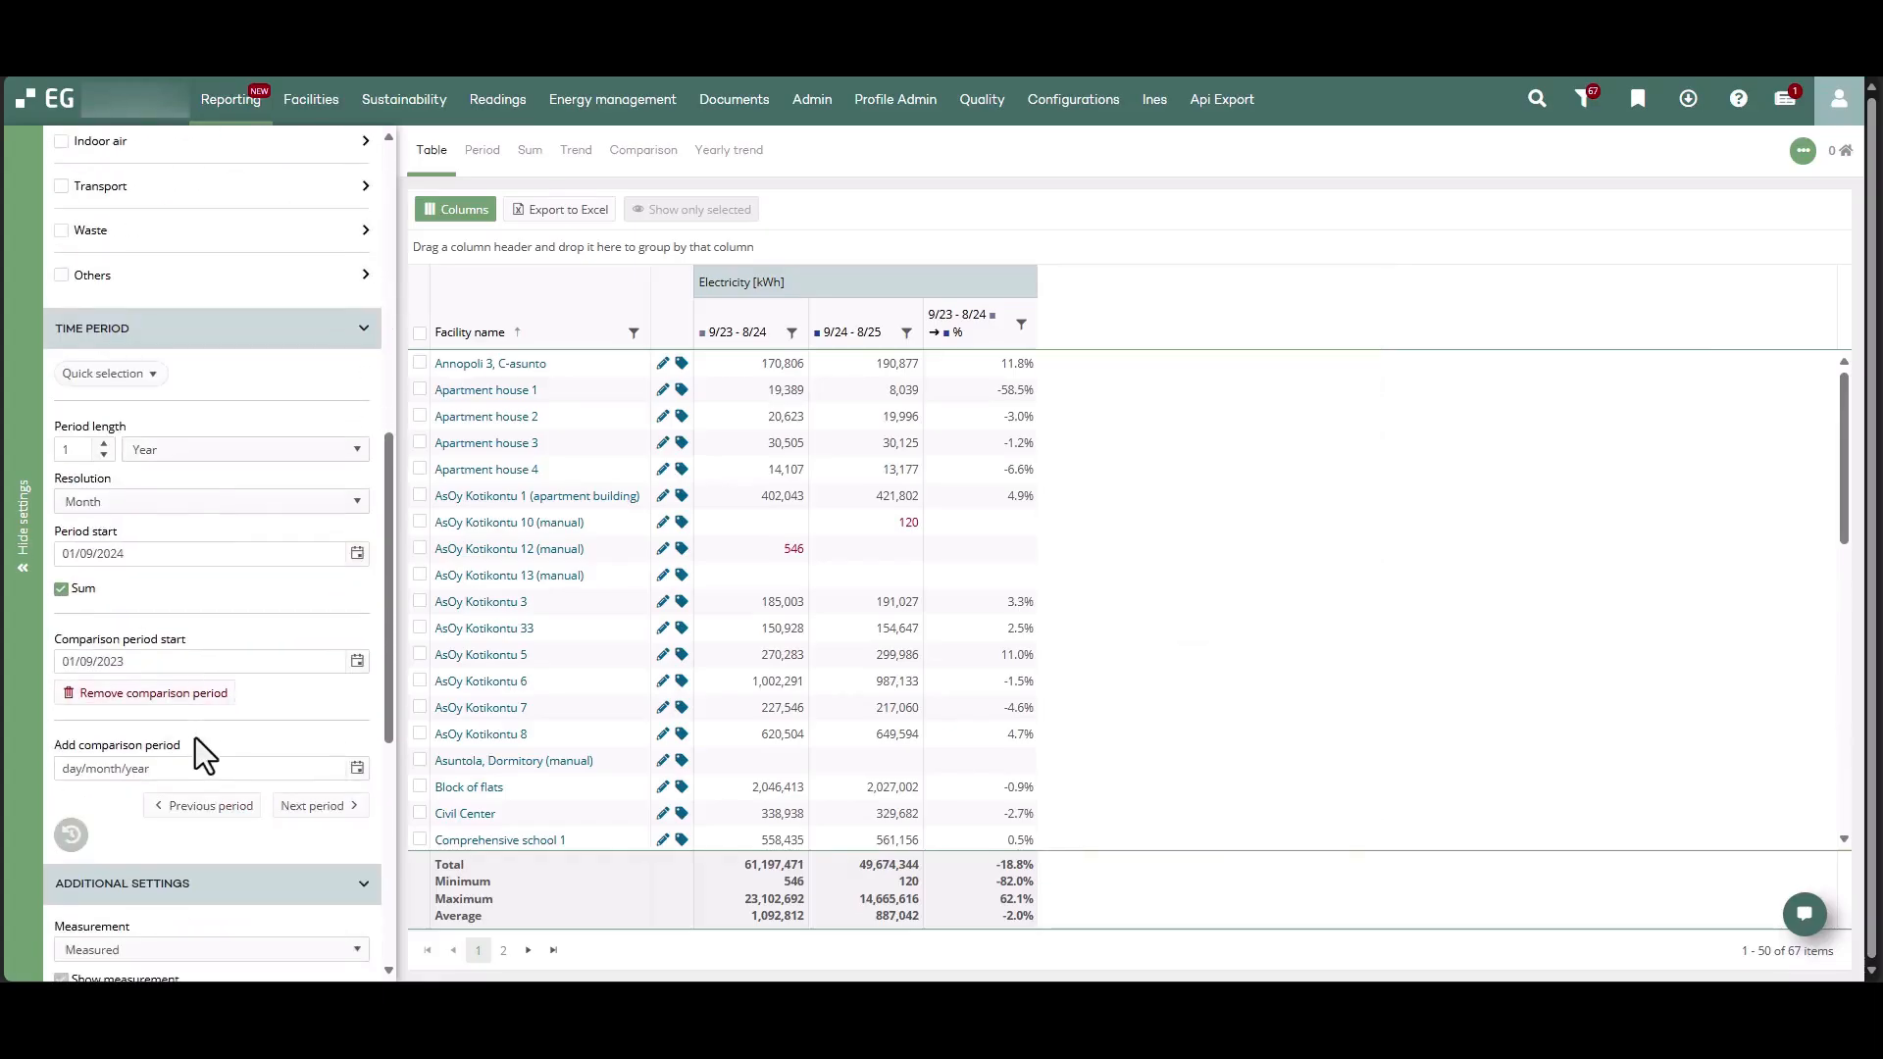
click(153, 454)
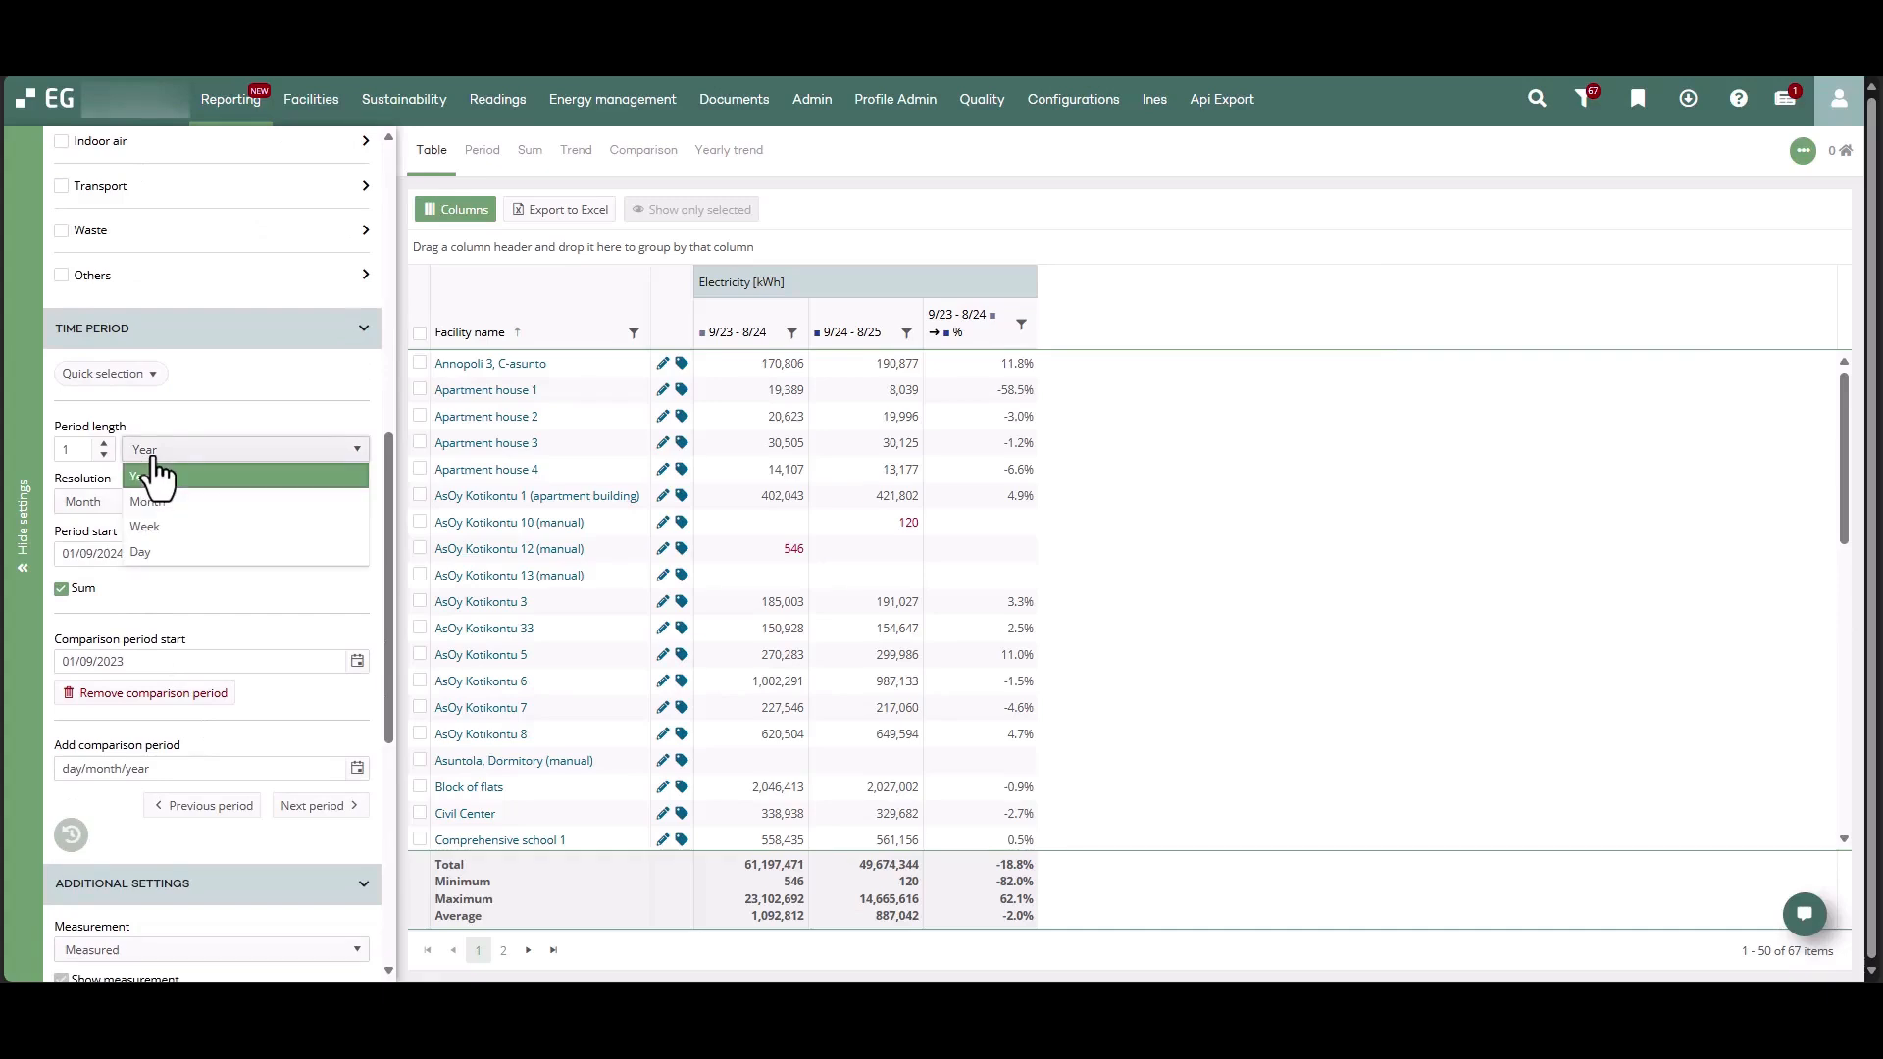
click(154, 501)
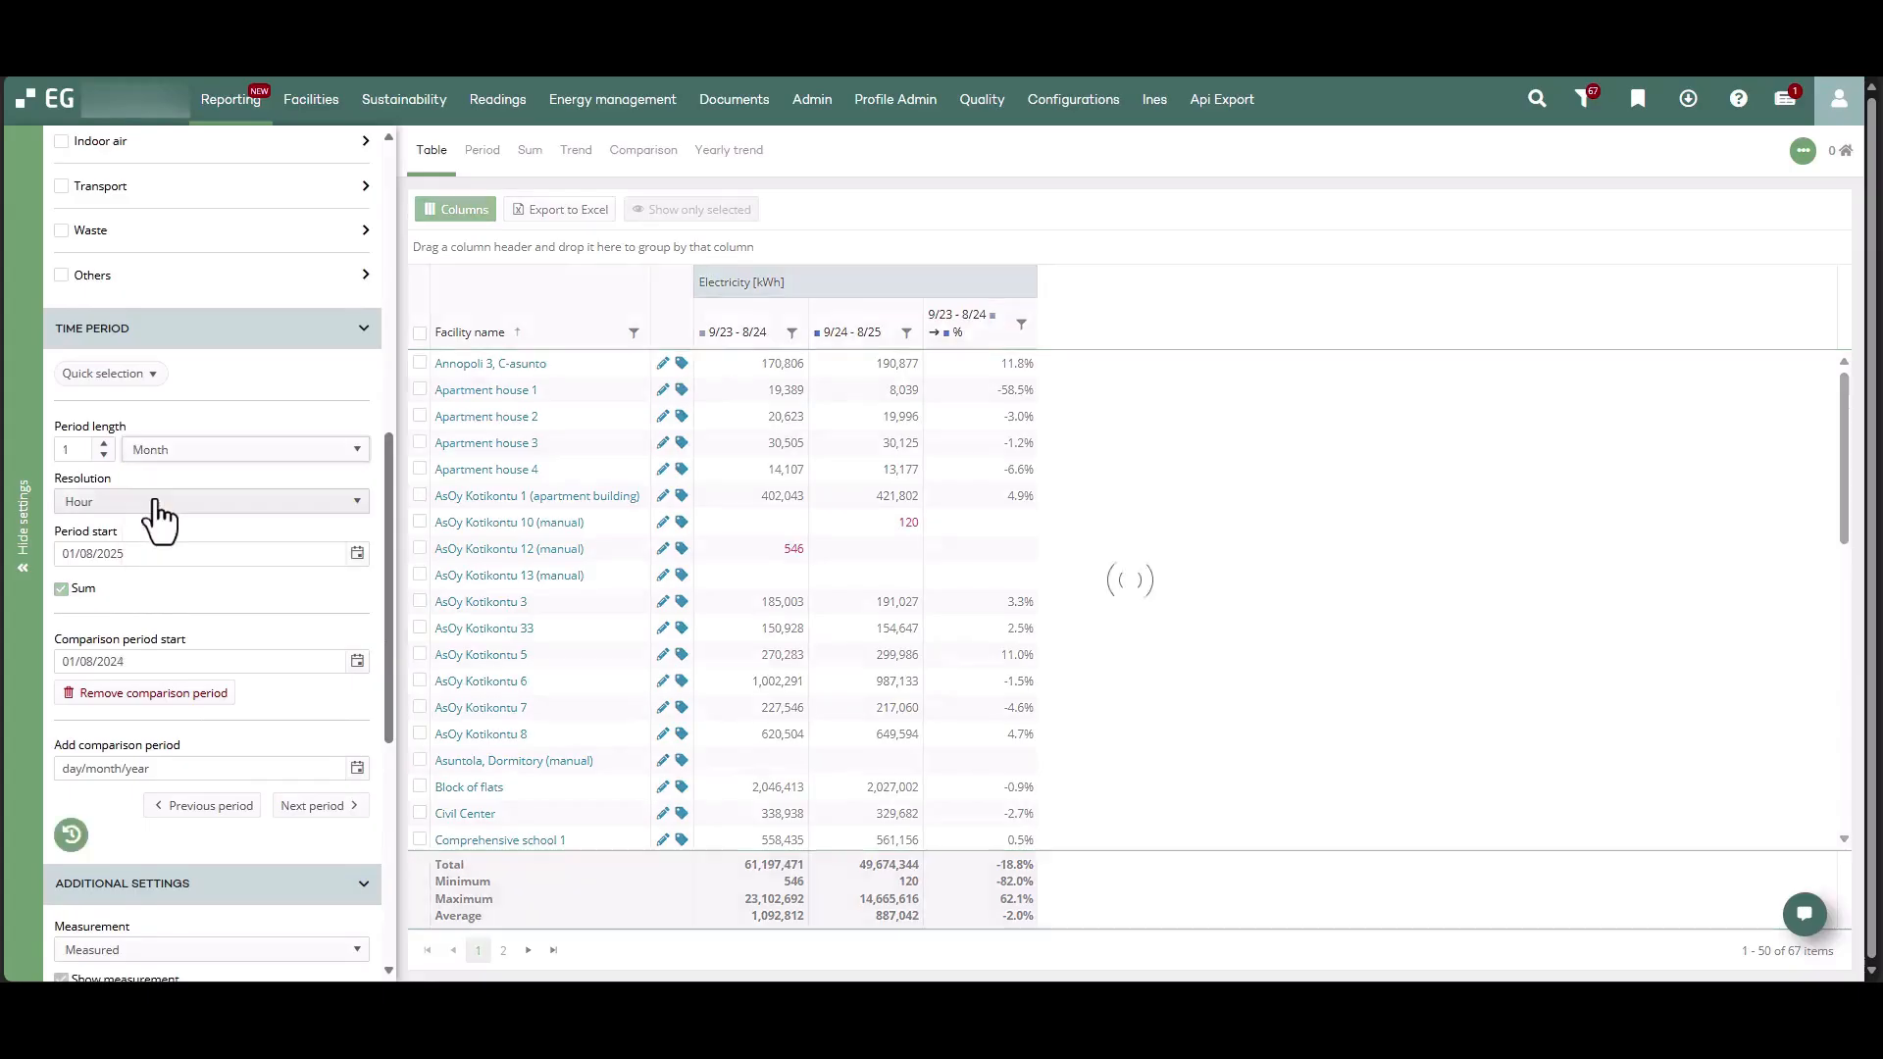
click(104, 443)
click(104, 443)
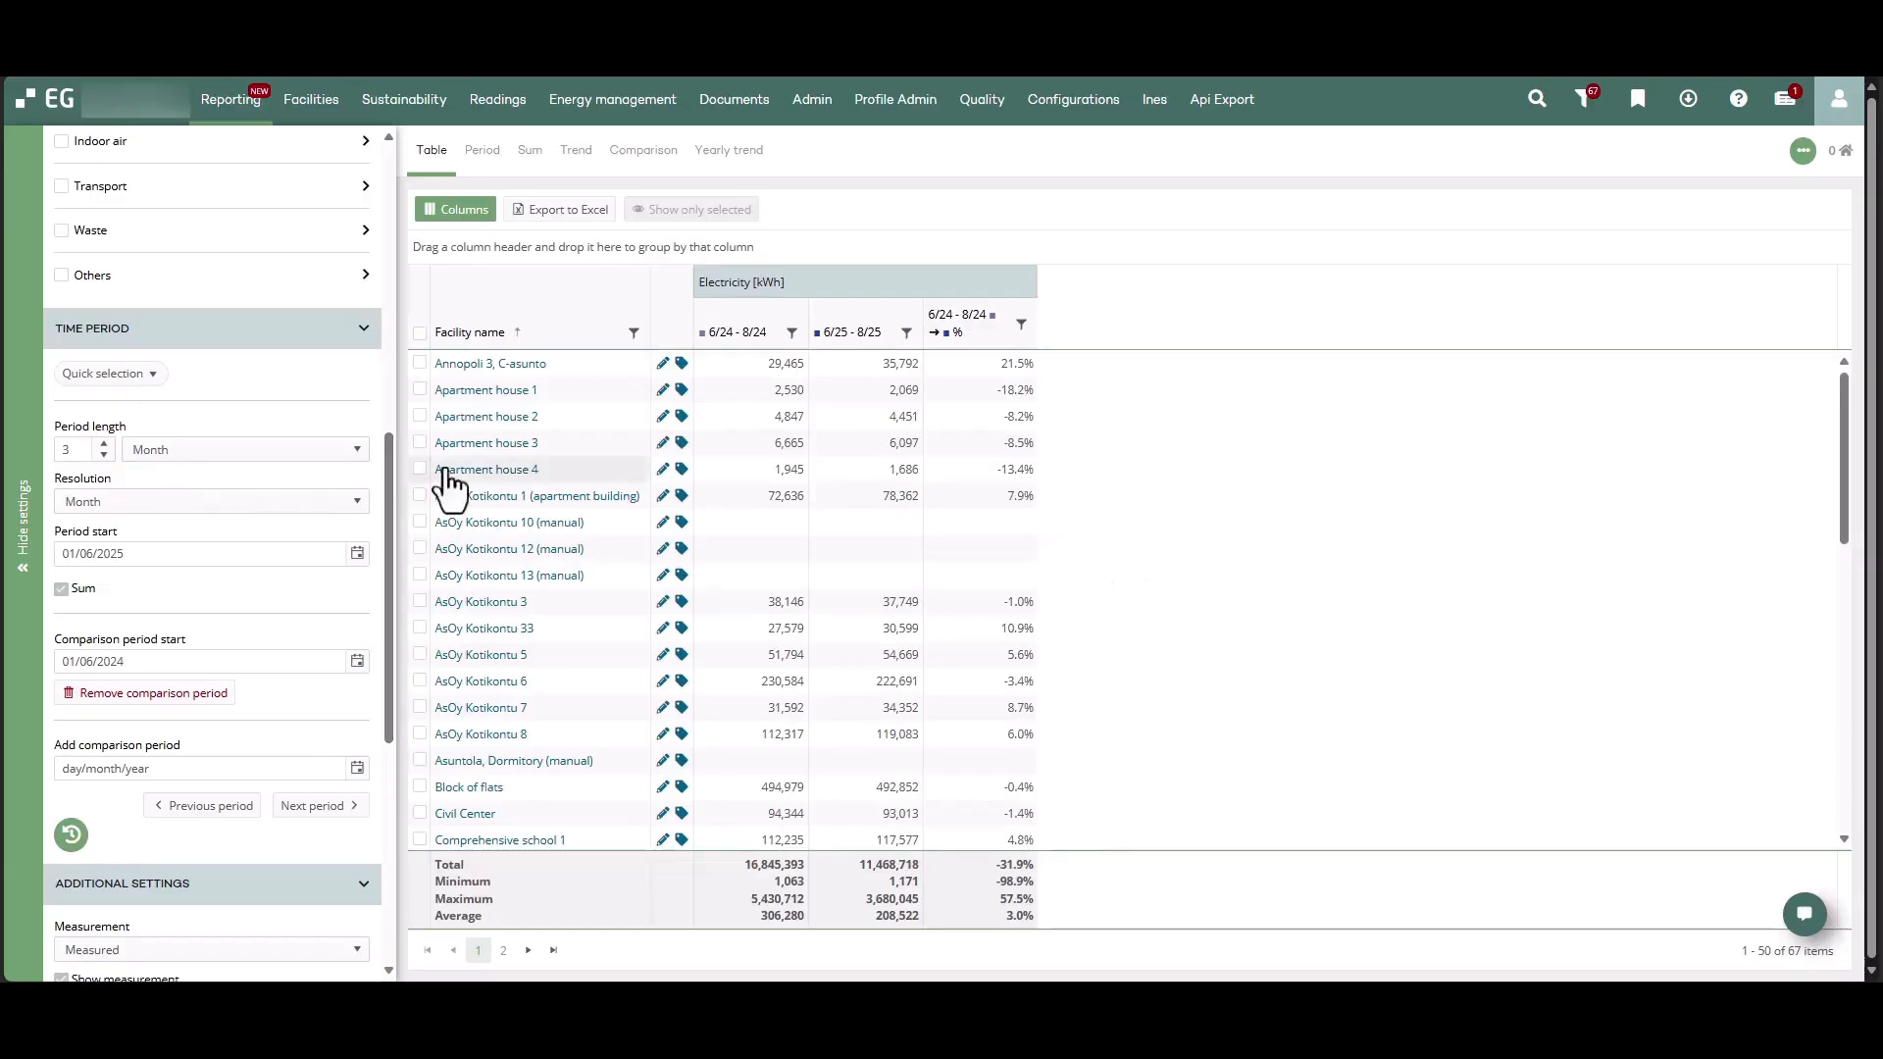
drag(887, 334, 752, 365)
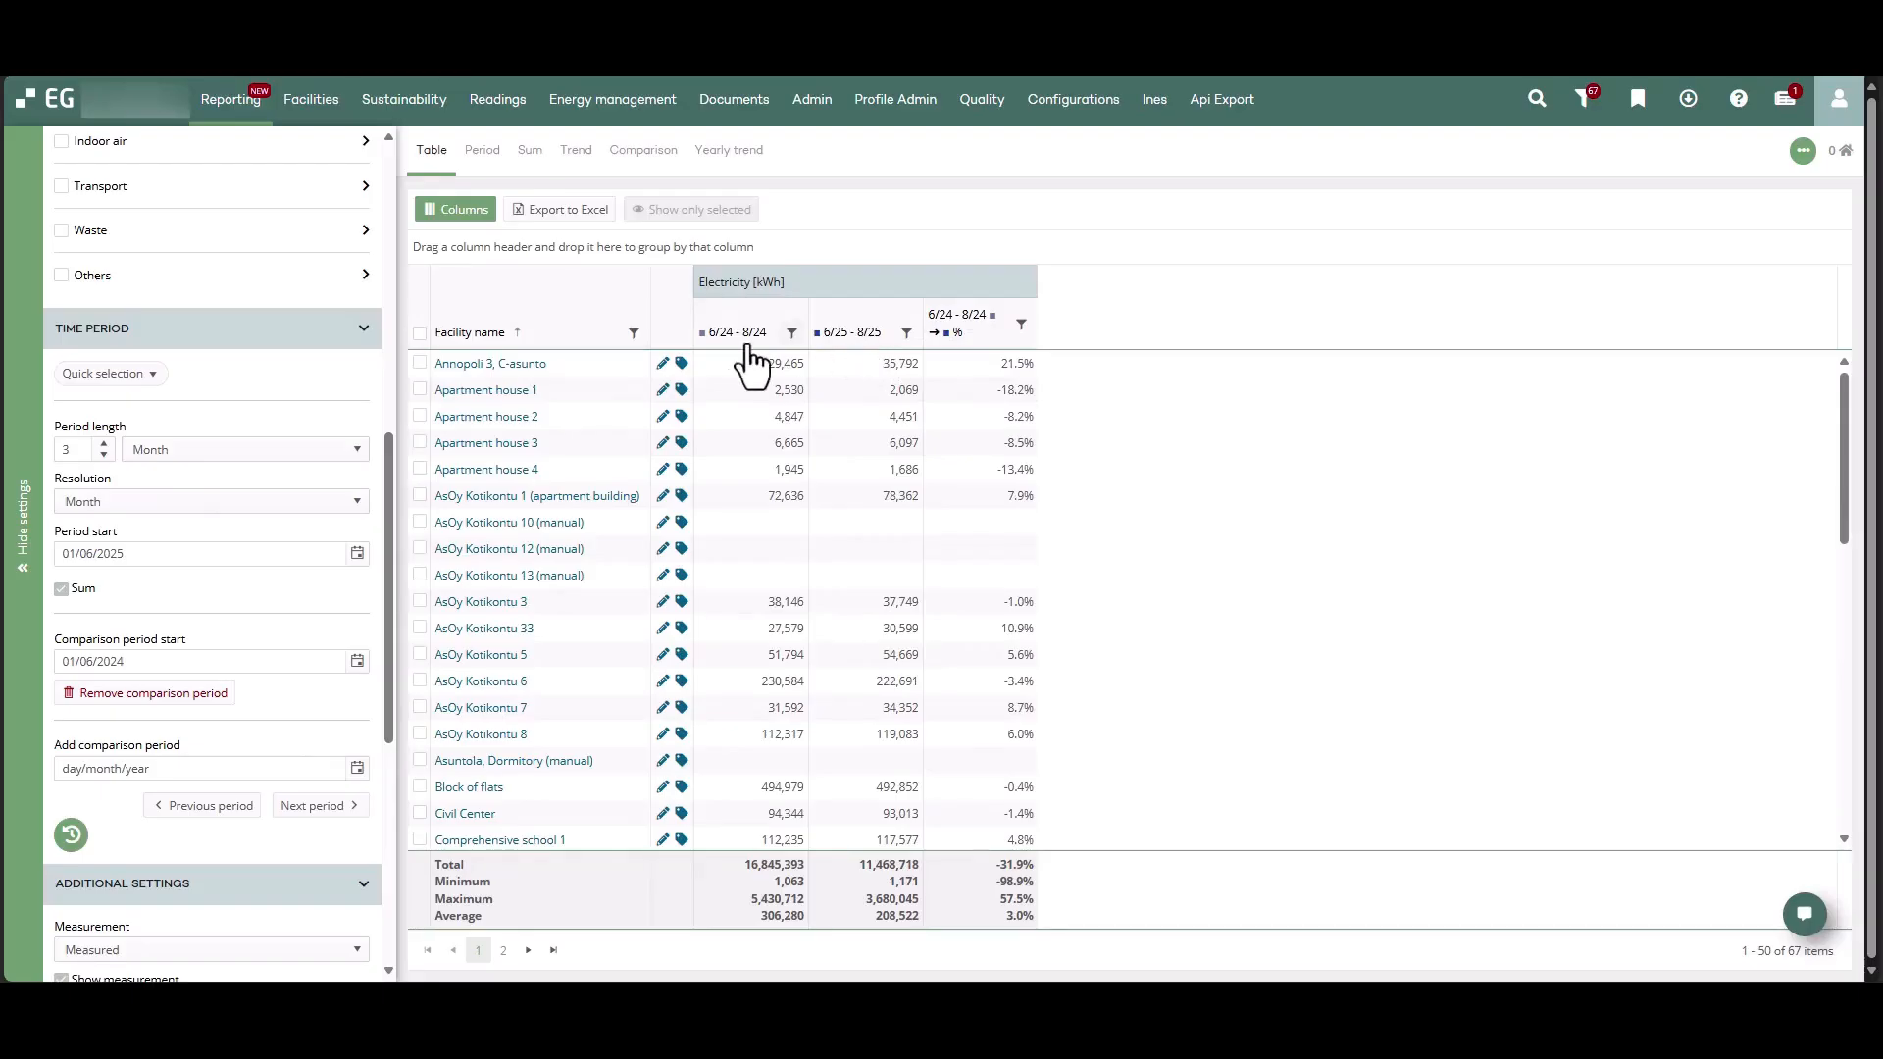
Apply the Floating year quick selection to the time period and check which resolutions are available
click(125, 374)
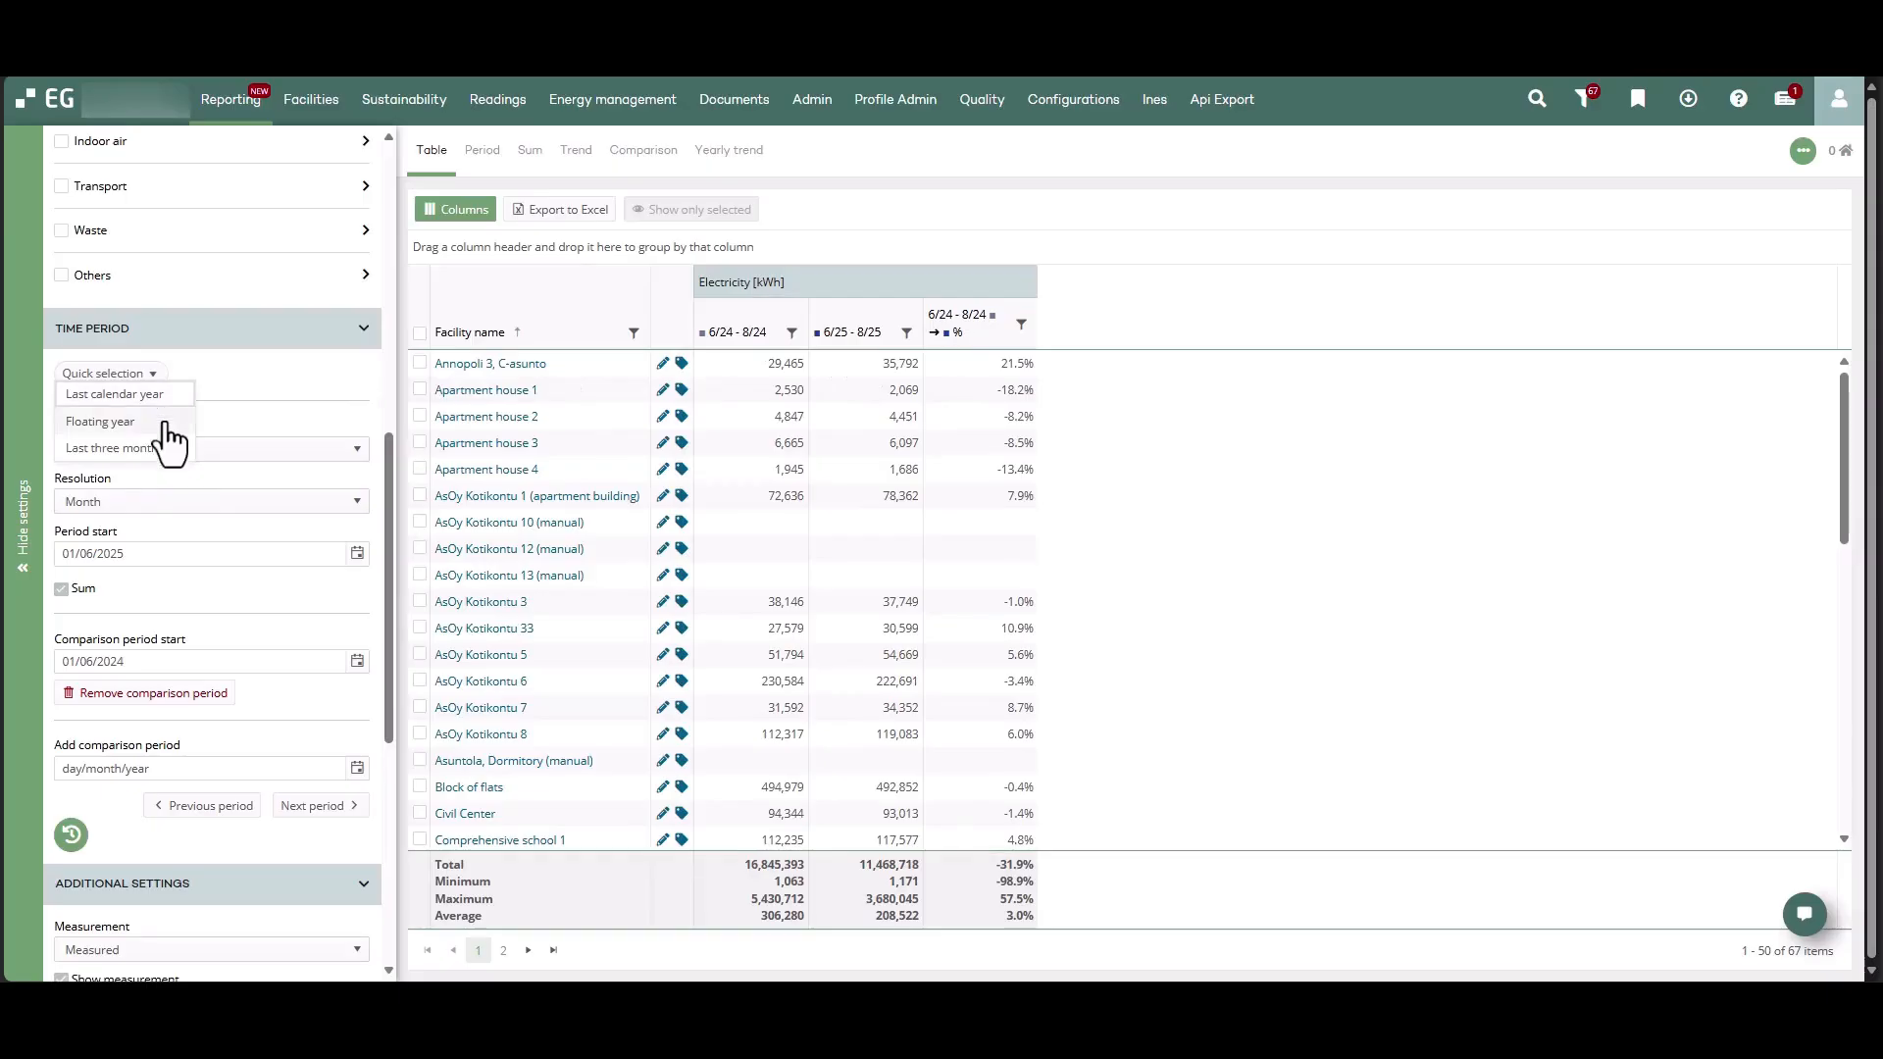
click(165, 424)
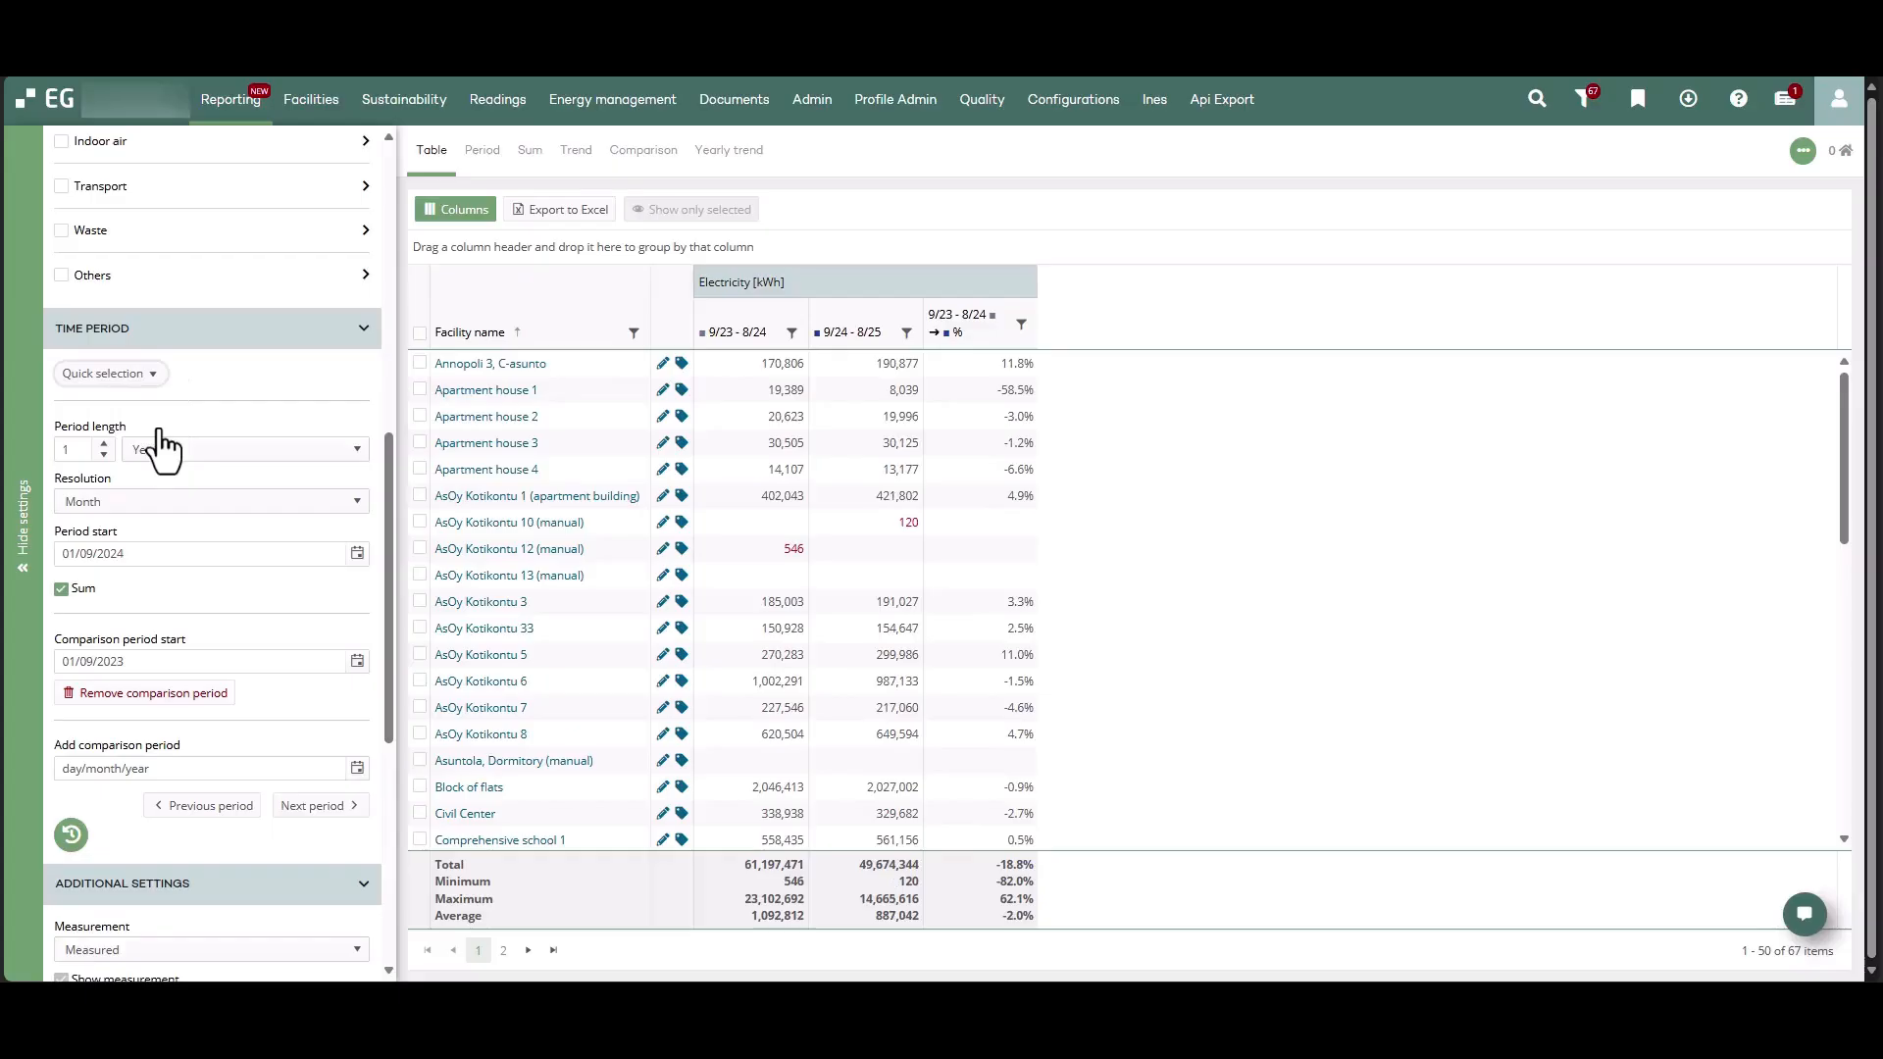
click(156, 502)
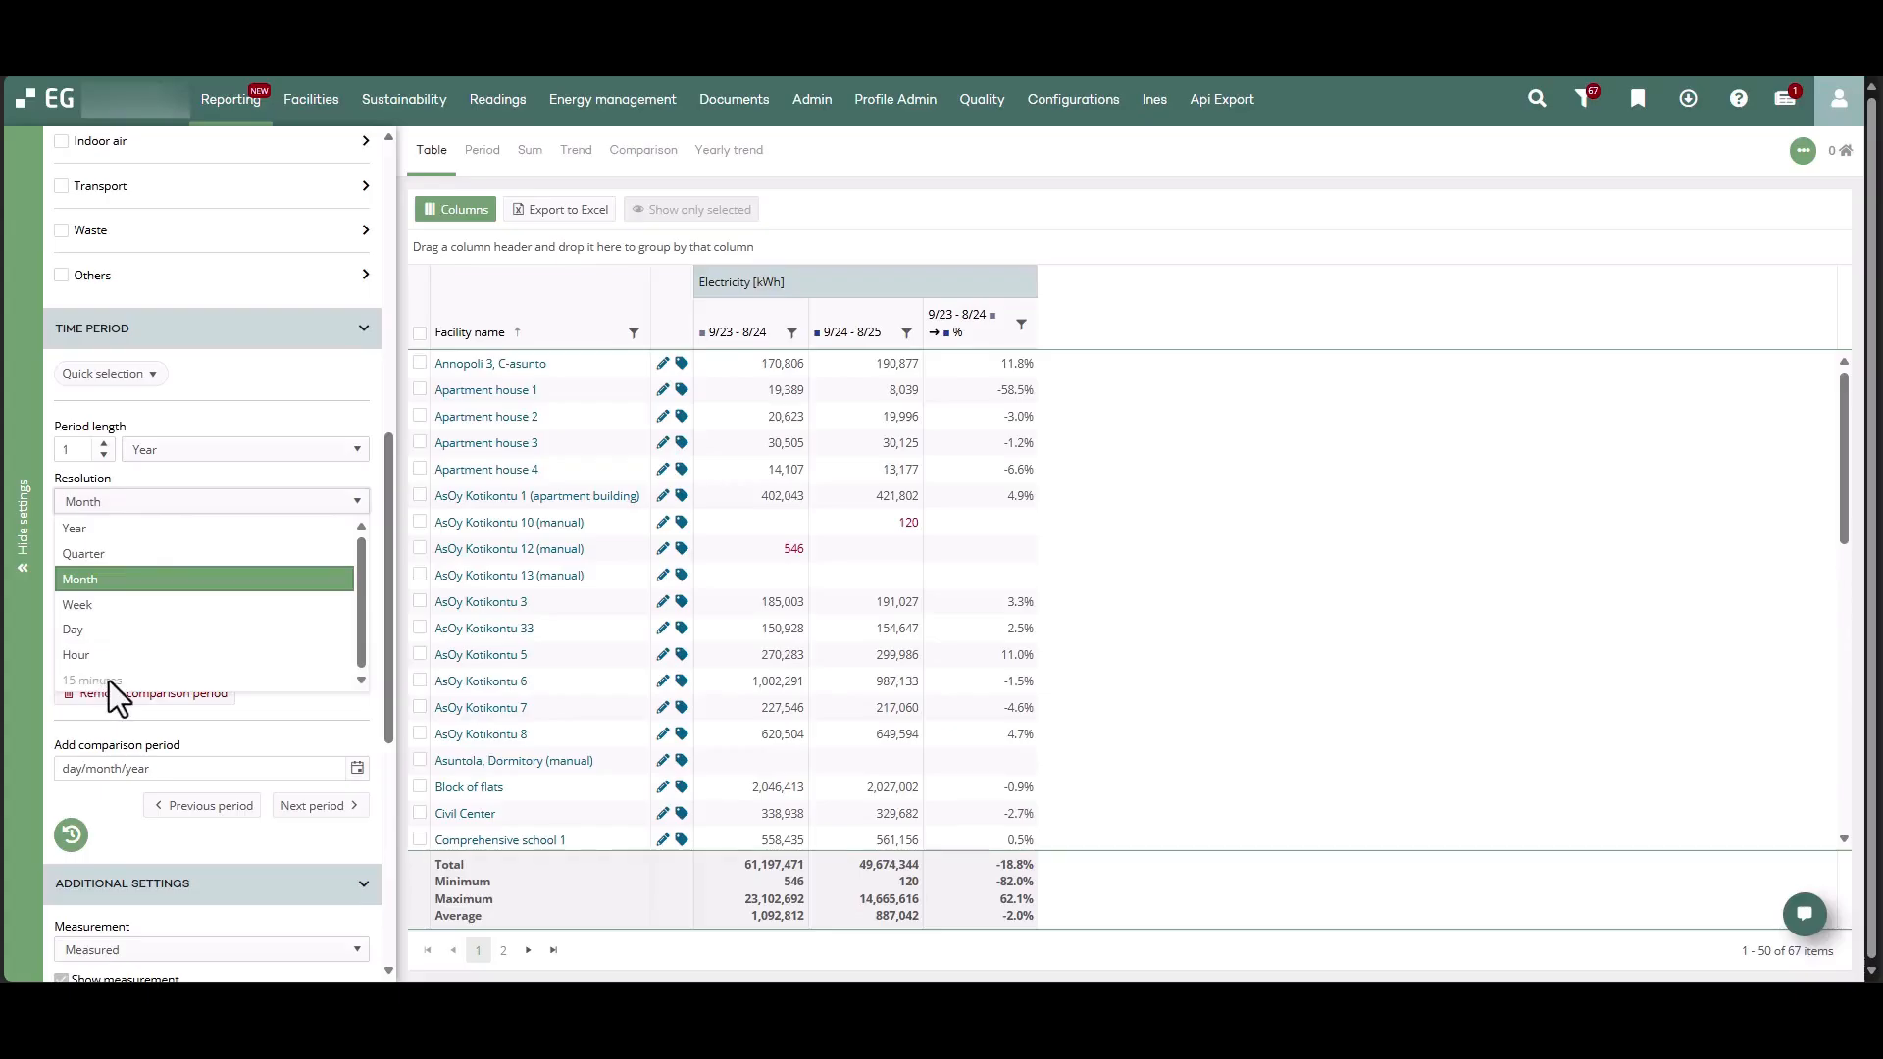
click(190, 479)
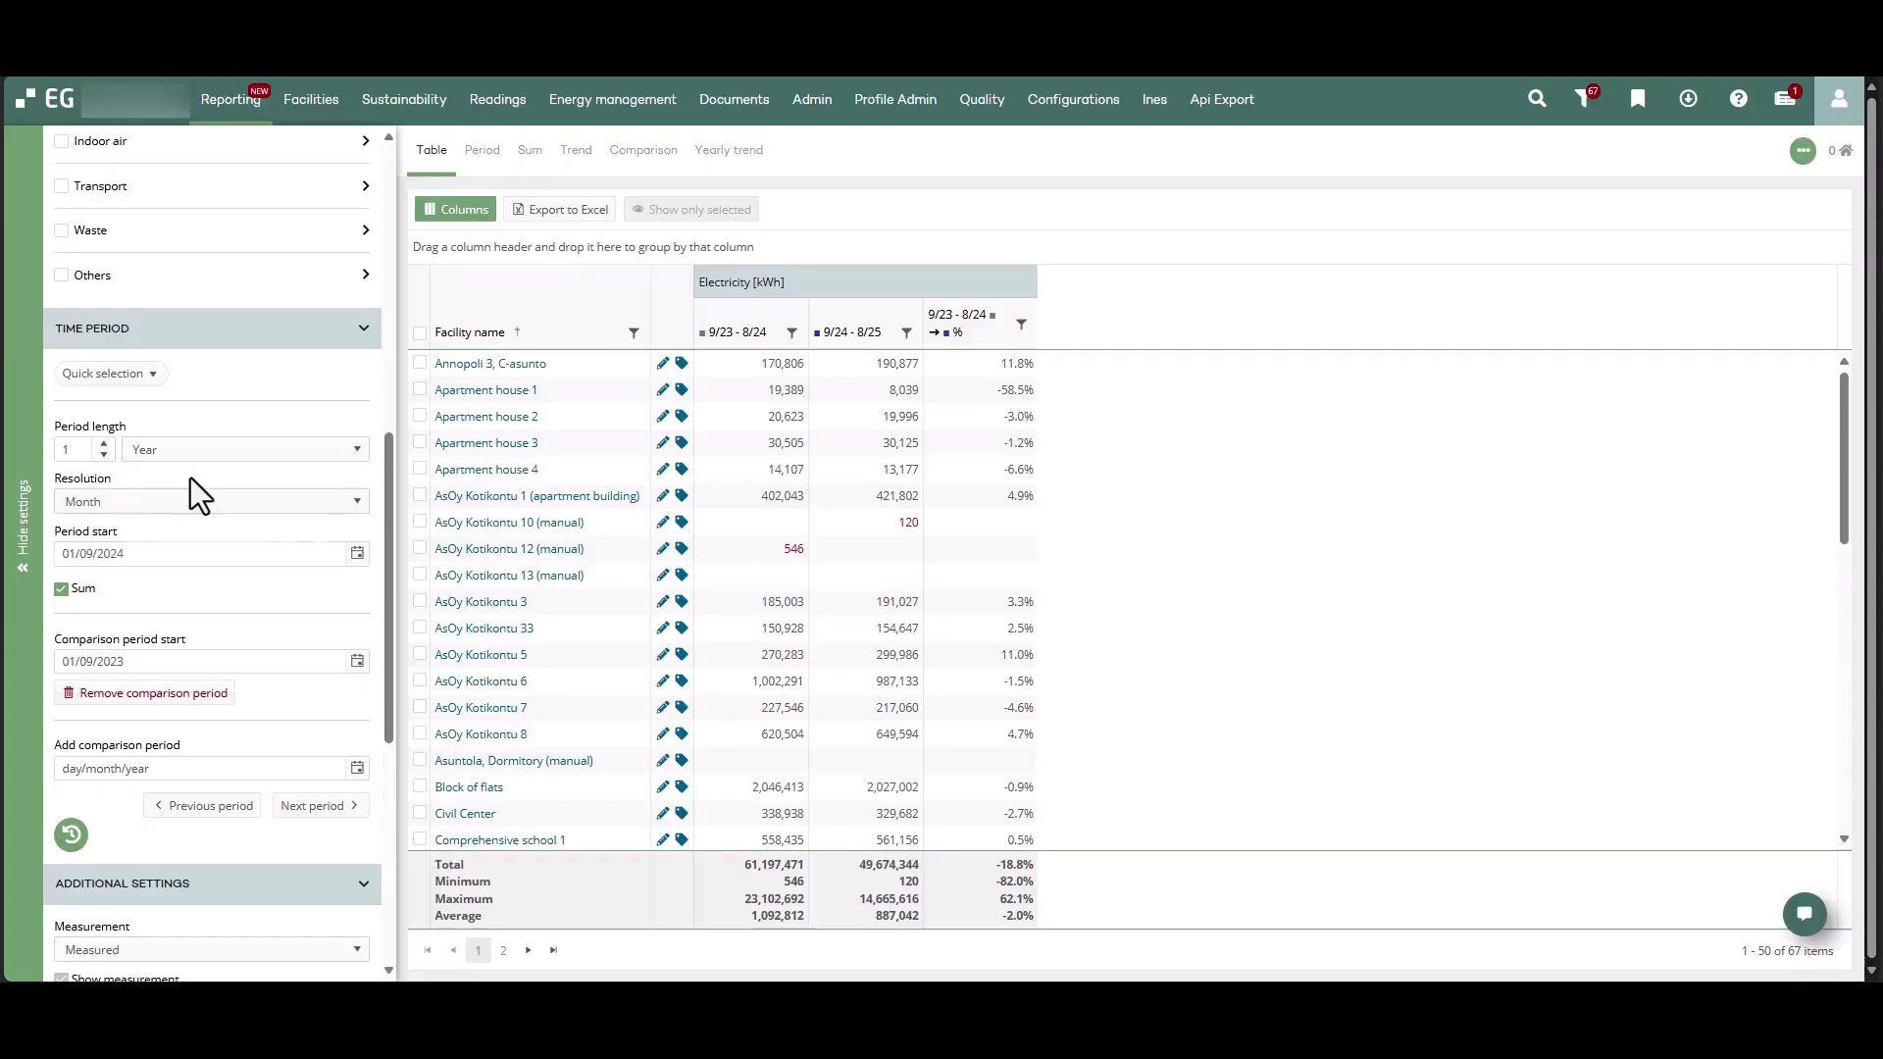
Set the period start to January 2024
click(357, 553)
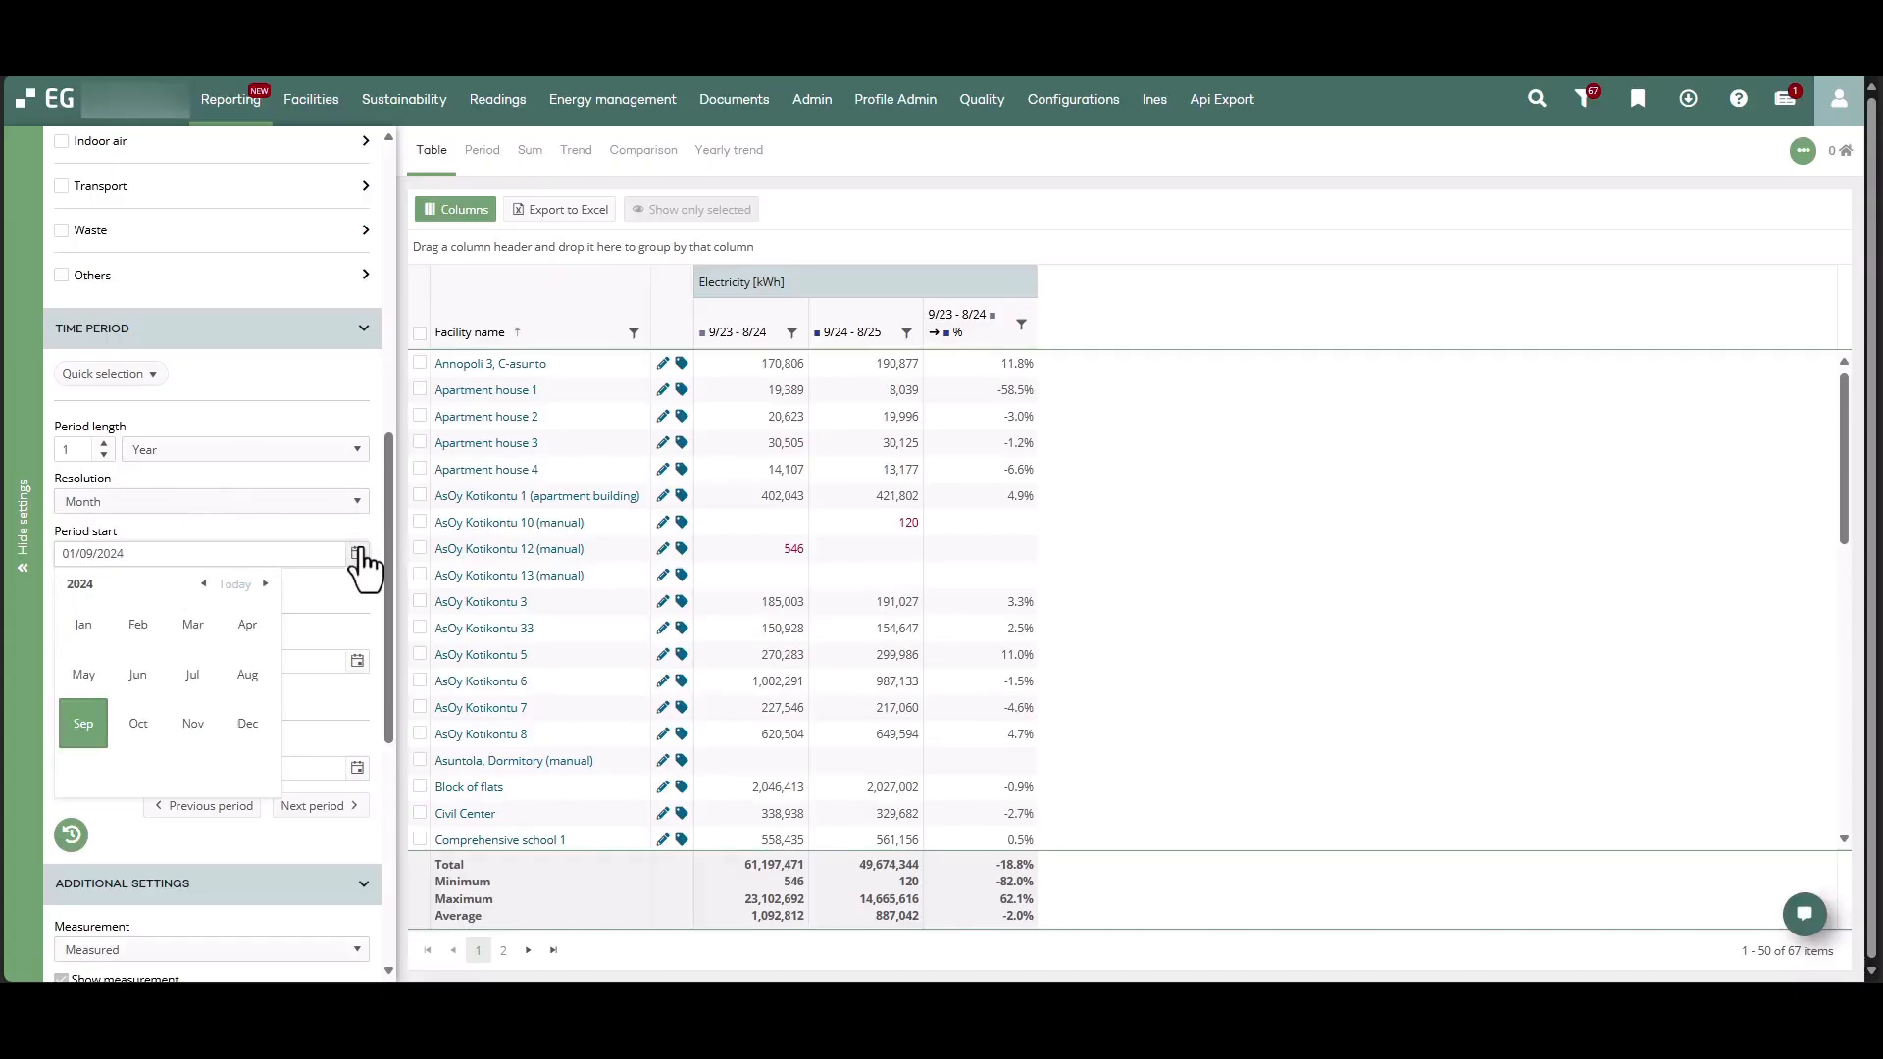
click(86, 622)
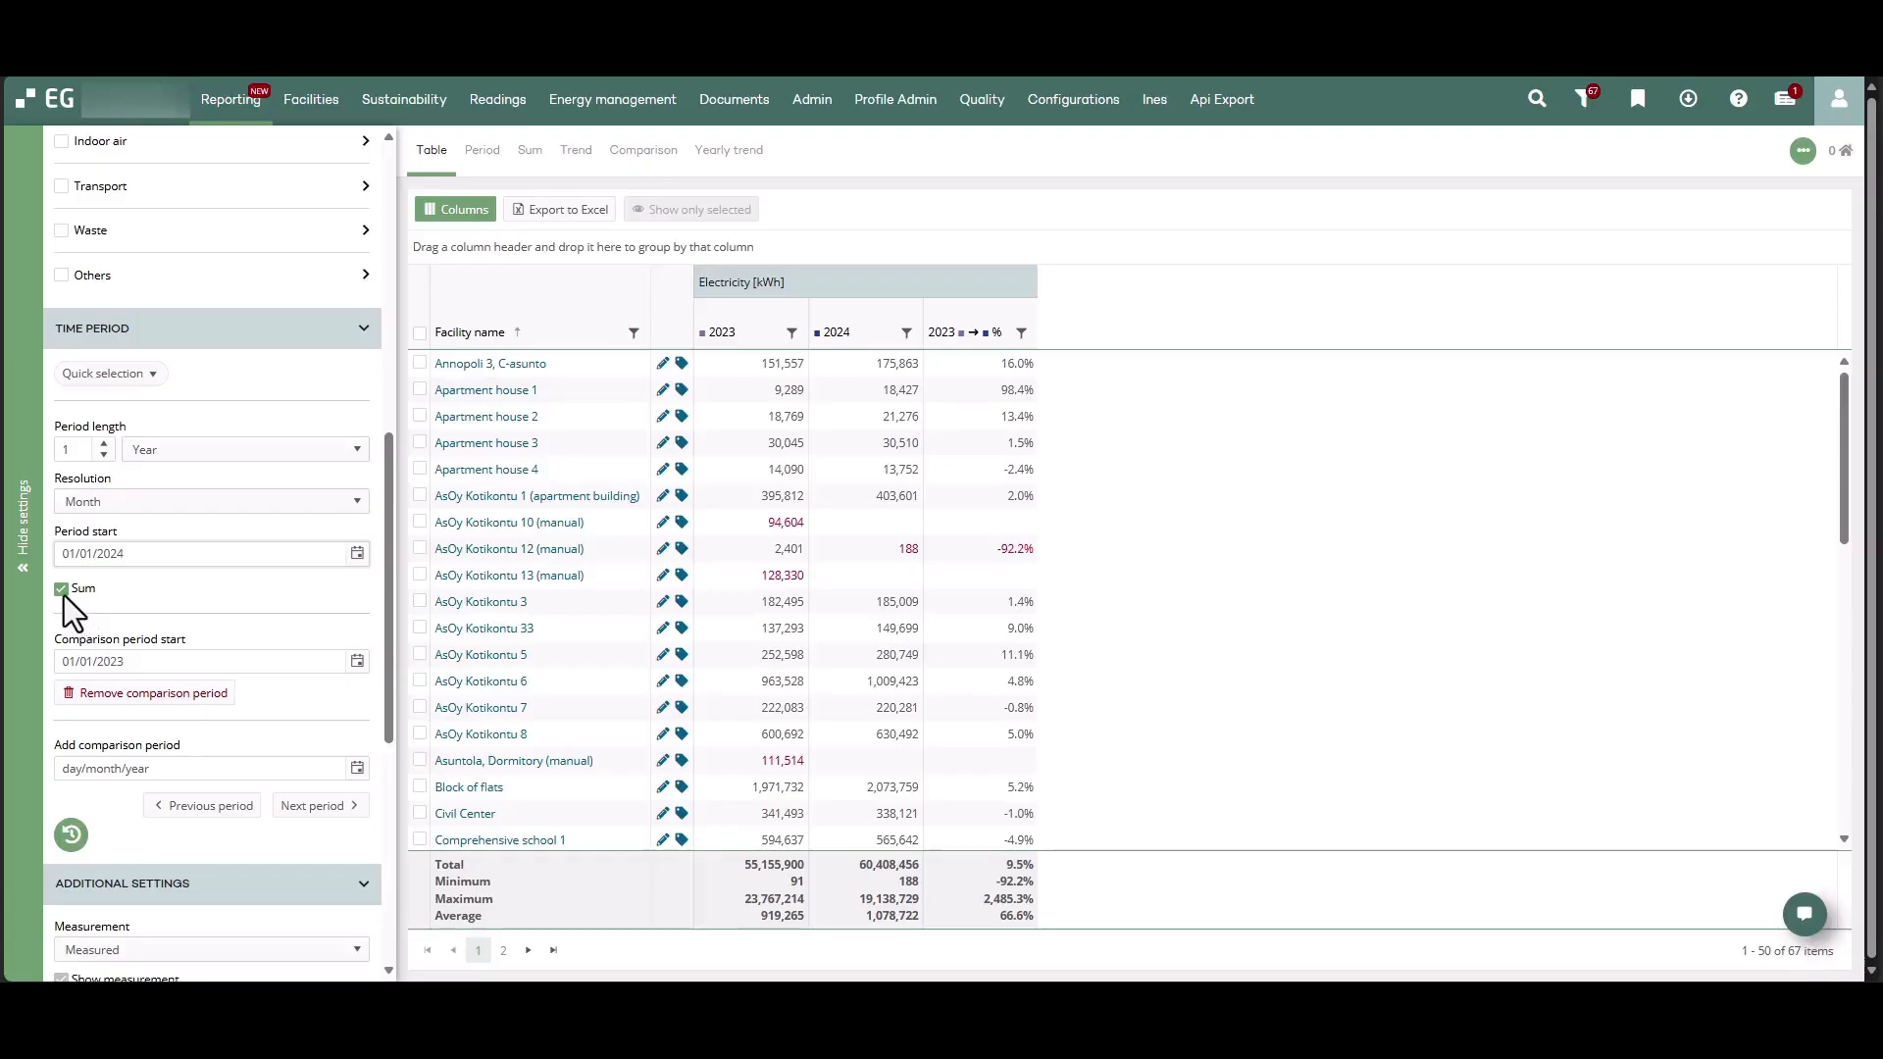
Turn off Sum to view the electricity values month by month, and turn it back on
click(62, 589)
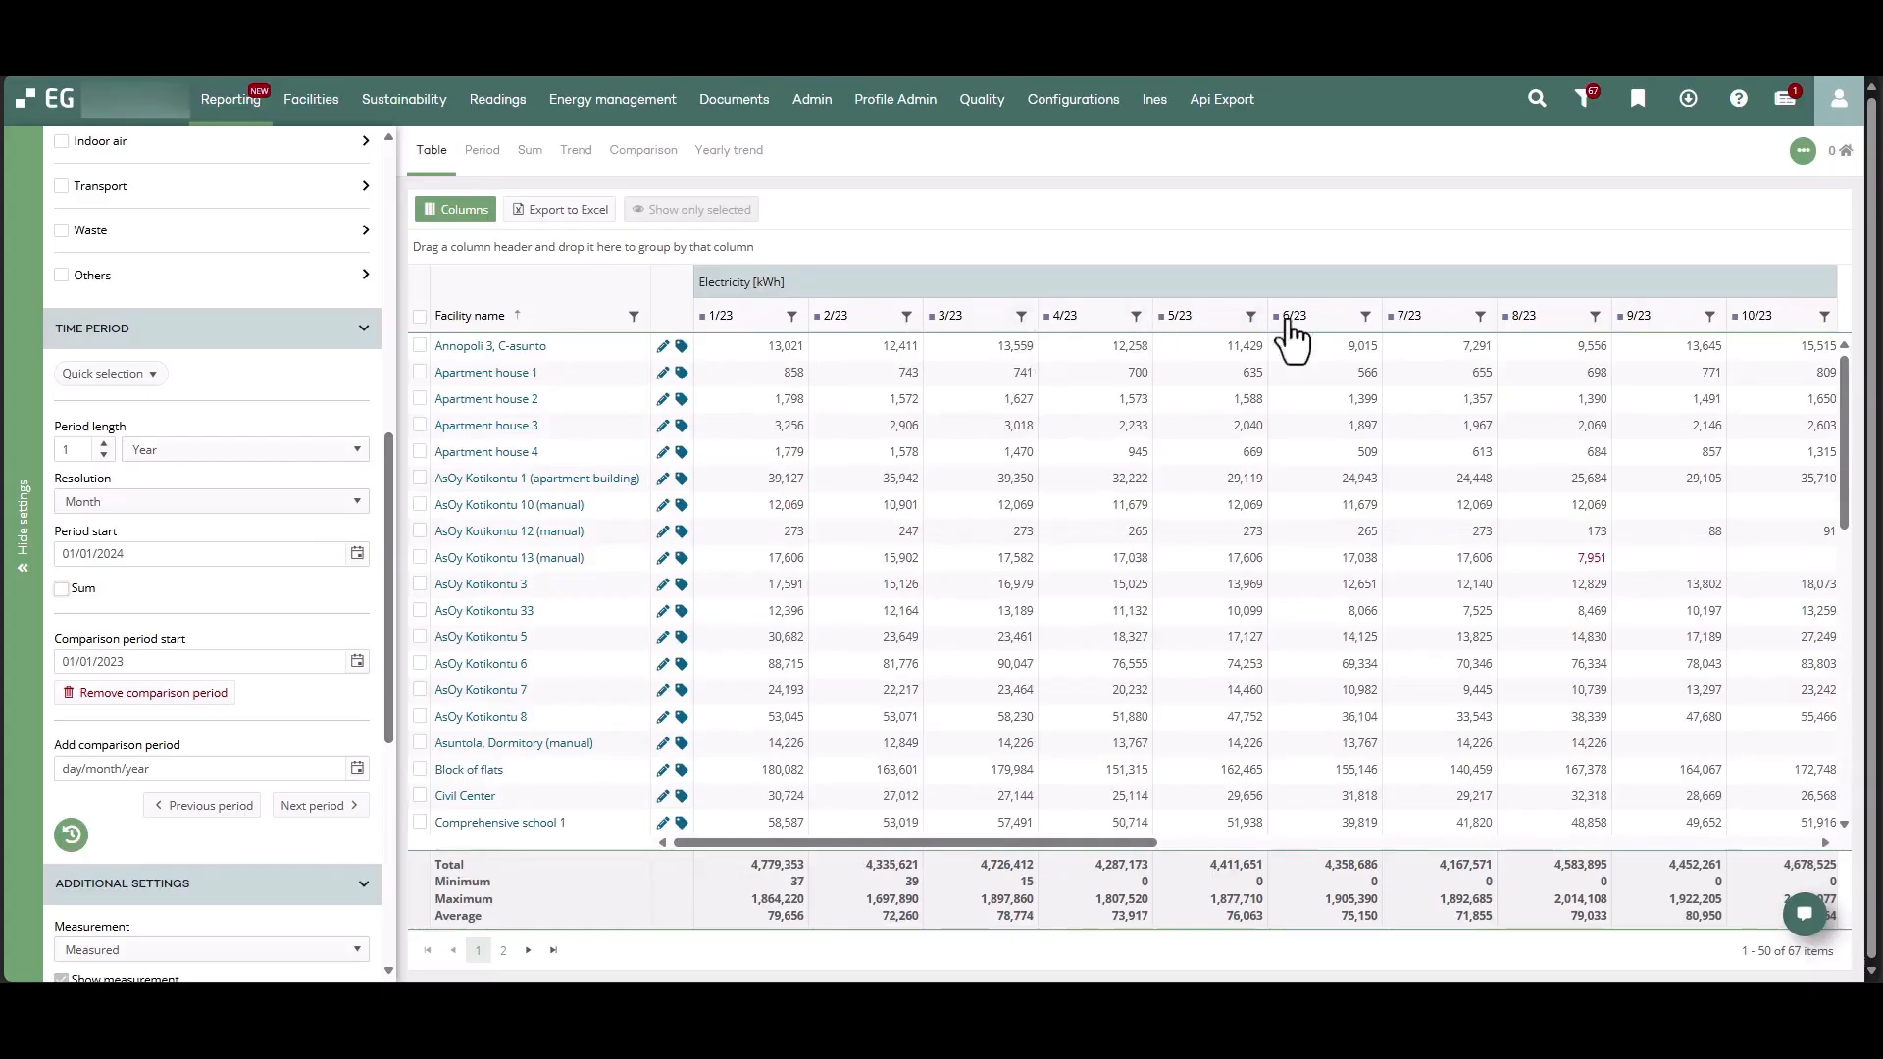
scroll(1230, 673, right, 10)
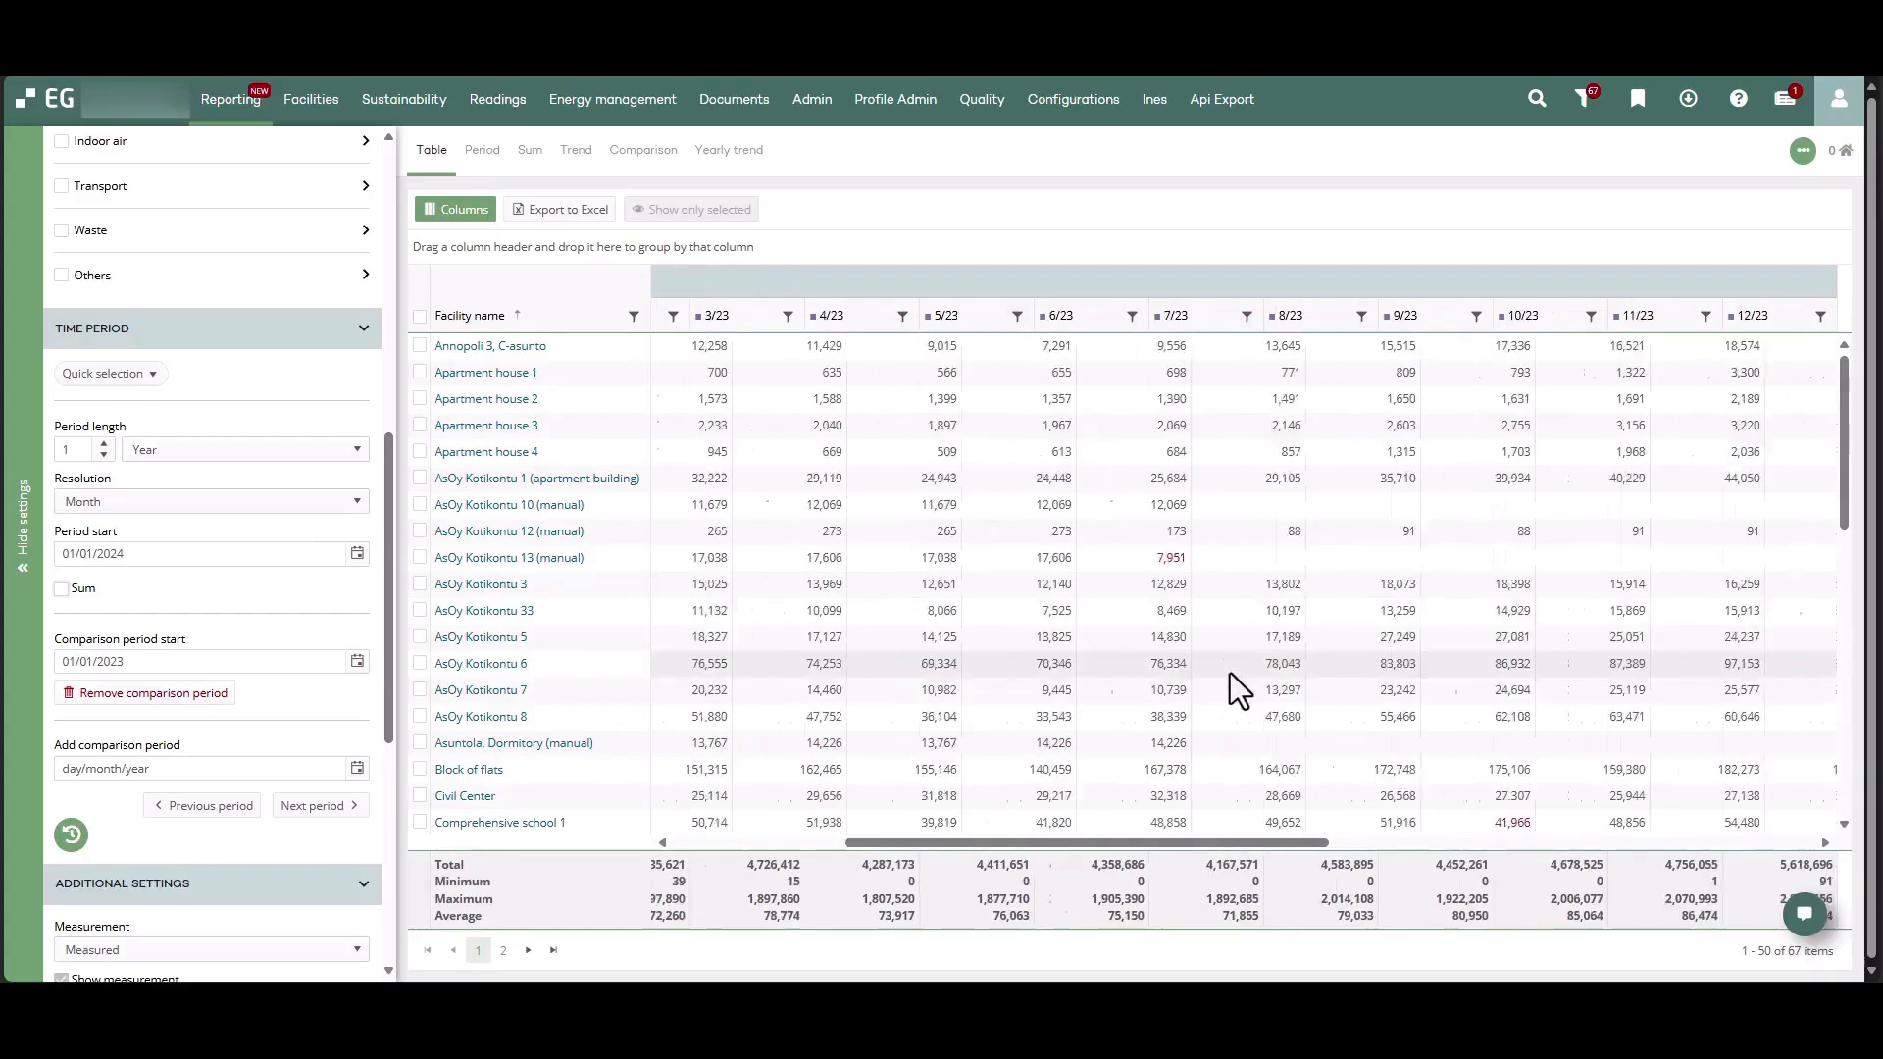
scroll(1229, 673, left, 10)
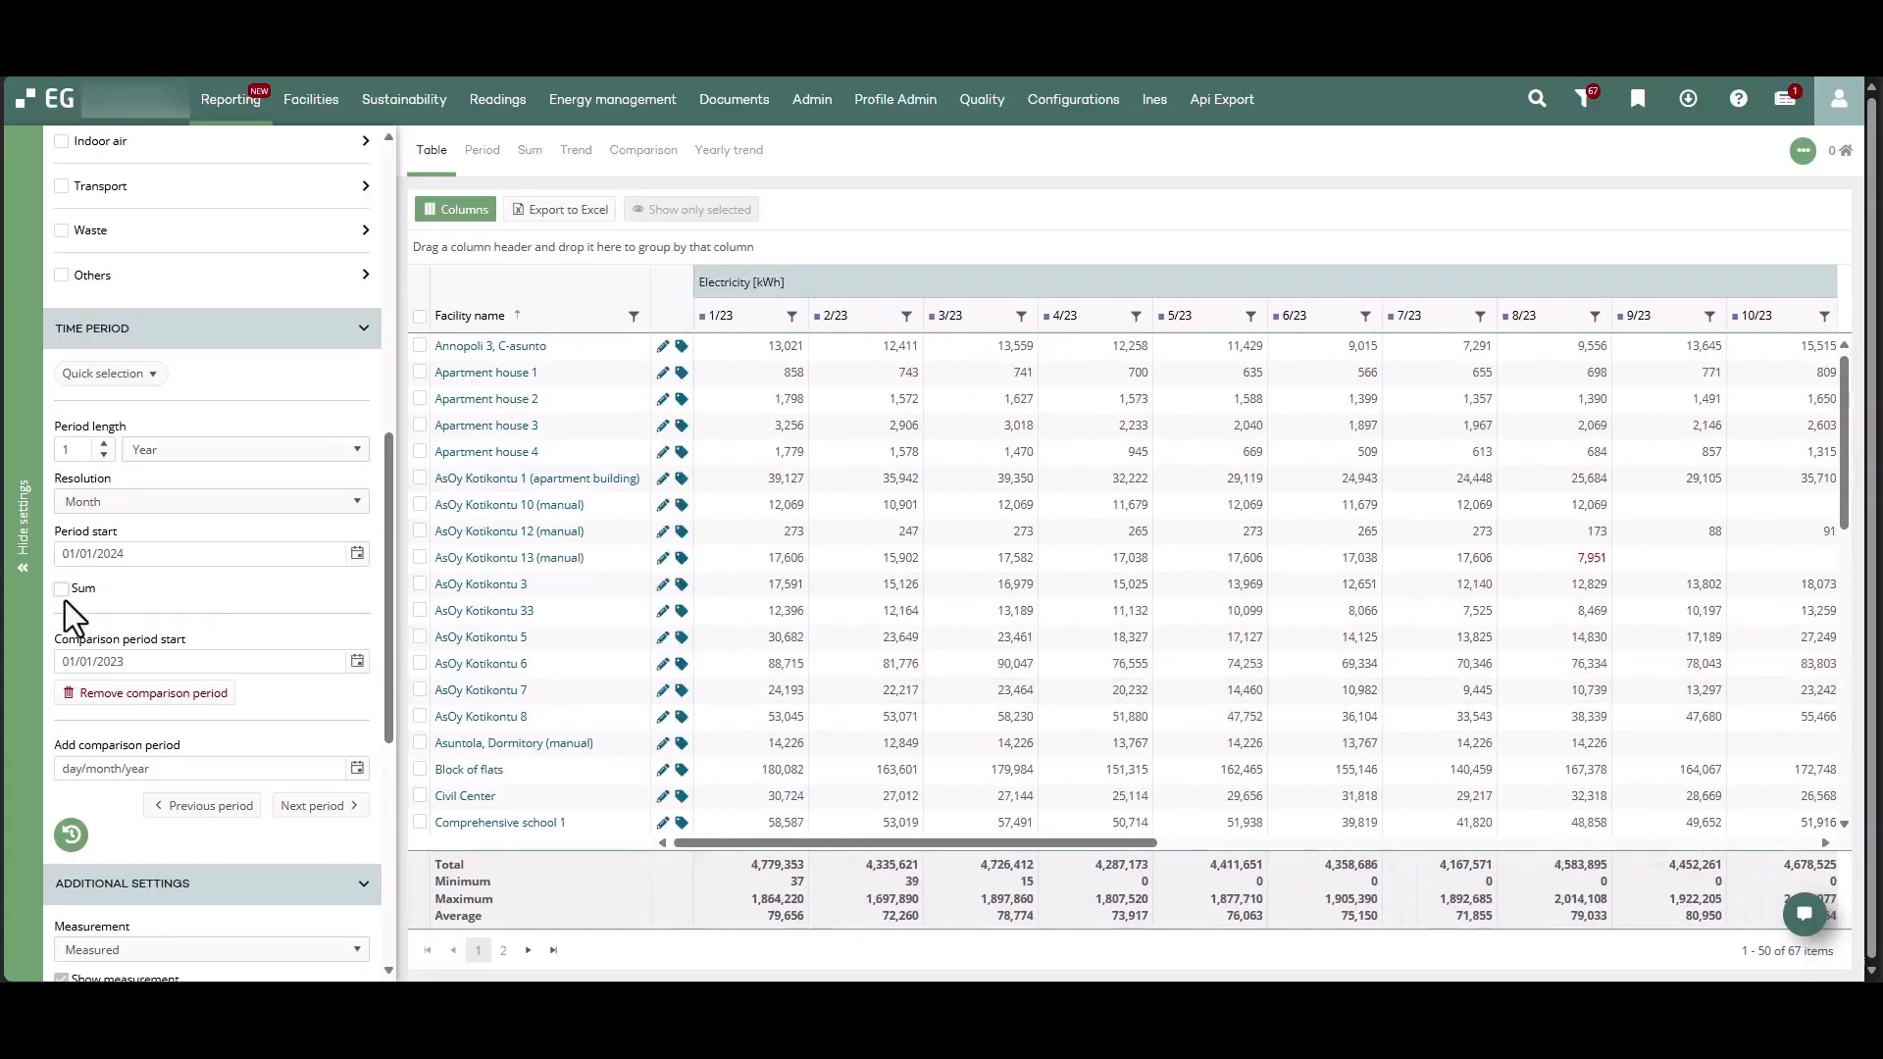
Add a second comparison period starting in January 2022, and remove it again
scroll(216, 606, down, 2)
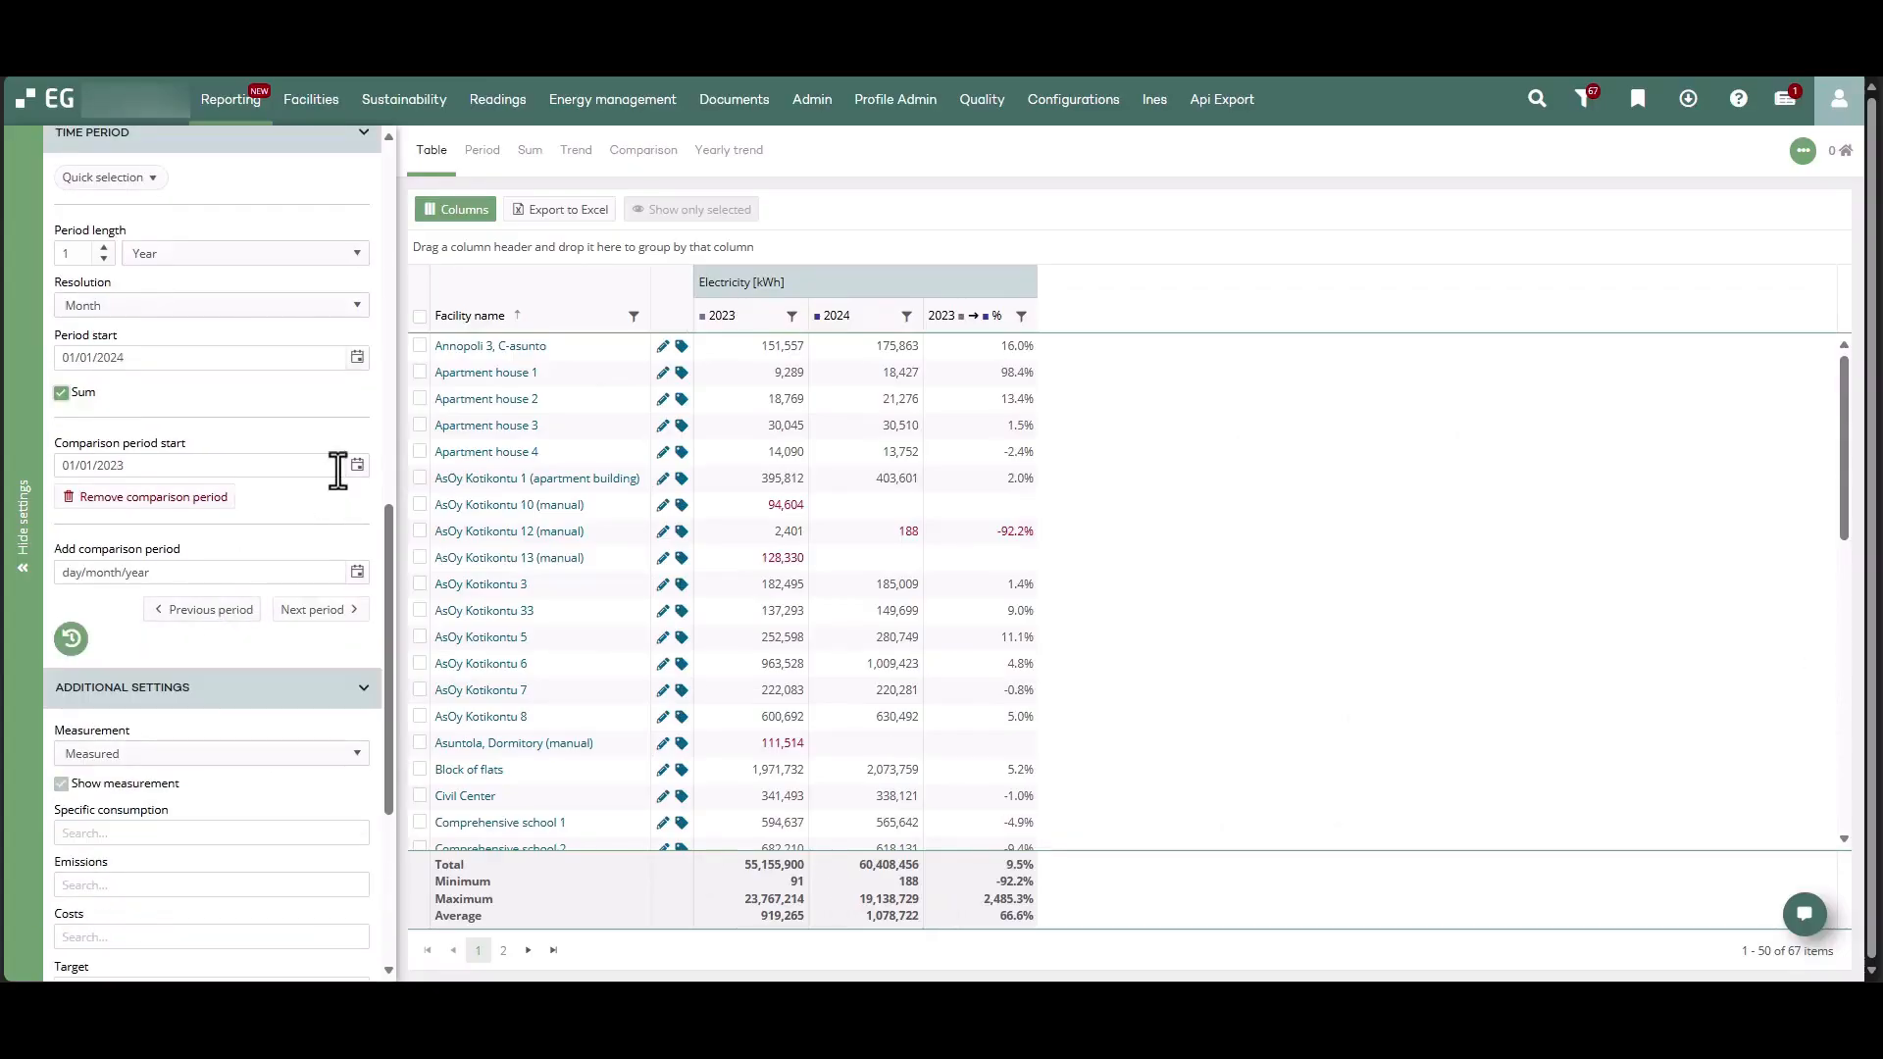
click(355, 572)
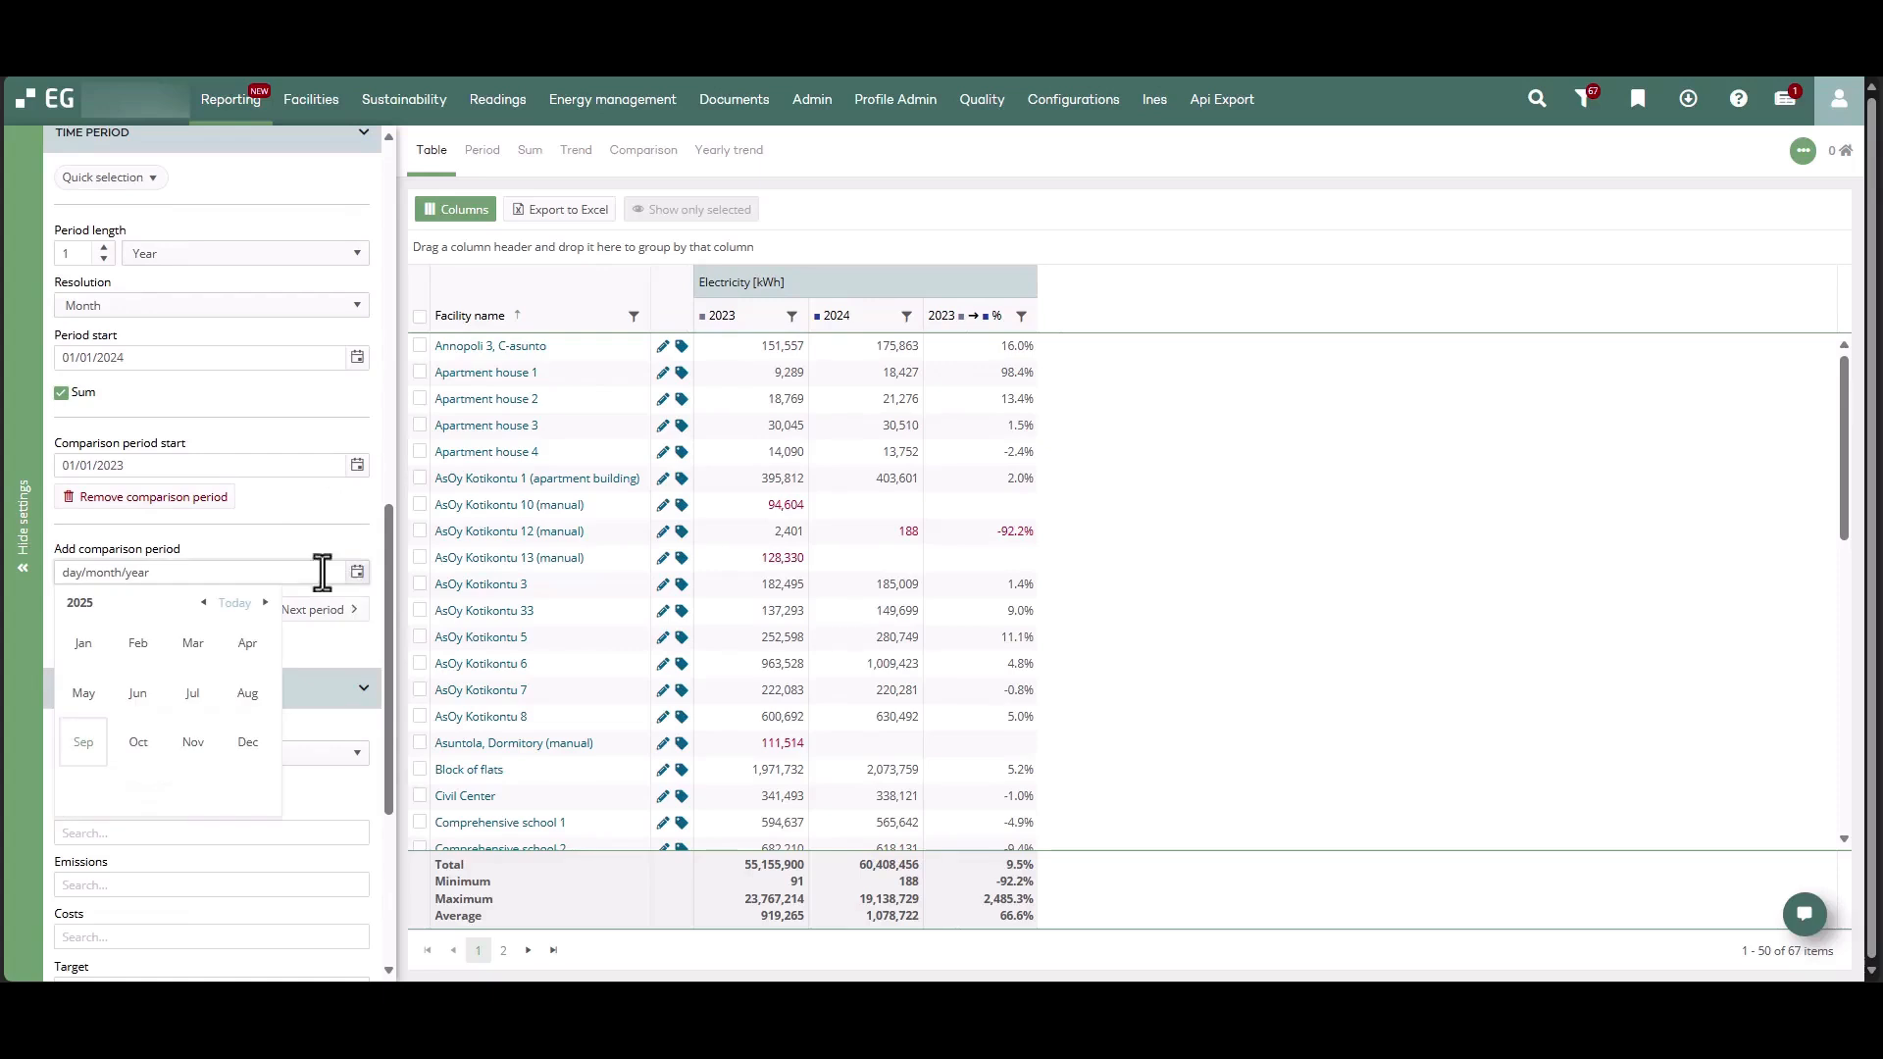
click(203, 603)
click(203, 602)
click(203, 602)
click(84, 643)
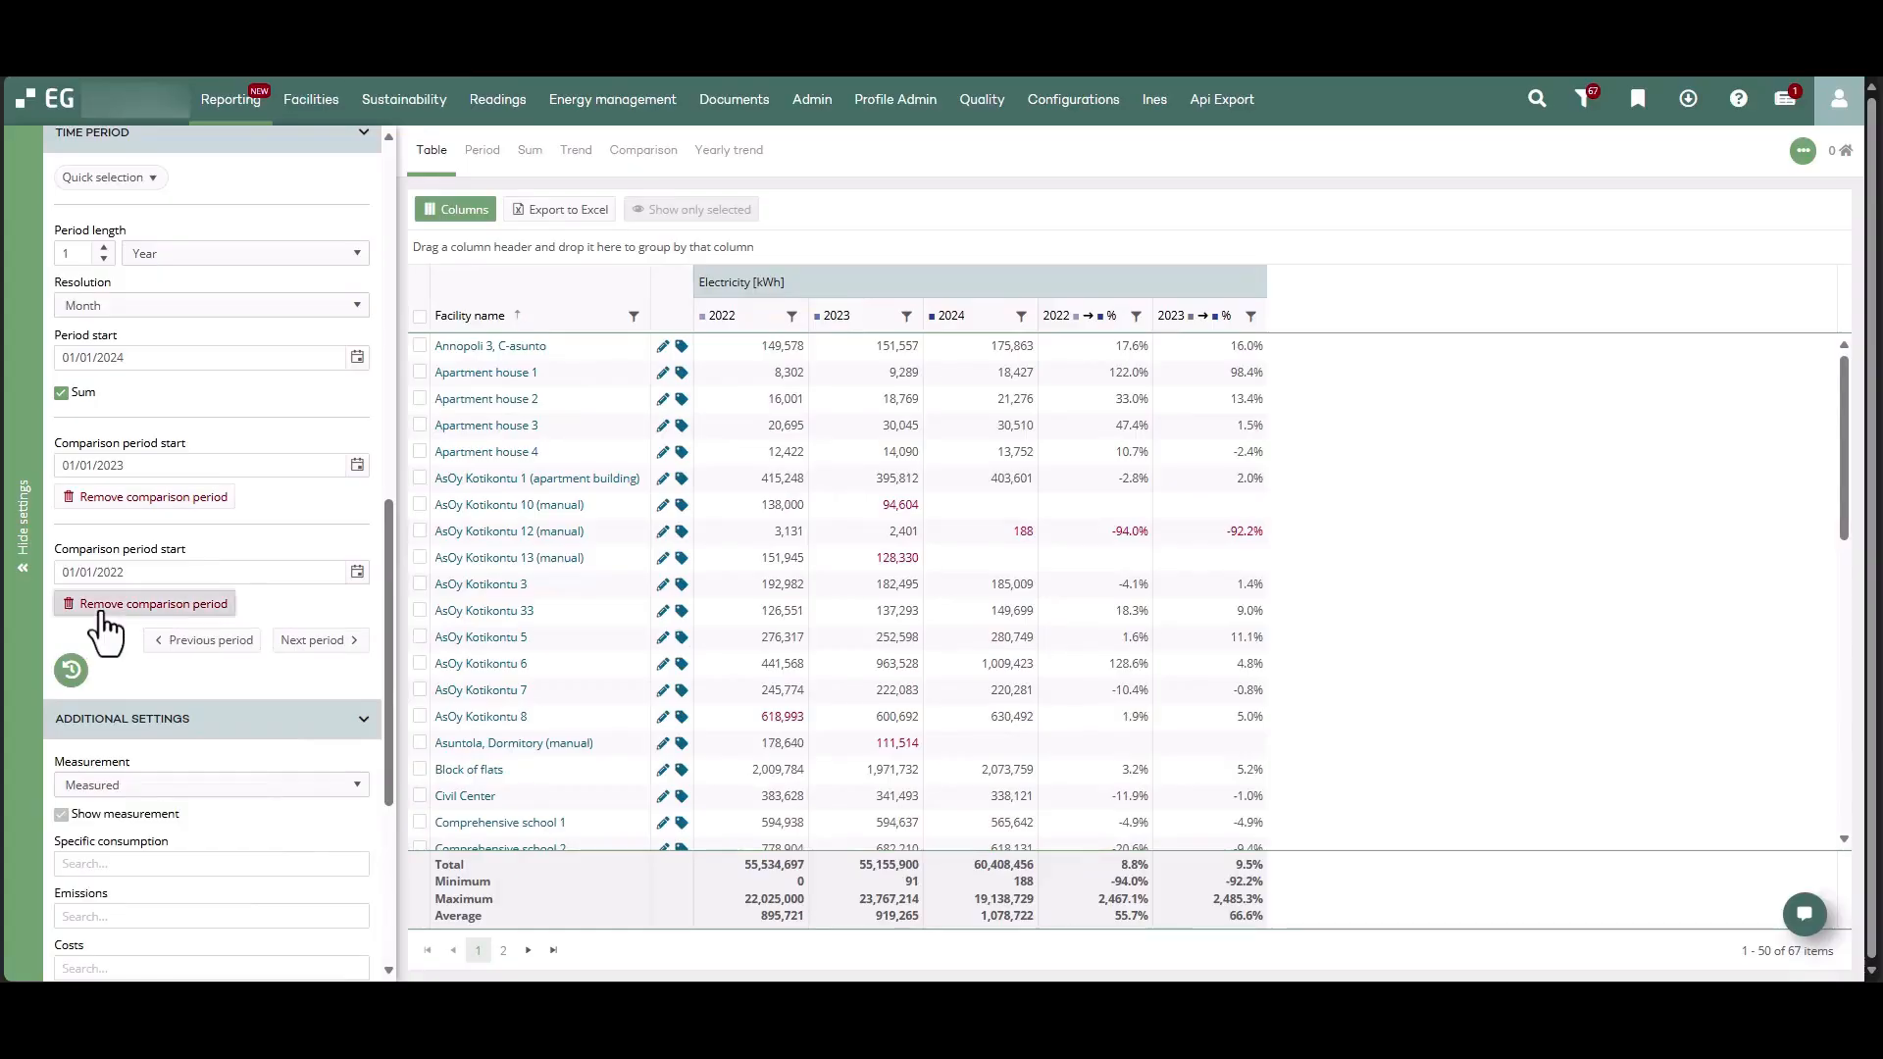
click(102, 606)
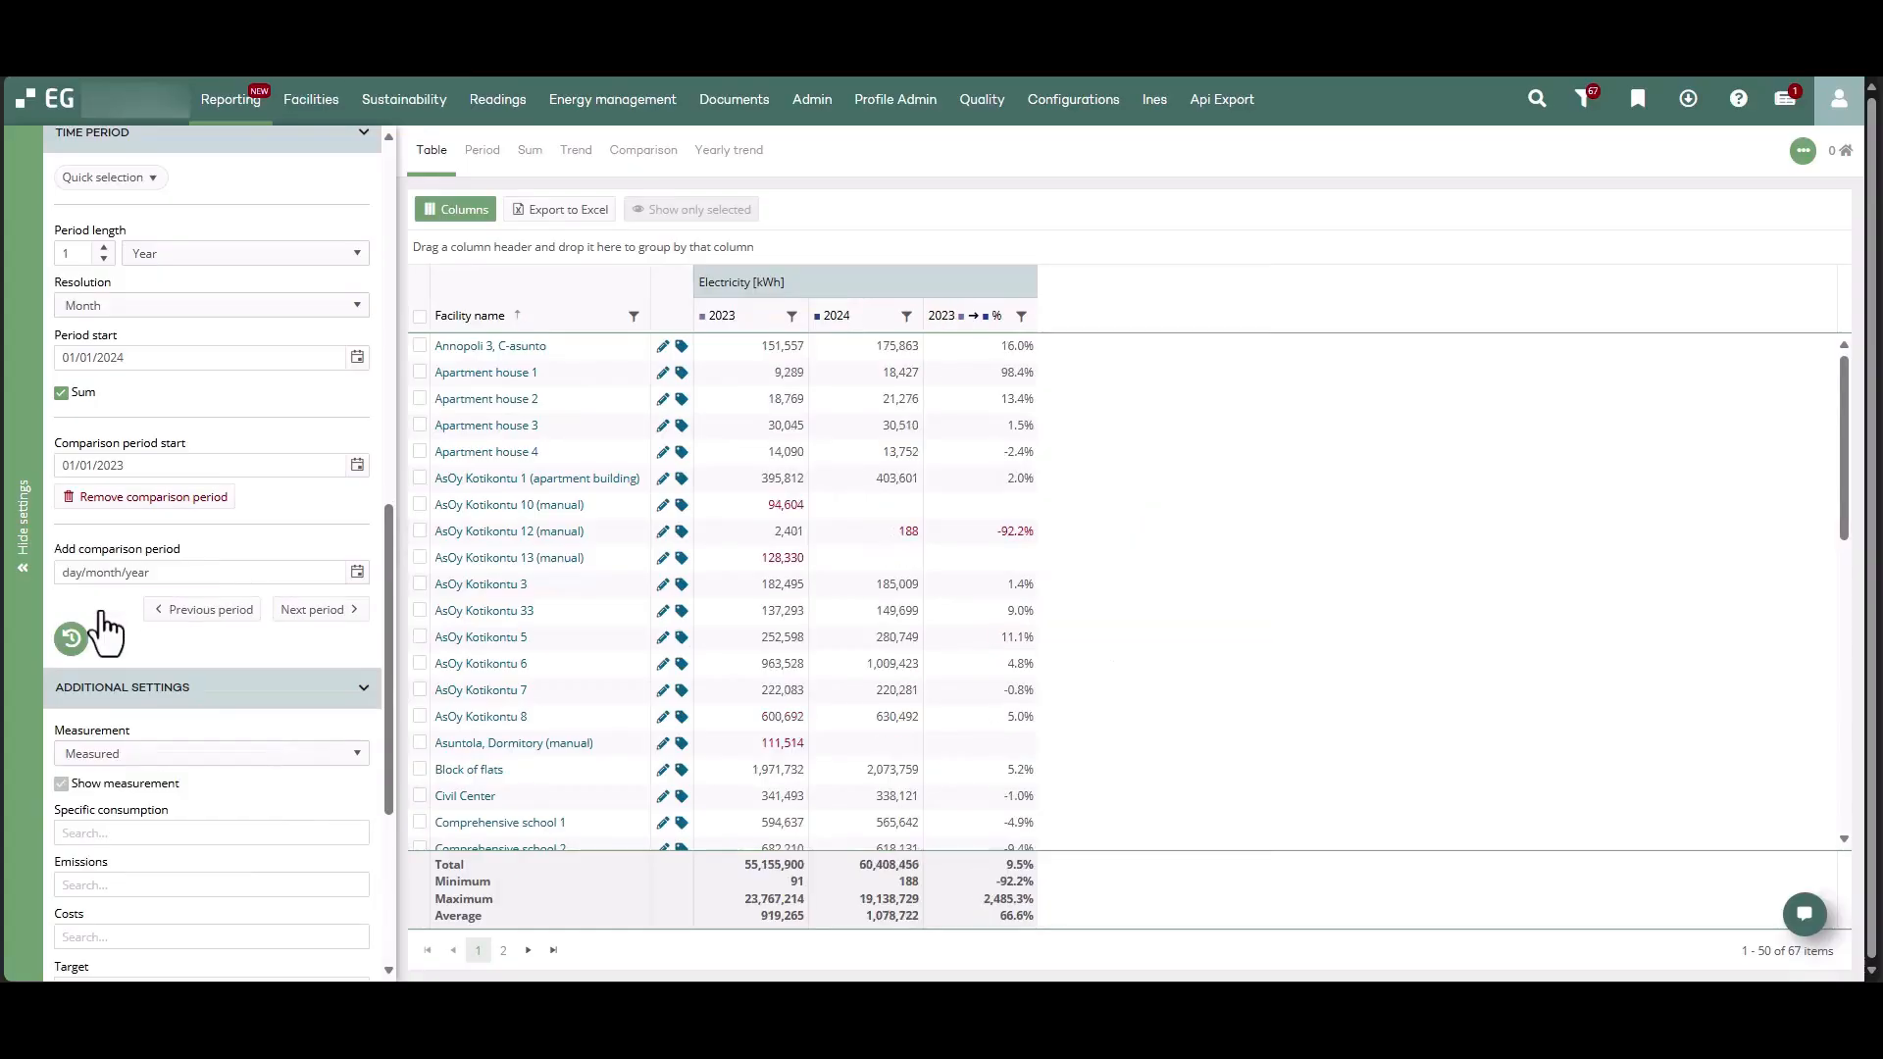
Shift the reporting period forward to 2025, back to 2023, and forward again to 2024
click(289, 610)
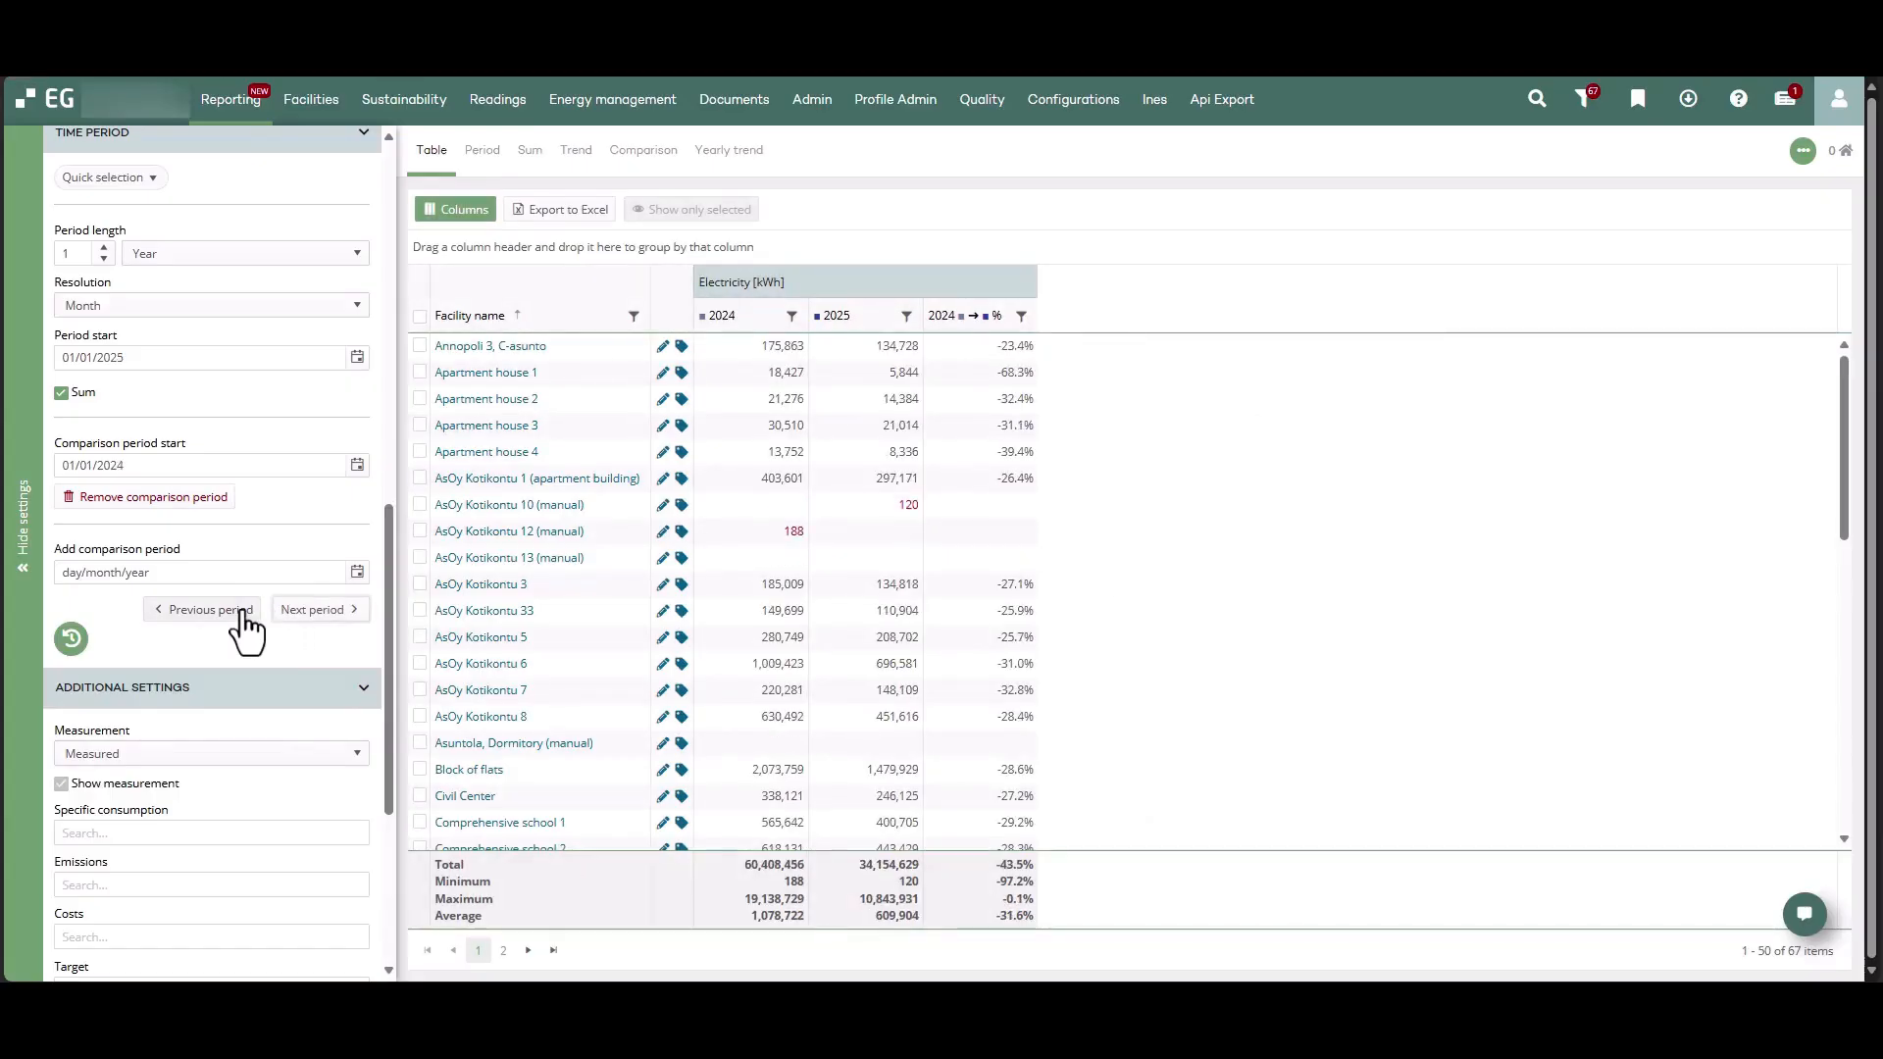
click(241, 612)
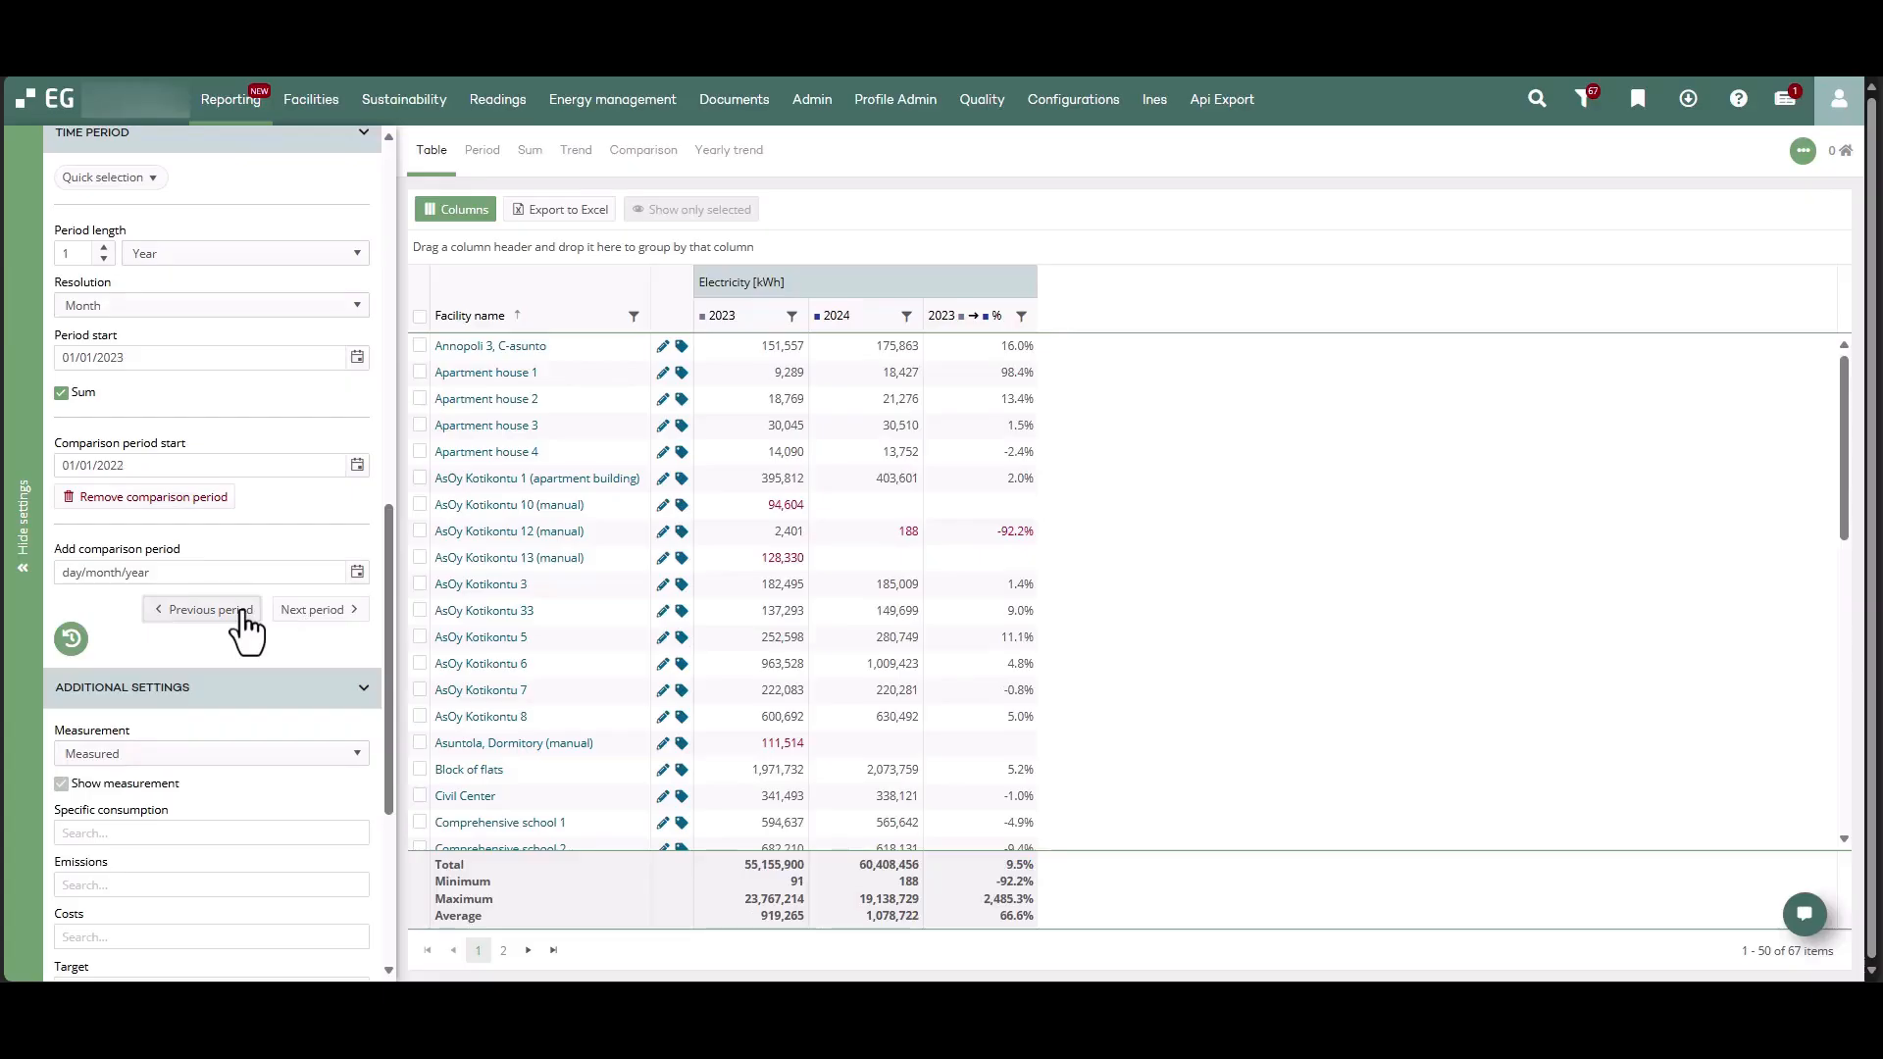
click(290, 610)
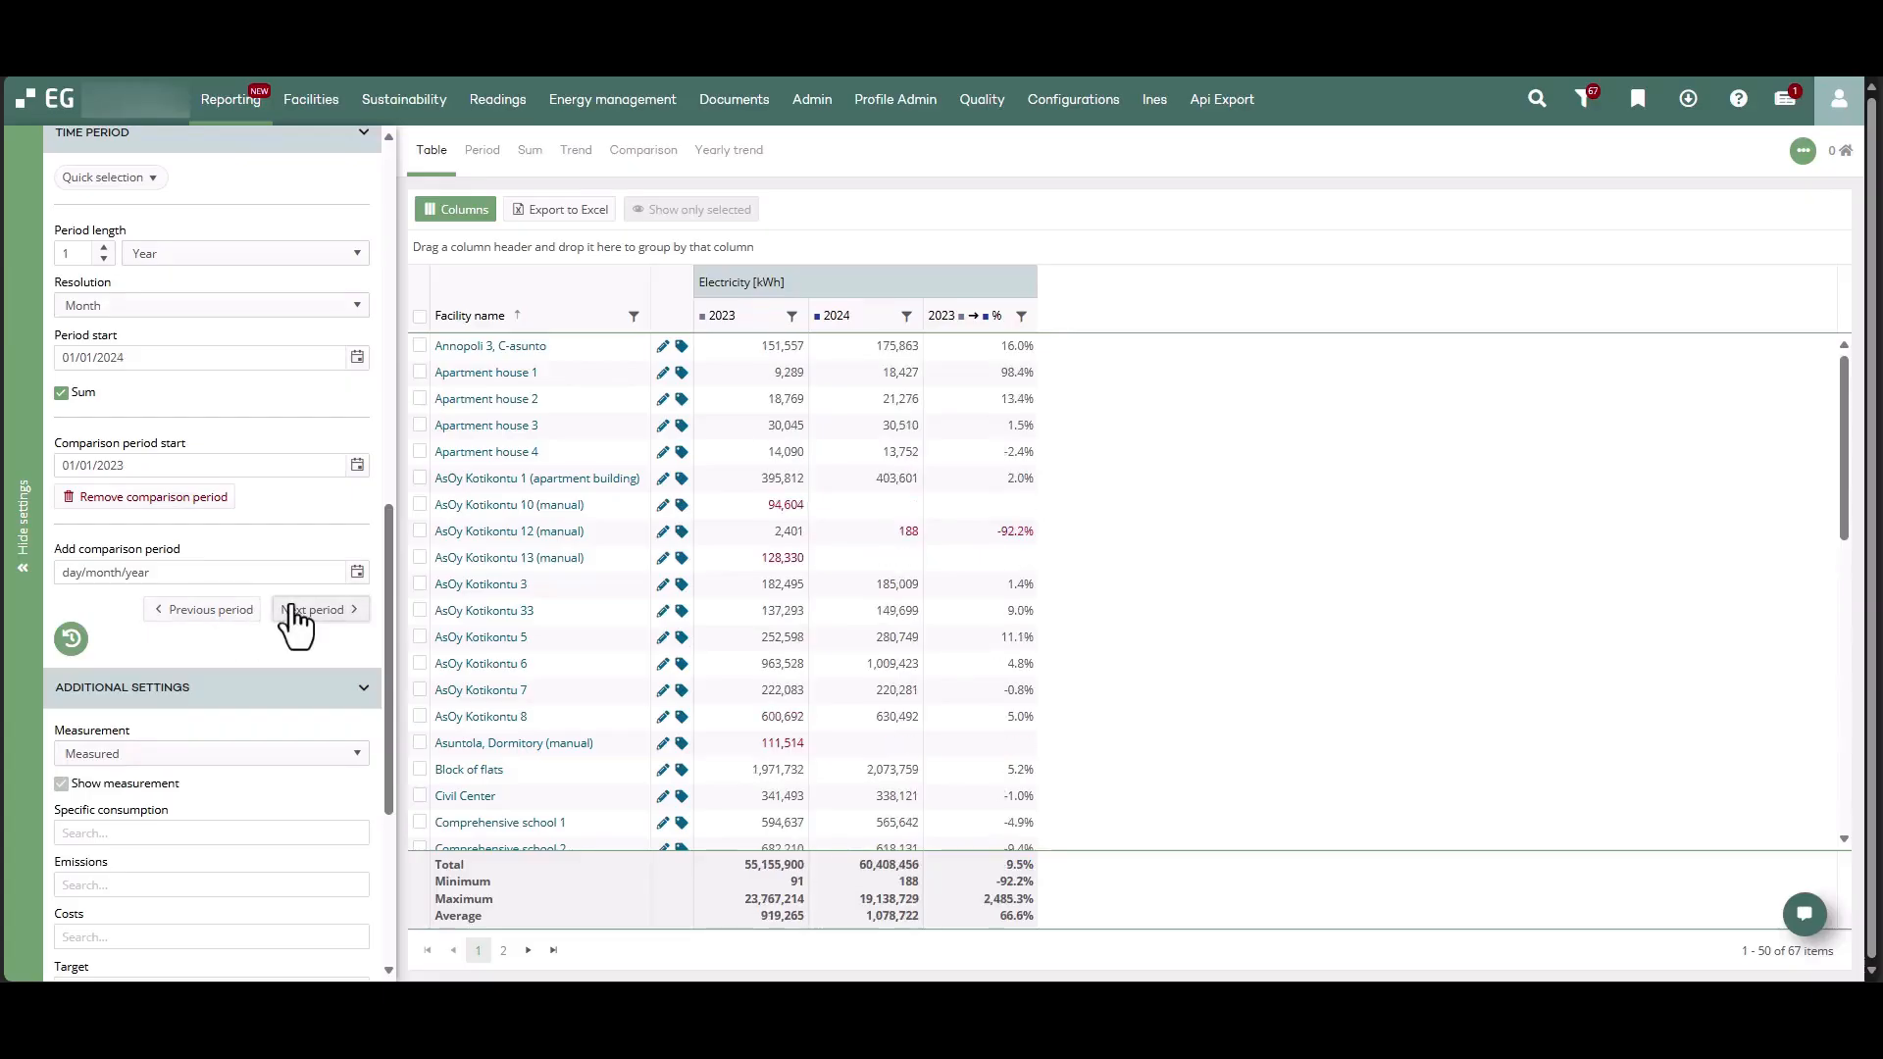
Restore the monthly 2024, 2023, 2022 selection from the period history, and remove the 2022 comparison period again
click(72, 638)
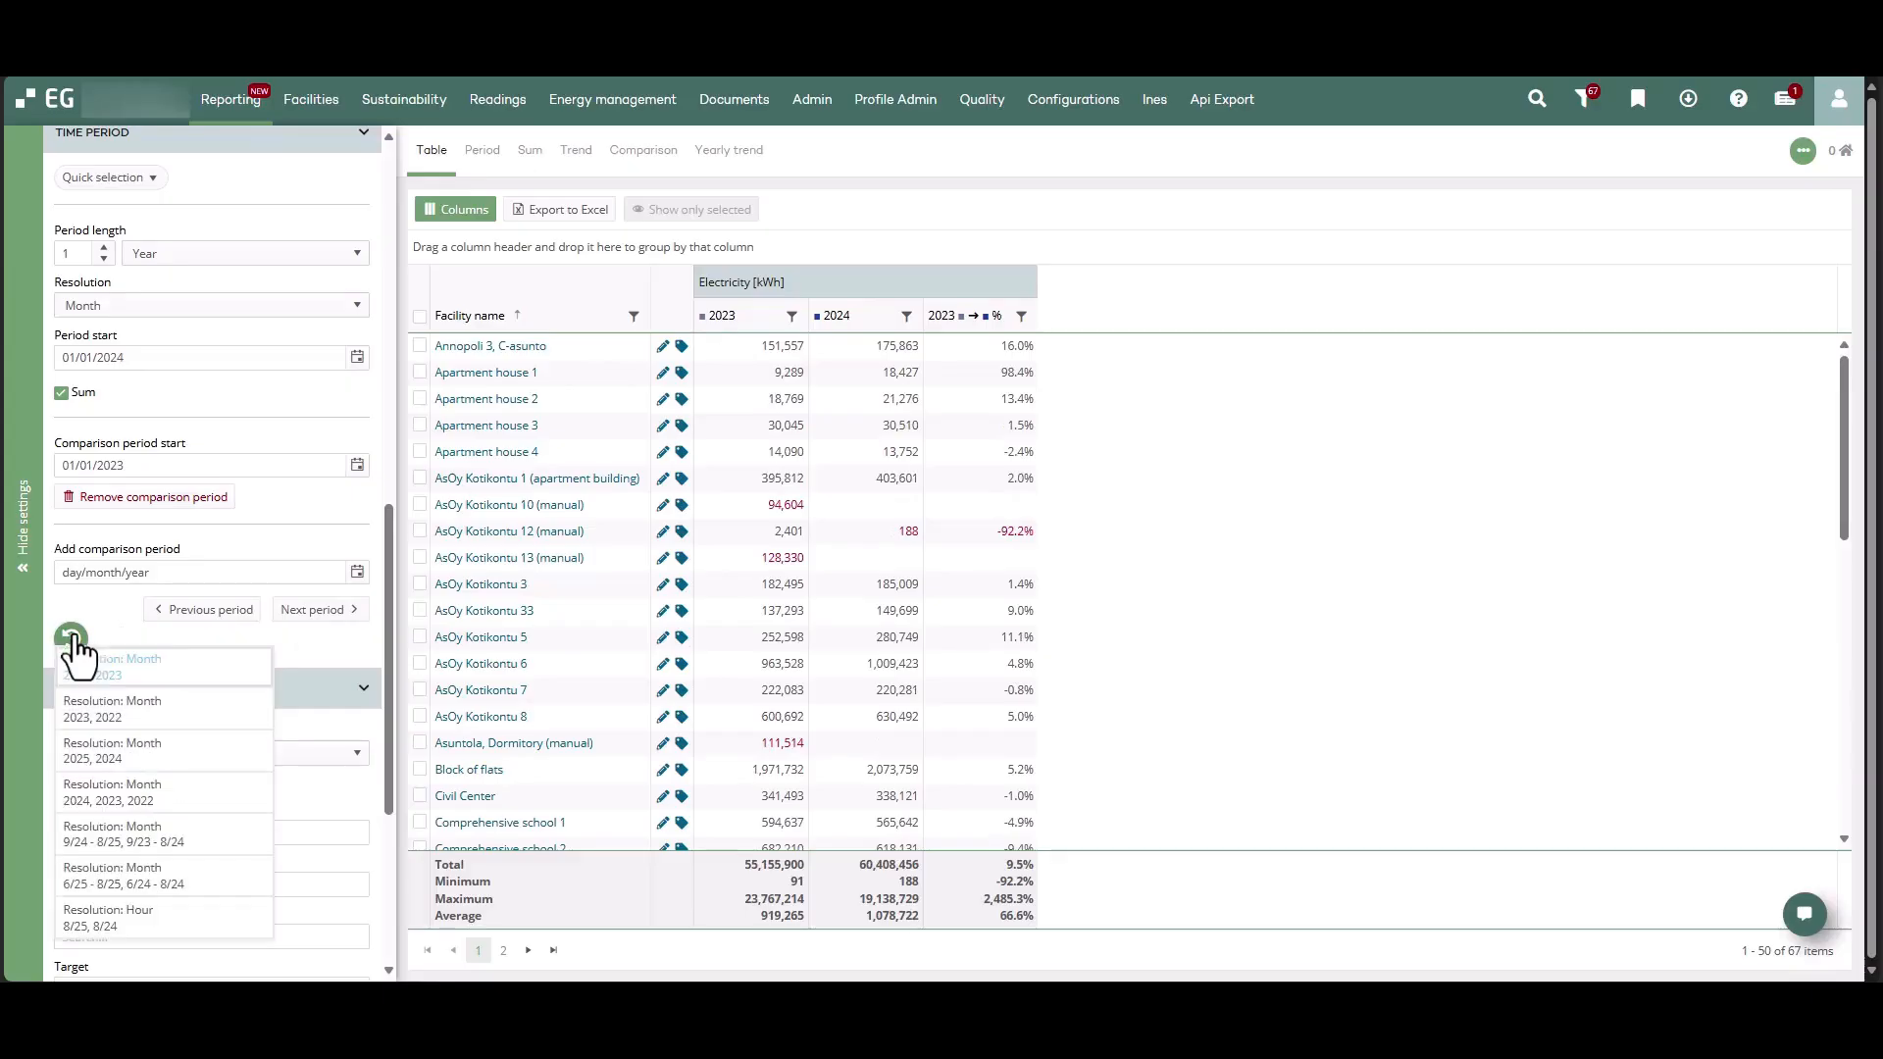
click(96, 794)
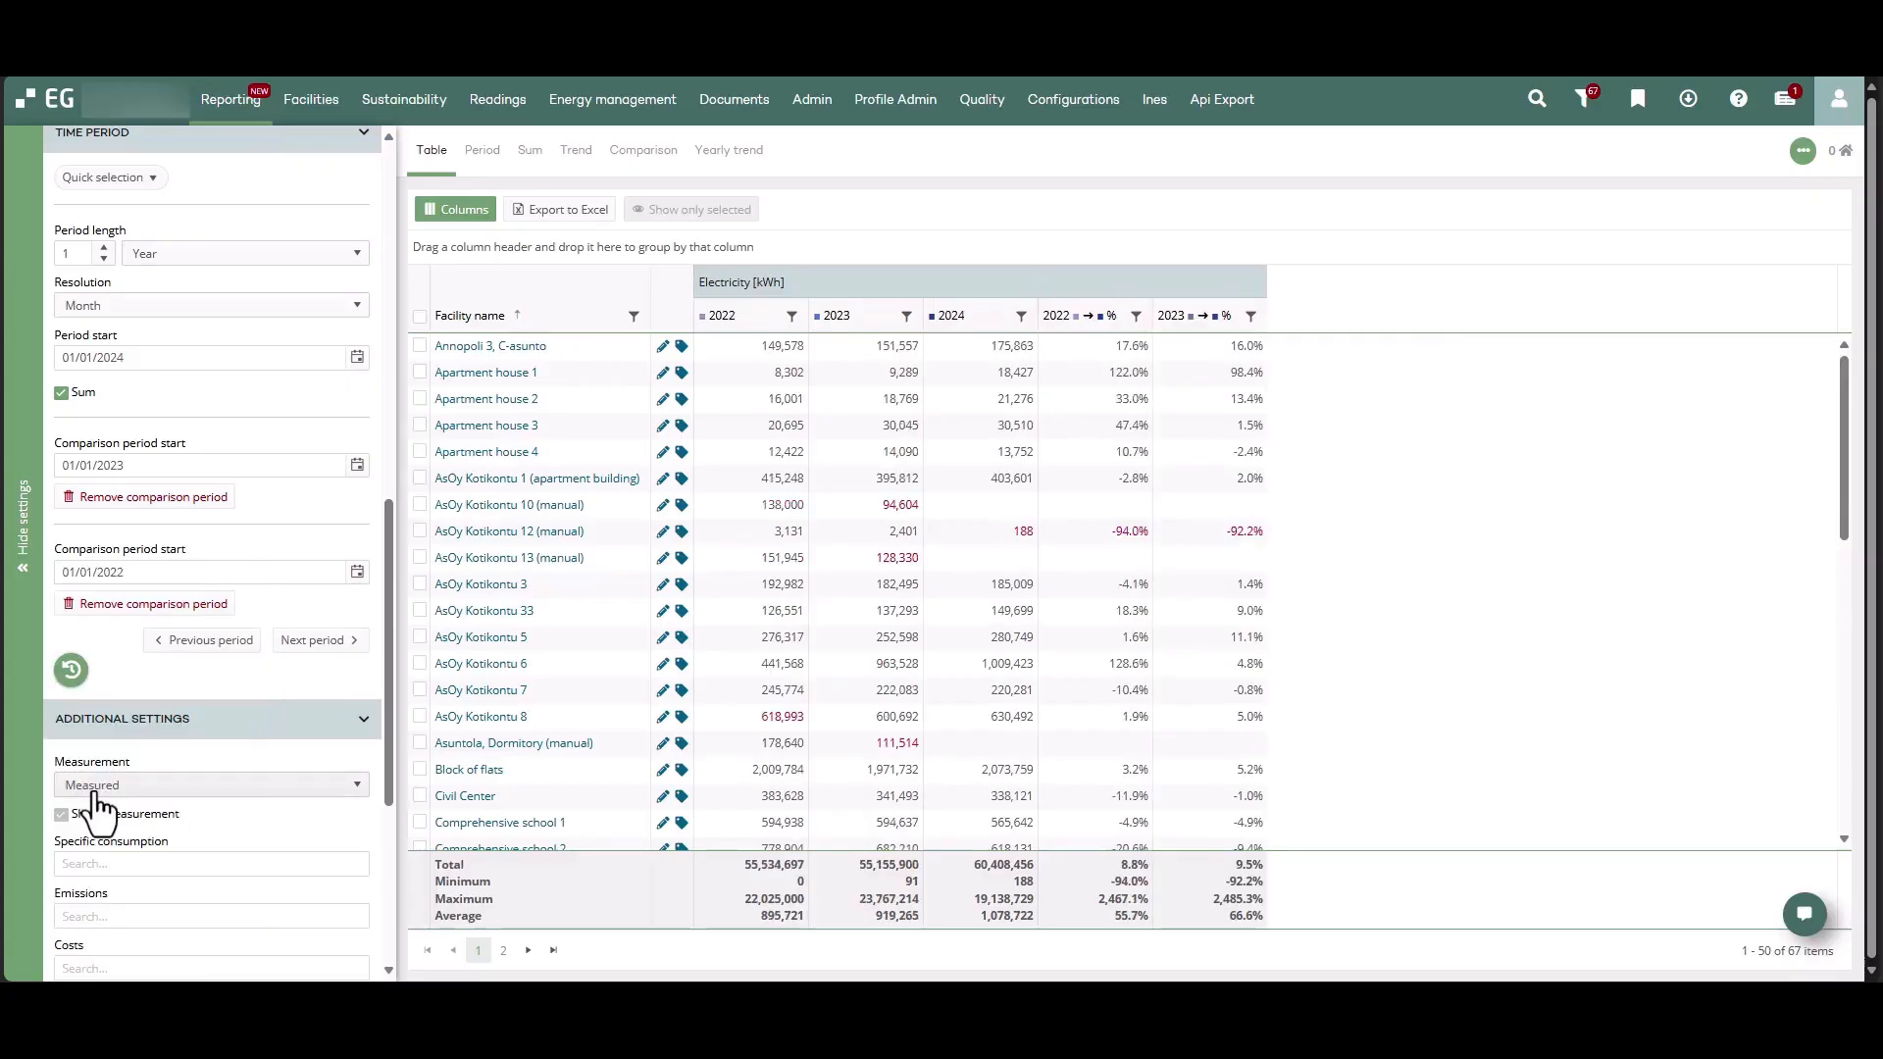
click(130, 605)
Examine the available Measurement options and the Specific consumption choices in the additional settings
scroll(126, 716, down, 3)
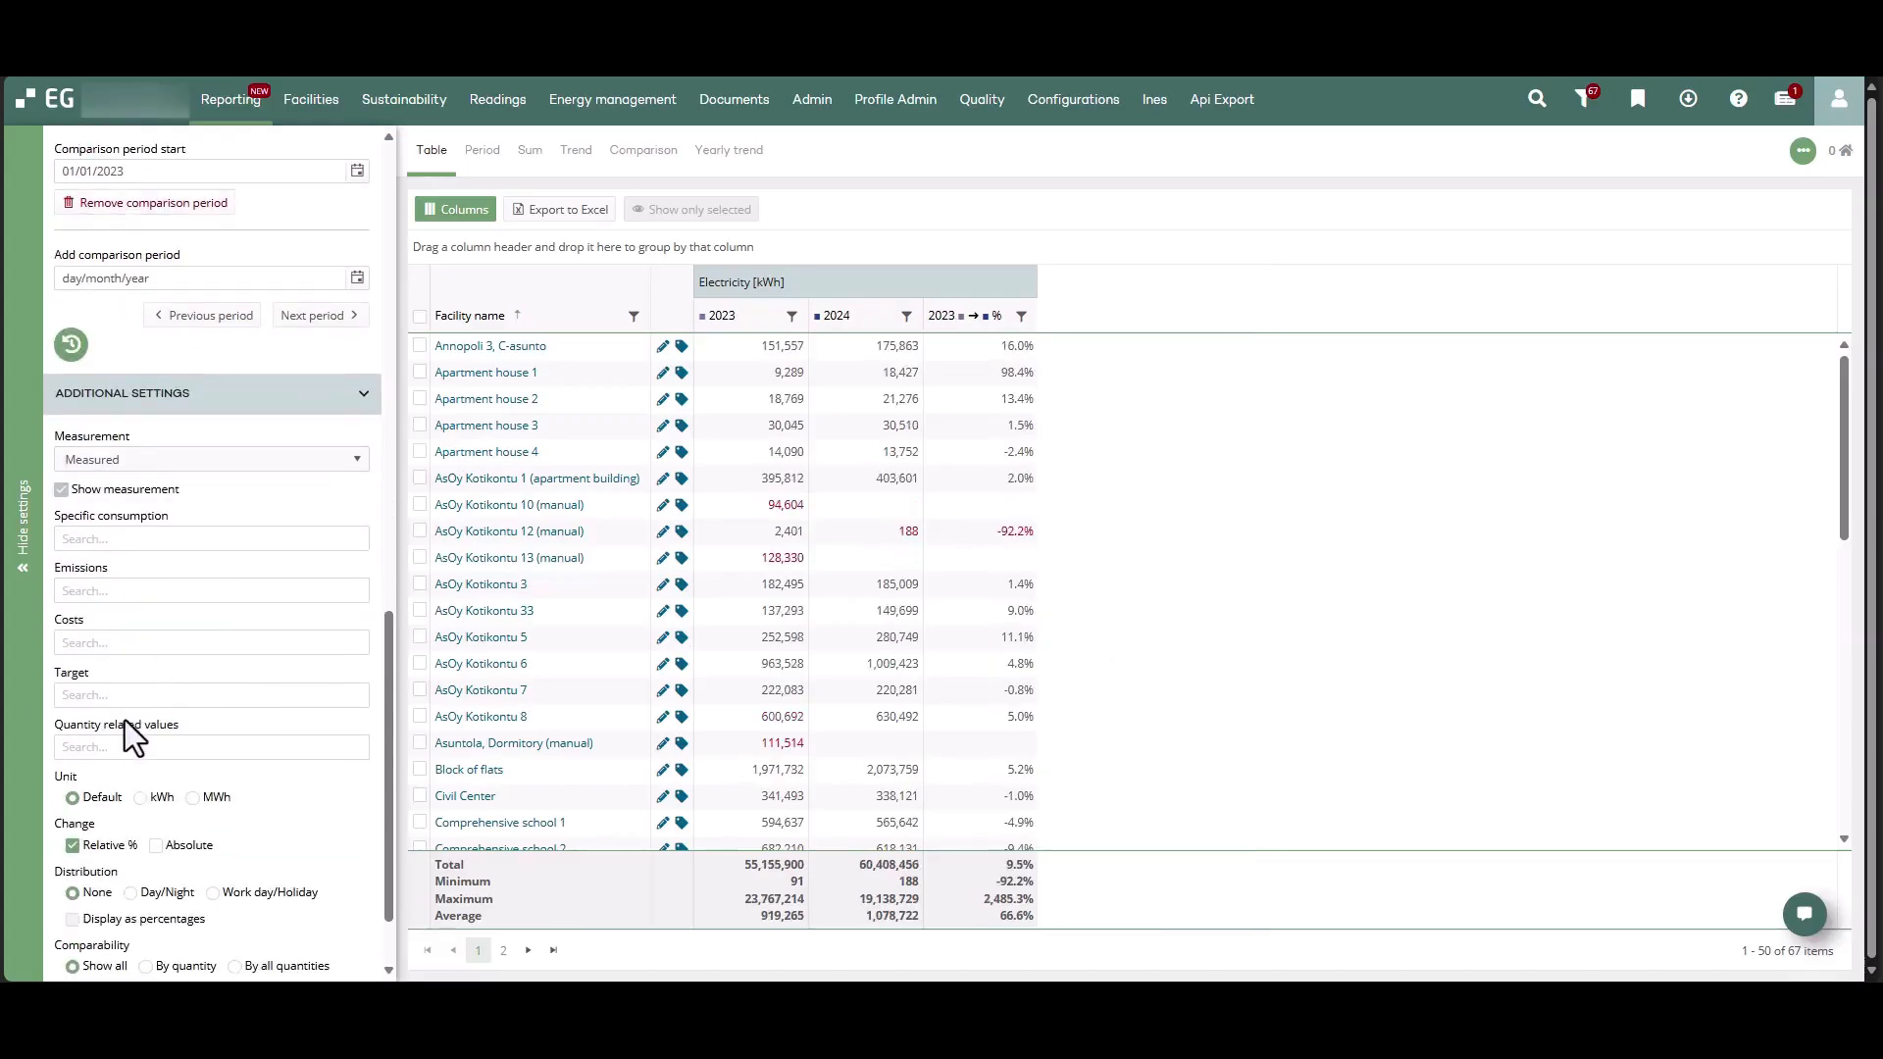
click(139, 461)
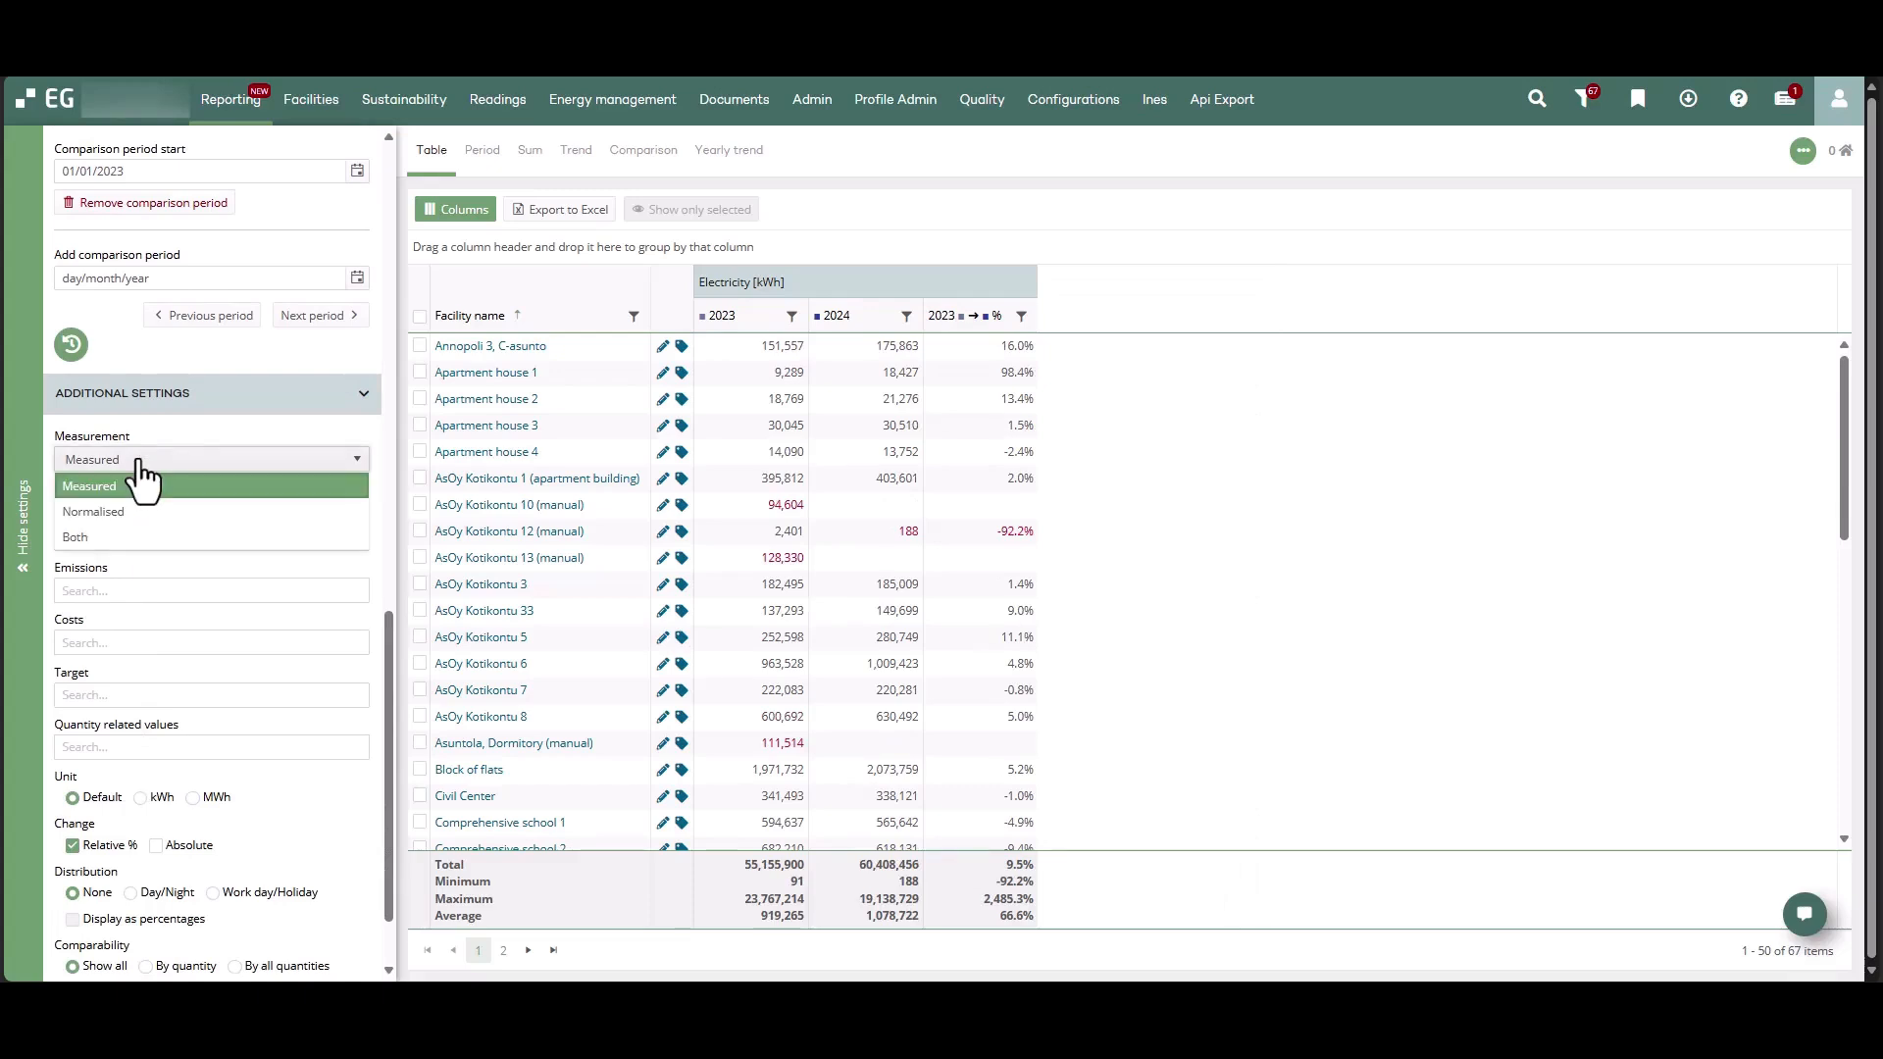
click(134, 558)
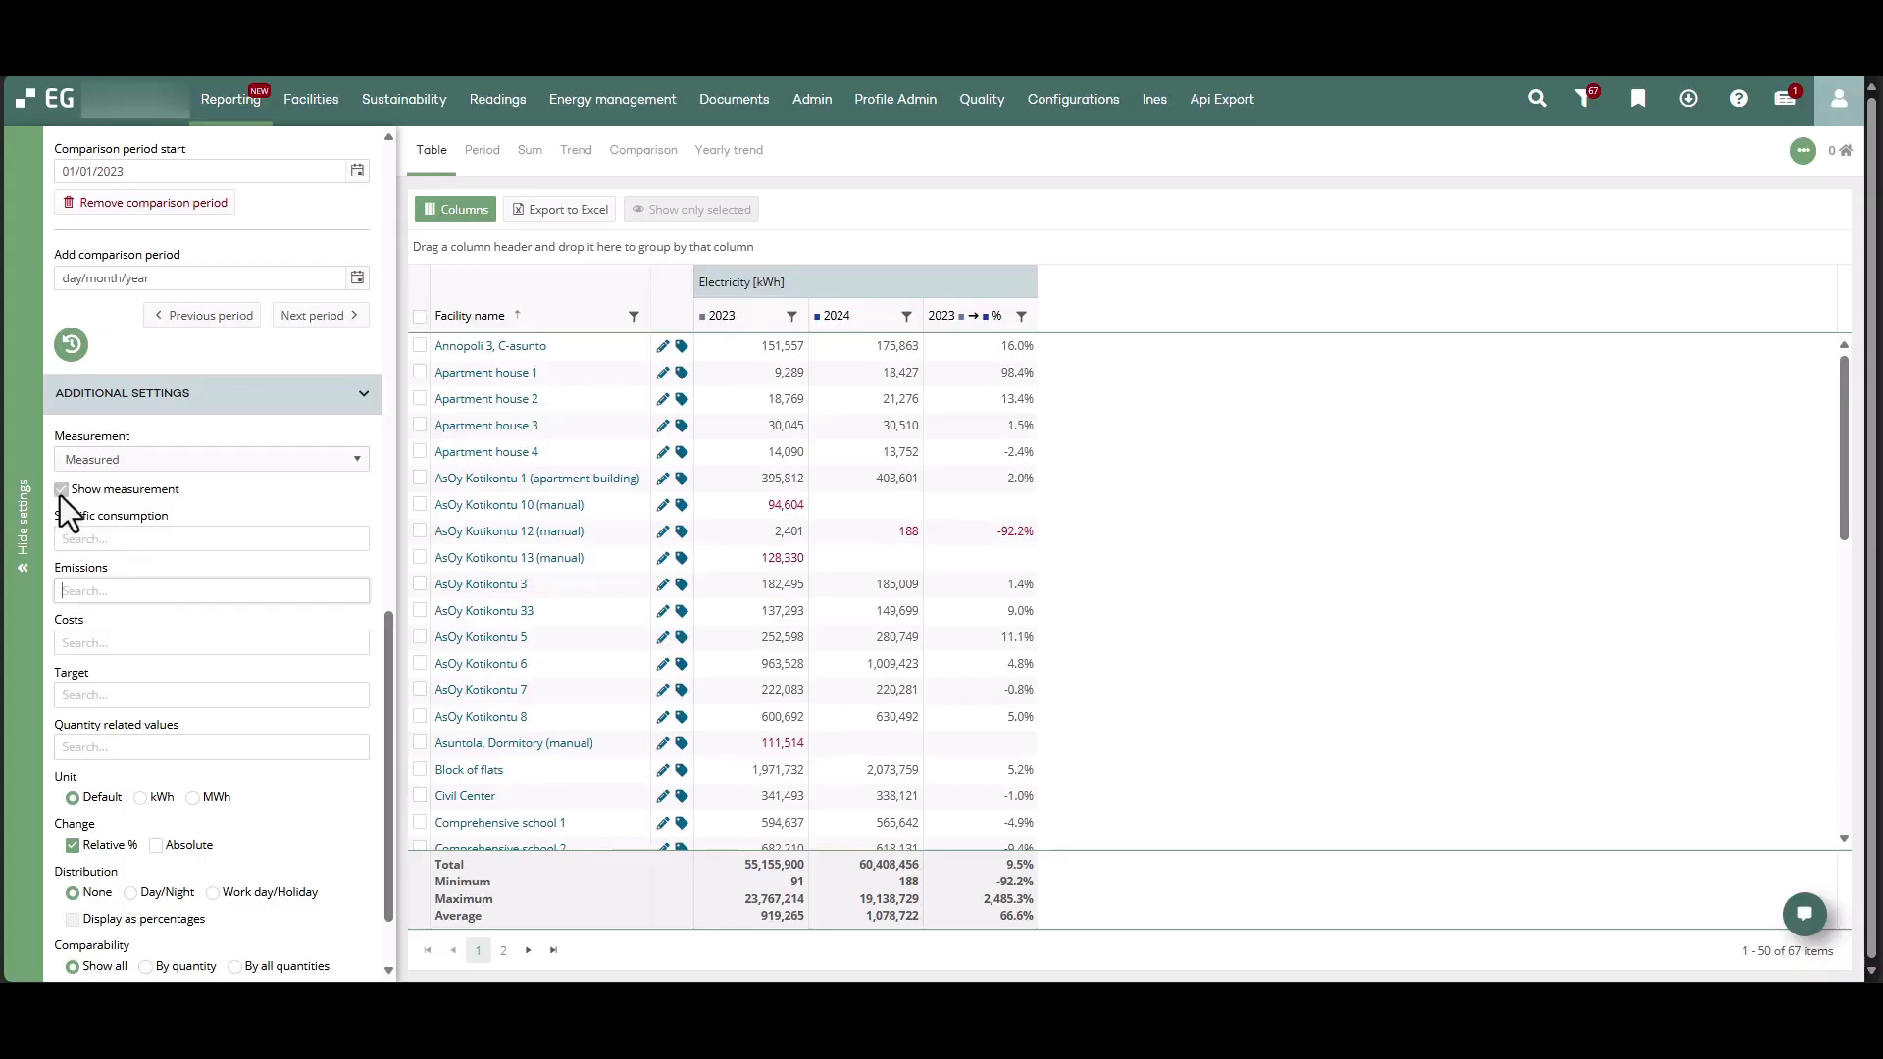
click(125, 539)
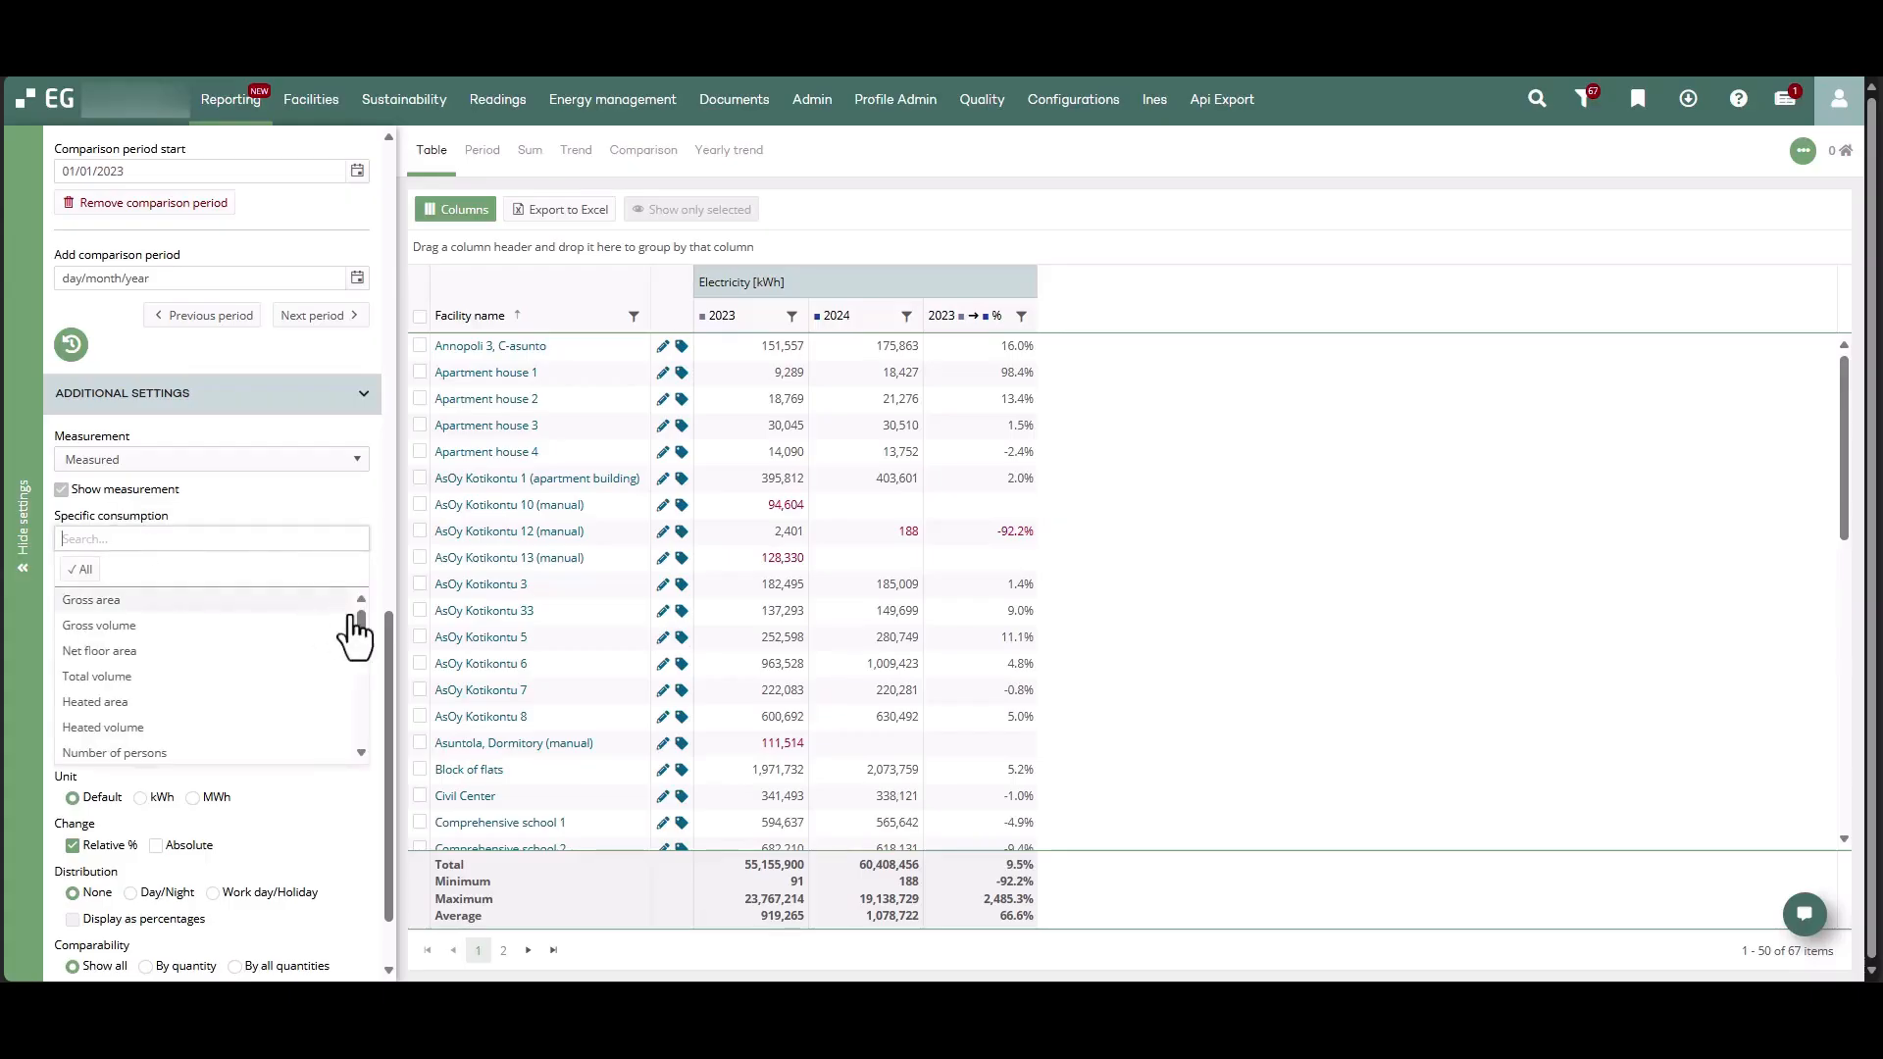
drag(357, 621, 359, 677)
click(377, 569)
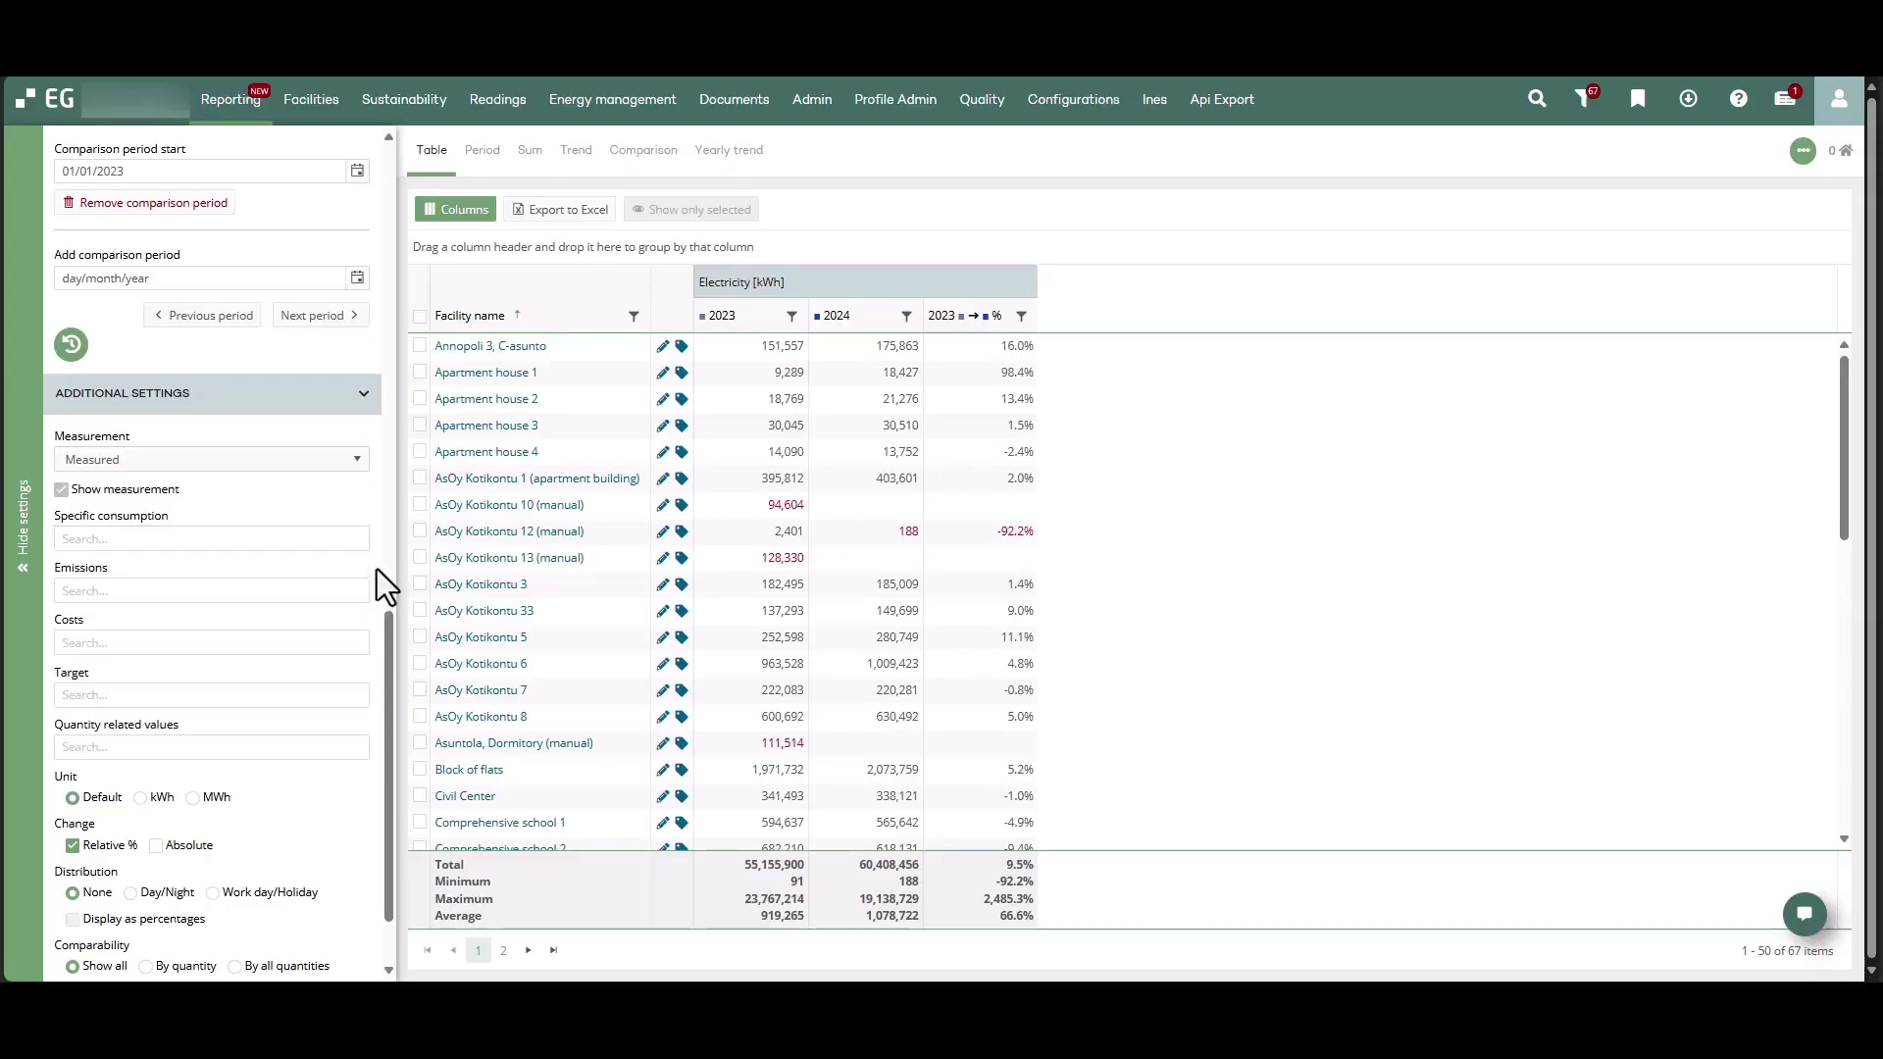
Examine the available options for Costs and for Quantity related values without selecting any
scroll(312, 620, down, 1)
click(218, 541)
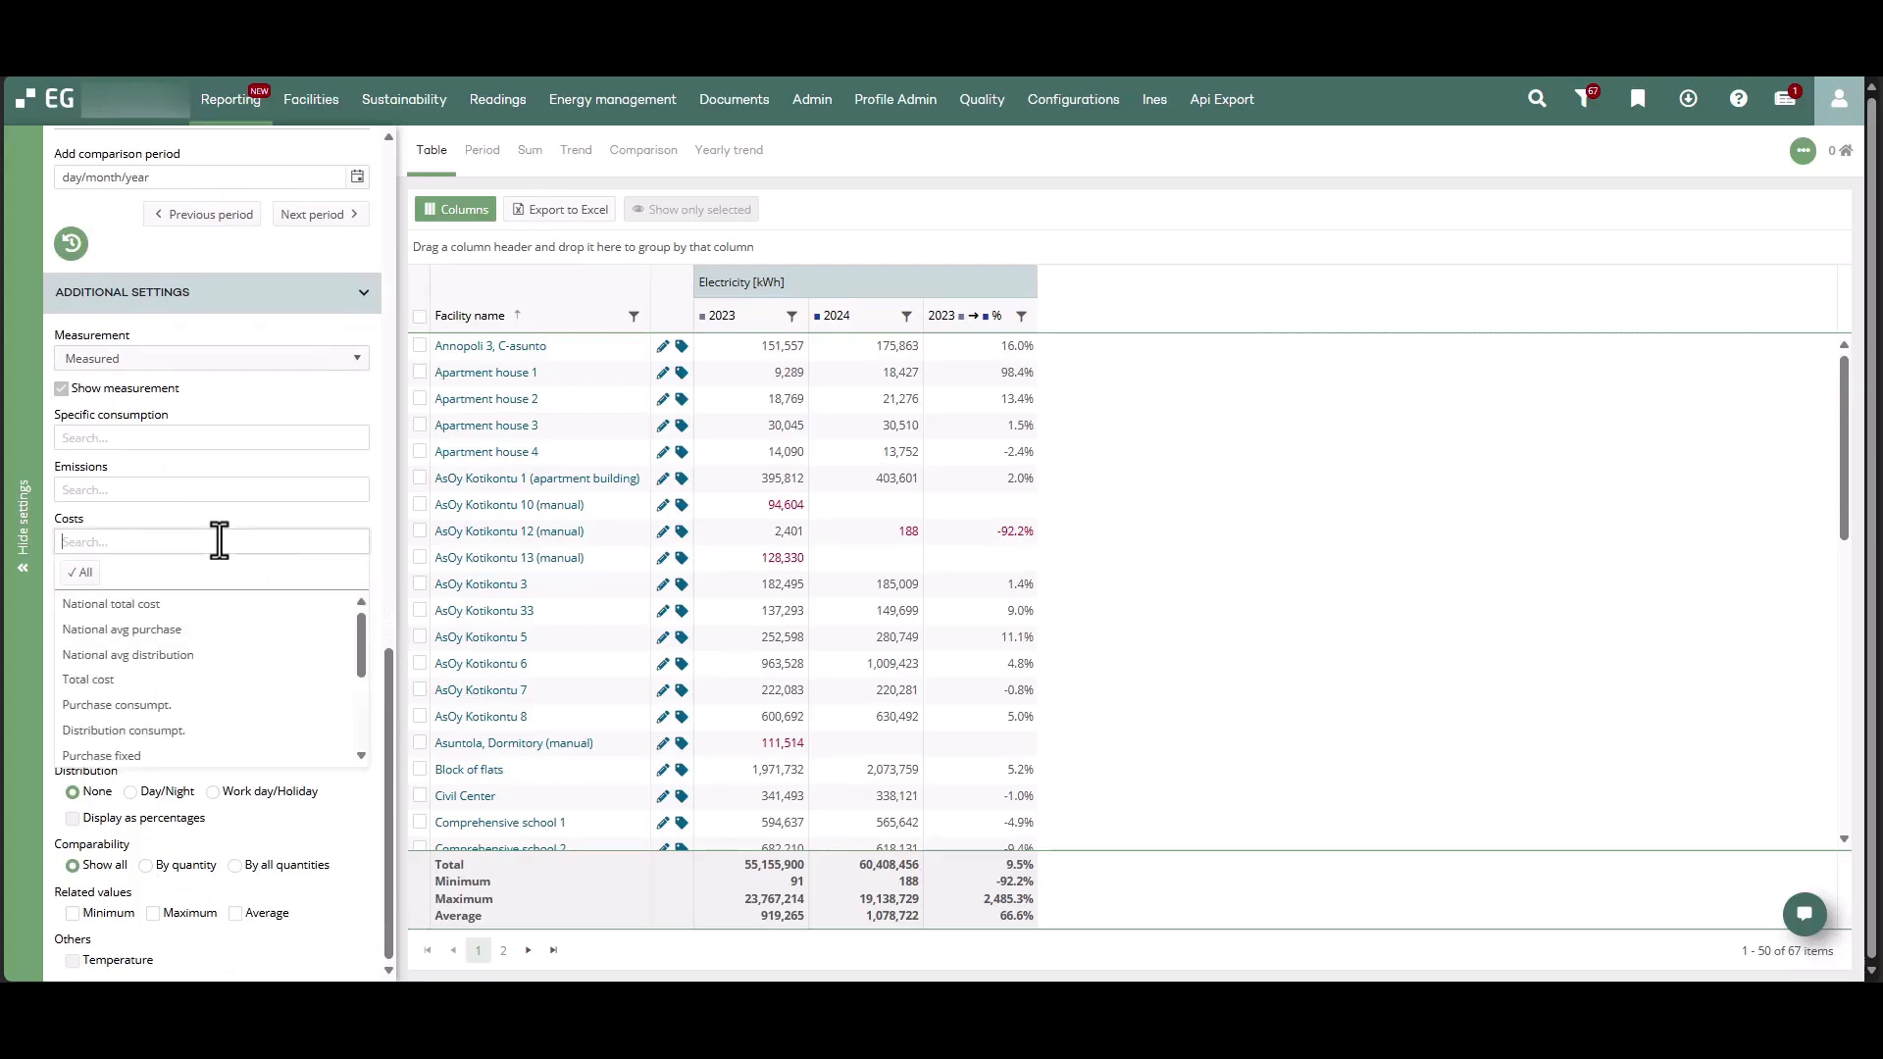
click(377, 514)
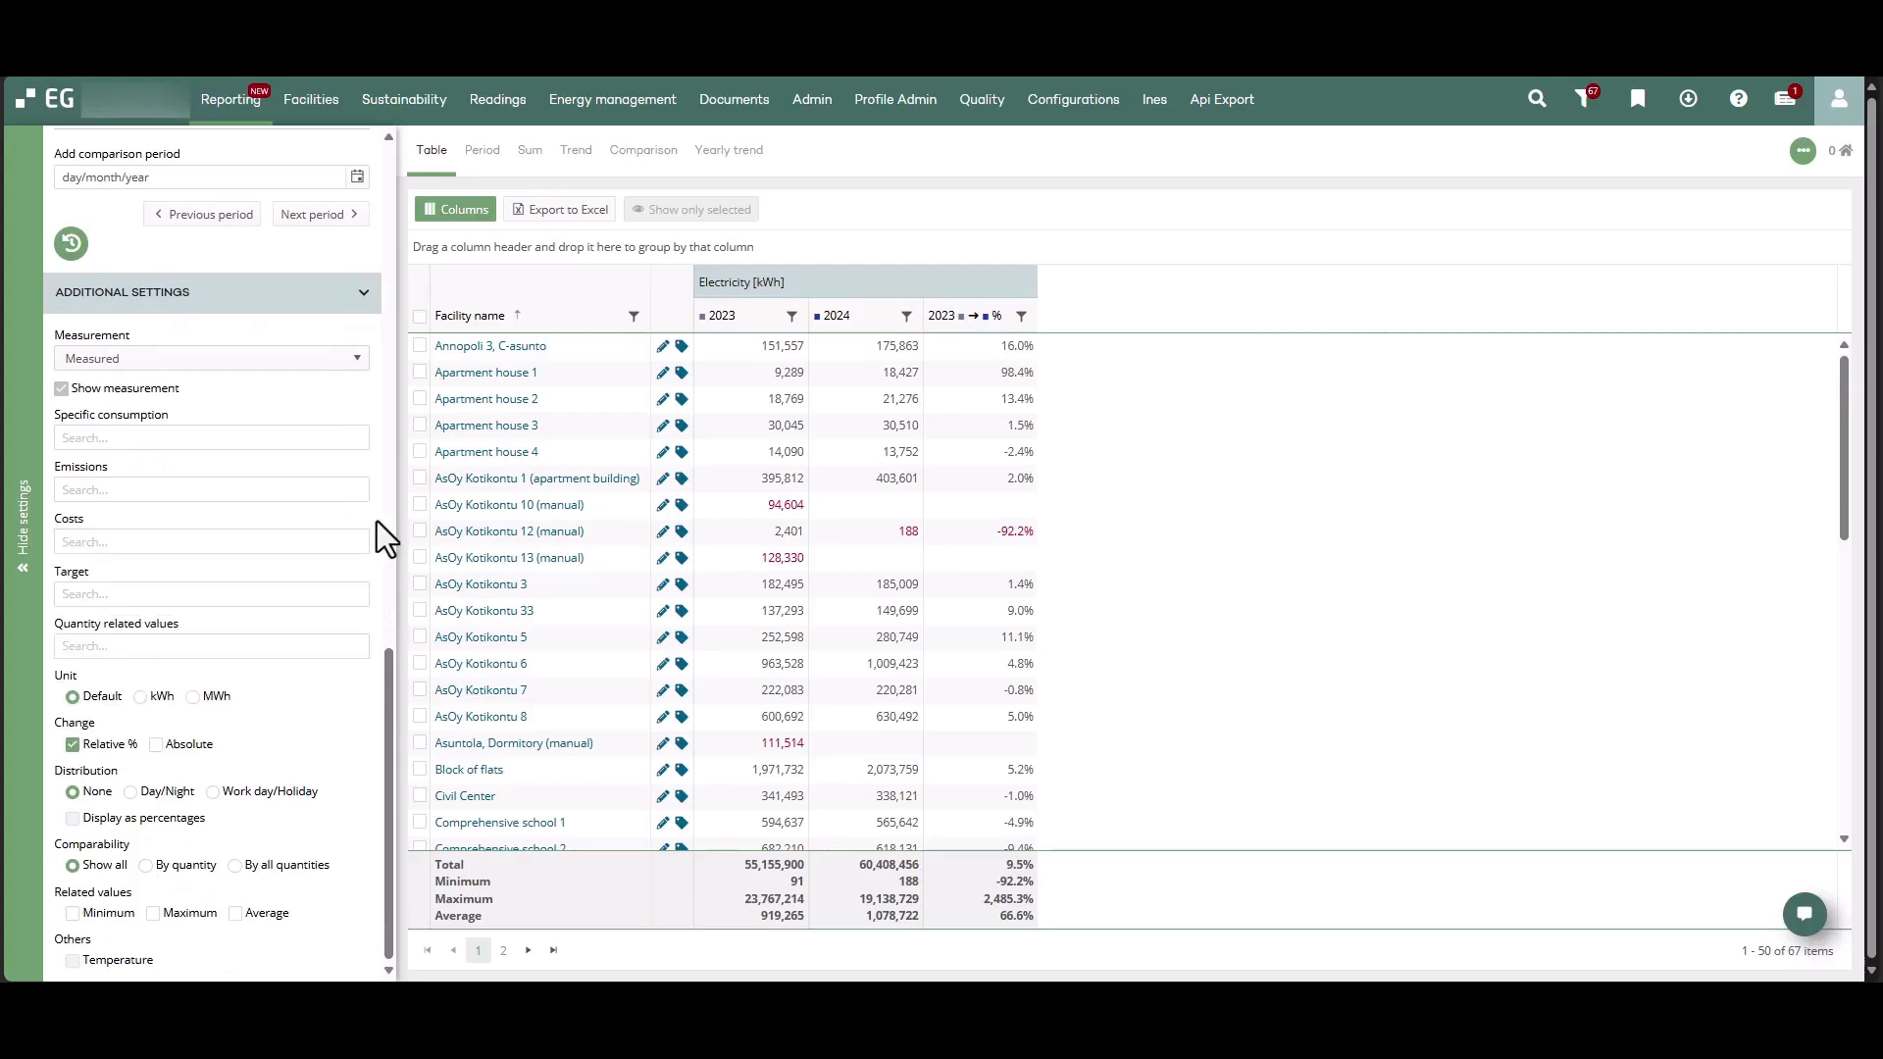
click(229, 644)
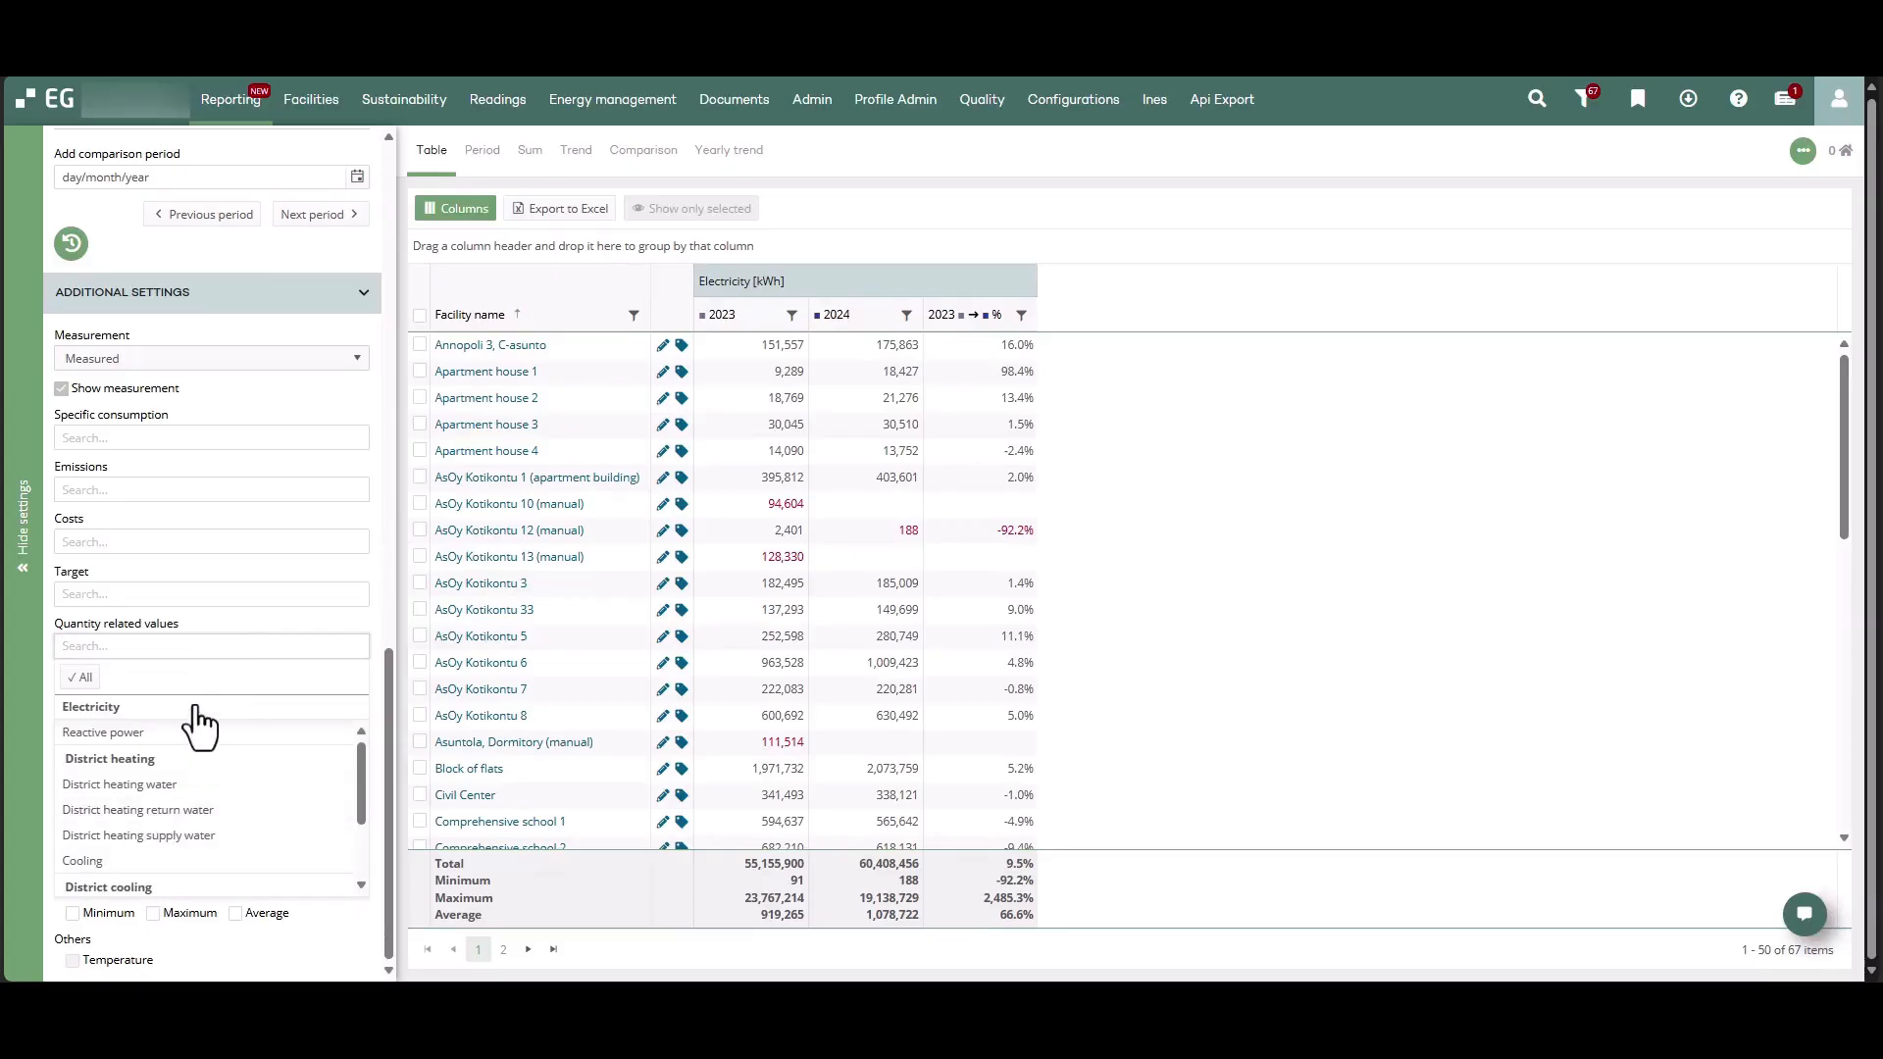
click(363, 954)
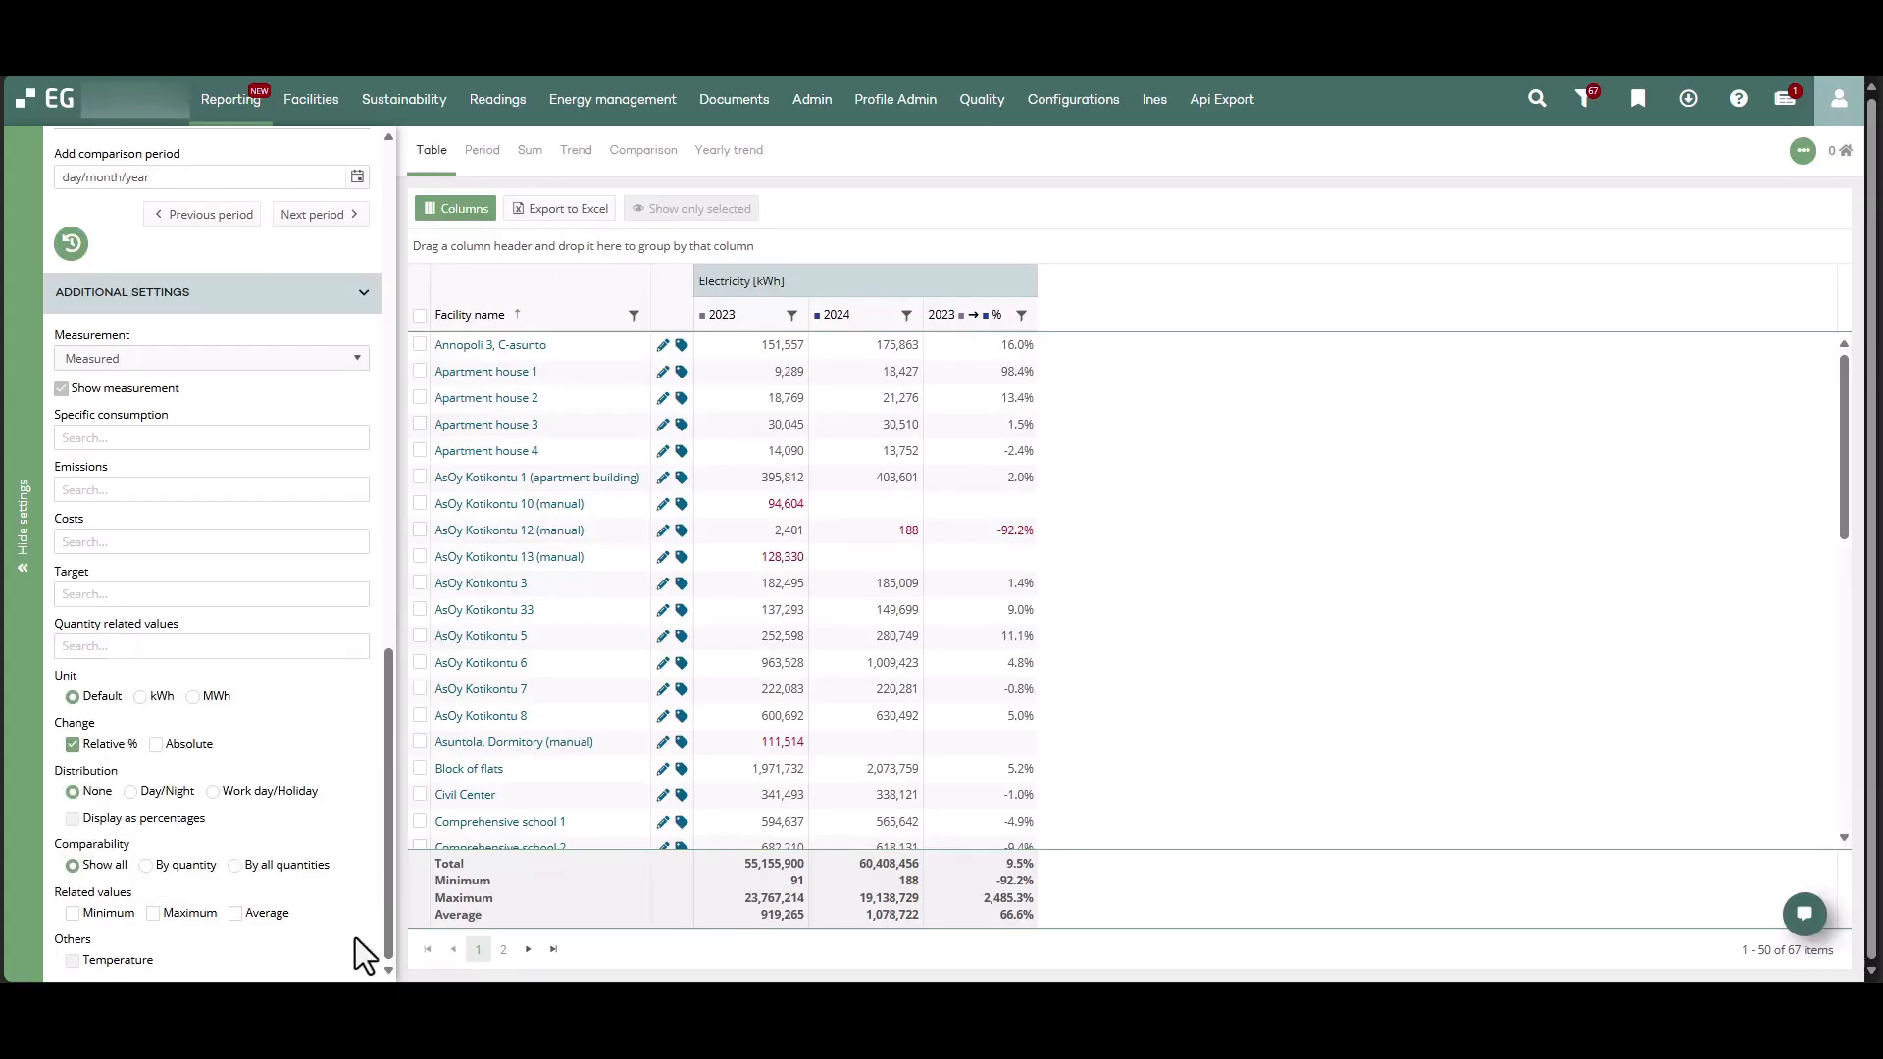
Display the values in MWh with absolute change included, and set comparability to By quantity
click(191, 697)
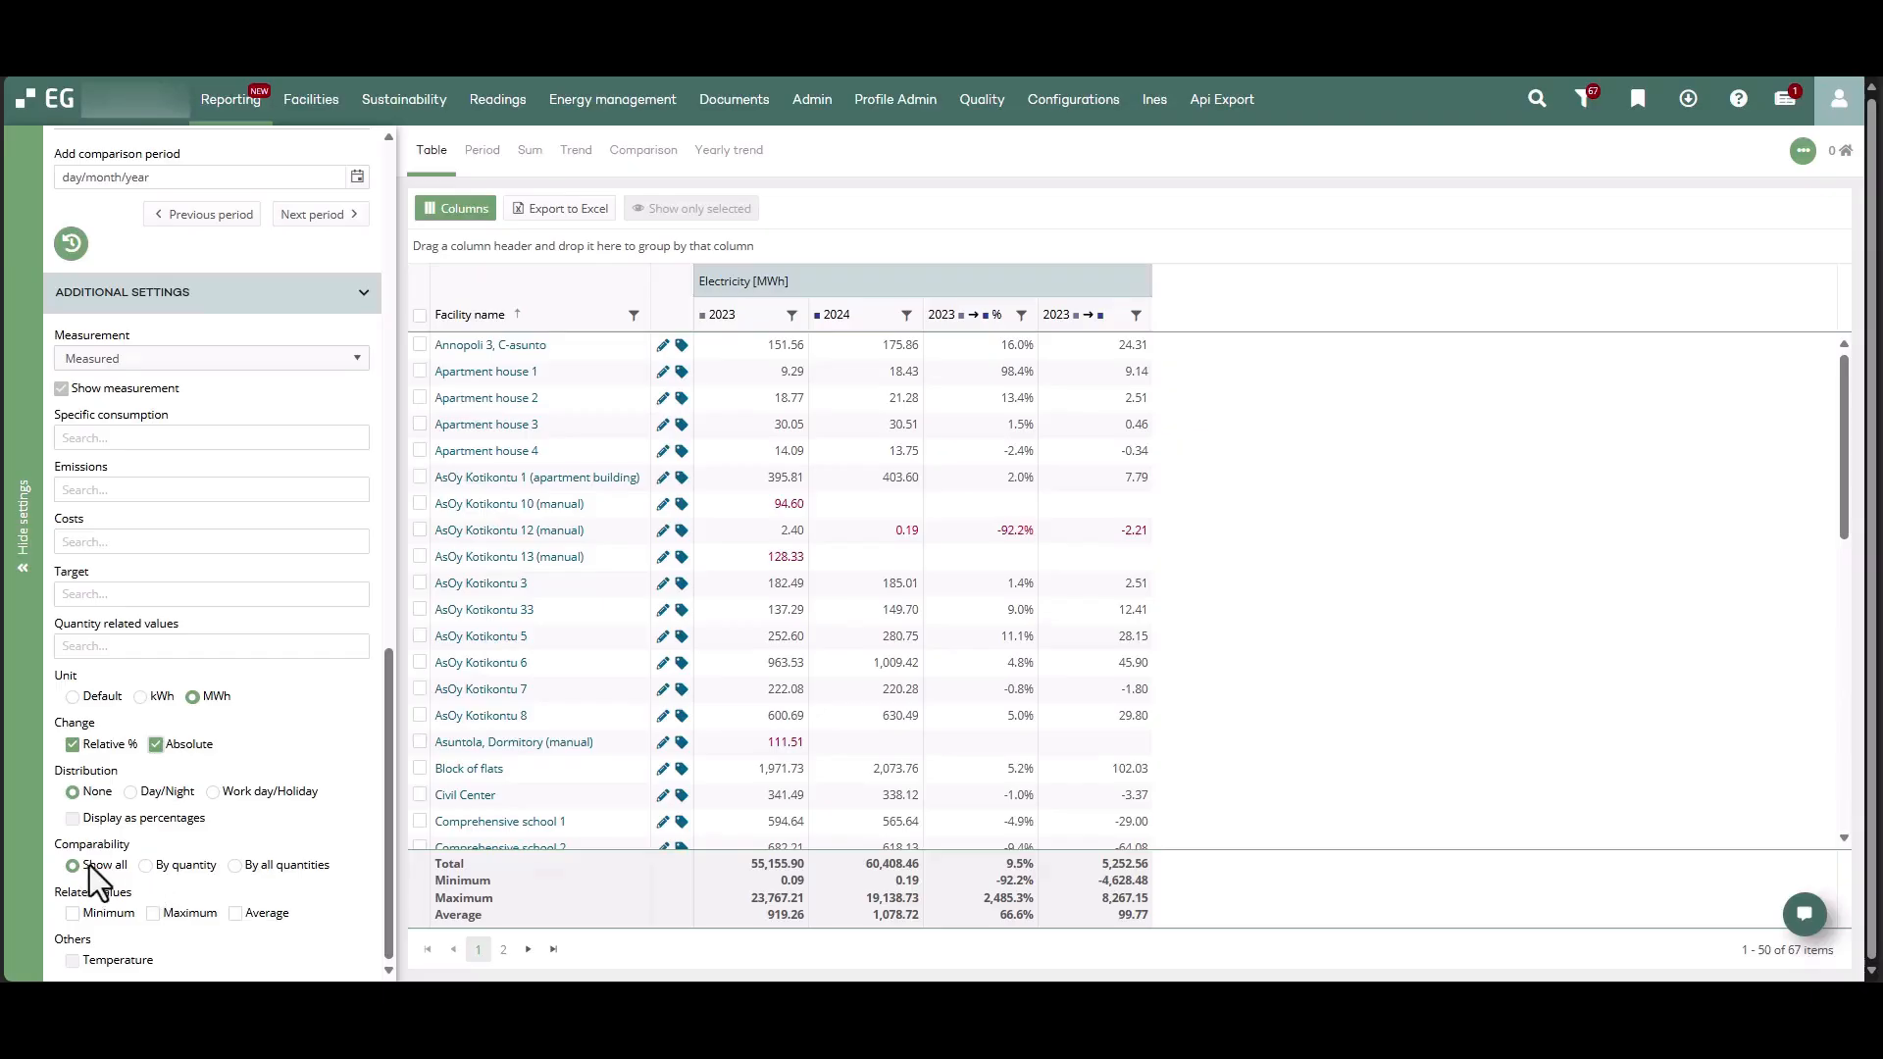
click(145, 867)
click(149, 867)
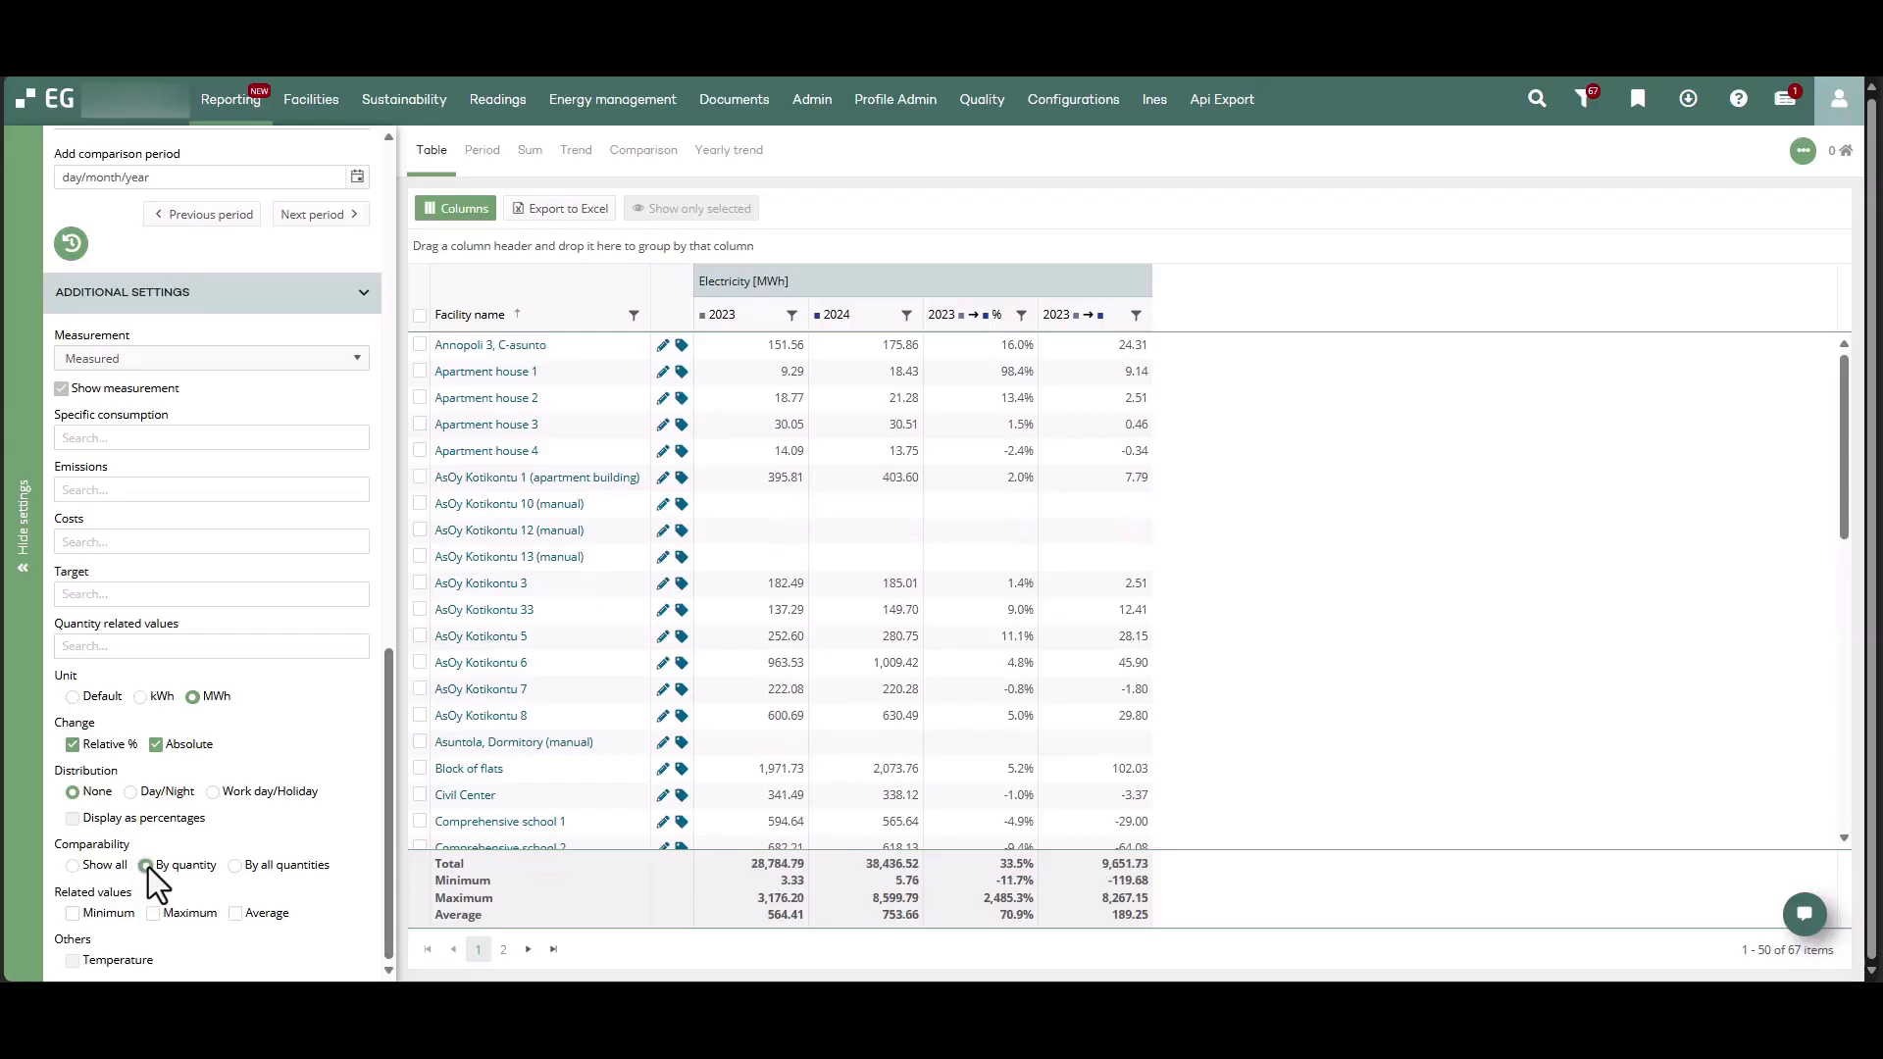
Add District heating to the report alongside Electricity
scroll(181, 630, up, 3)
scroll(181, 630, up, 5)
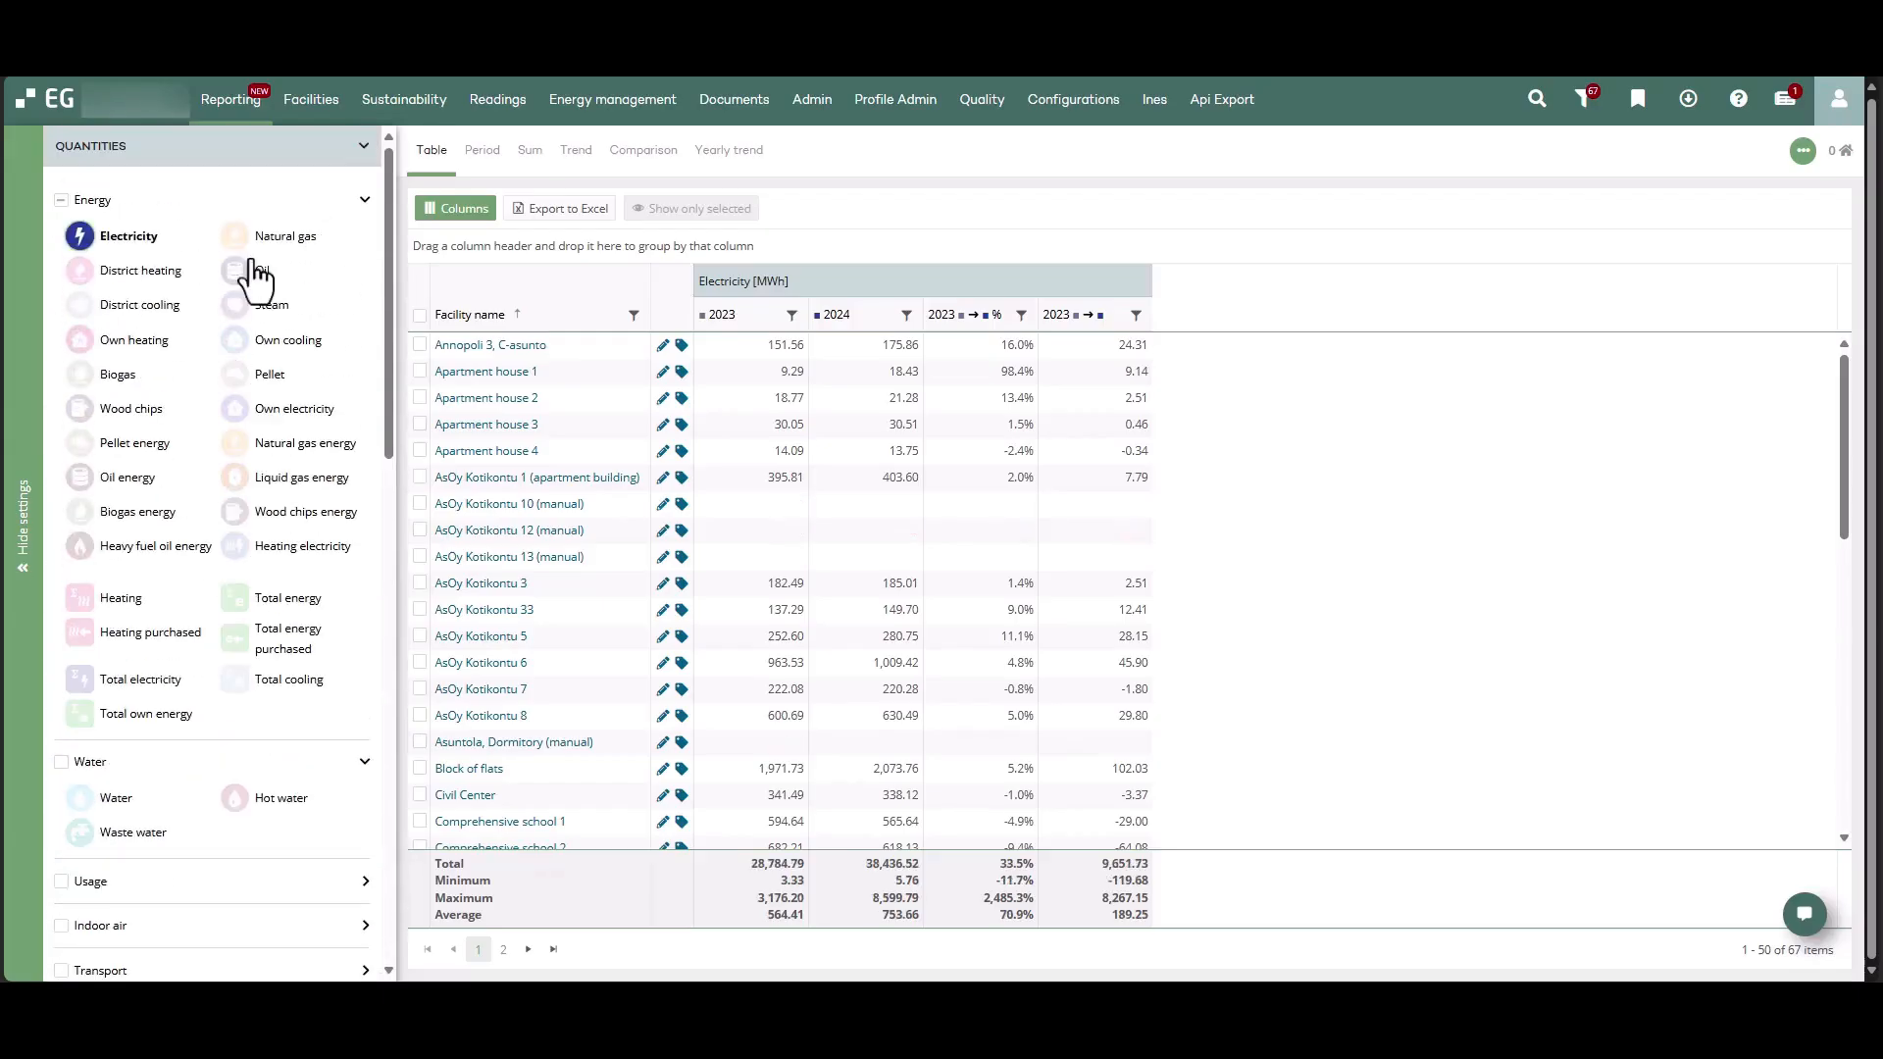
click(138, 271)
scroll(210, 862, down, 10)
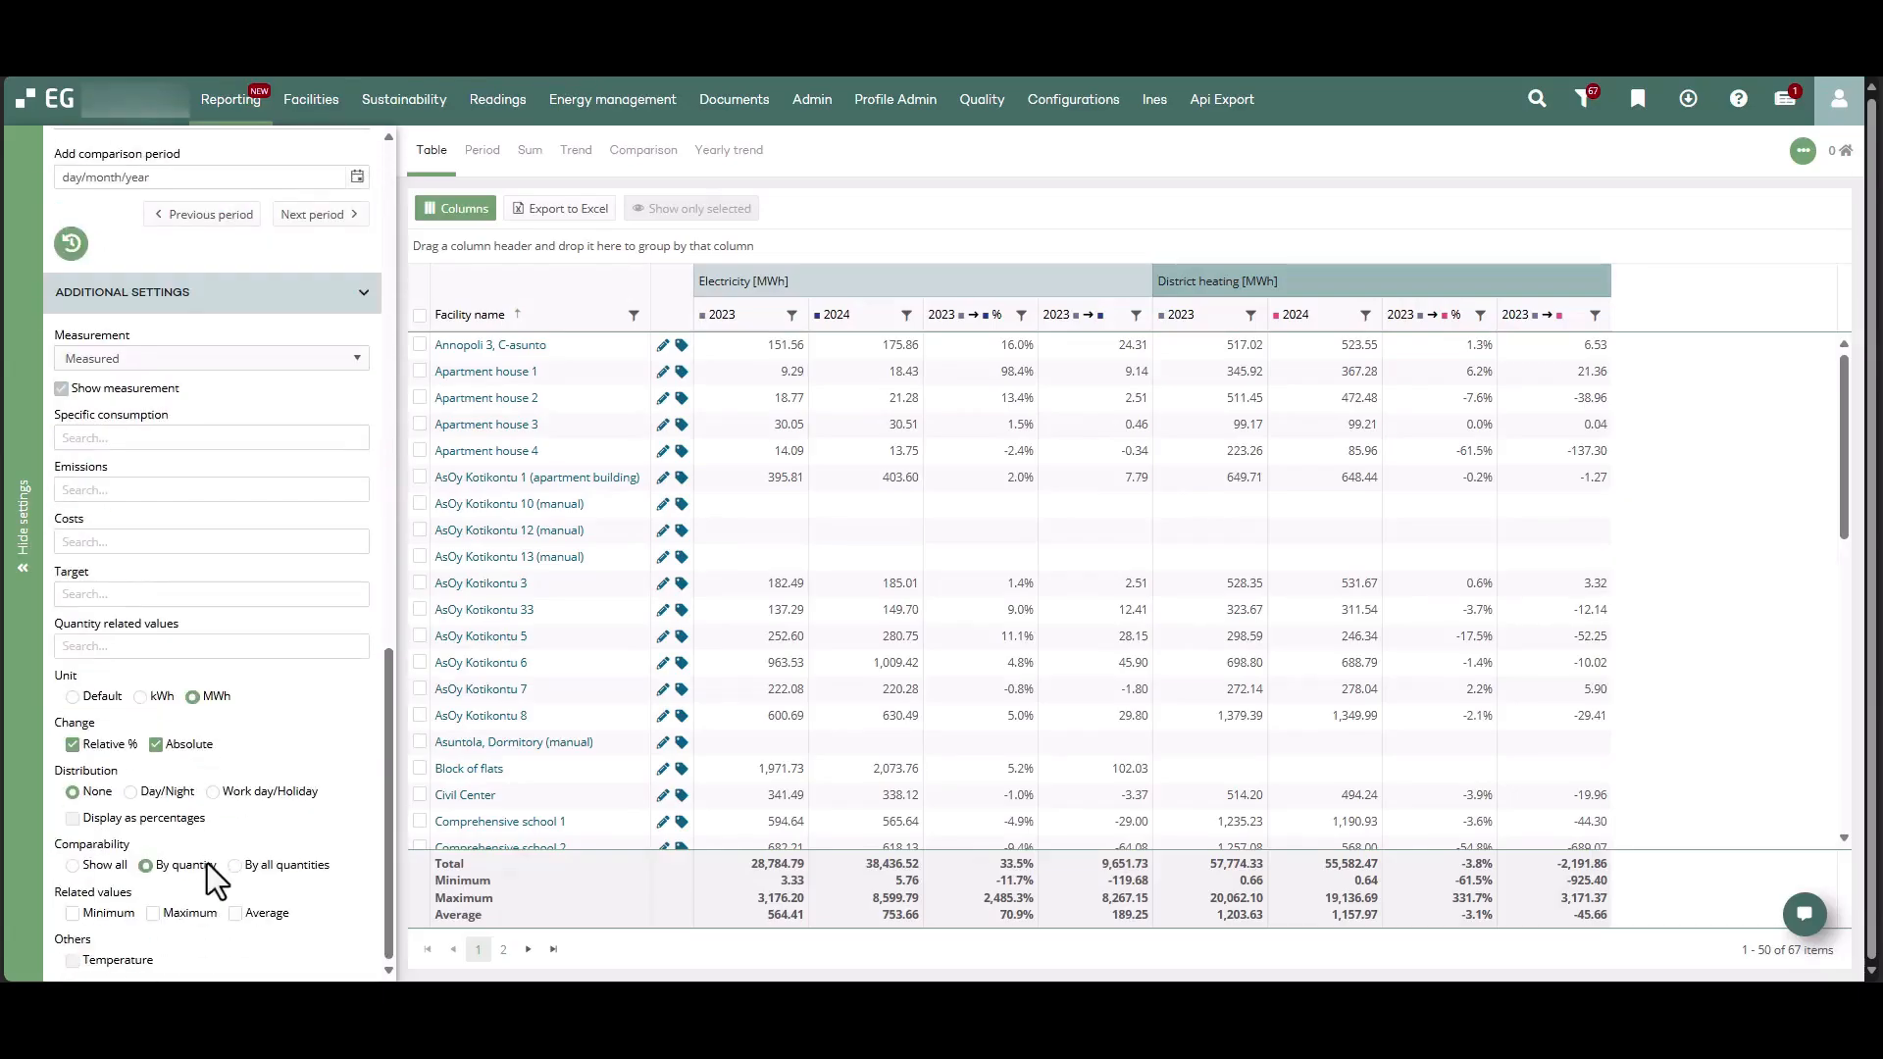
Set comparability to By all quantities, and switch it to Show all
click(273, 865)
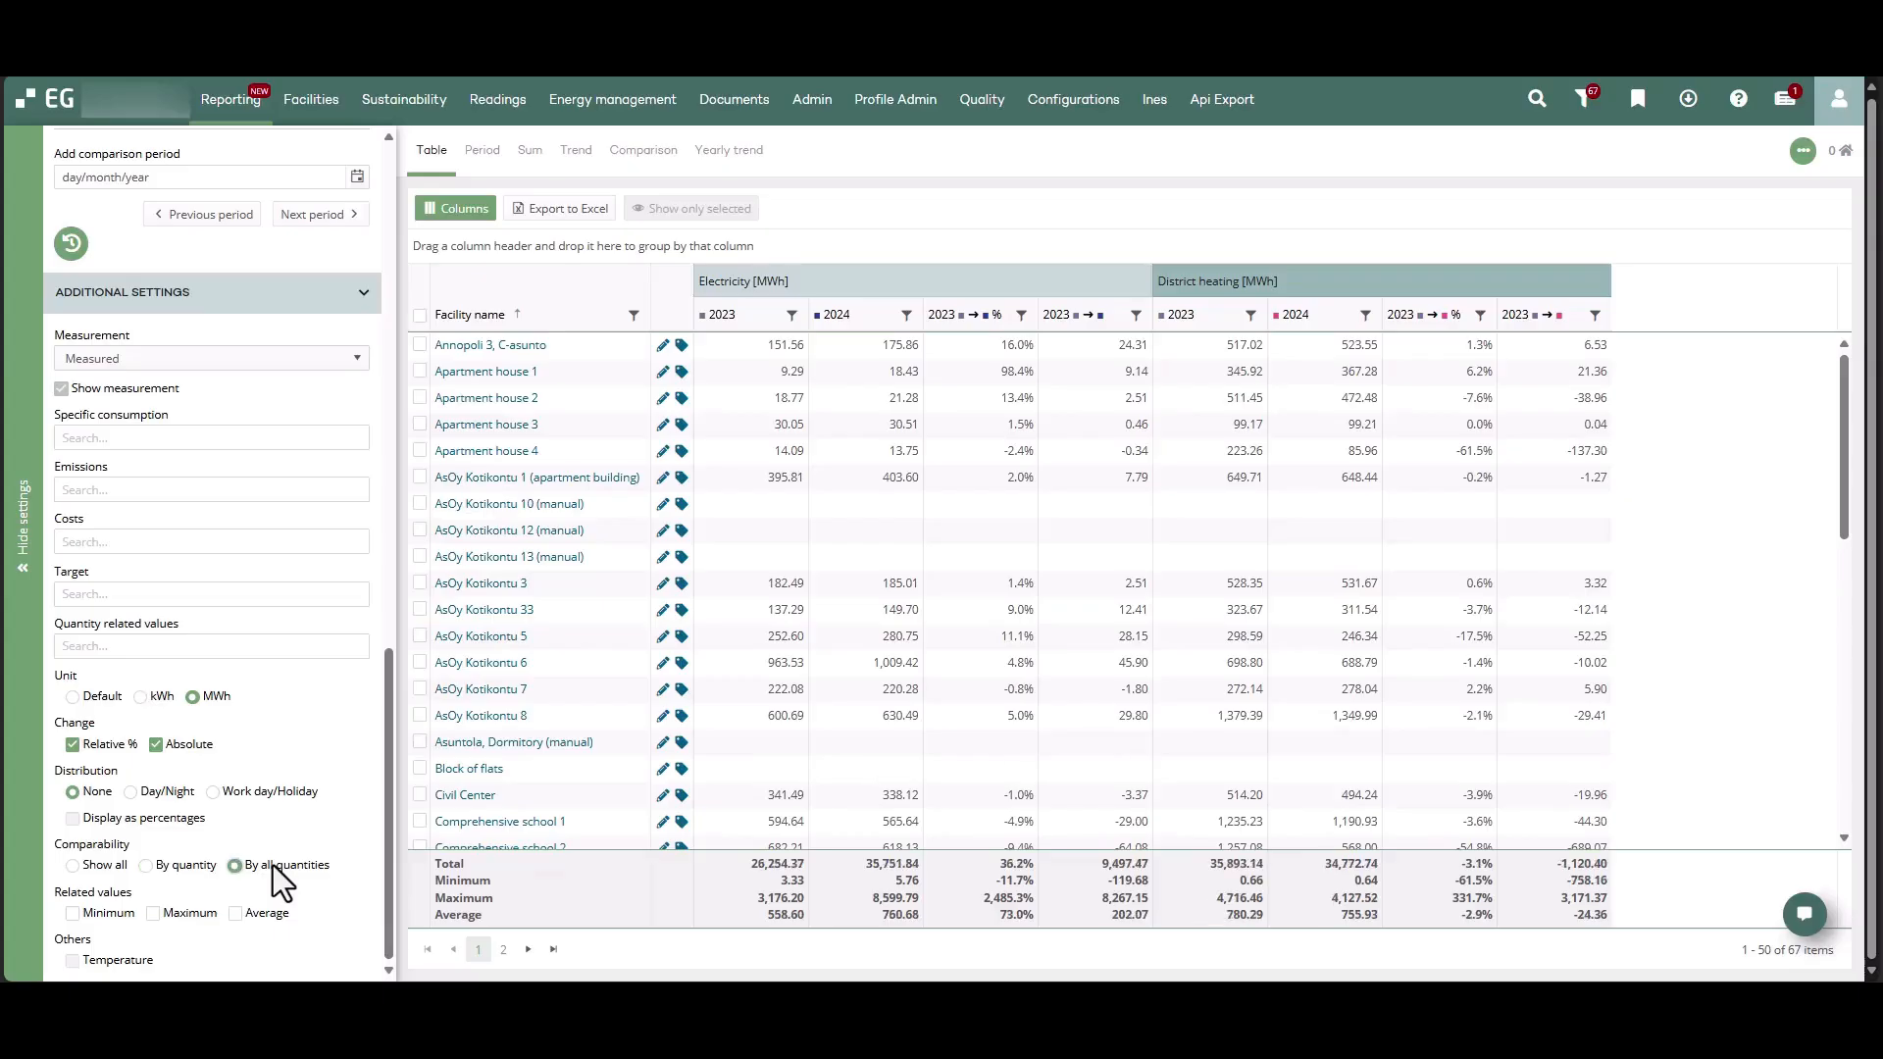
click(208, 864)
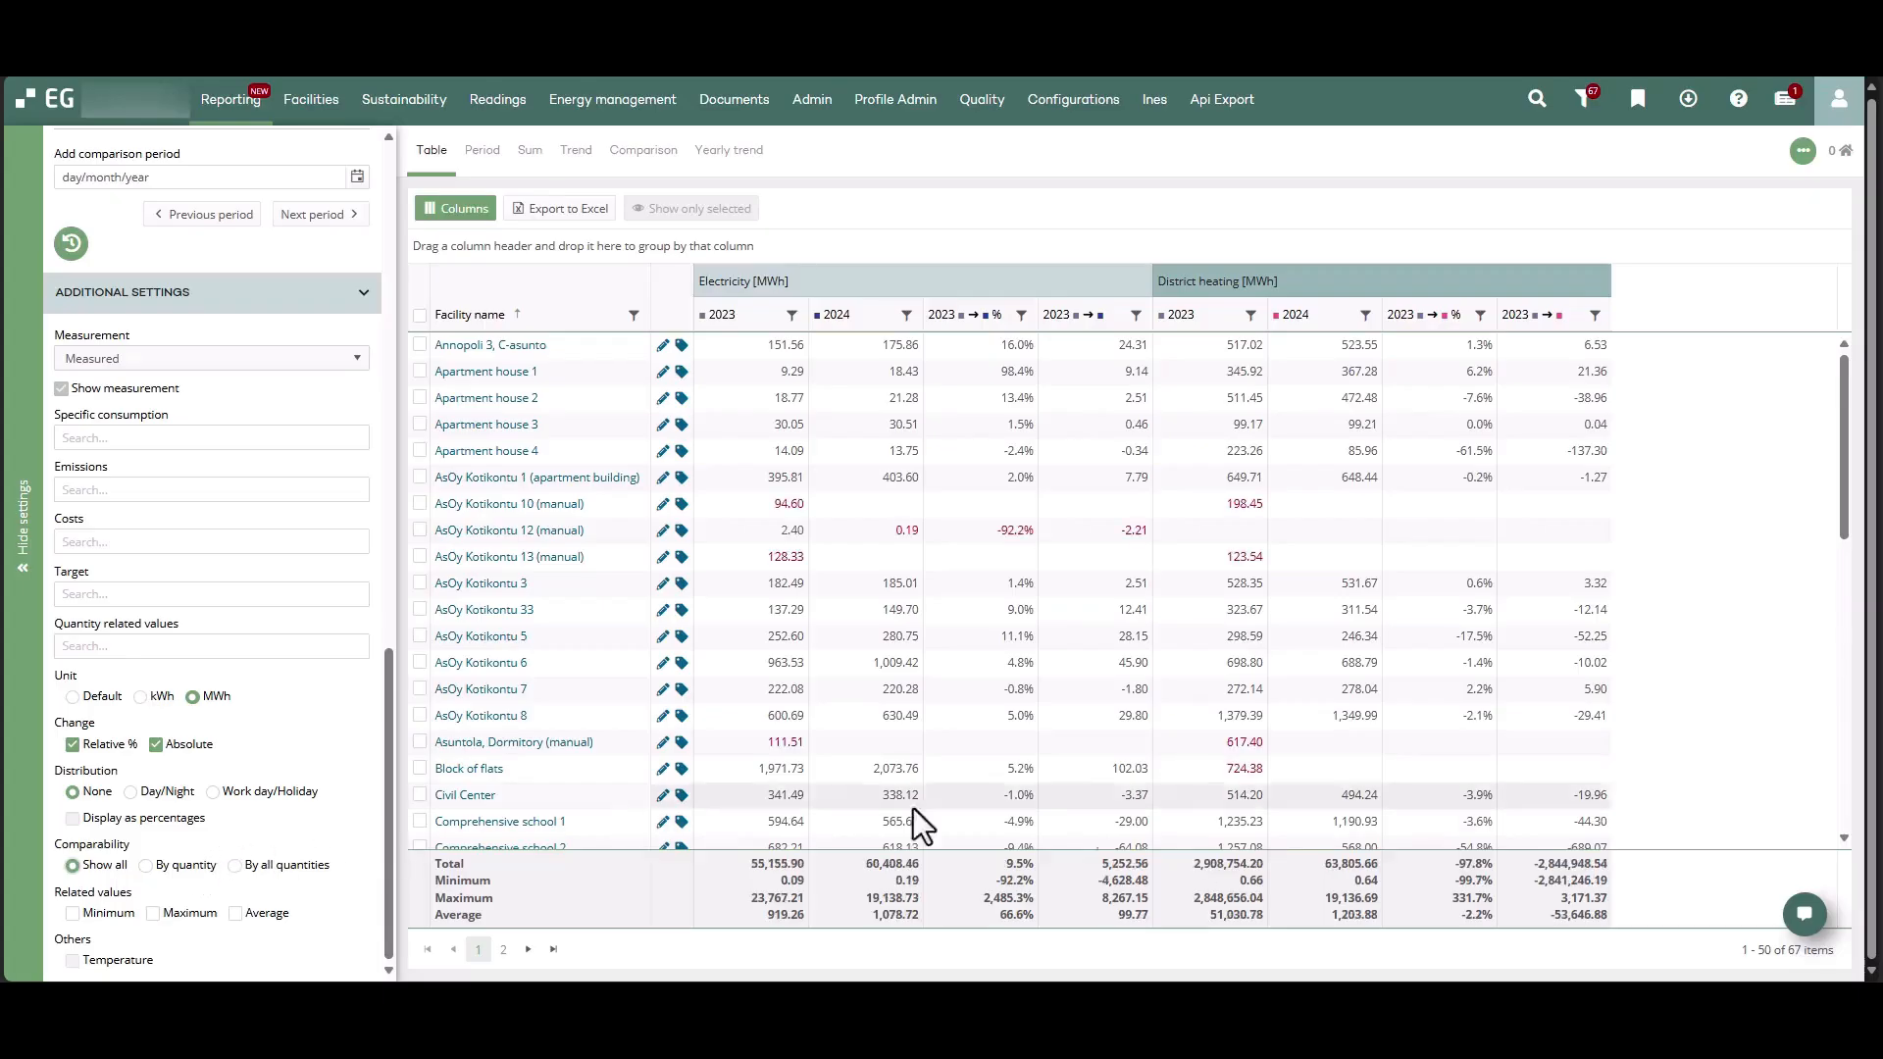
Check the completeness details of the red electricity and district heating values in the facility table
mouse_move(776, 743)
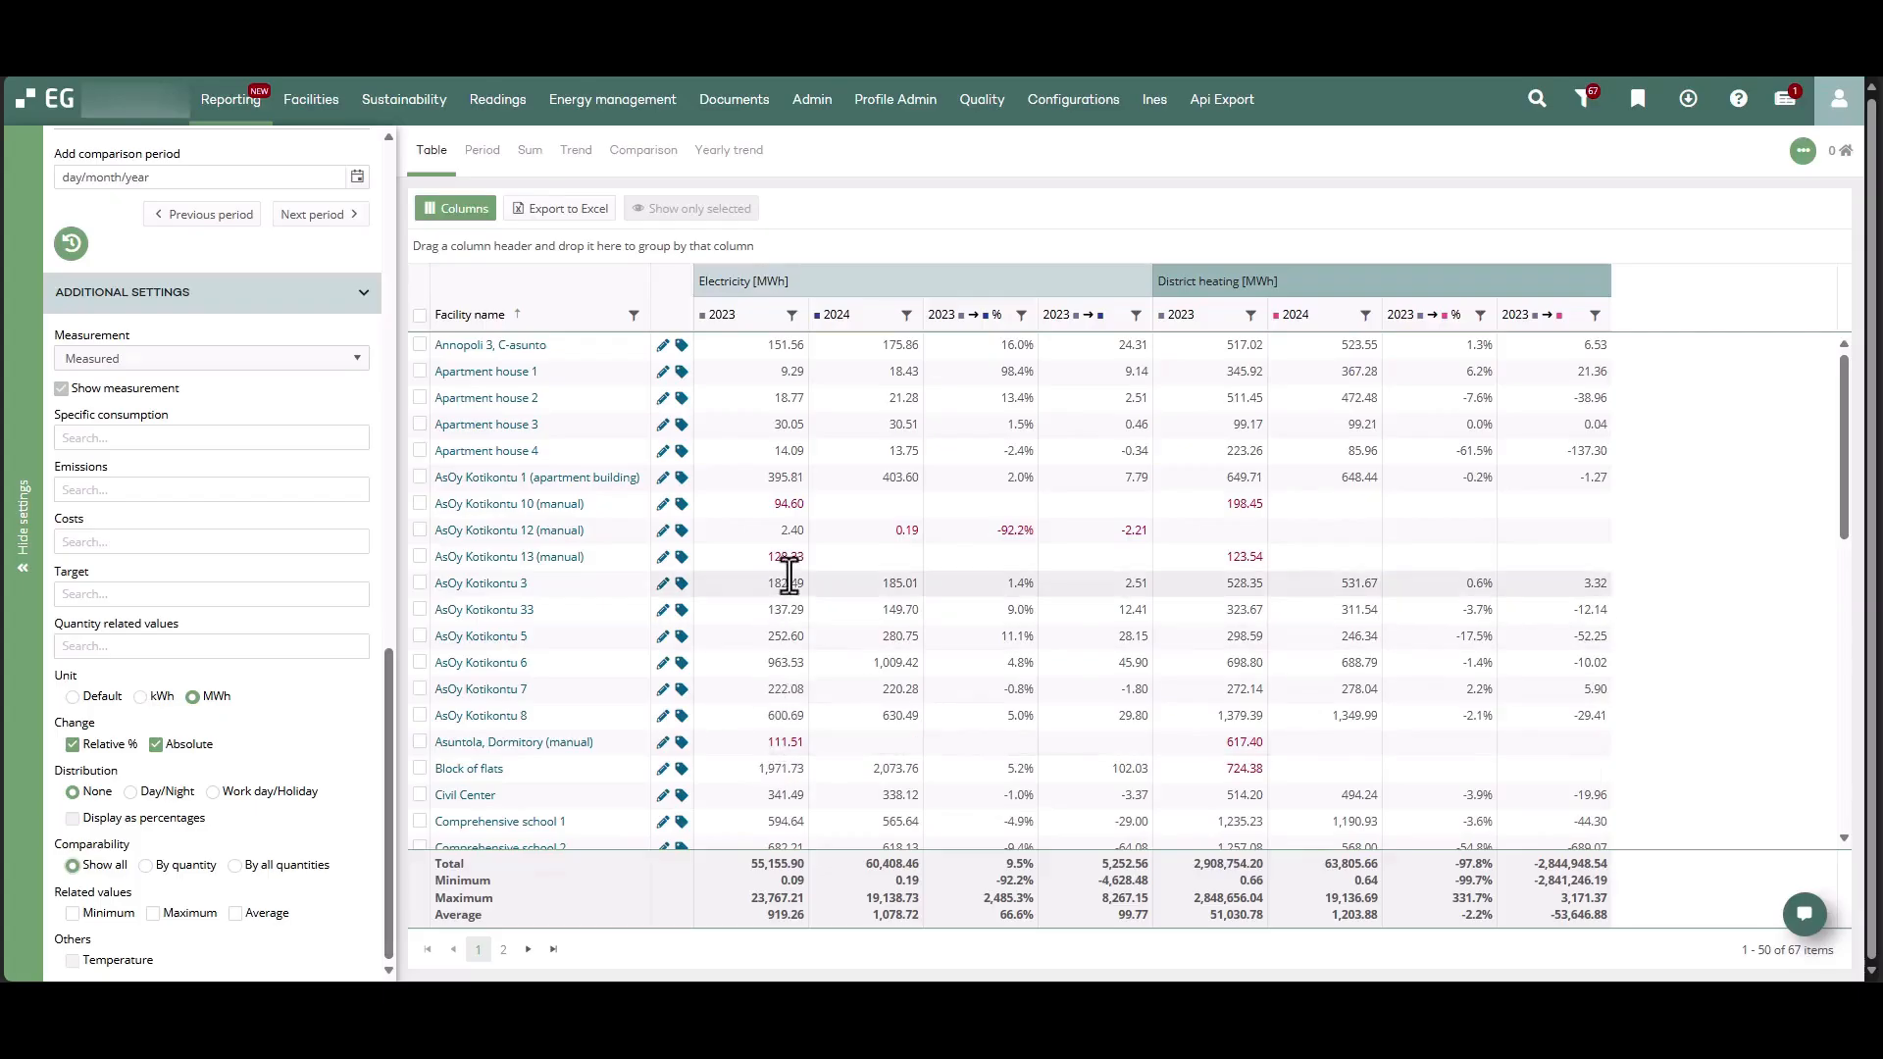
mouse_move(789, 564)
mouse_move(1236, 751)
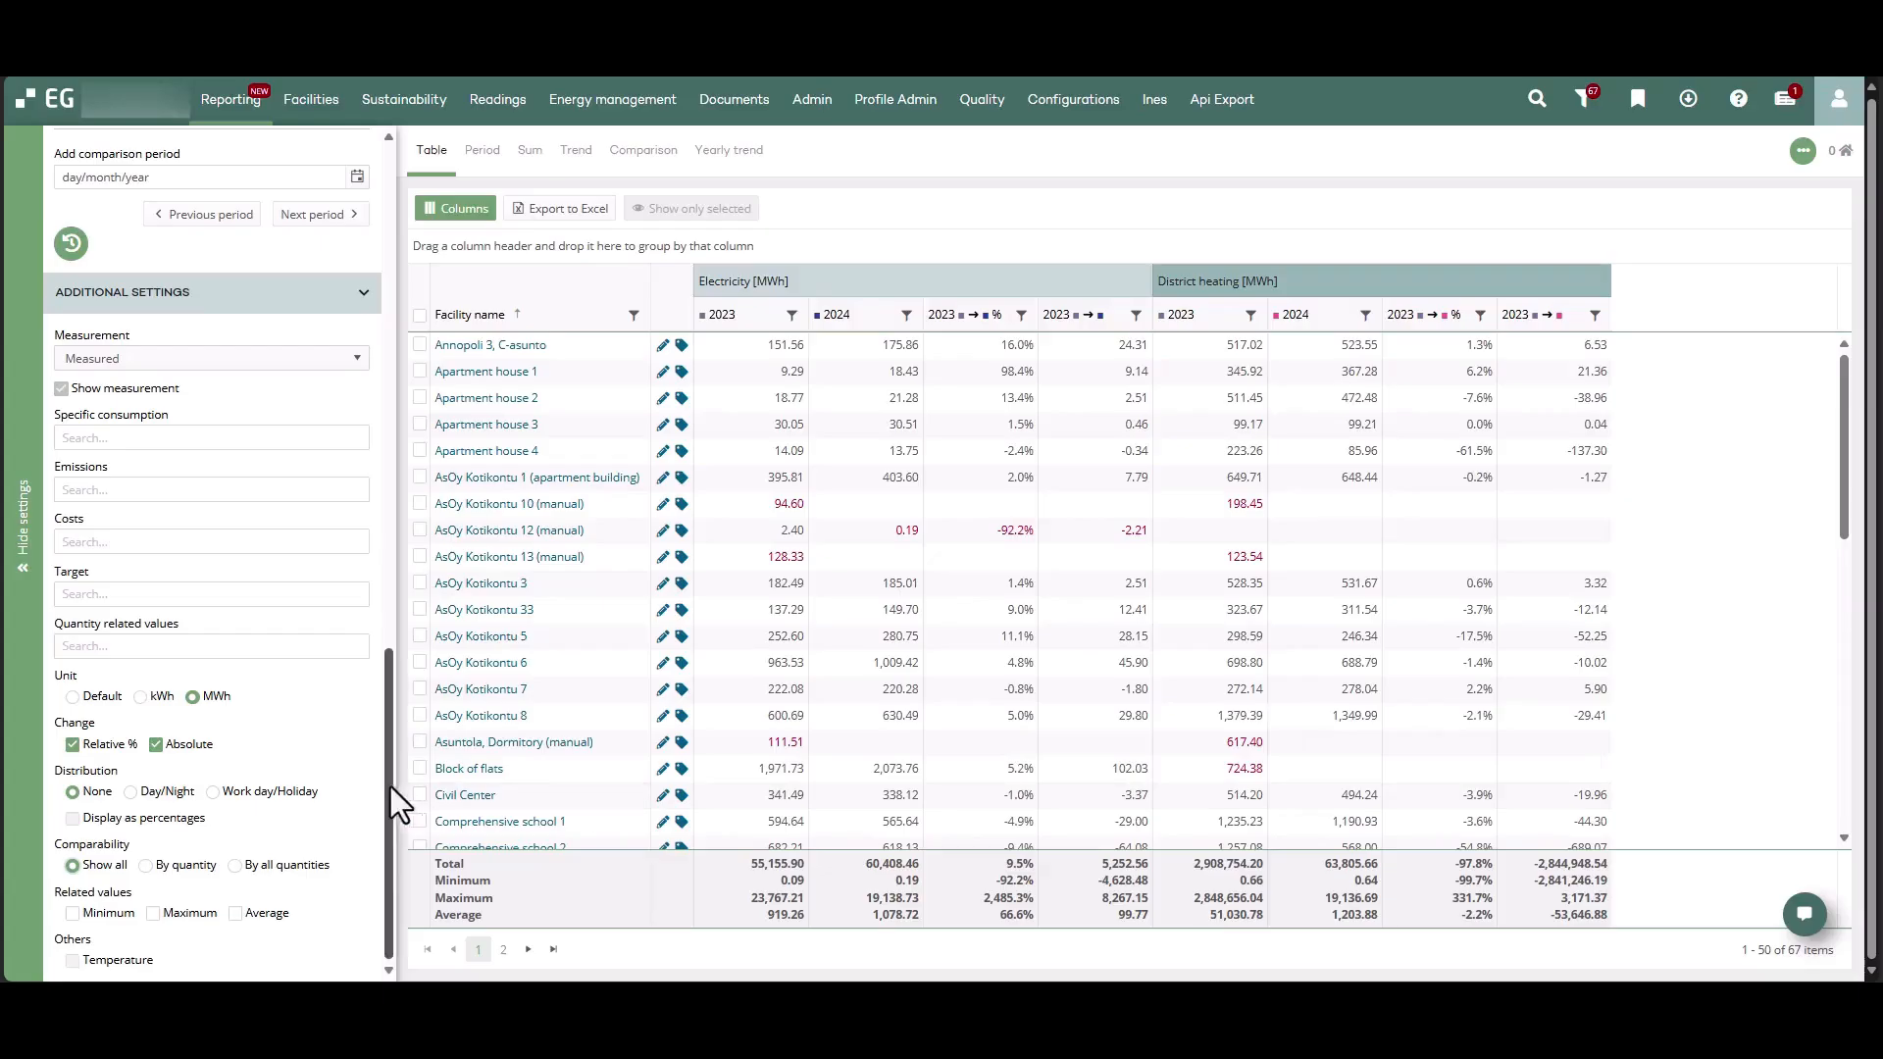
scroll(318, 784, up, 4)
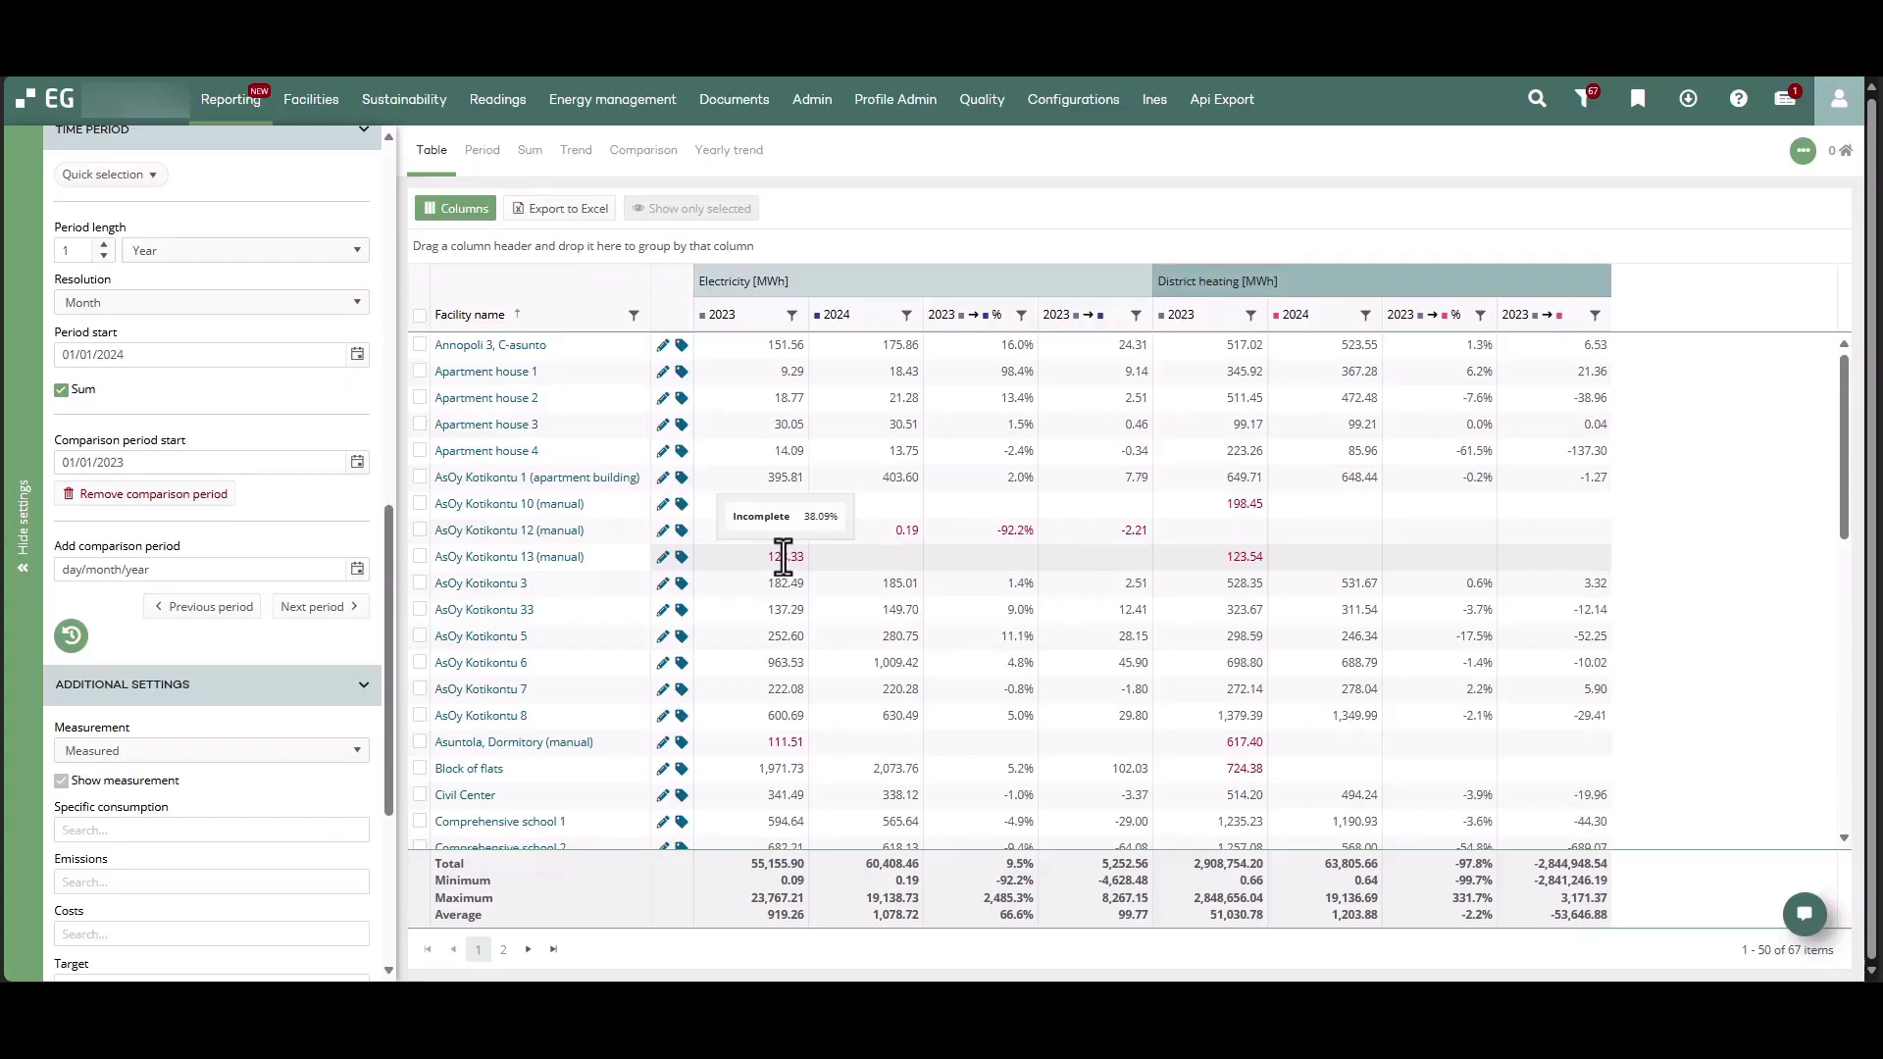
scroll(311, 793, down, 4)
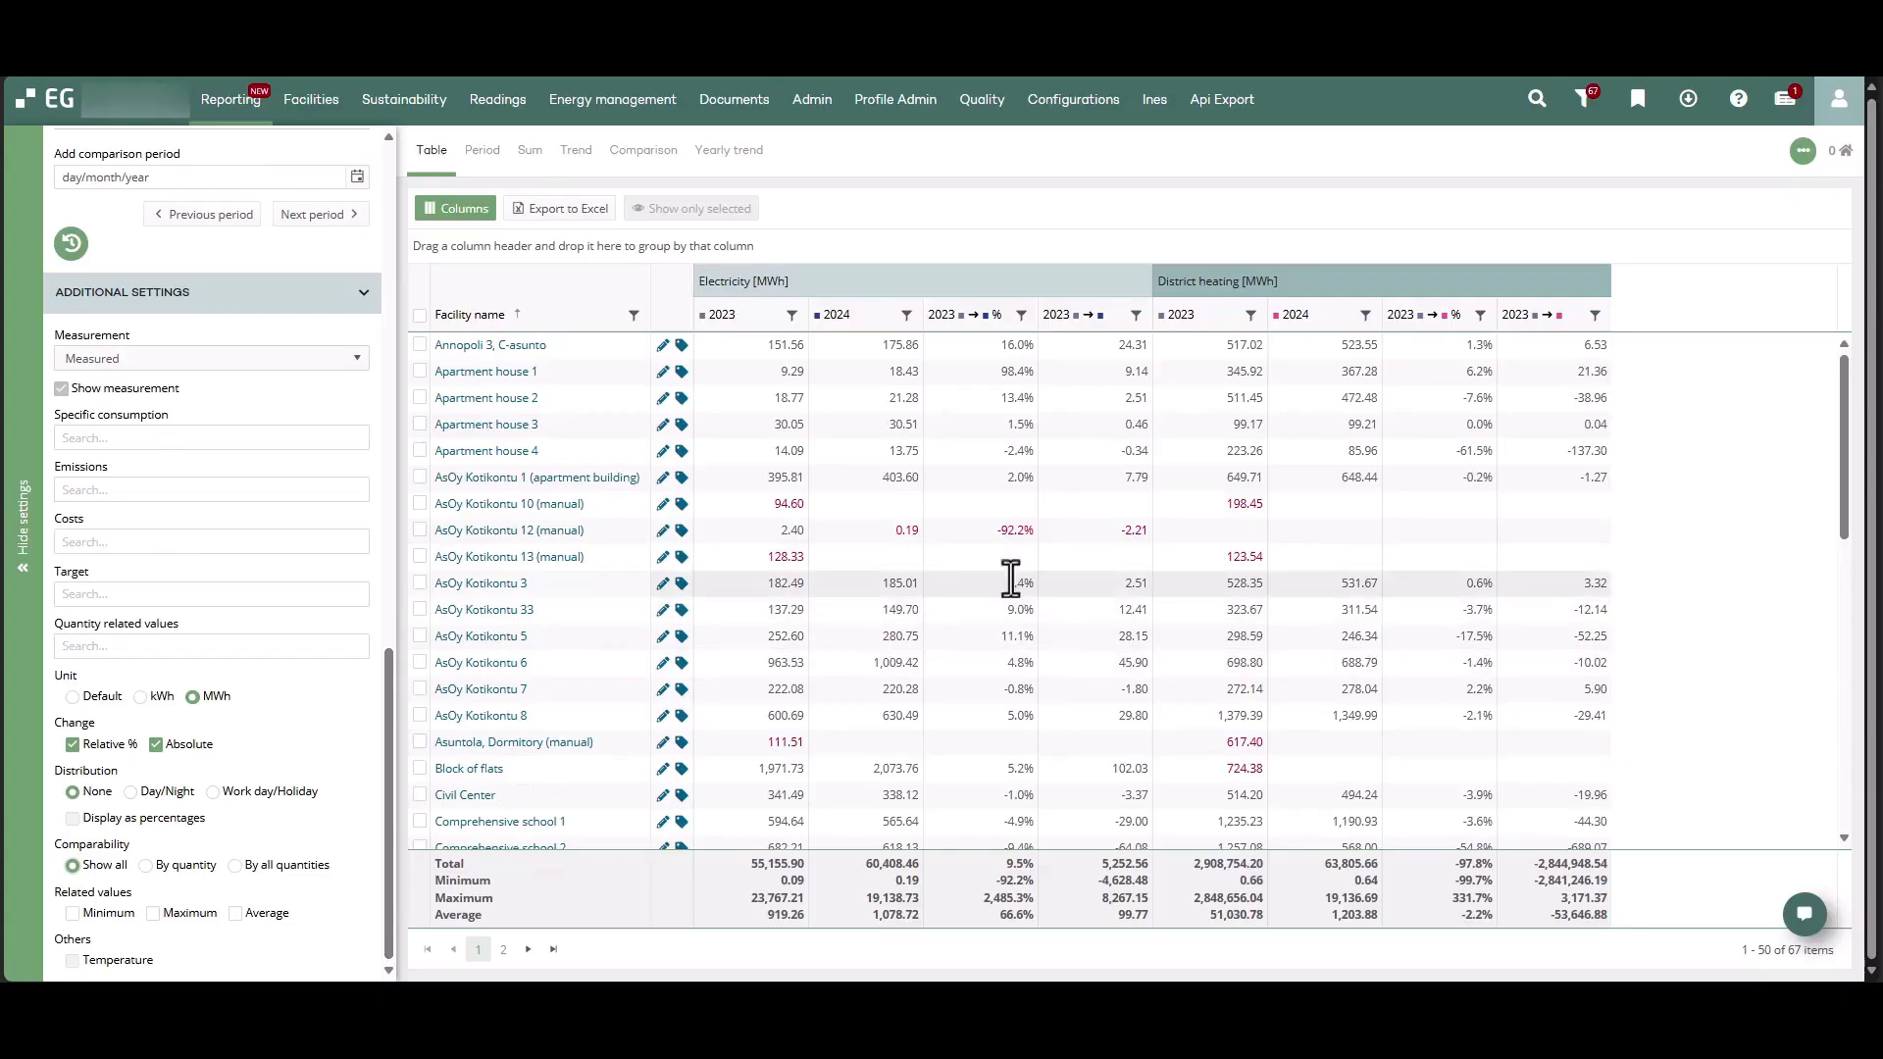
mouse_move(1242, 555)
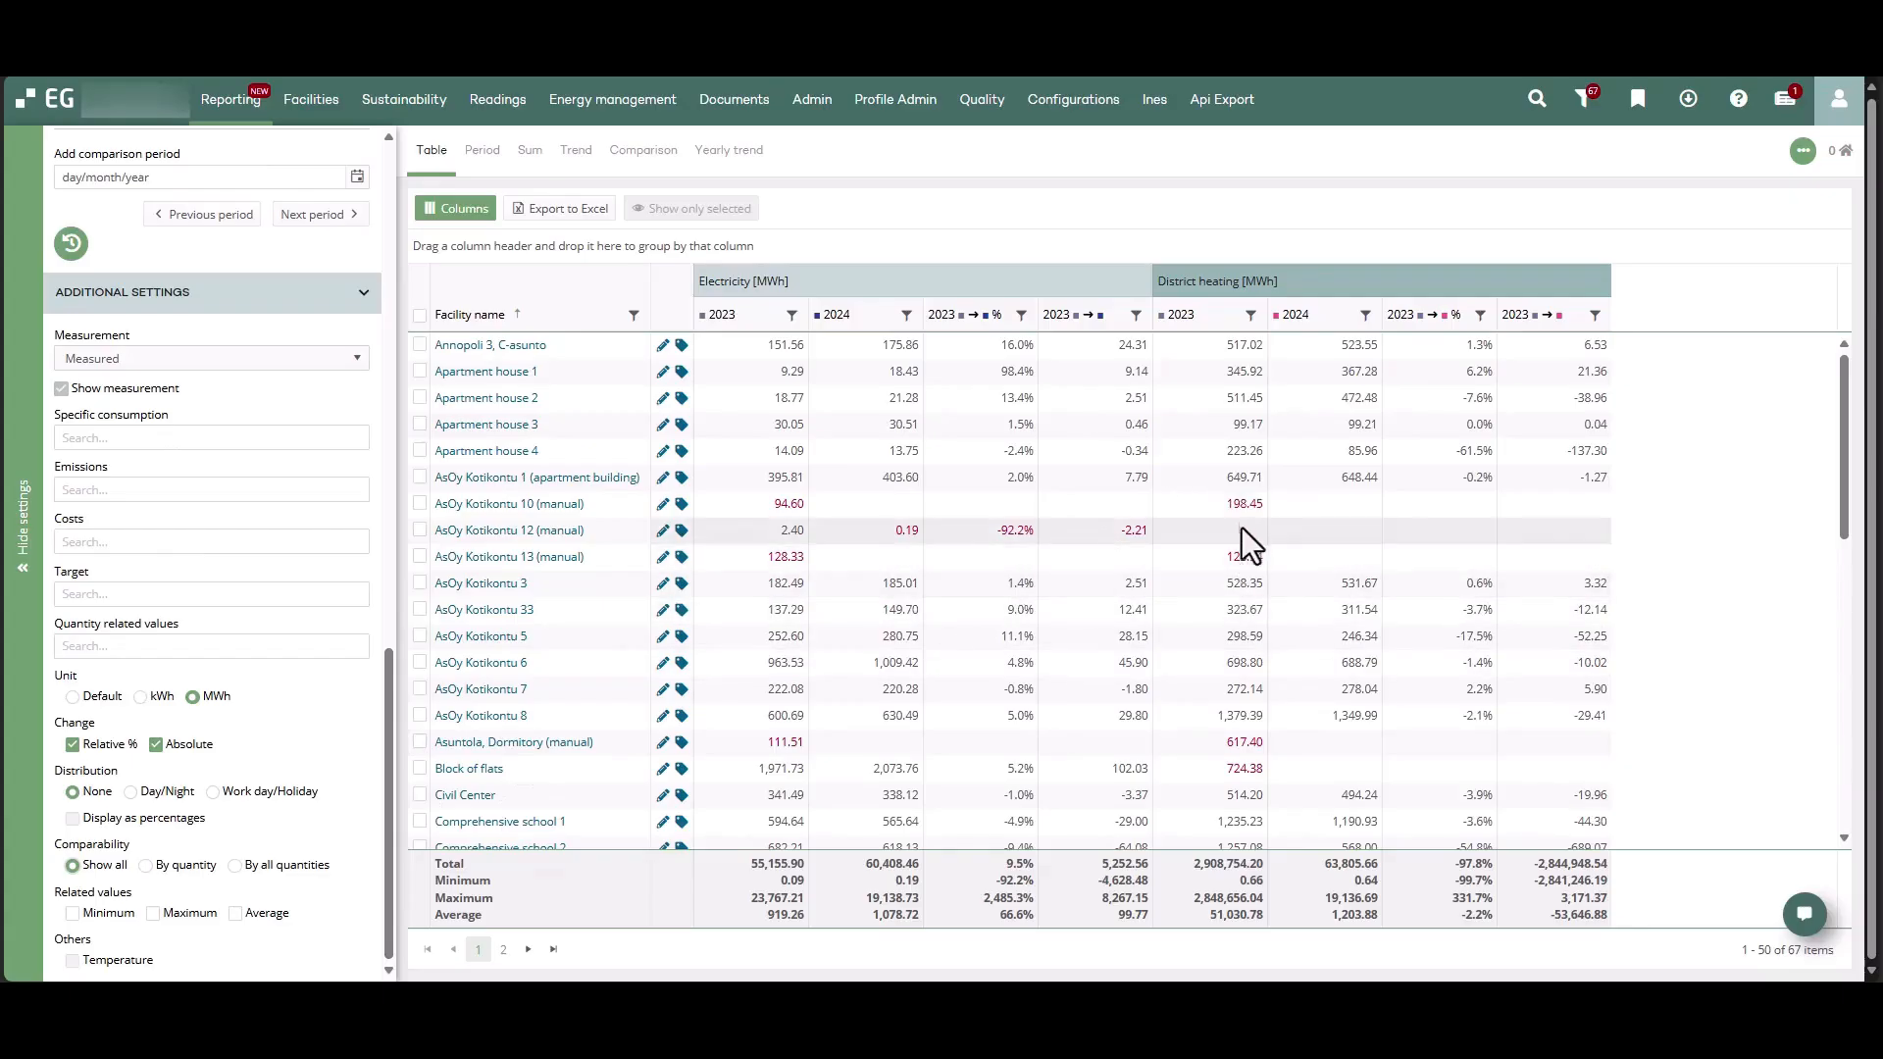
mouse_move(1239, 504)
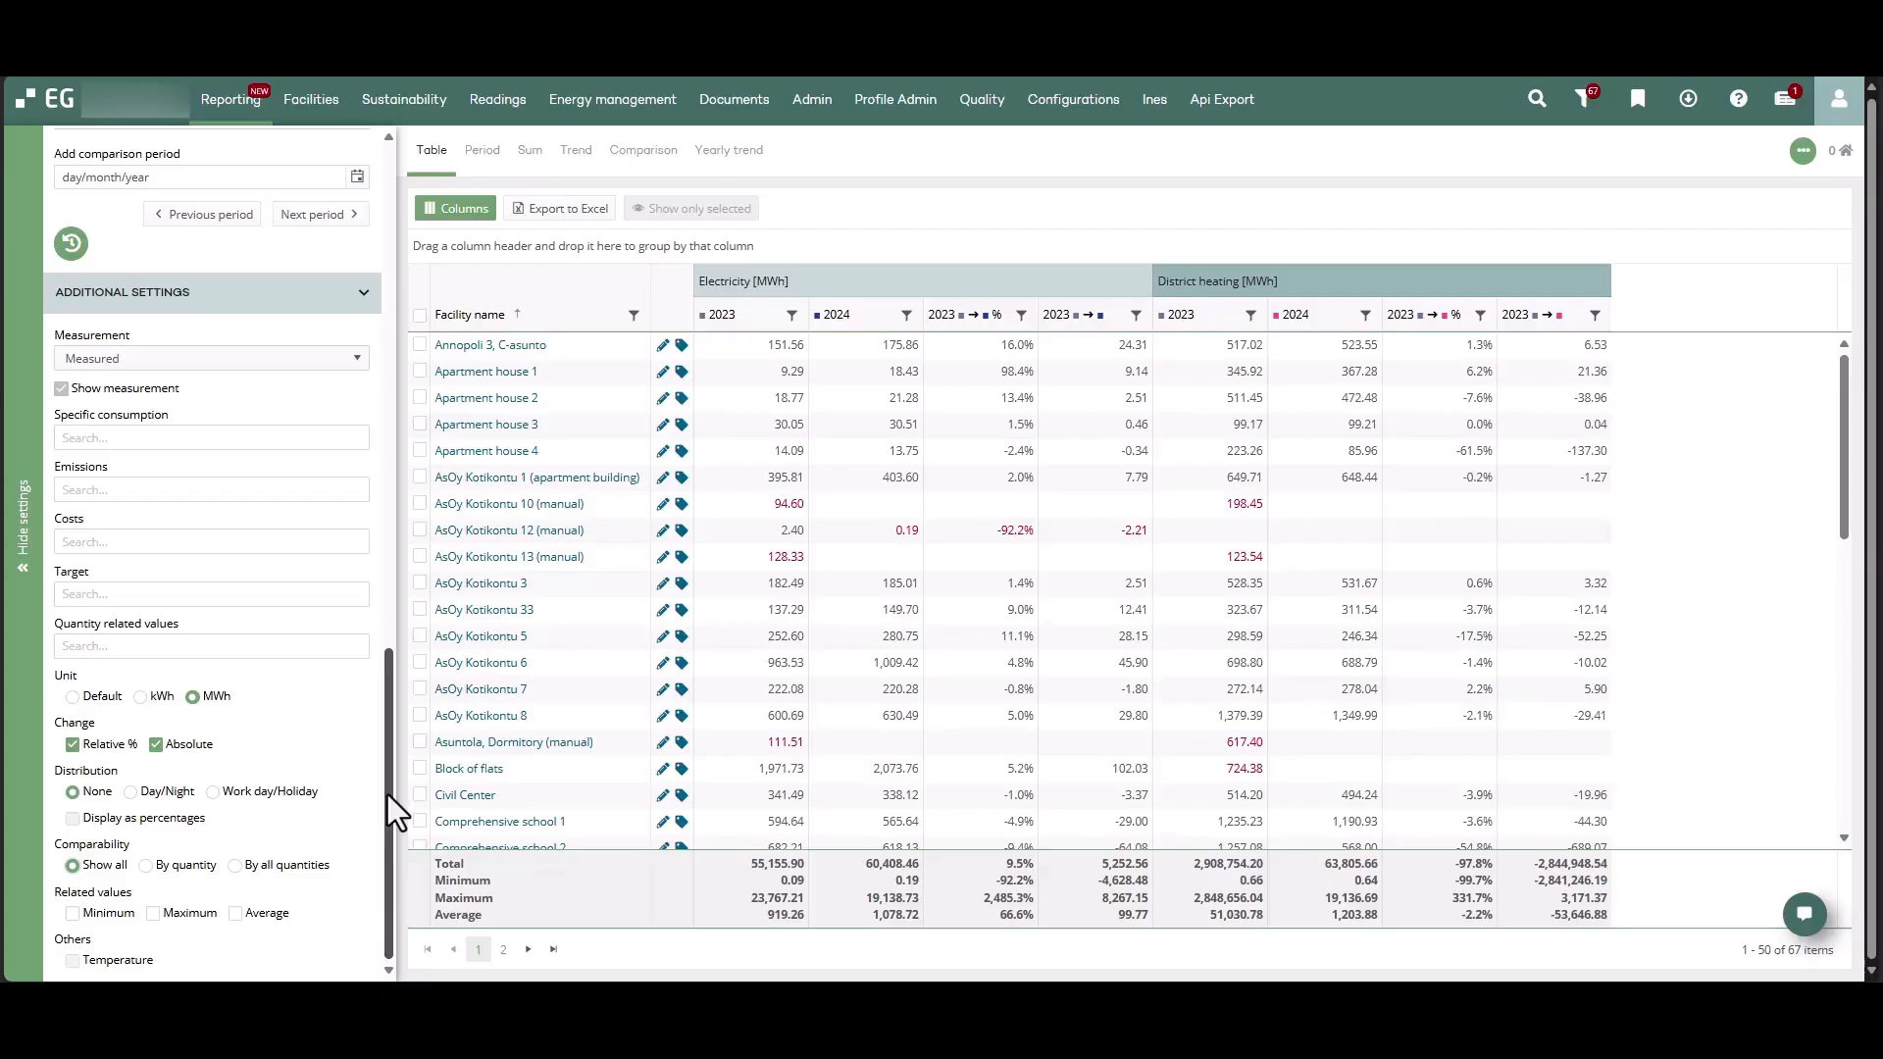
Turn on the Maximum related values to view them per facility, and turn them off again
click(154, 913)
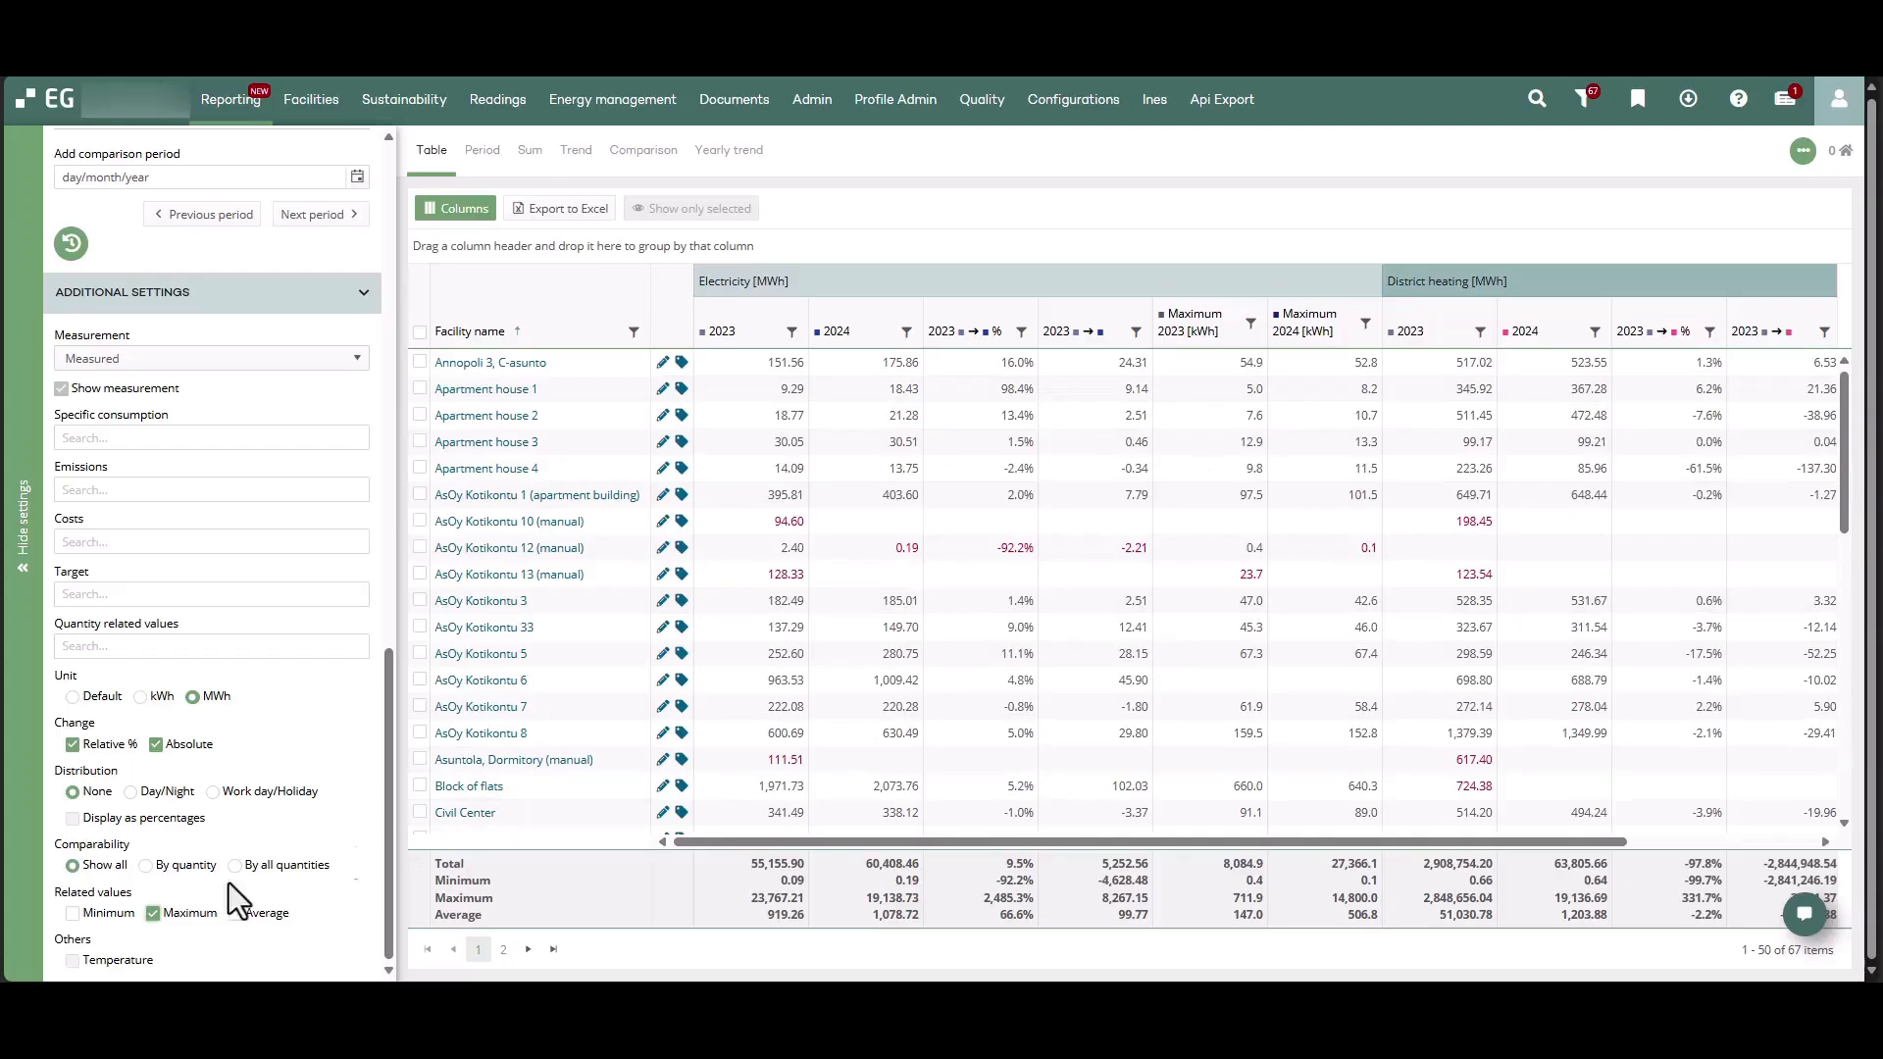
click(152, 912)
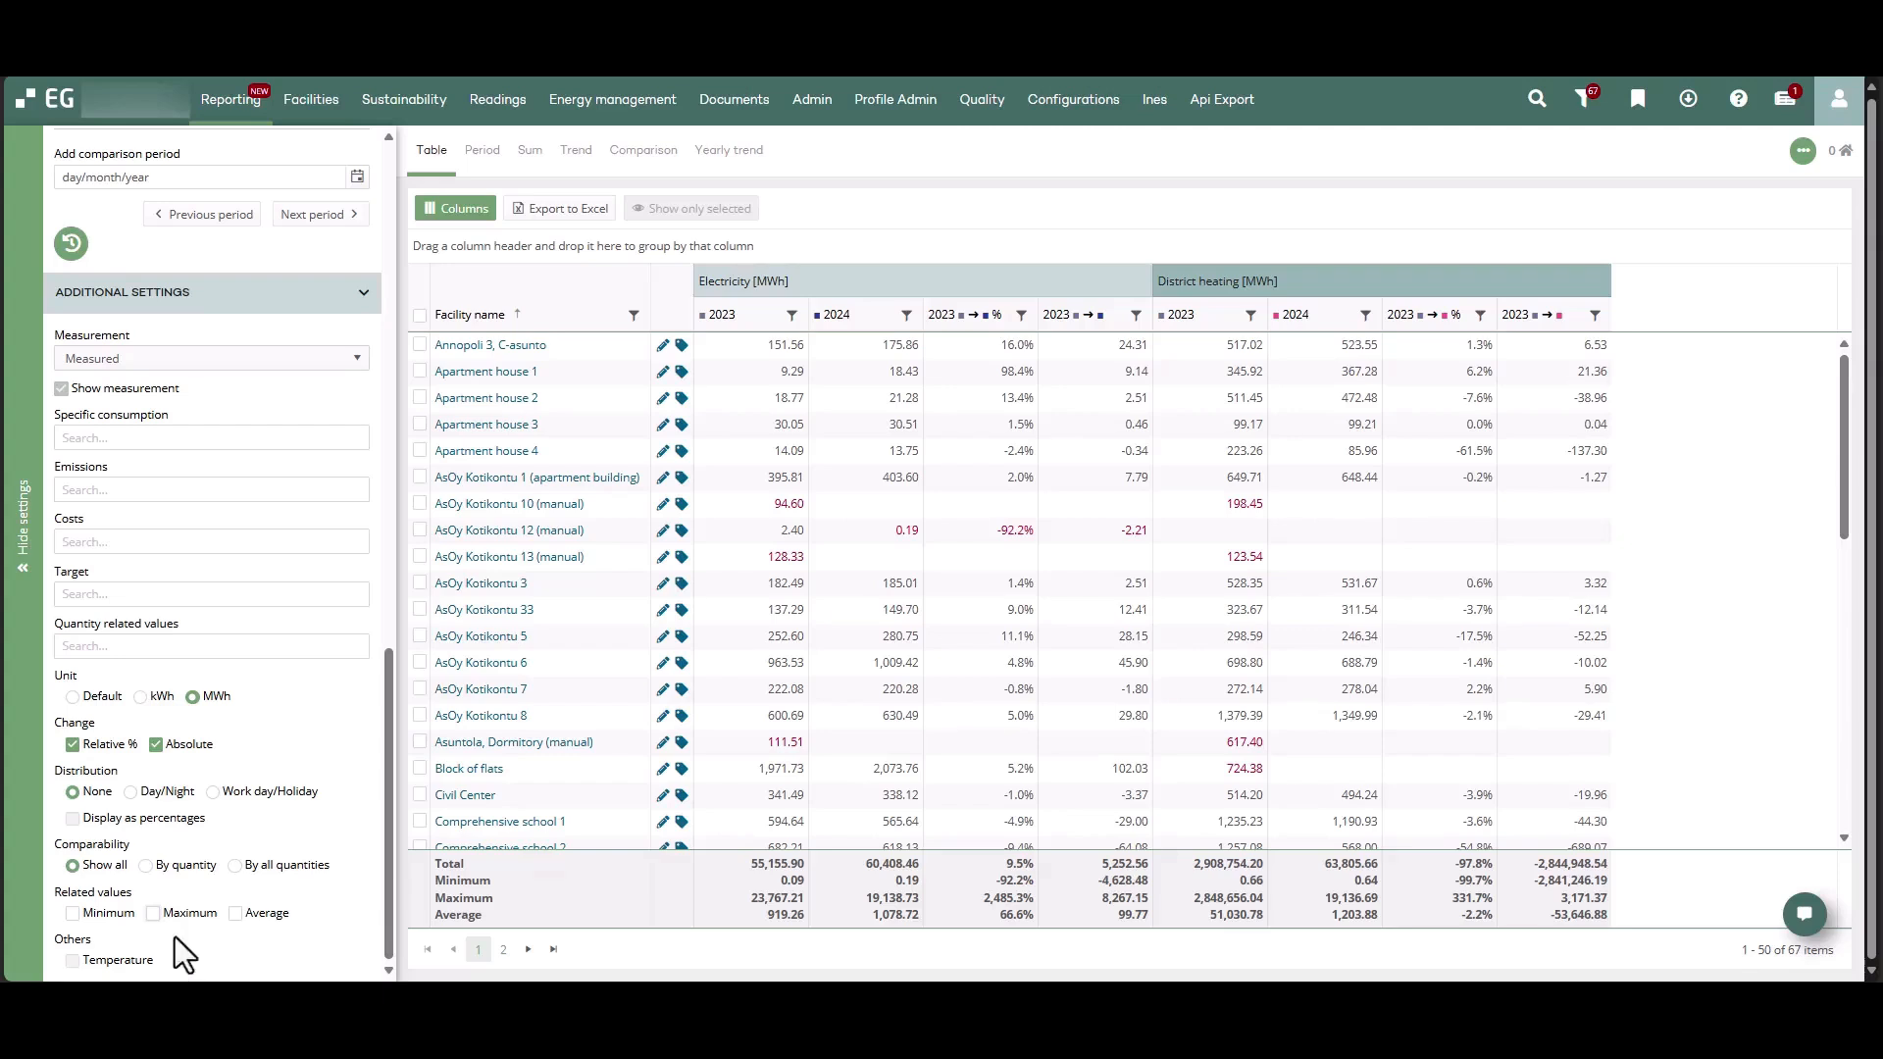
Add the Address column from Facility information and the Volume column from Properties to the table
click(467, 220)
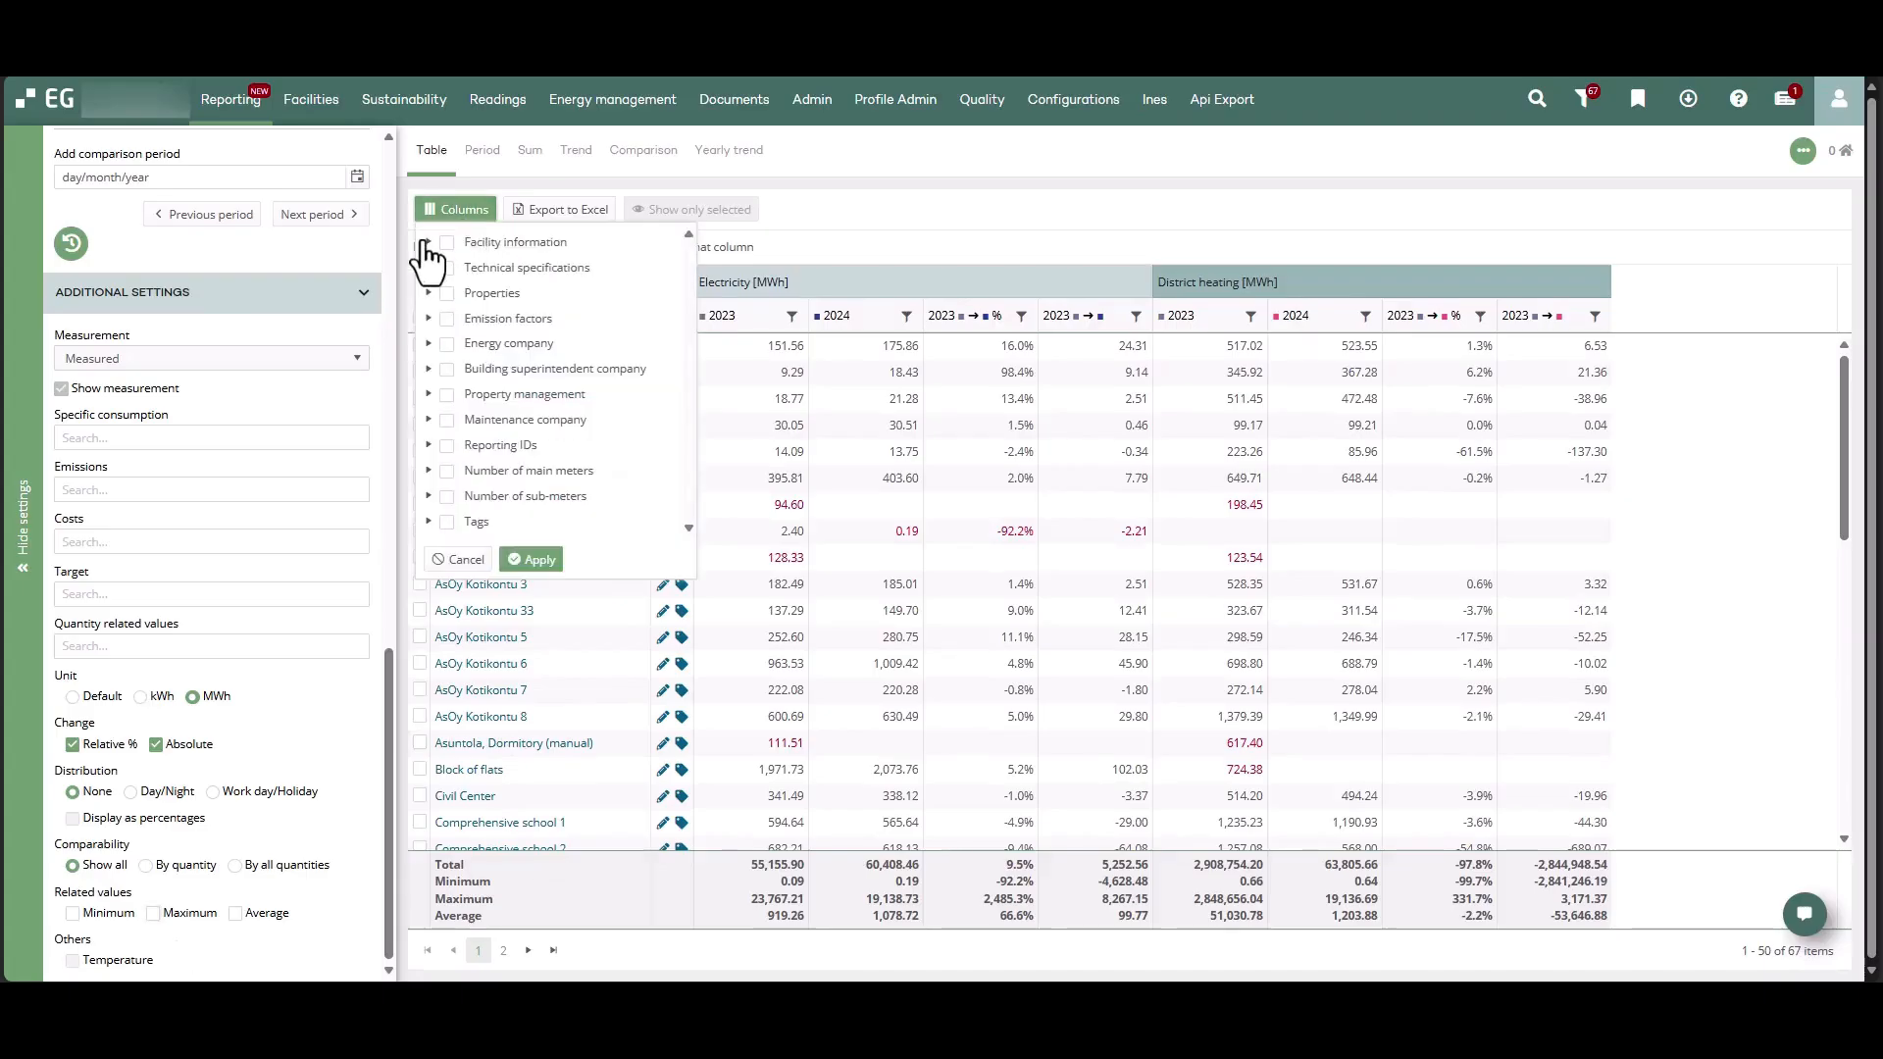
click(429, 241)
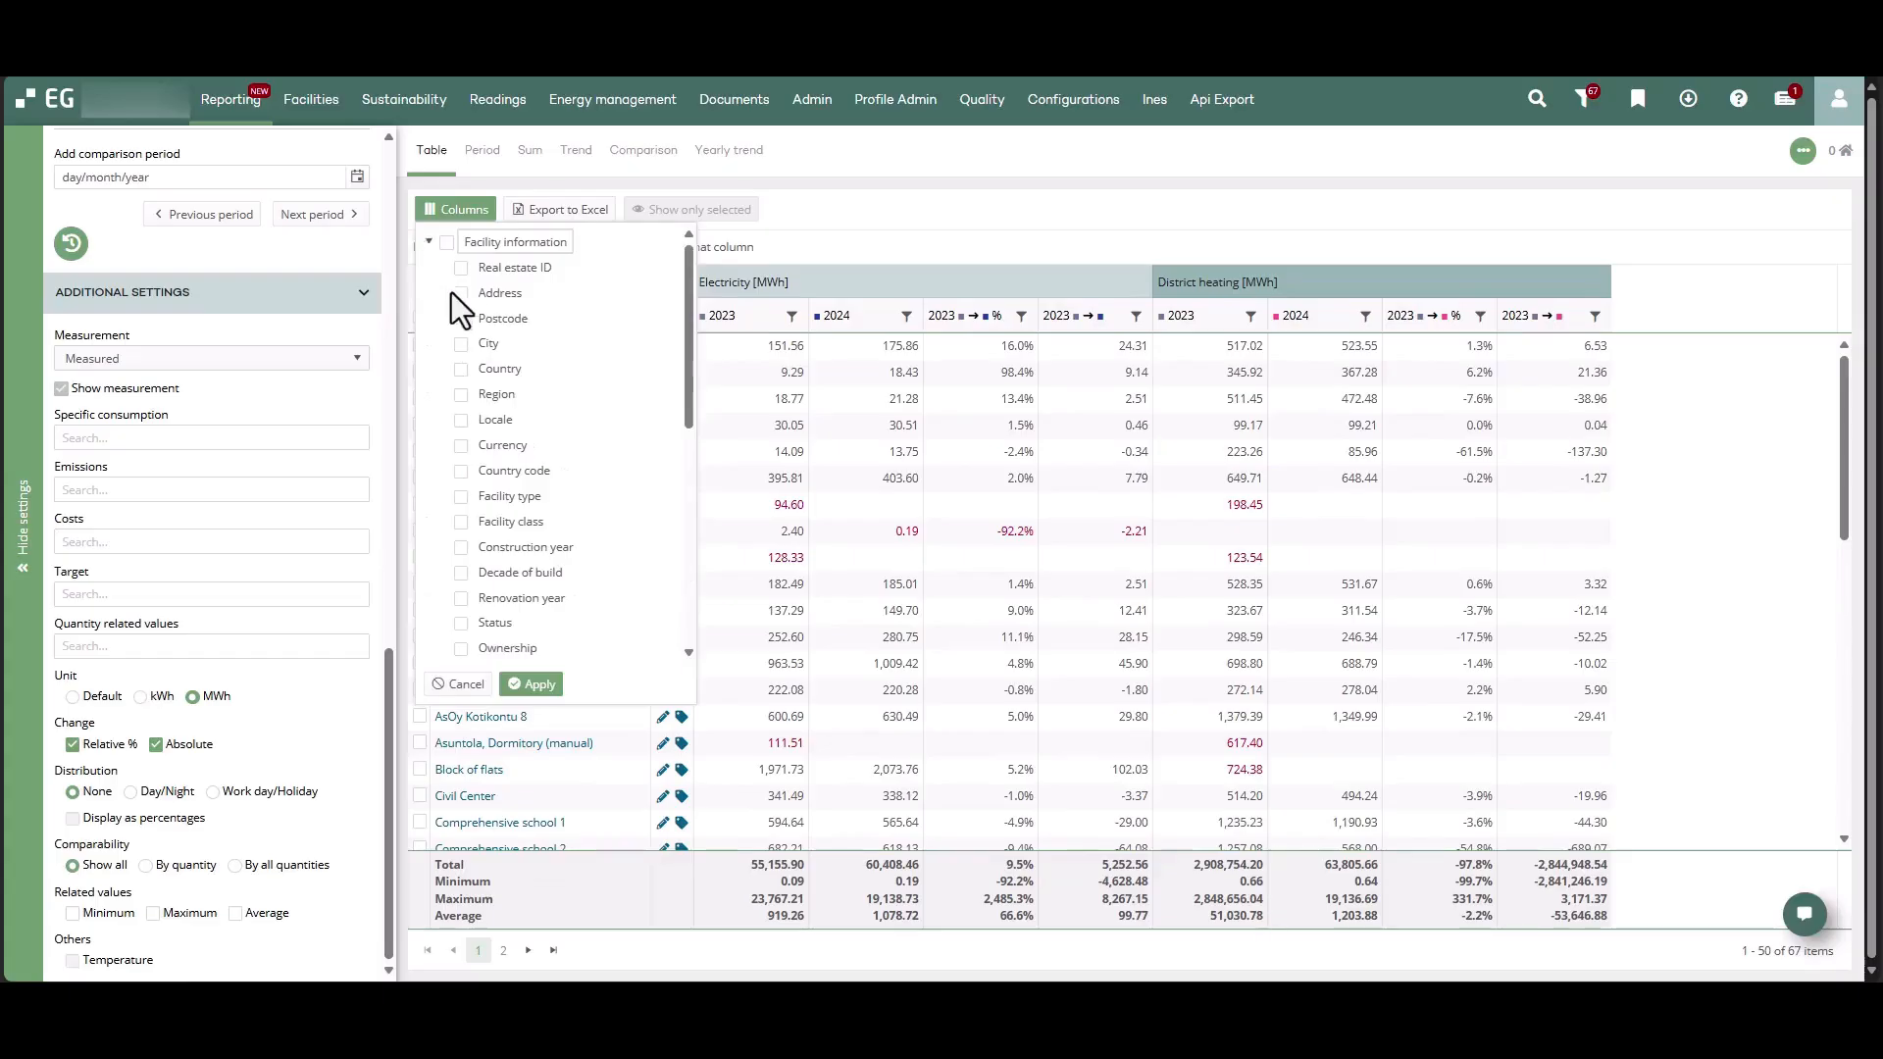
scroll(451, 469, down, 1)
scroll(451, 469, down, 3)
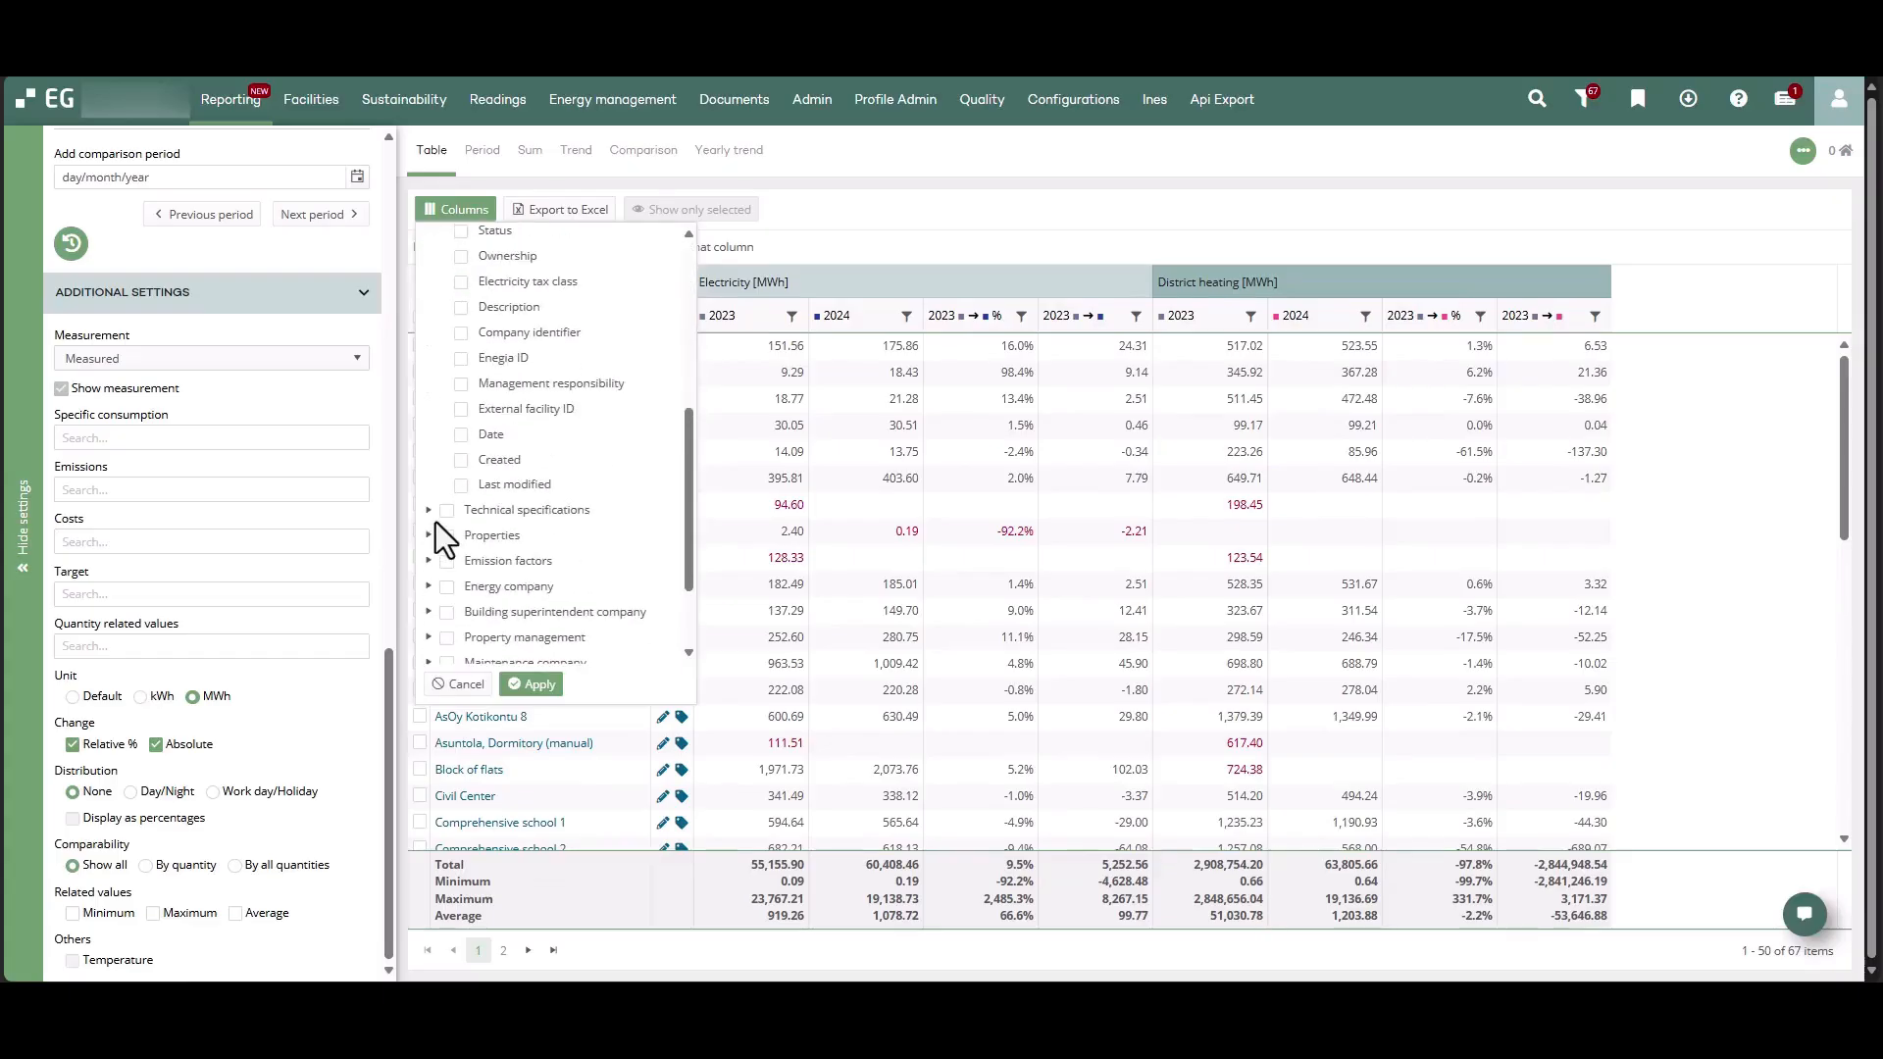
click(430, 532)
scroll(436, 549, down, 2)
scroll(436, 559, down, 1)
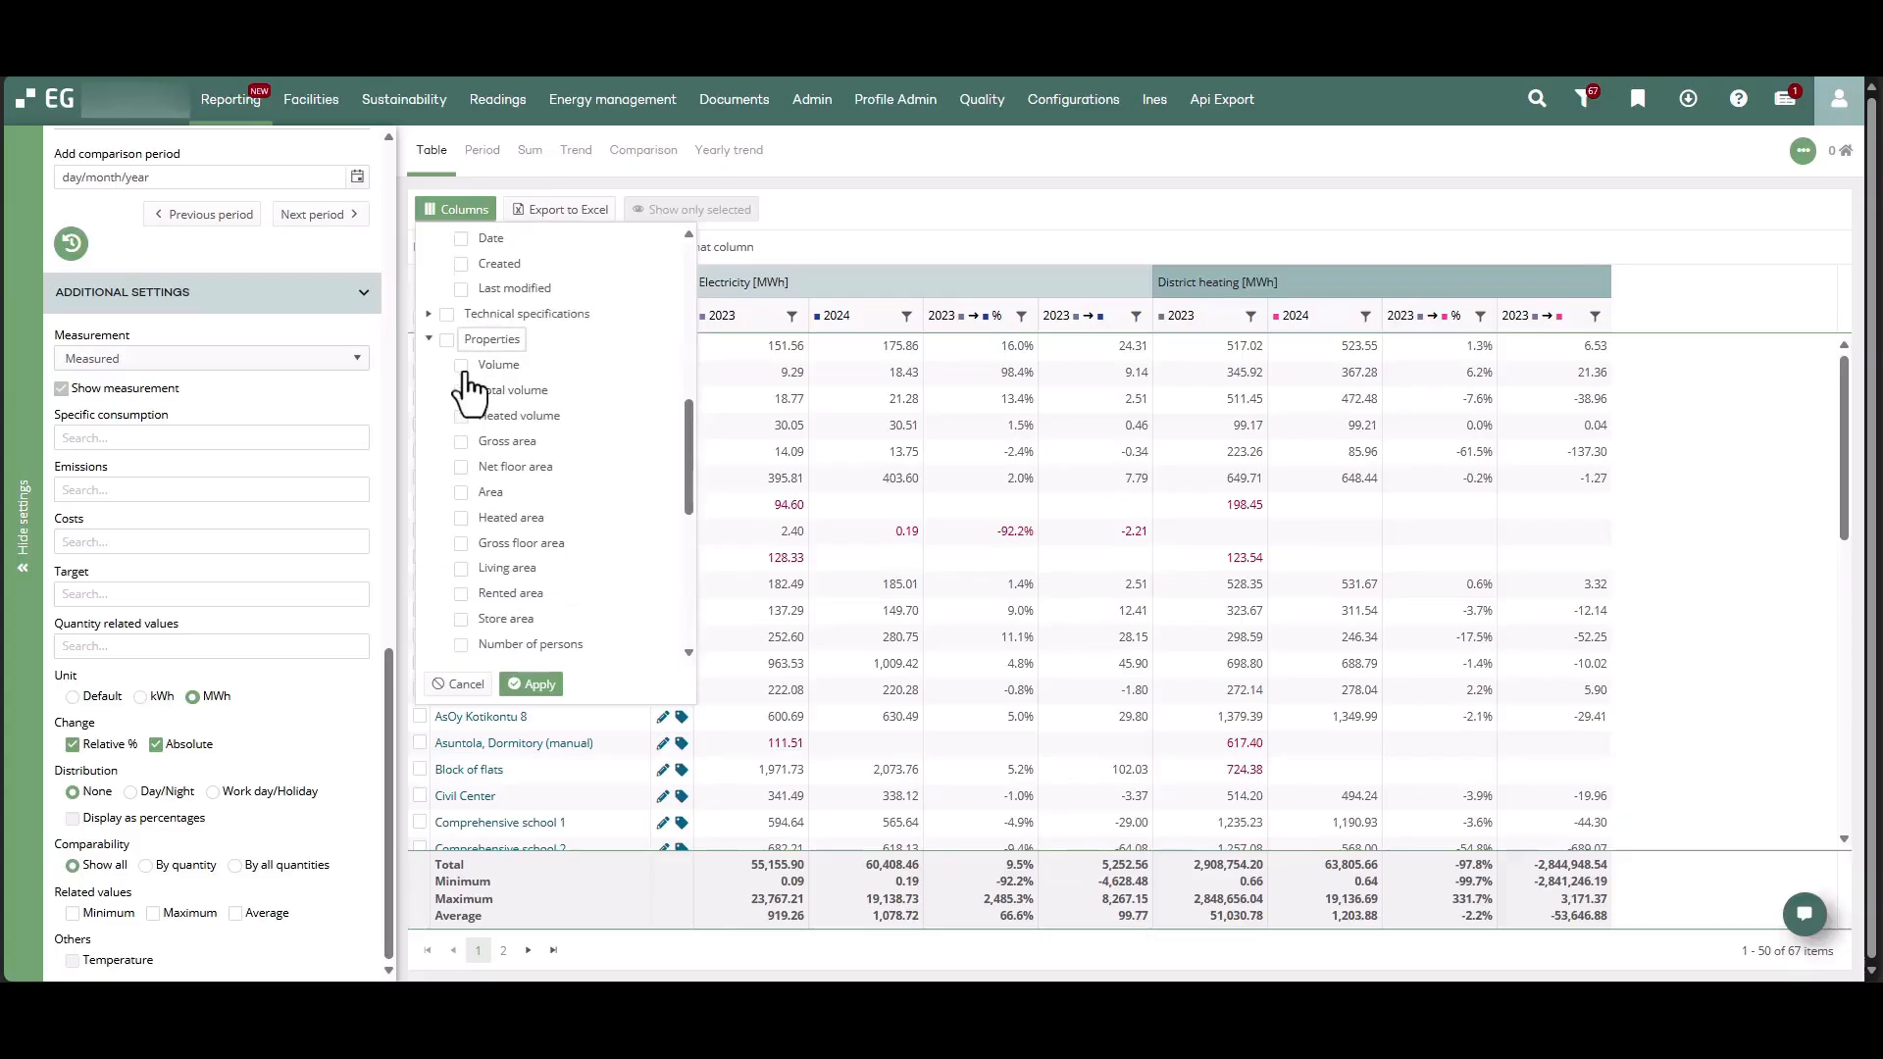
click(461, 365)
click(531, 684)
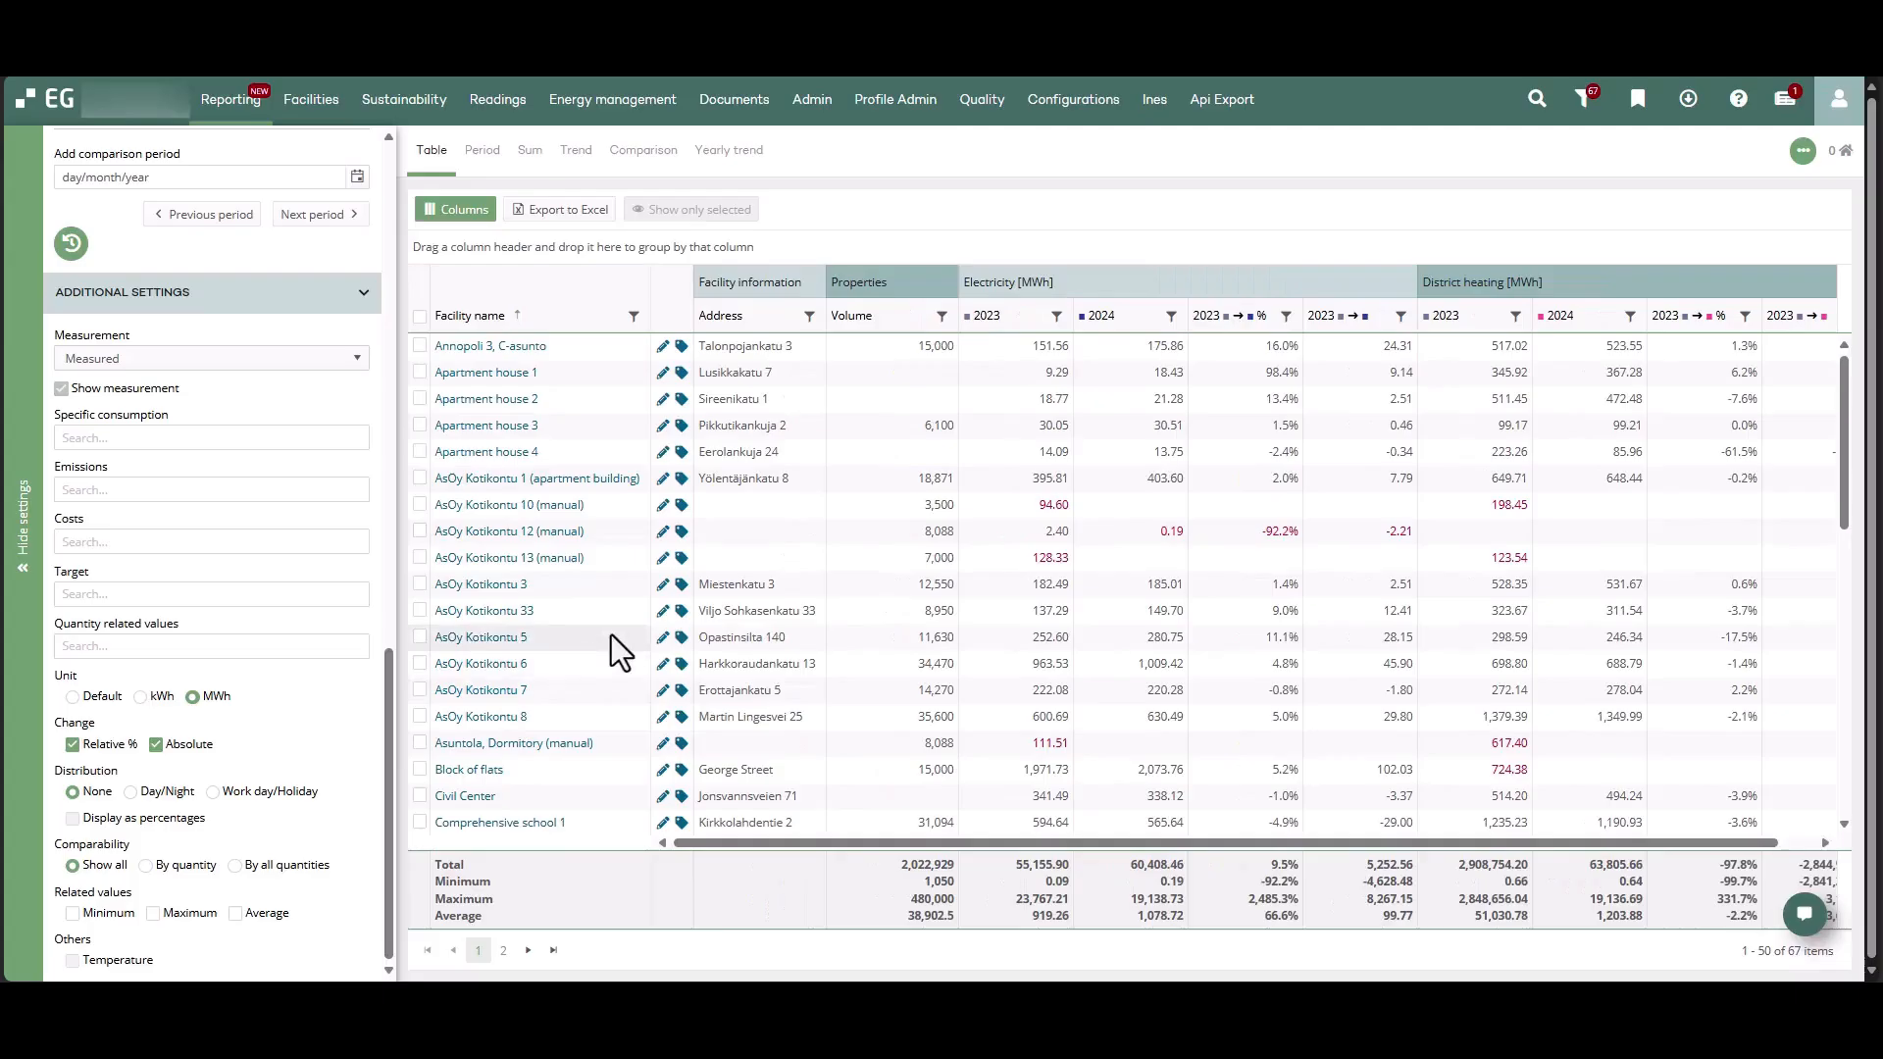
Add the Facility type column from Facility information to the table
click(447, 218)
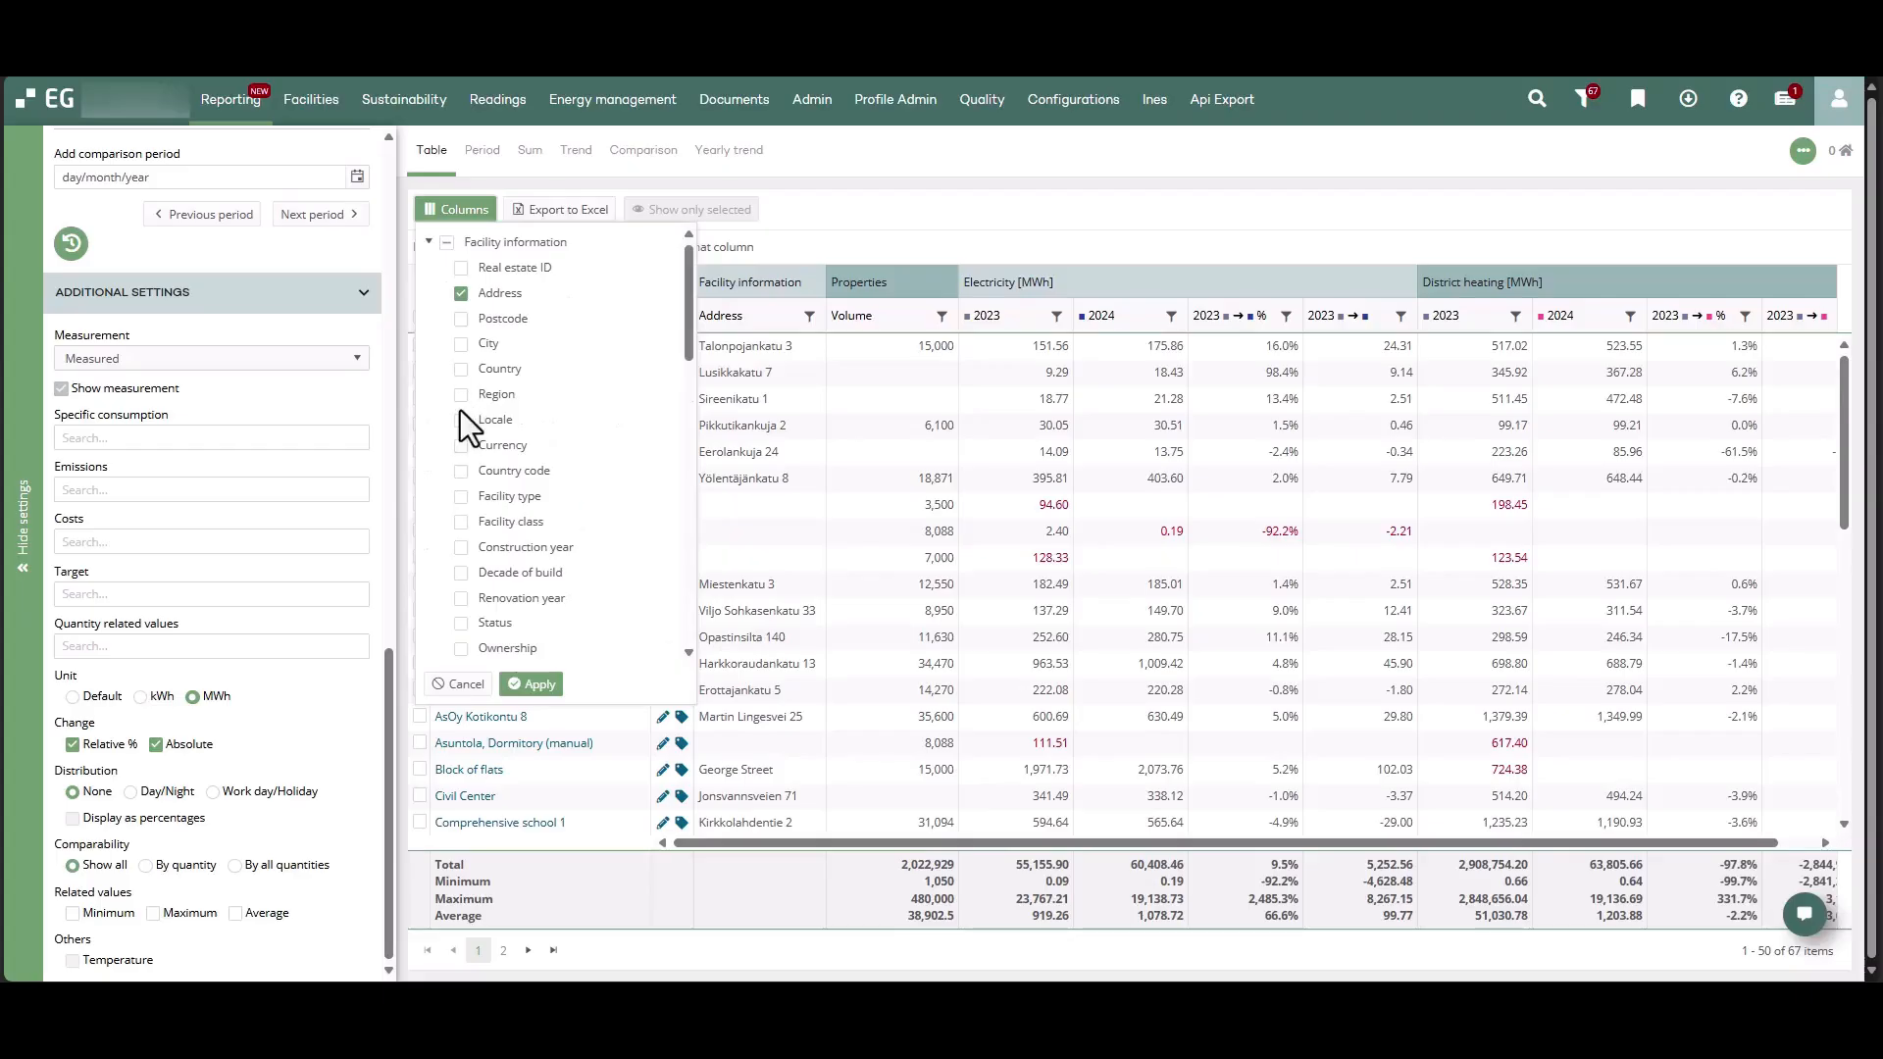
scroll(471, 392, down, 1)
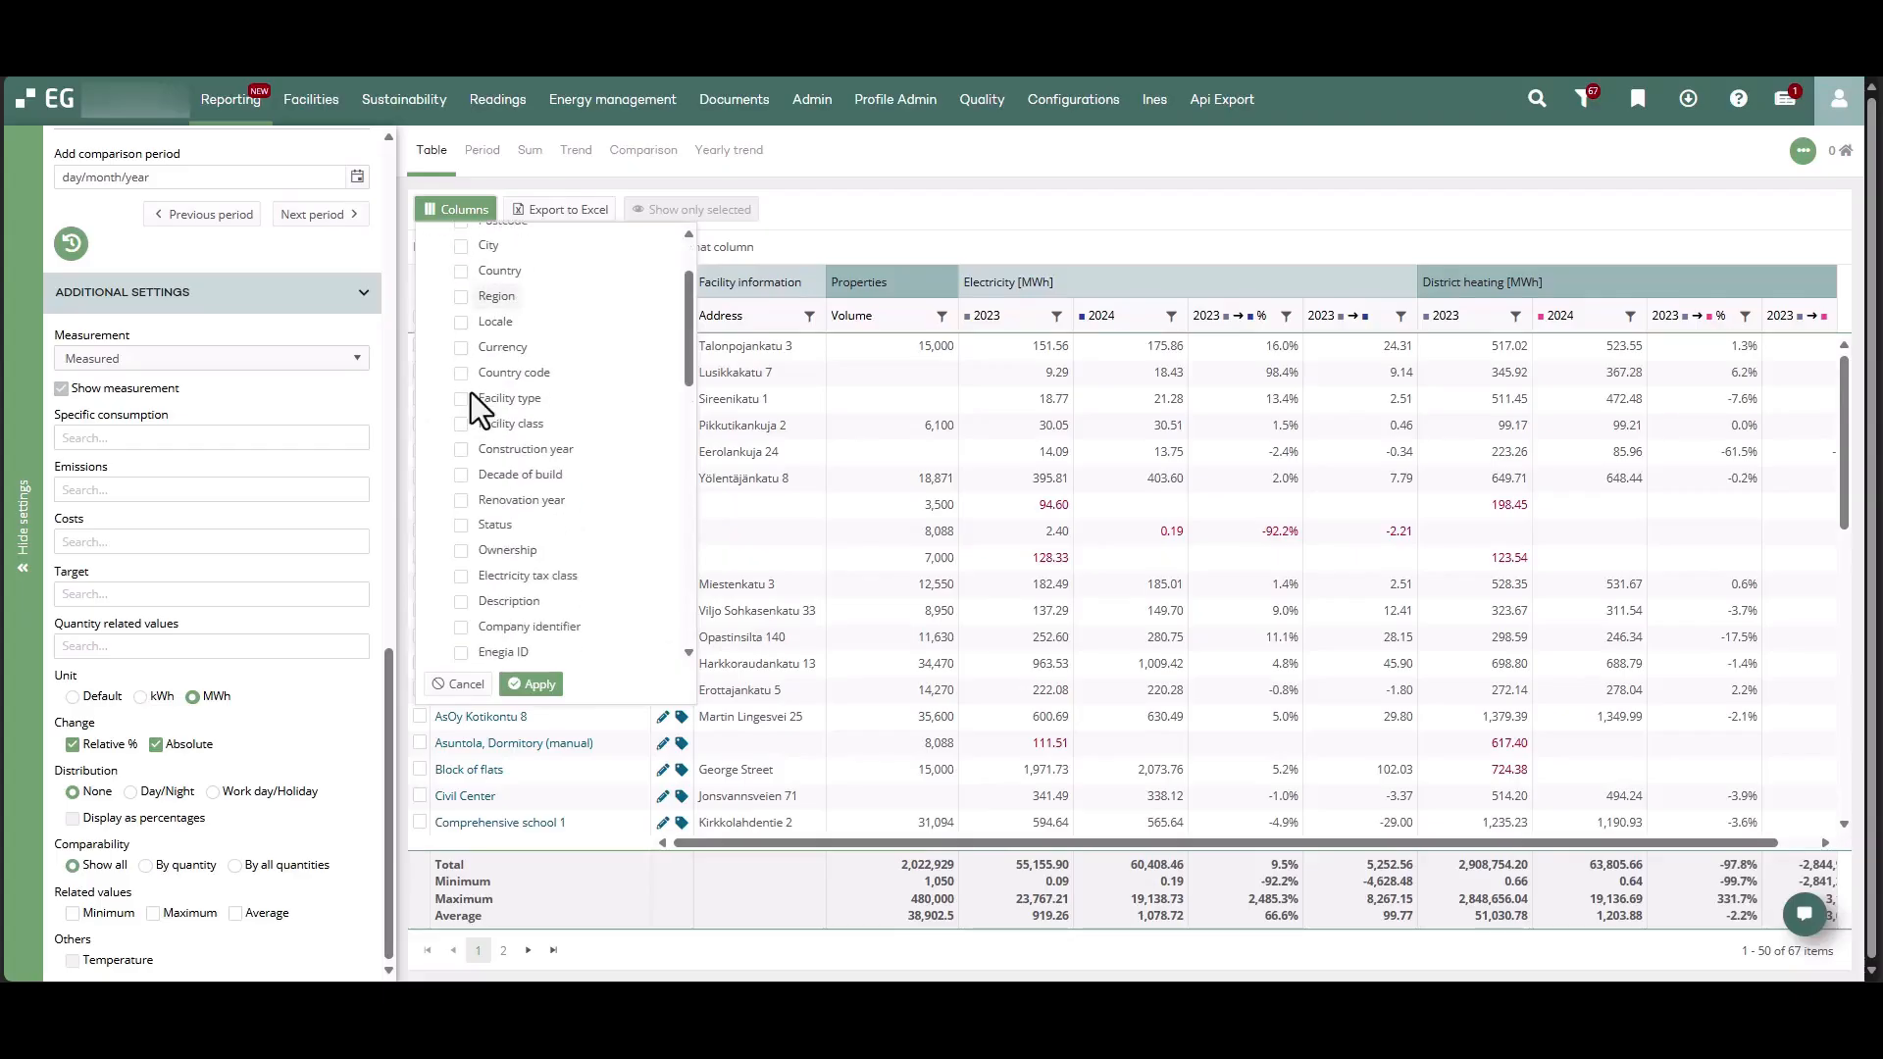
click(462, 400)
click(514, 683)
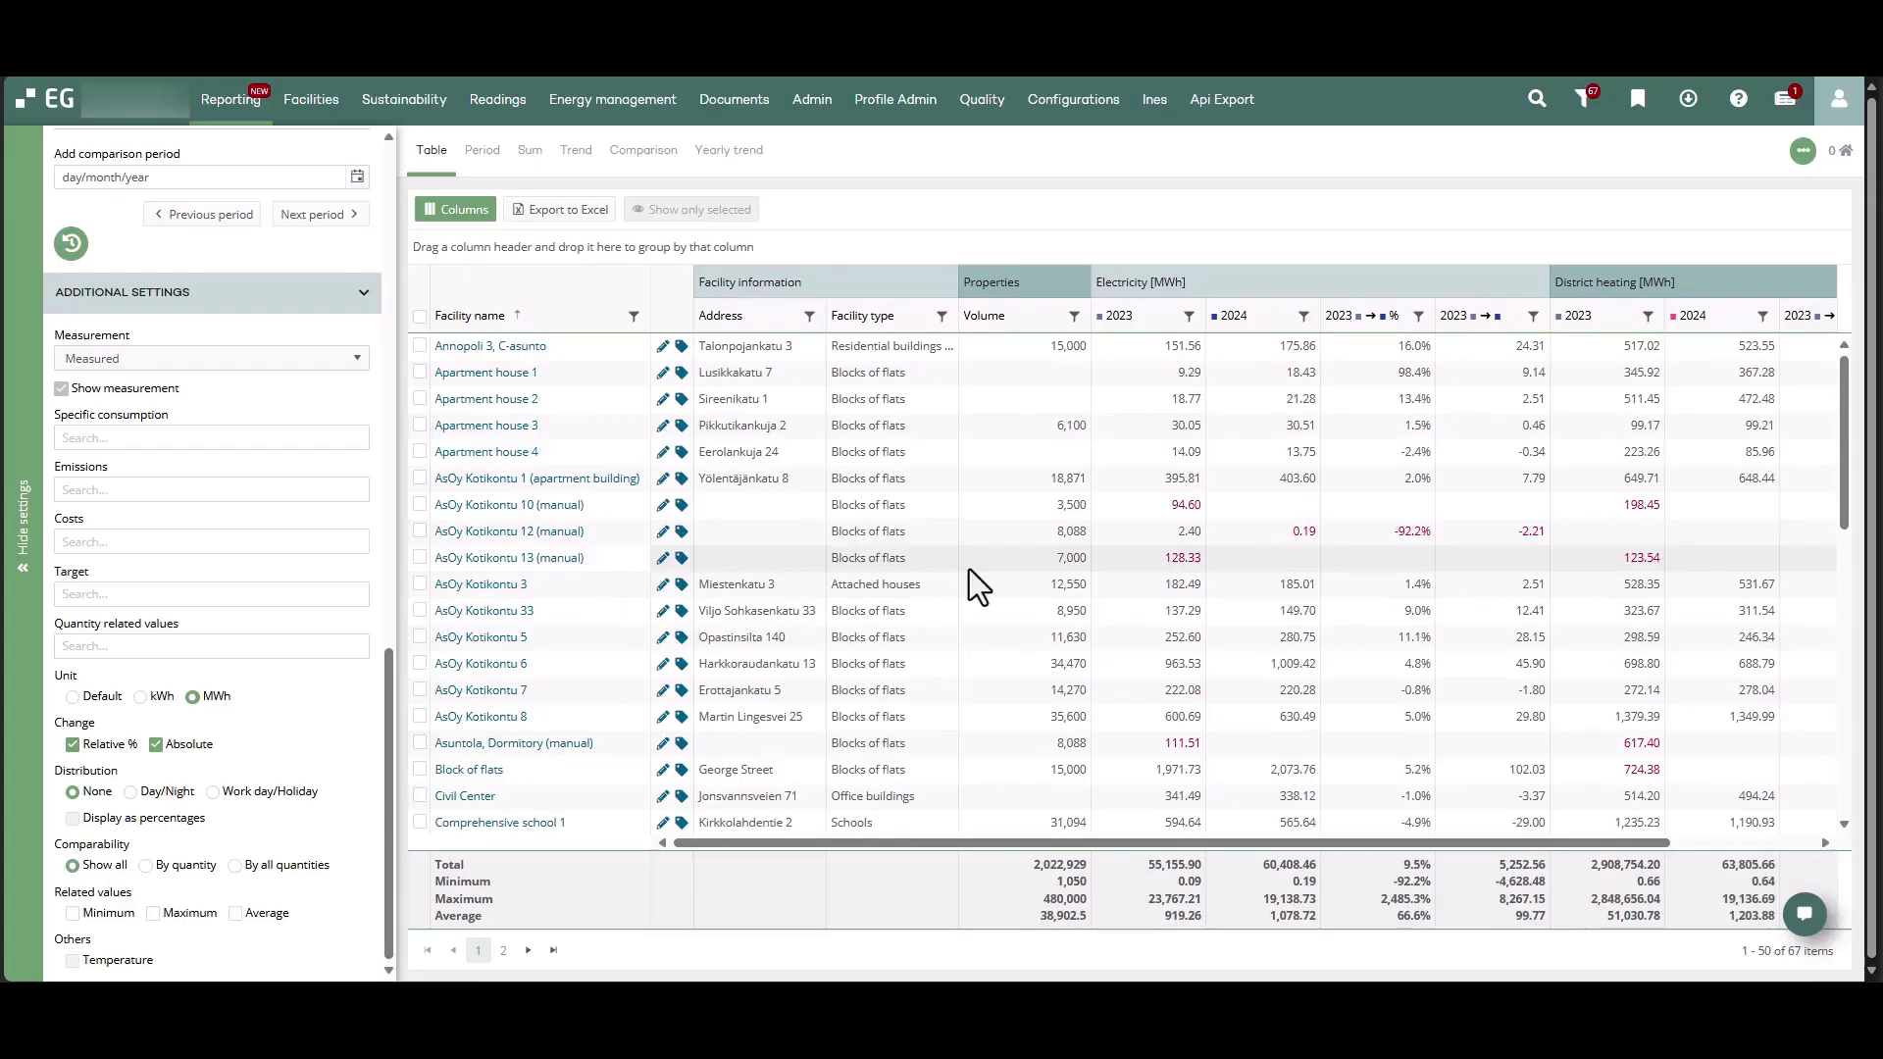
Sort the facilities by 2024 electricity in descending order, and re-sort them by electricity percentage change in ascending order
click(1238, 315)
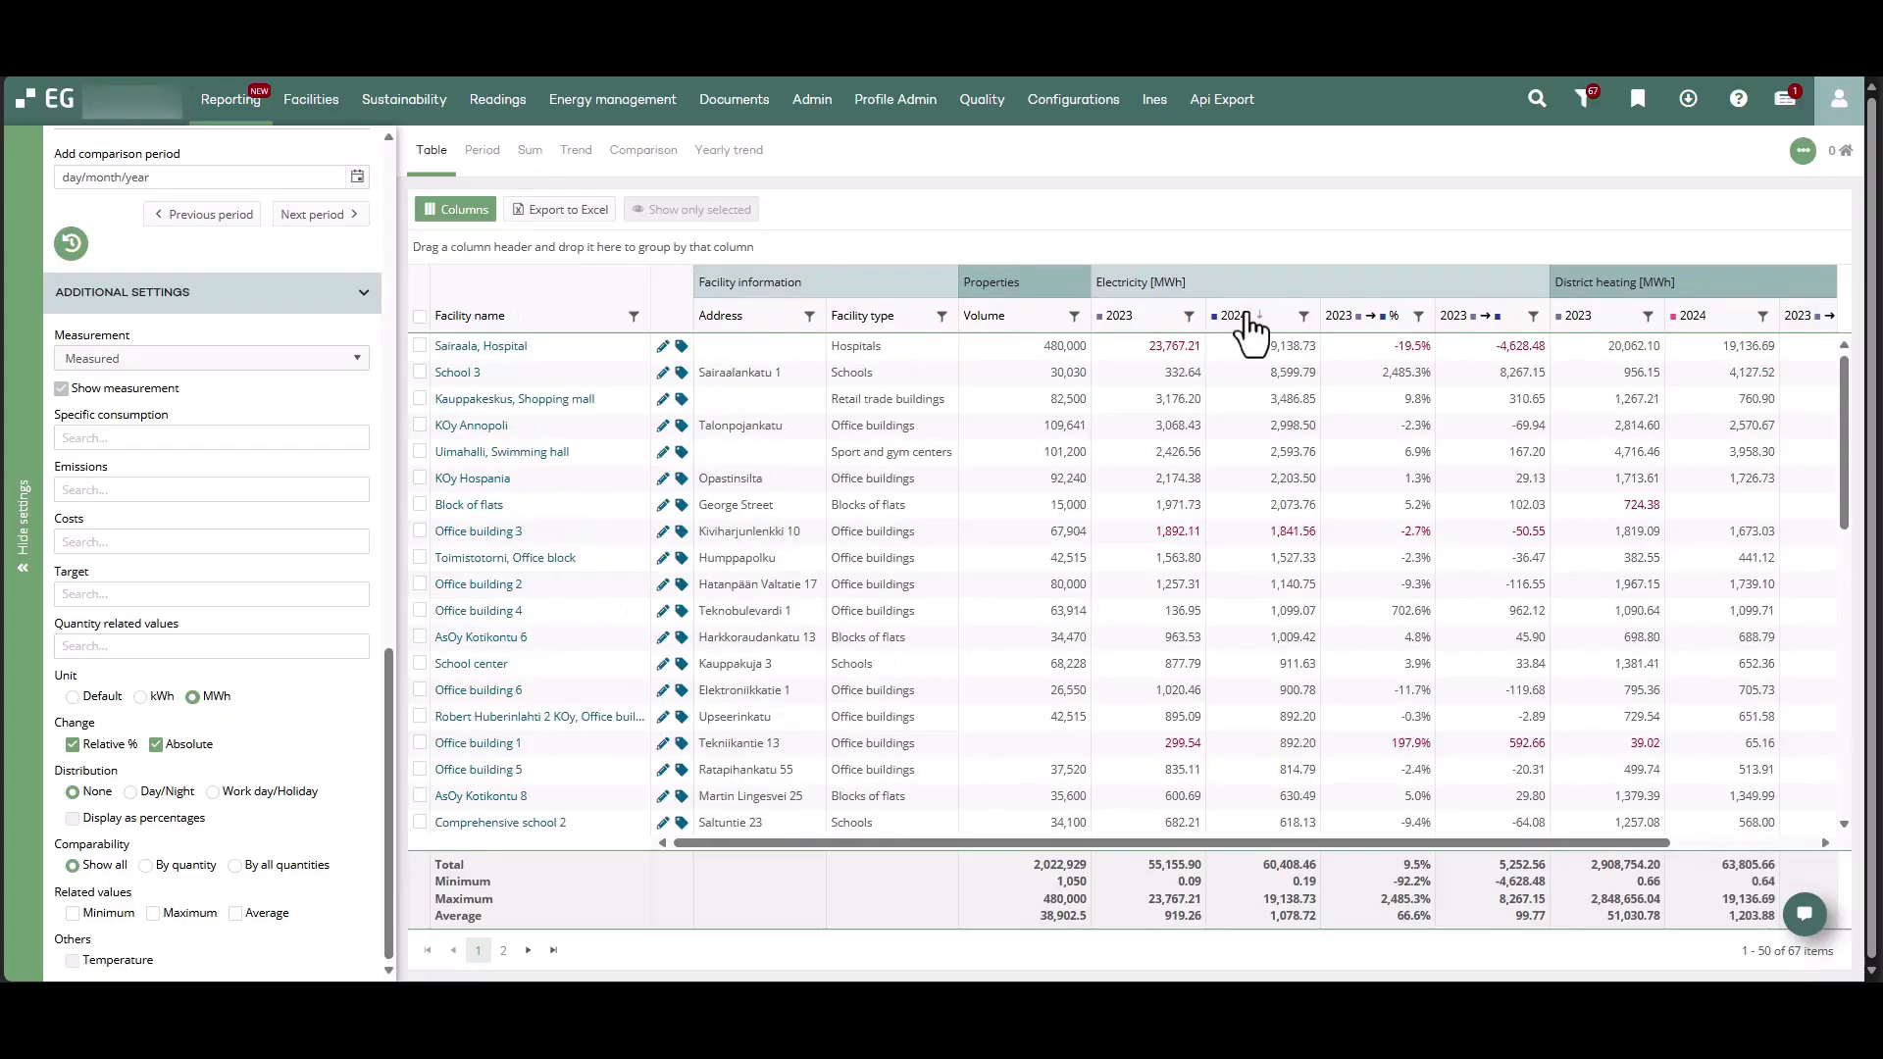
click(1354, 318)
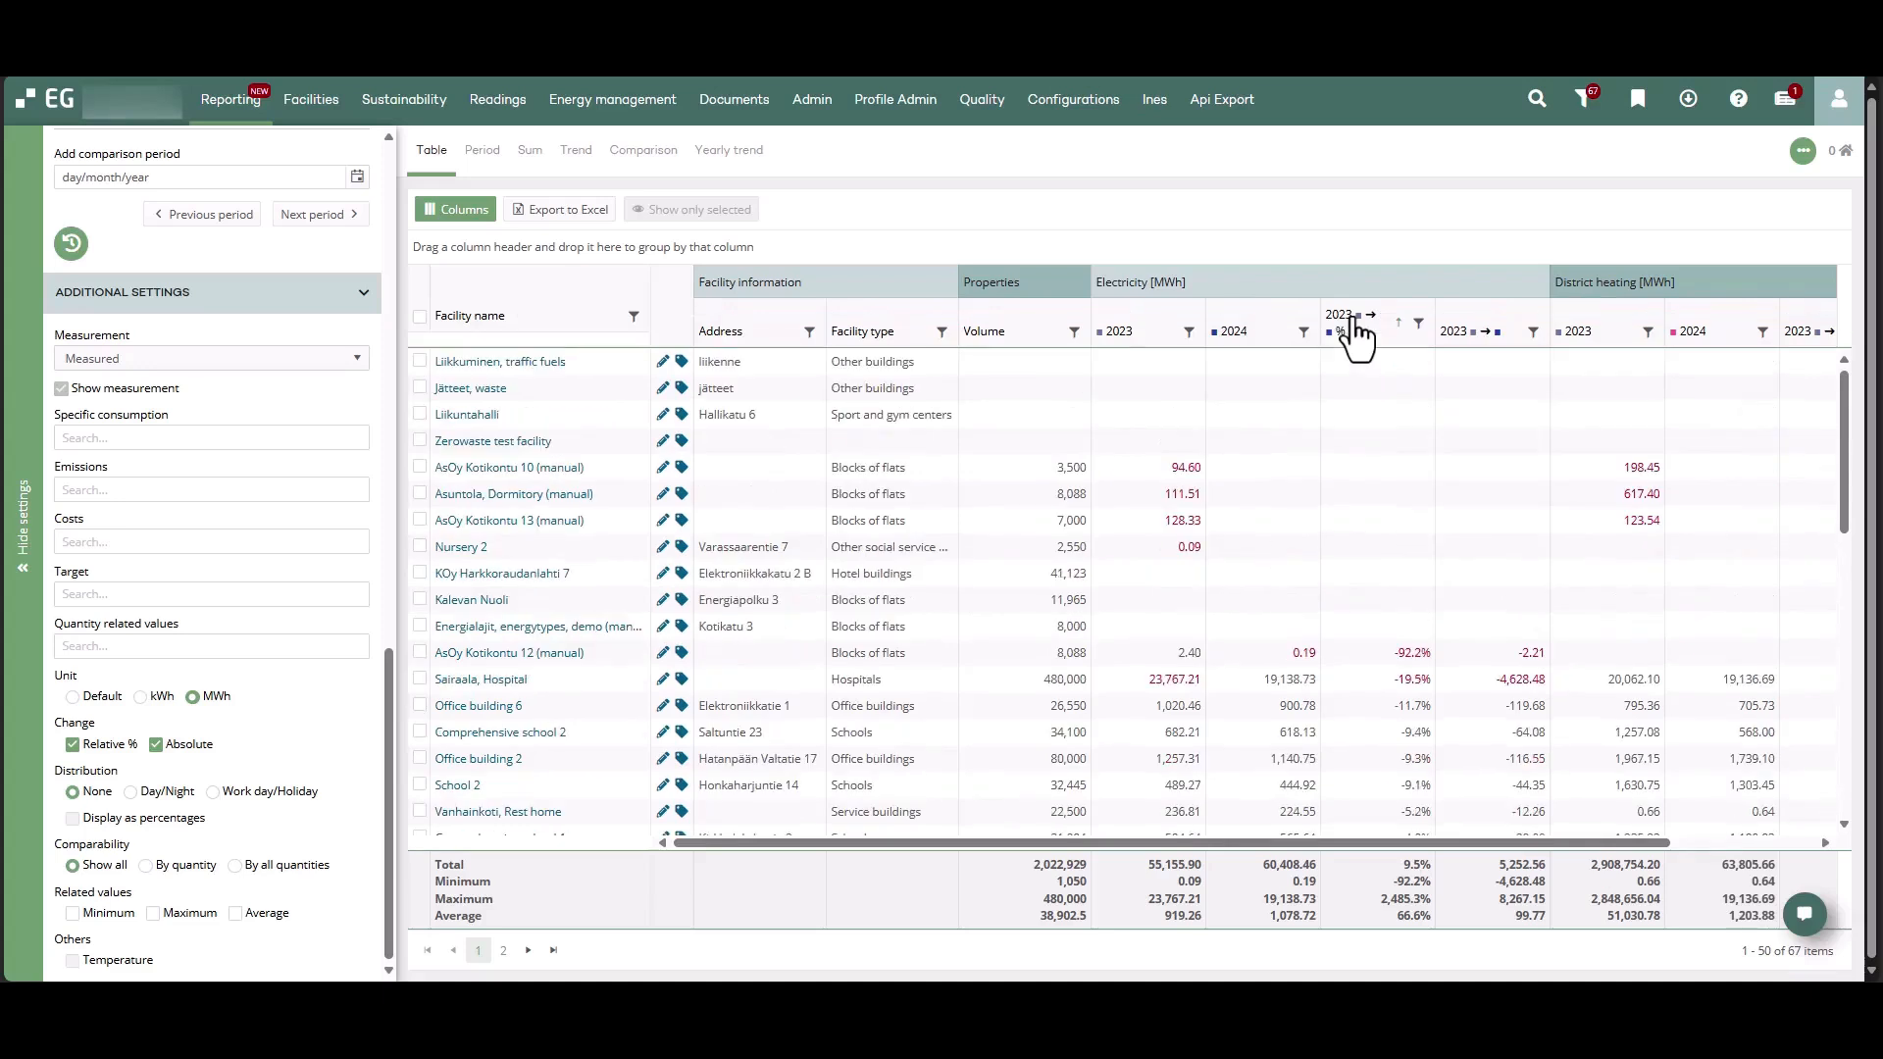
Sort the facilities by electricity percentage change in descending order, and filter 2024 electricity to values greater than or equal to 100
click(1356, 337)
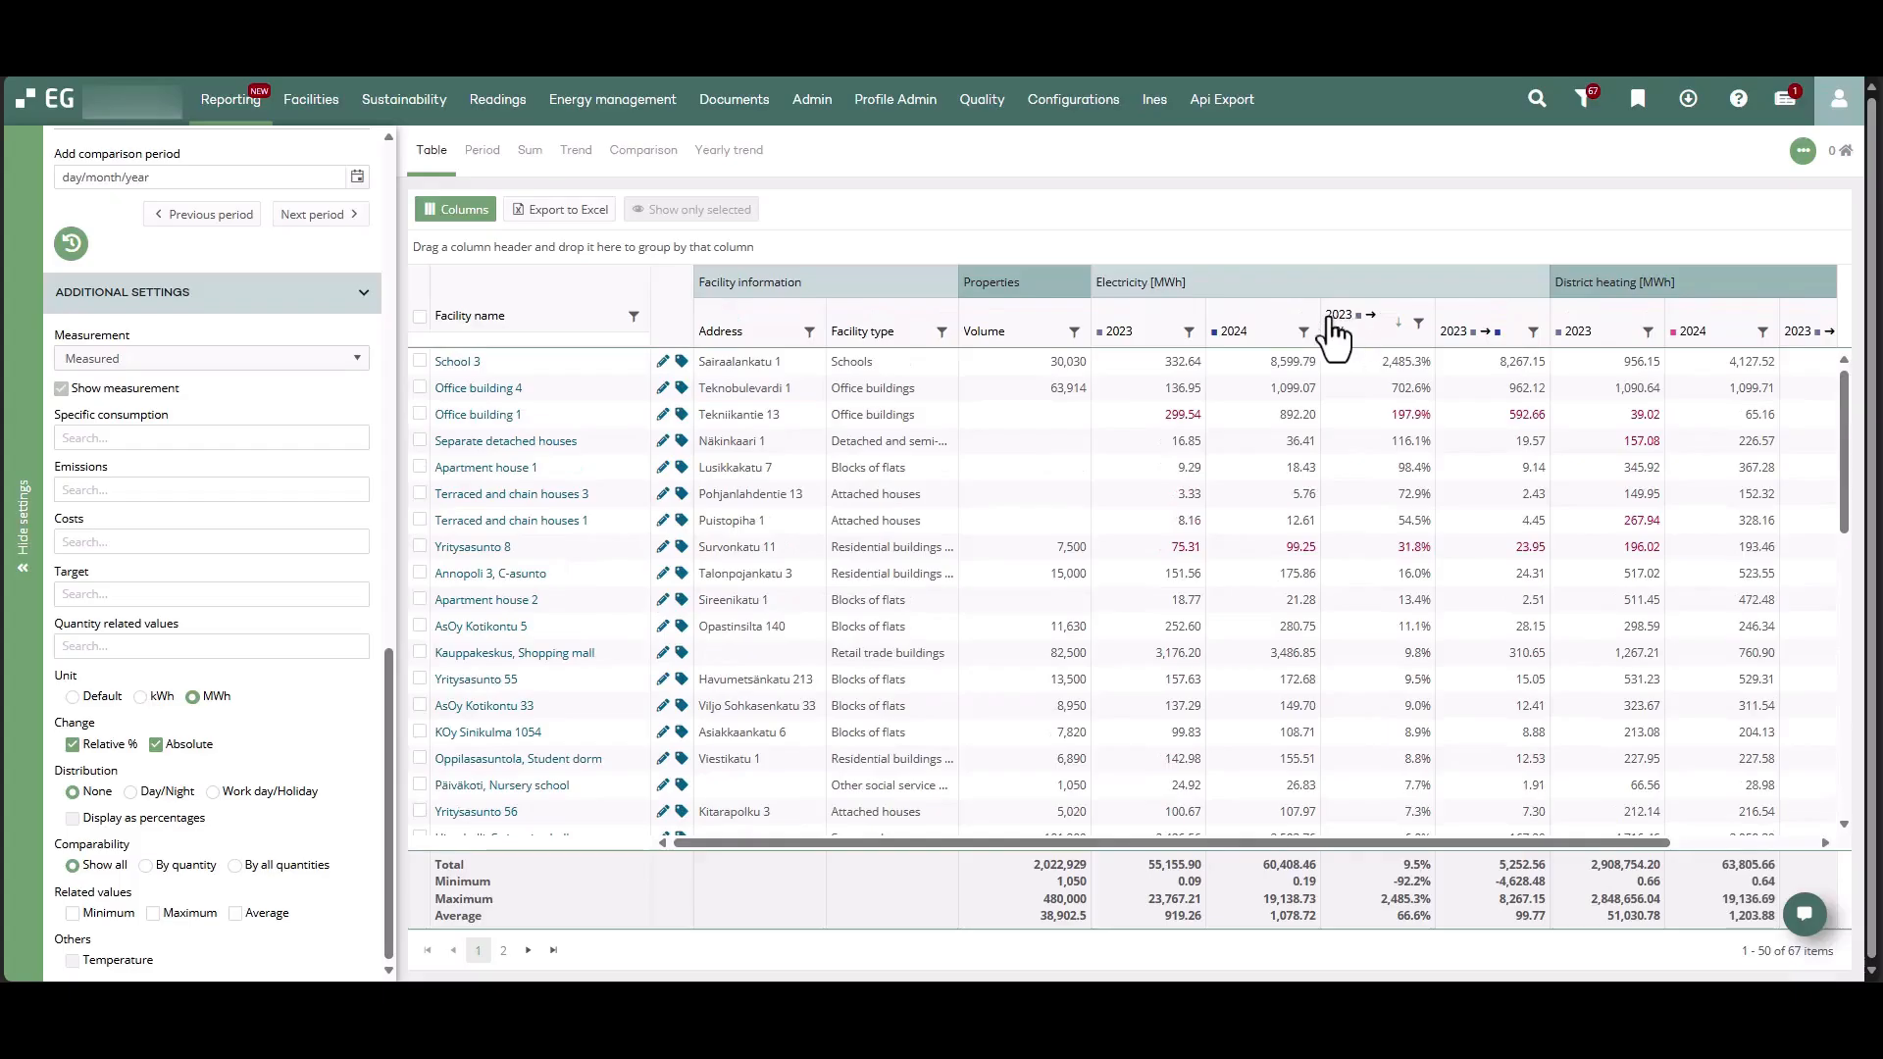
click(1306, 333)
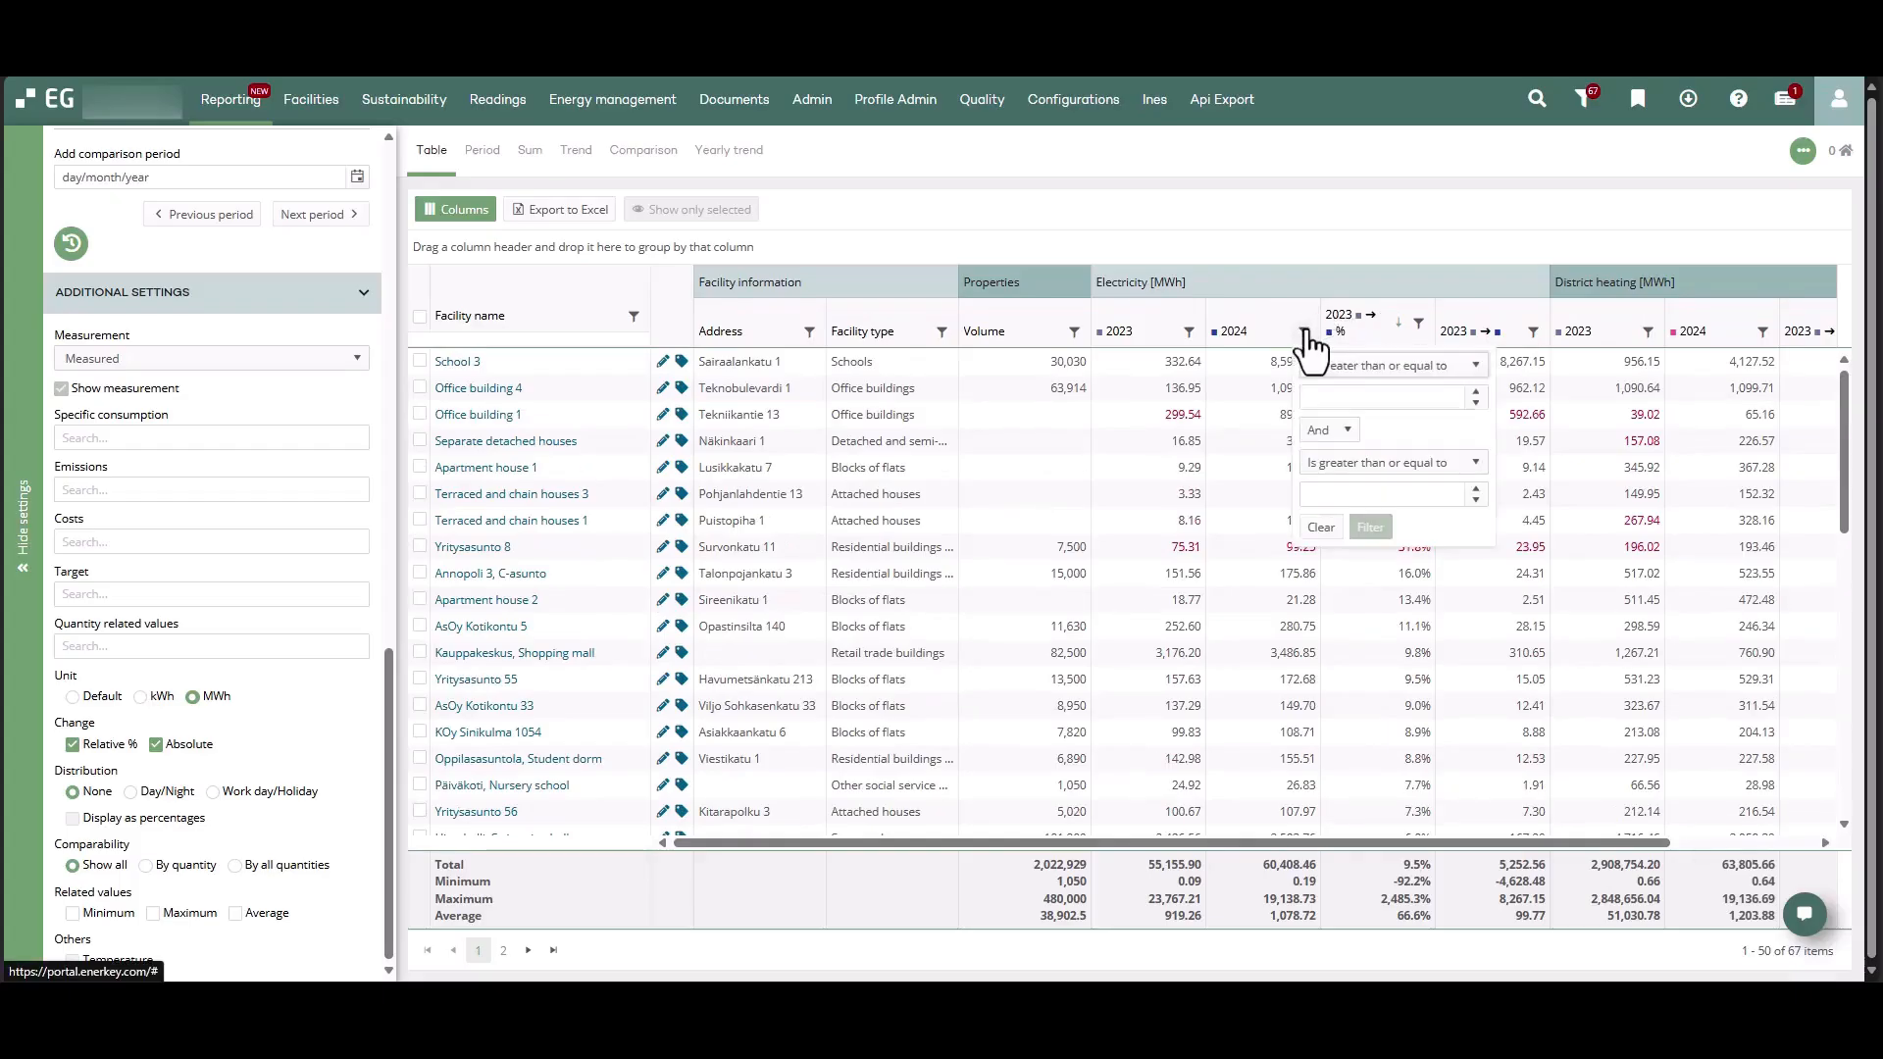
click(1323, 396)
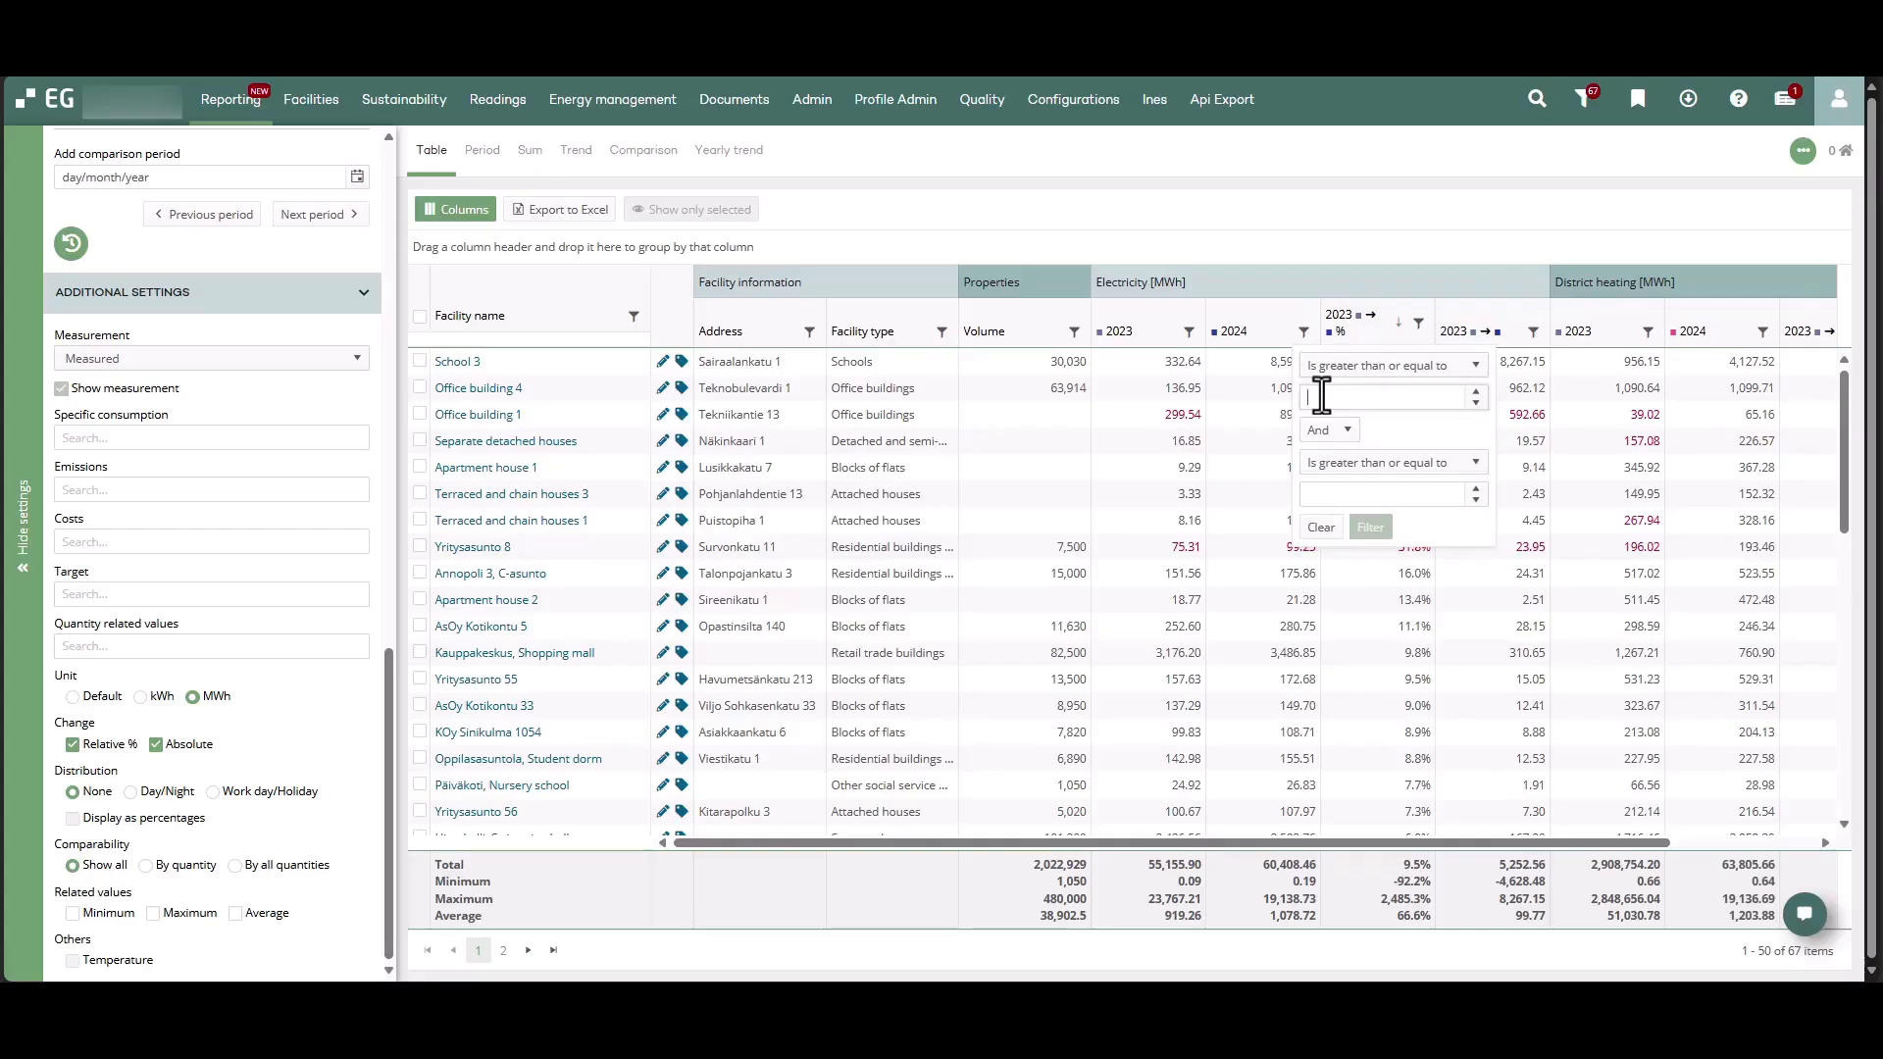
text(100)
click(1370, 527)
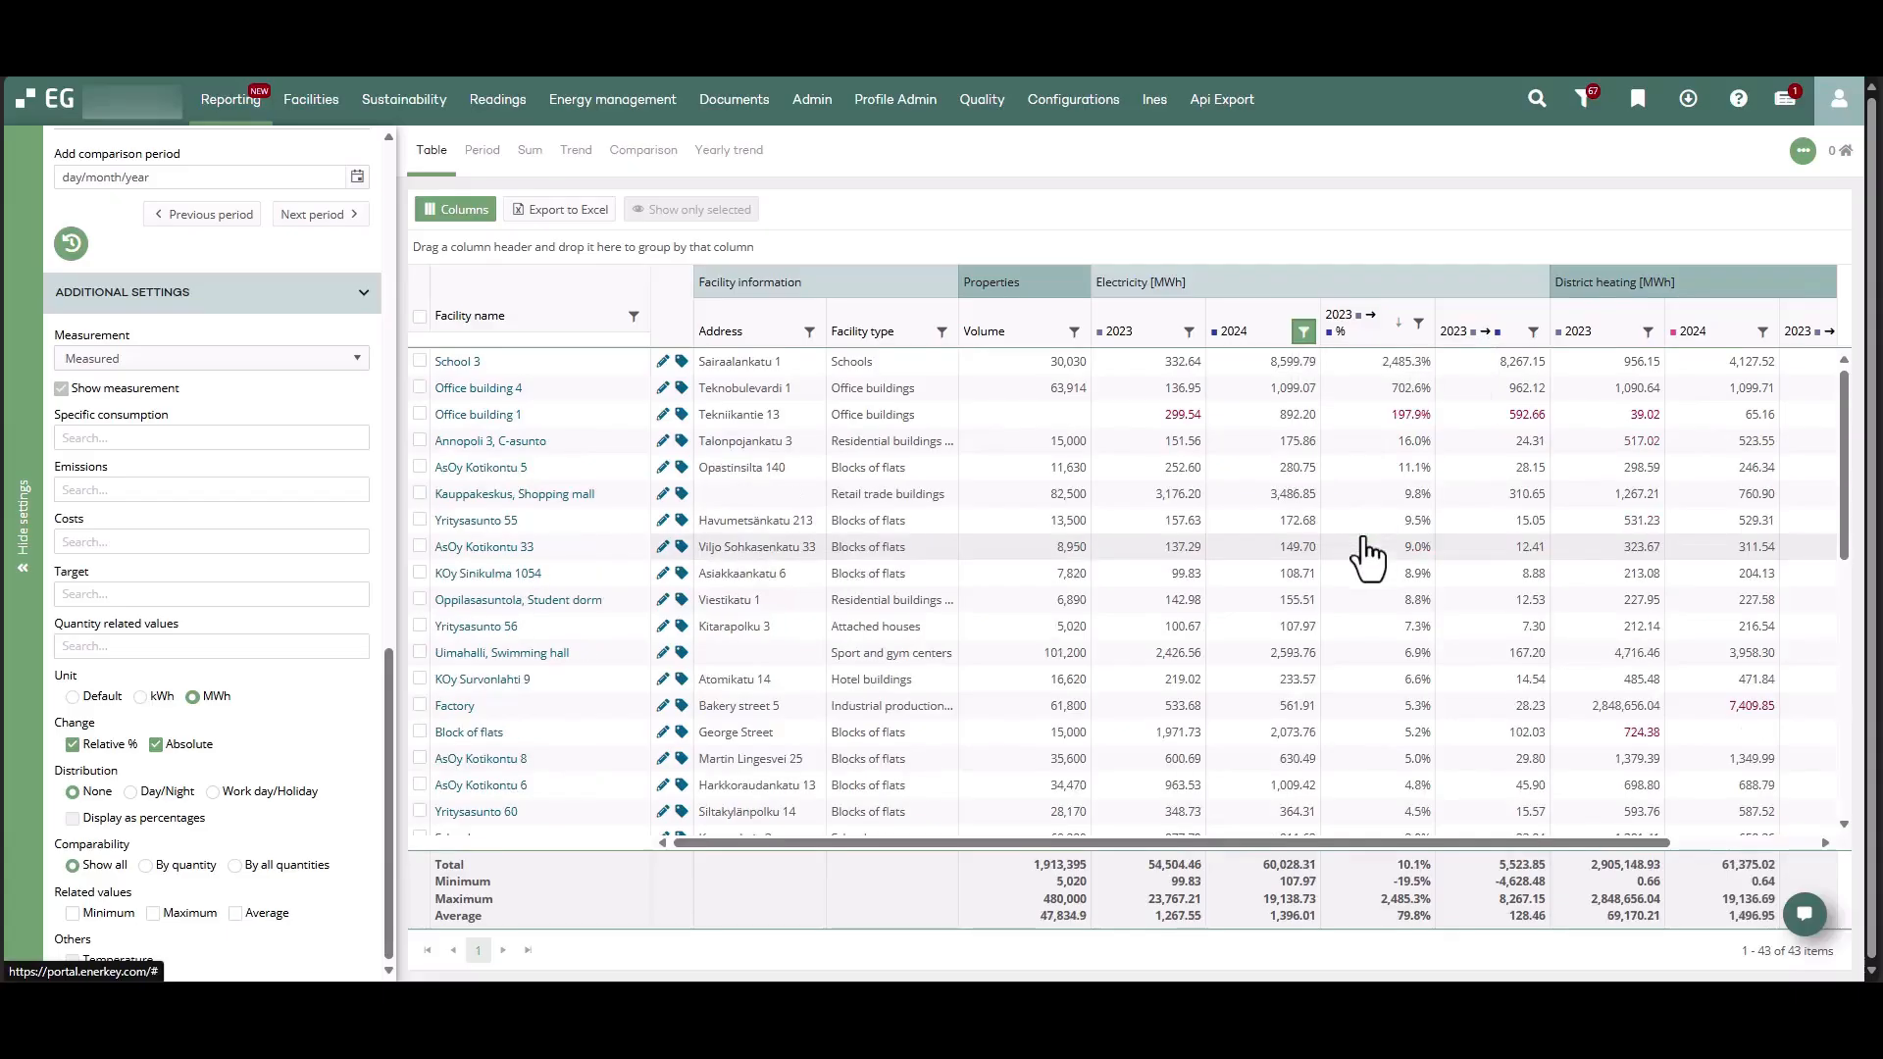
Clear the 2024 electricity filter and highlight that column's total in the summary rows
click(1303, 333)
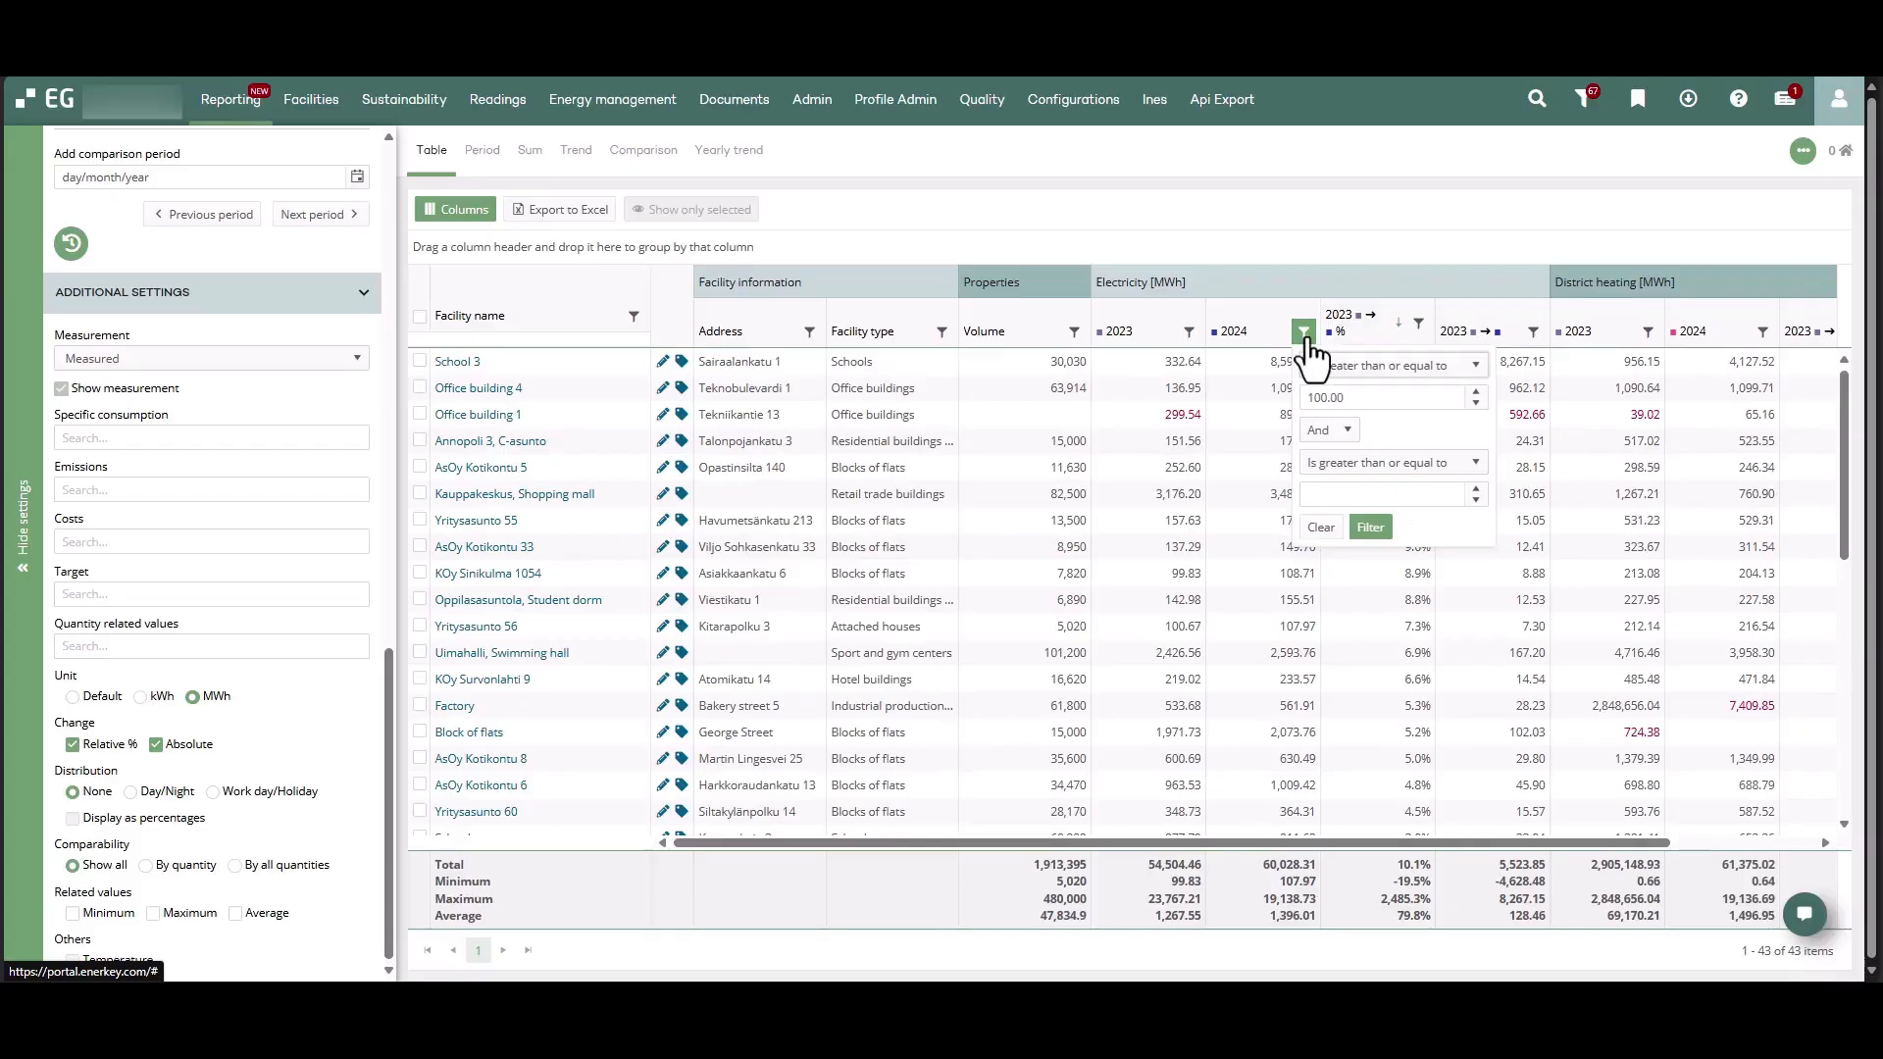
click(1319, 529)
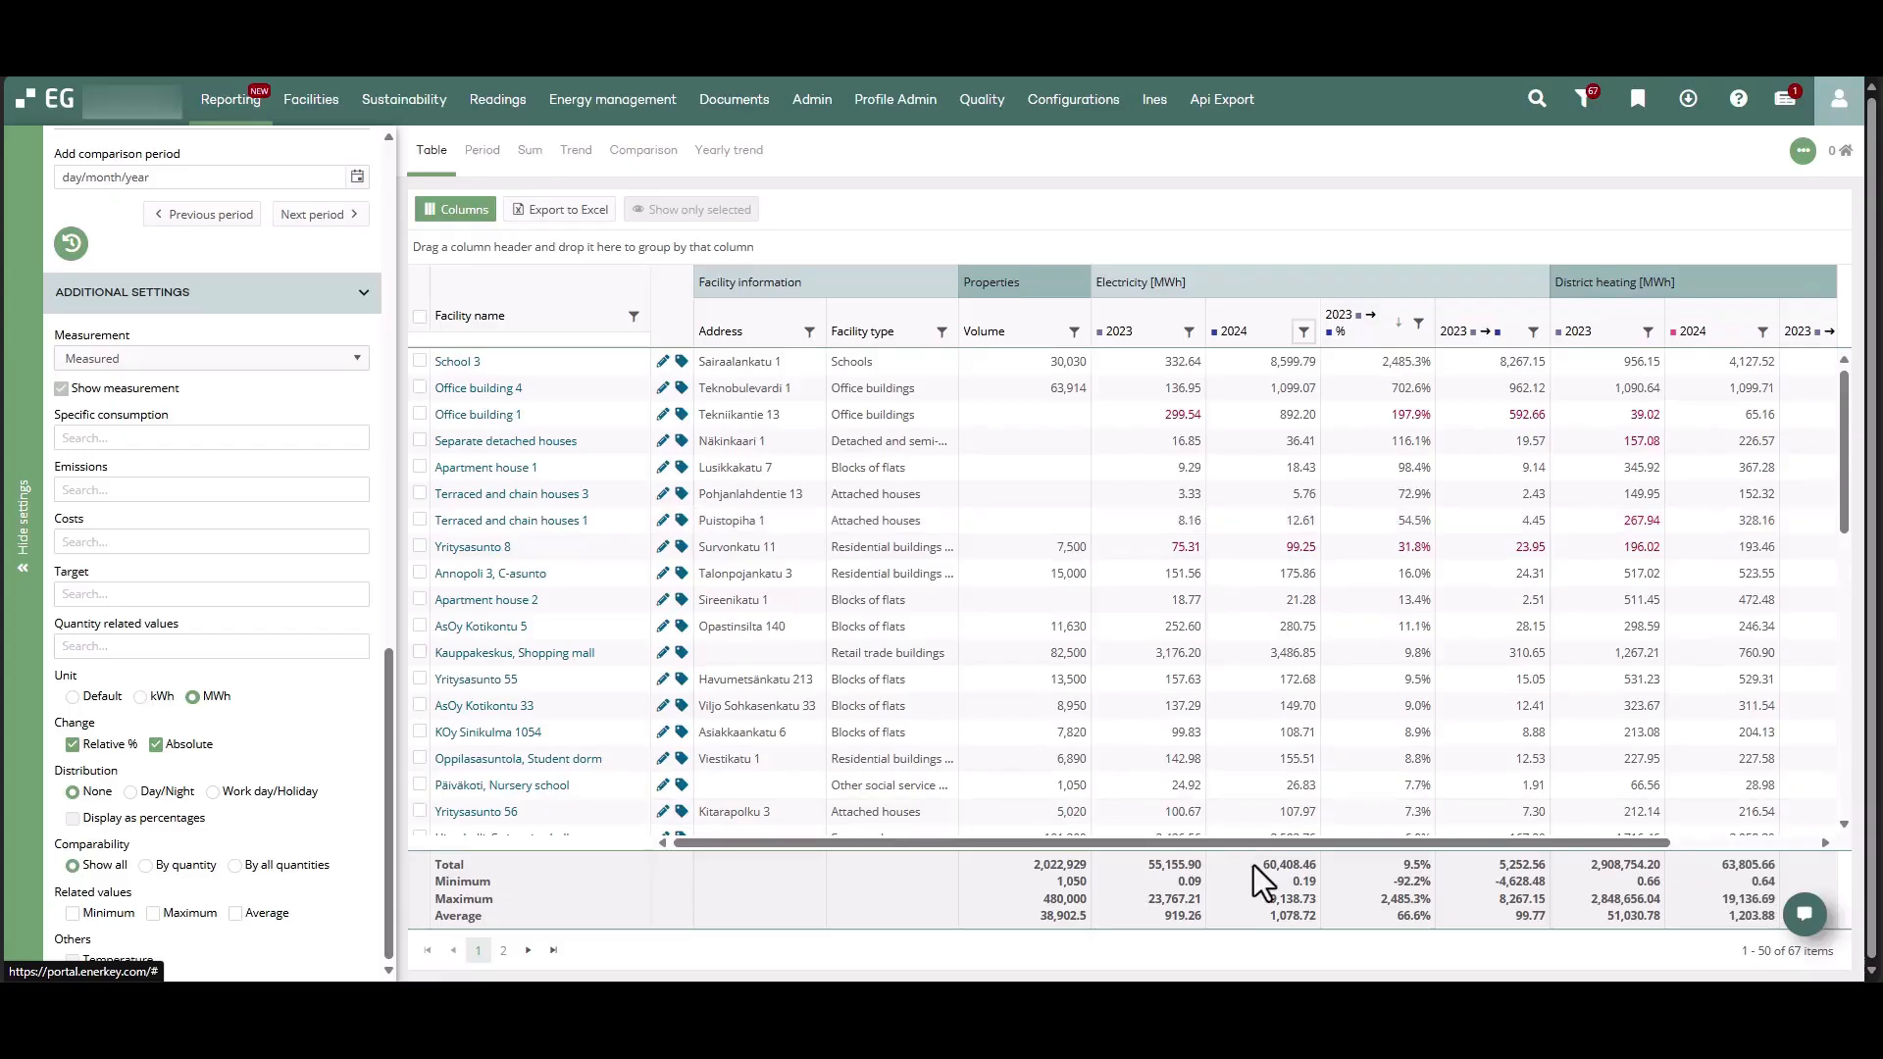
drag(1255, 865, 1326, 867)
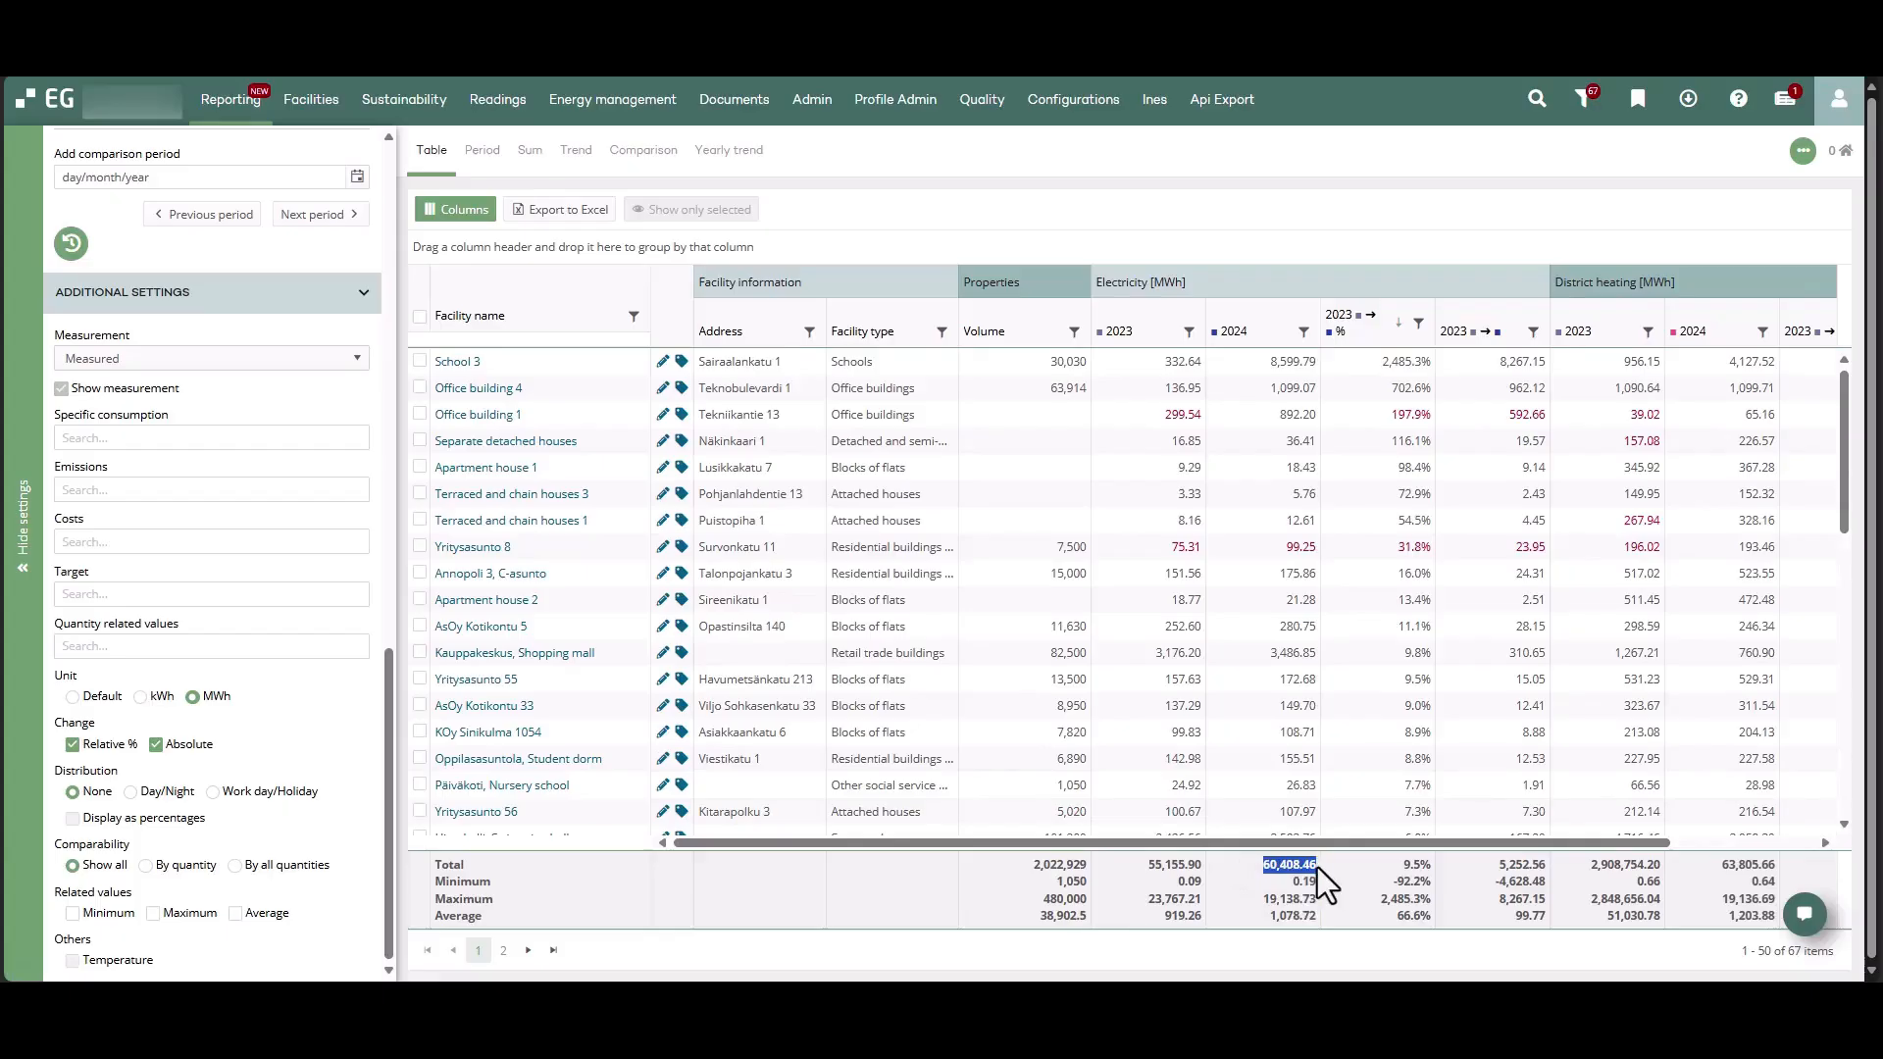
click(1333, 867)
Filter 2024 electricity to values greater than or equal to 100 again to check the column total, and clear the filter
click(1303, 331)
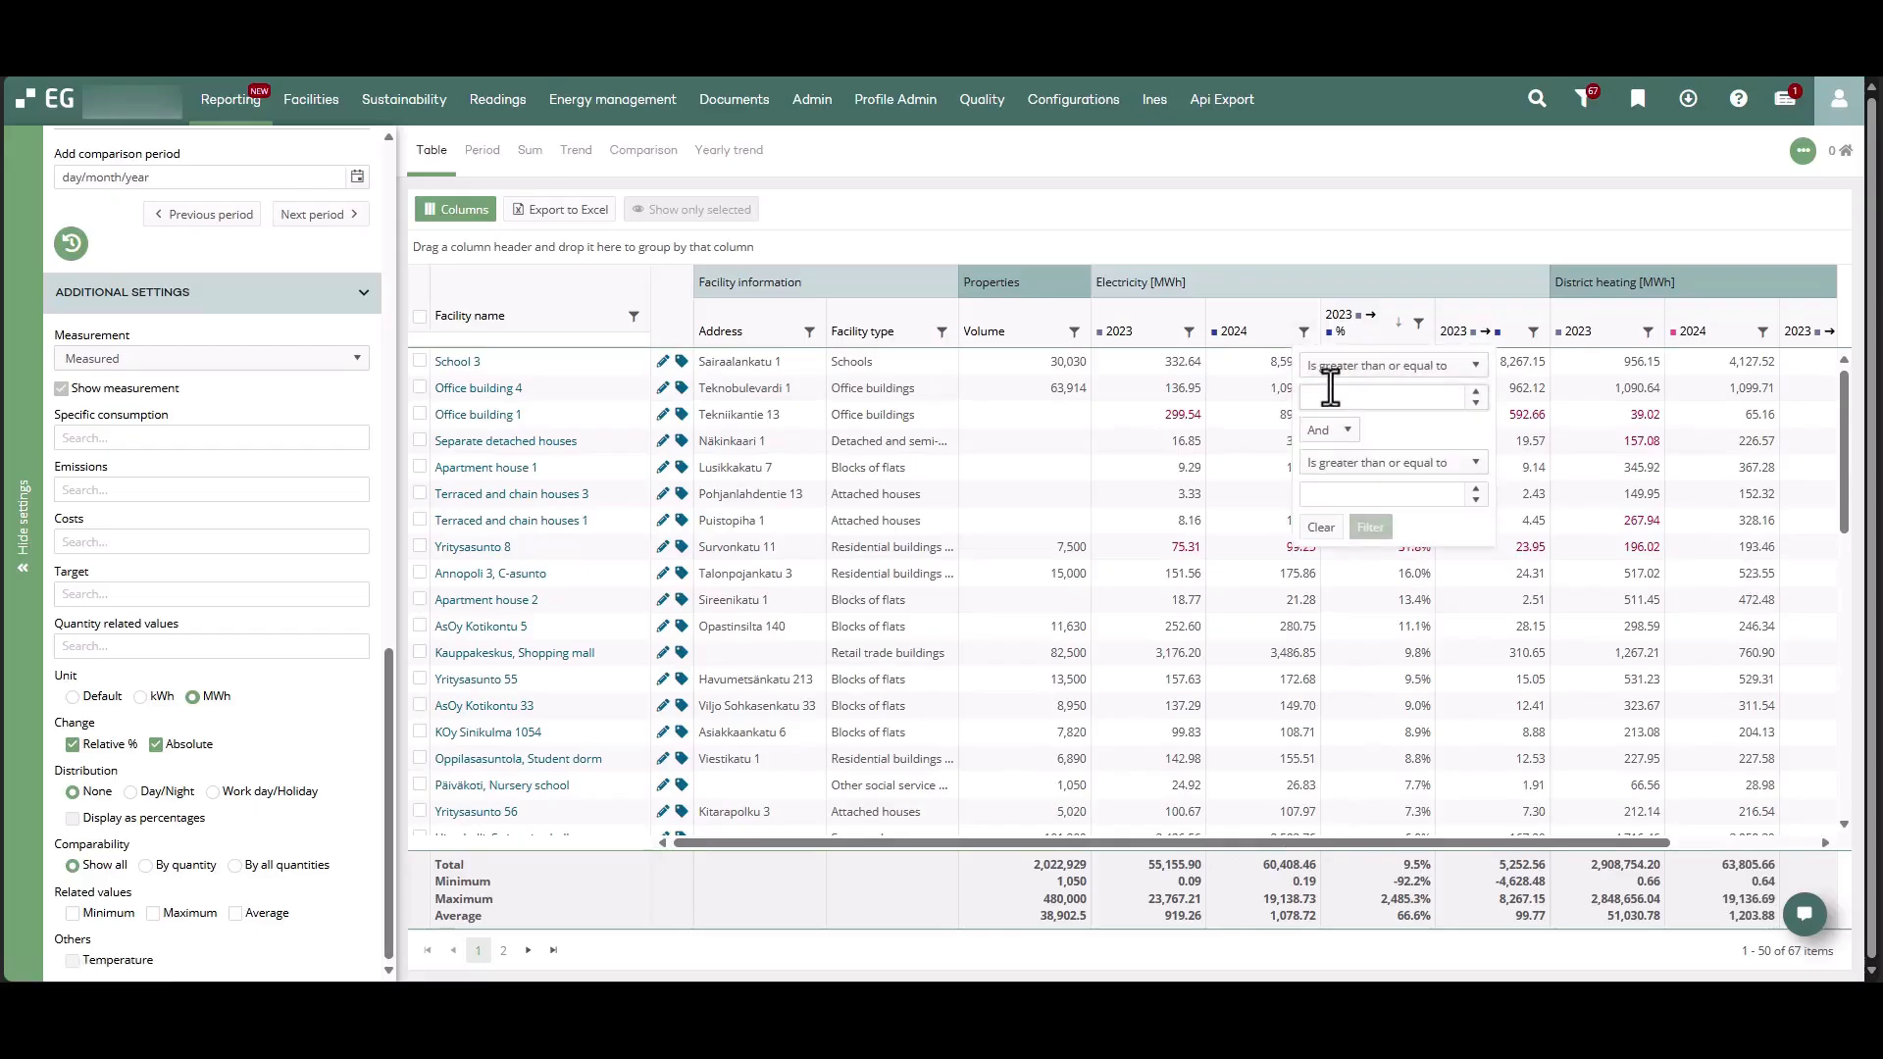
click(1330, 389)
text(100)
click(1370, 530)
drag(1265, 867, 1320, 867)
click(1326, 868)
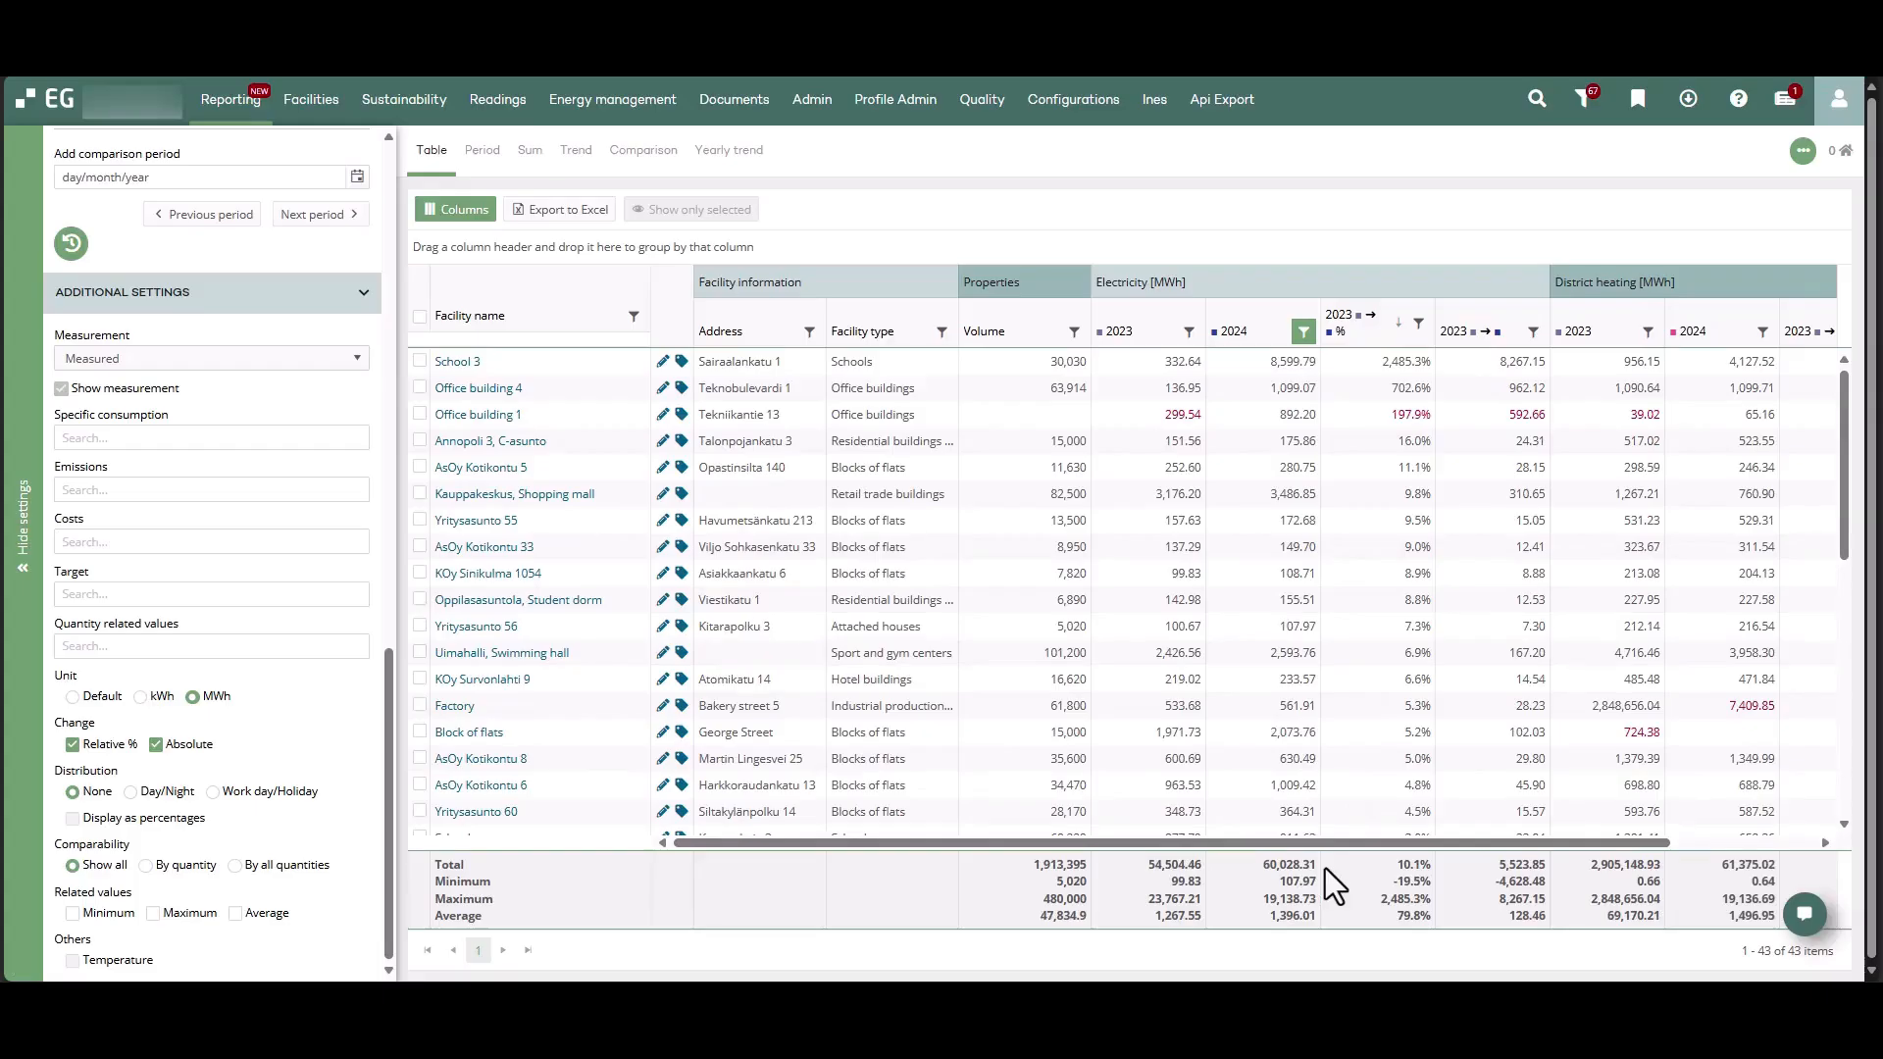
click(1304, 333)
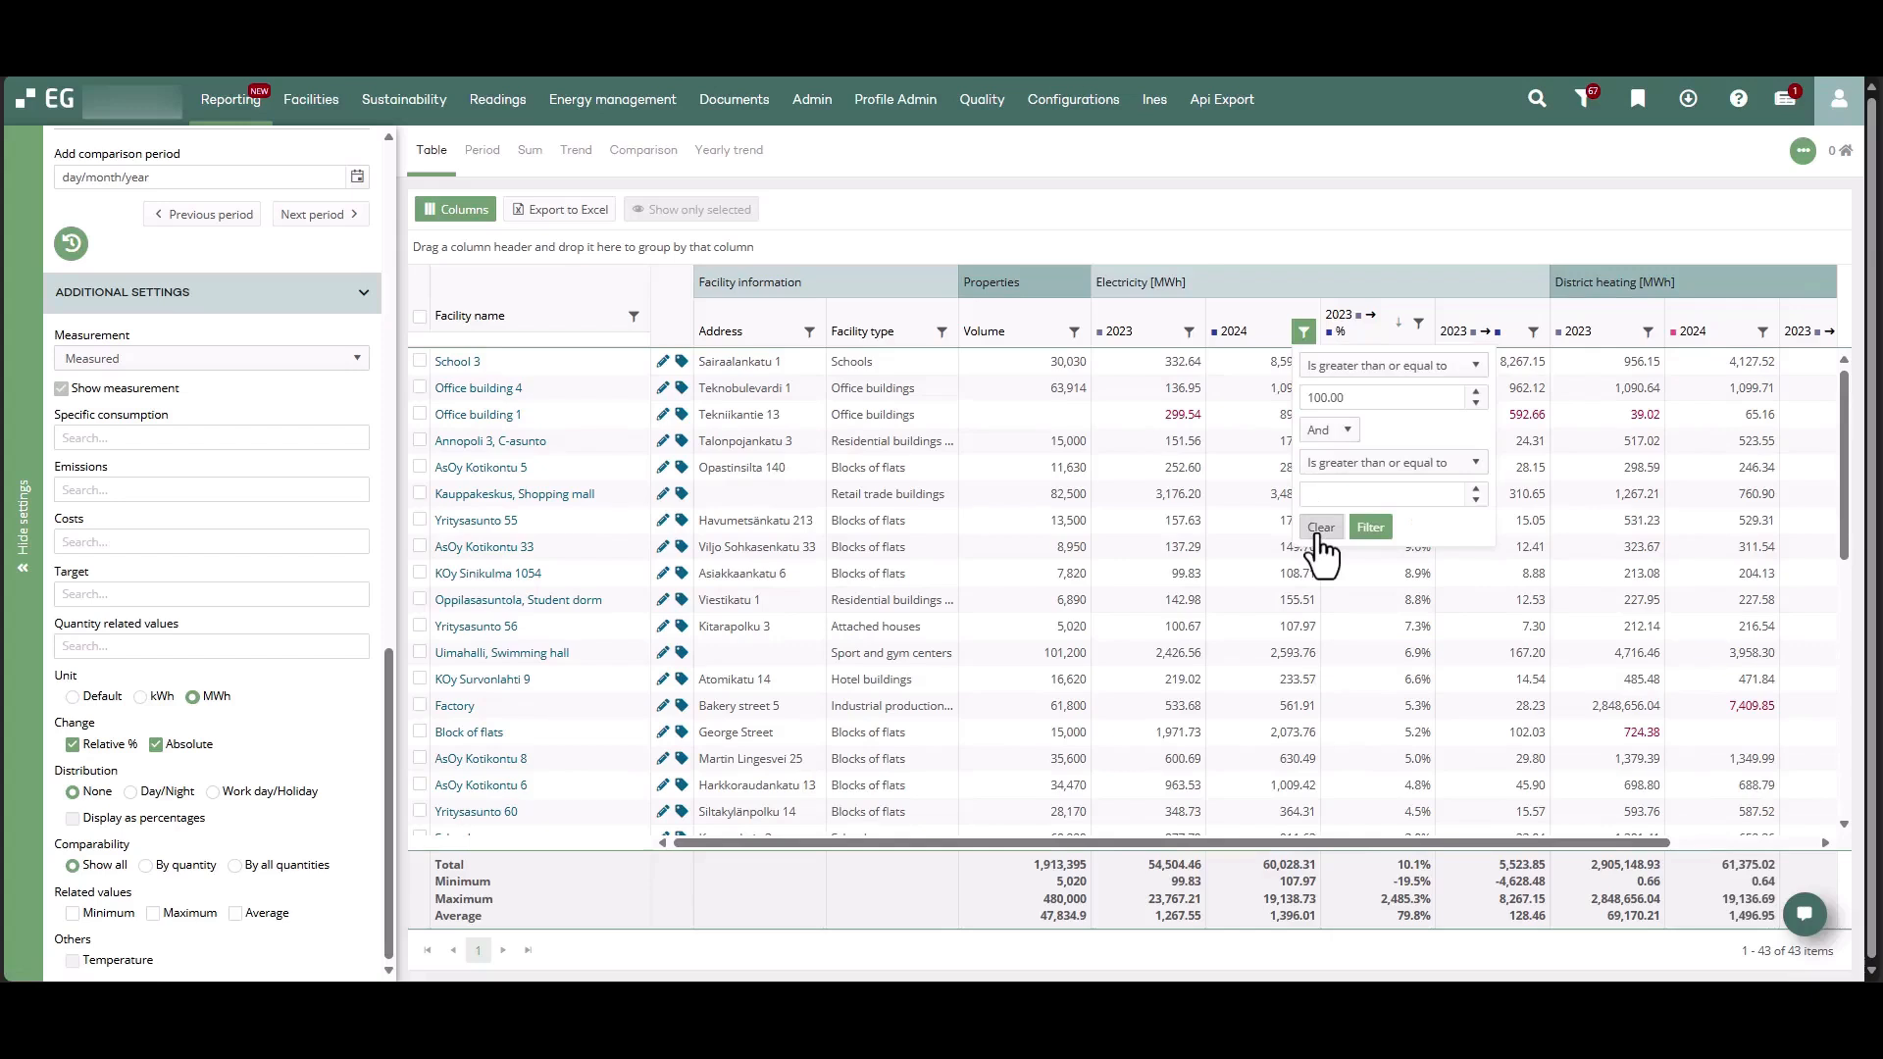
click(1321, 529)
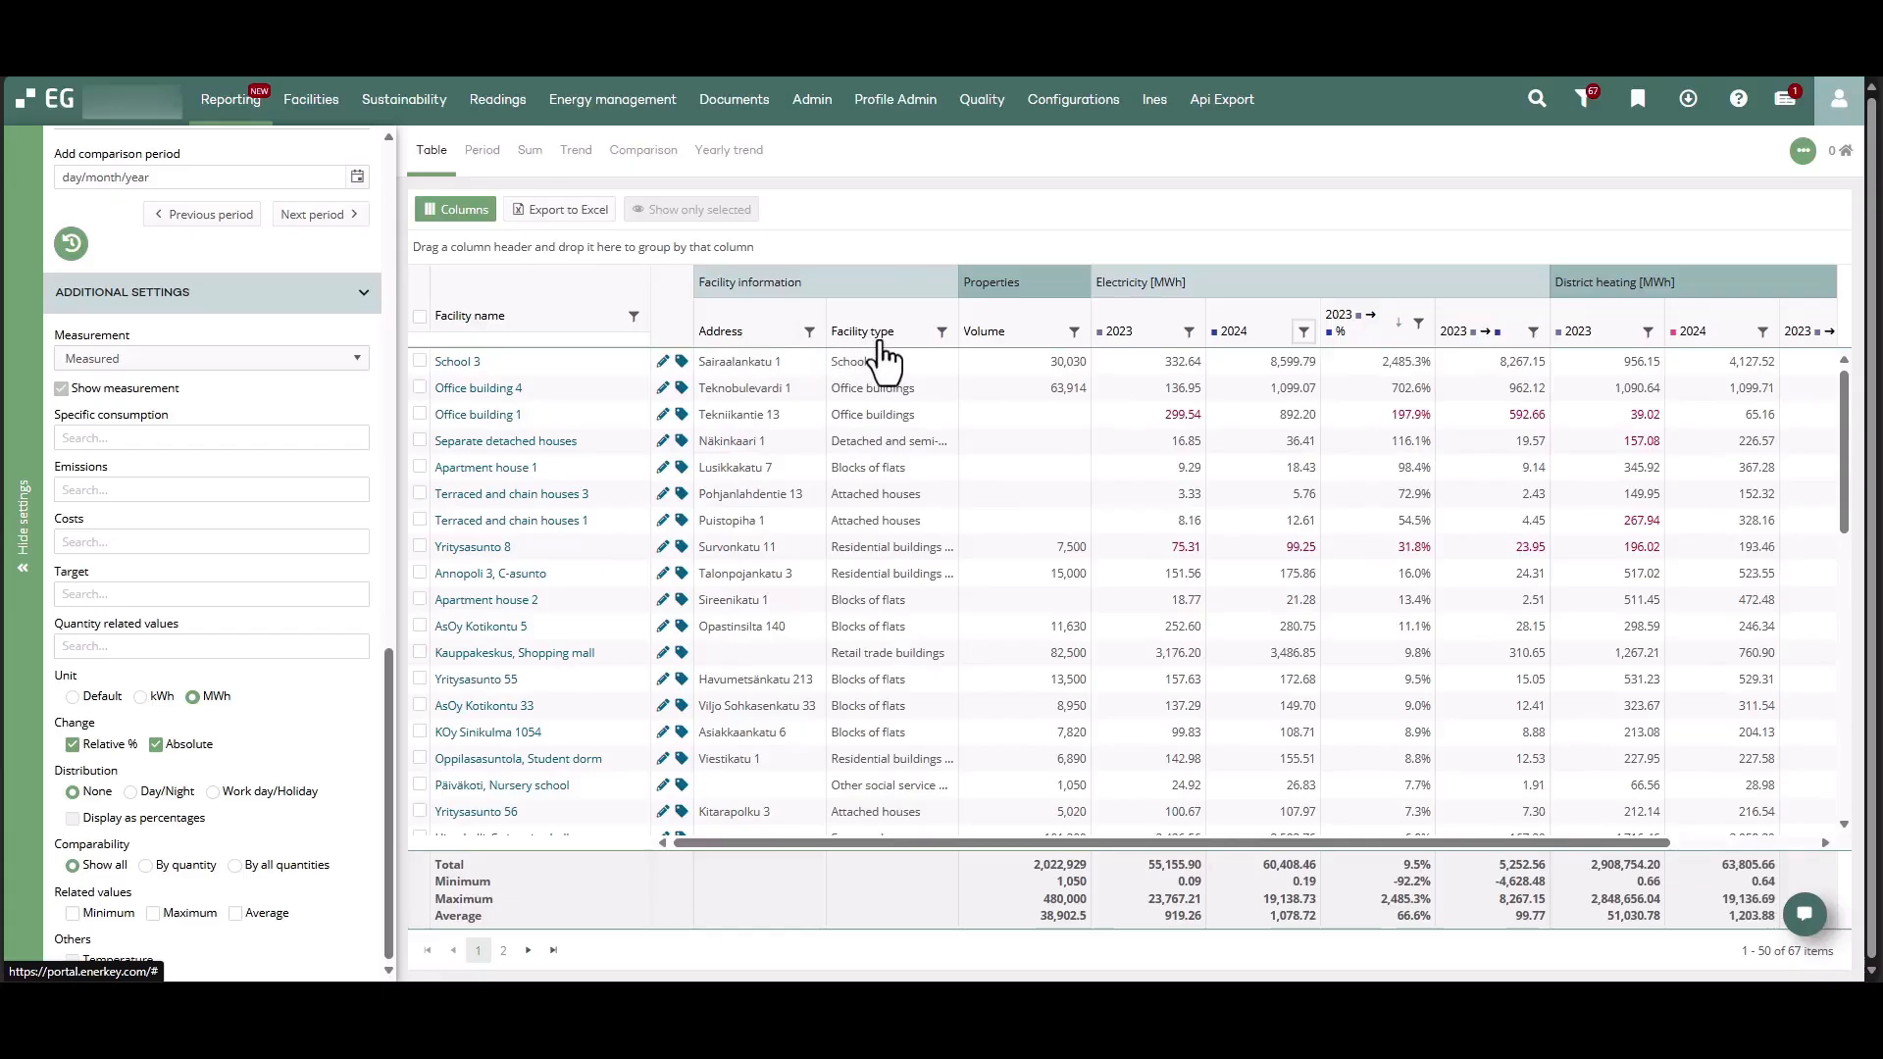
Group the facilities by Facility type and look through the groups and their totals
drag(882, 358, 589, 236)
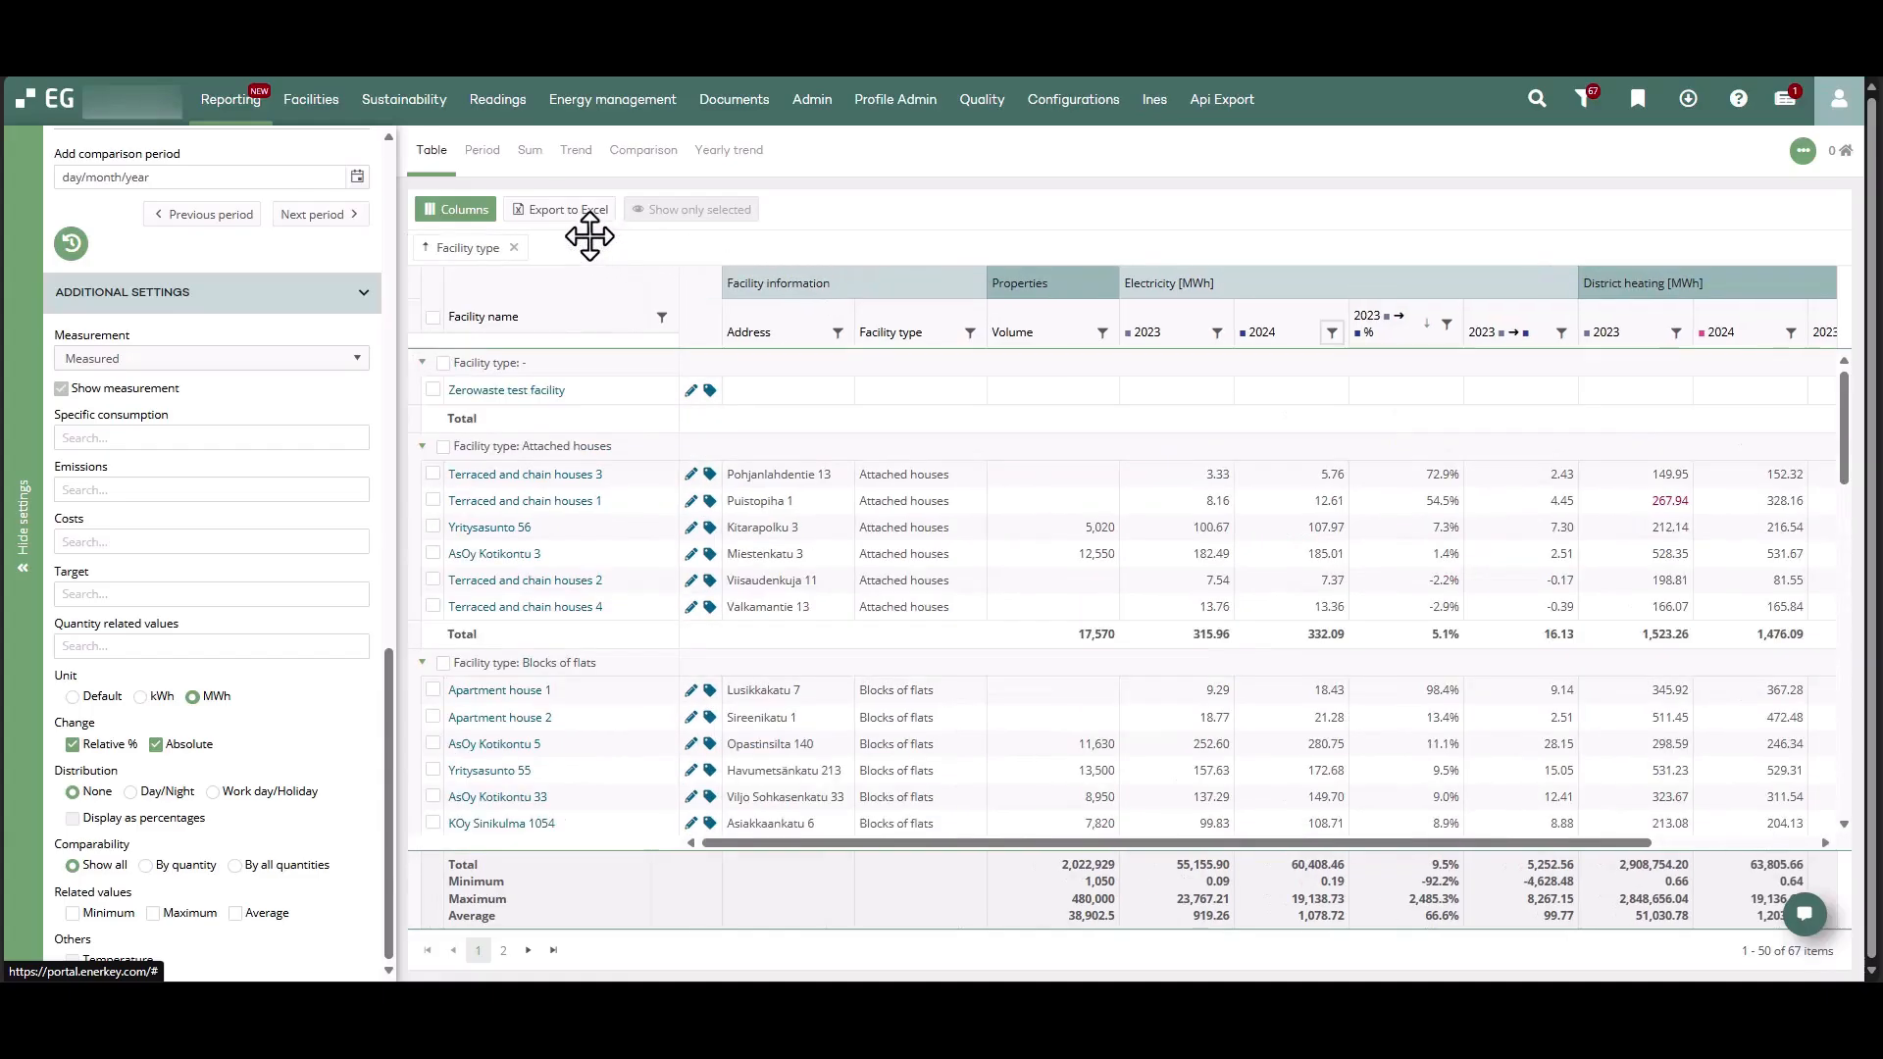
scroll(901, 680, down, 6)
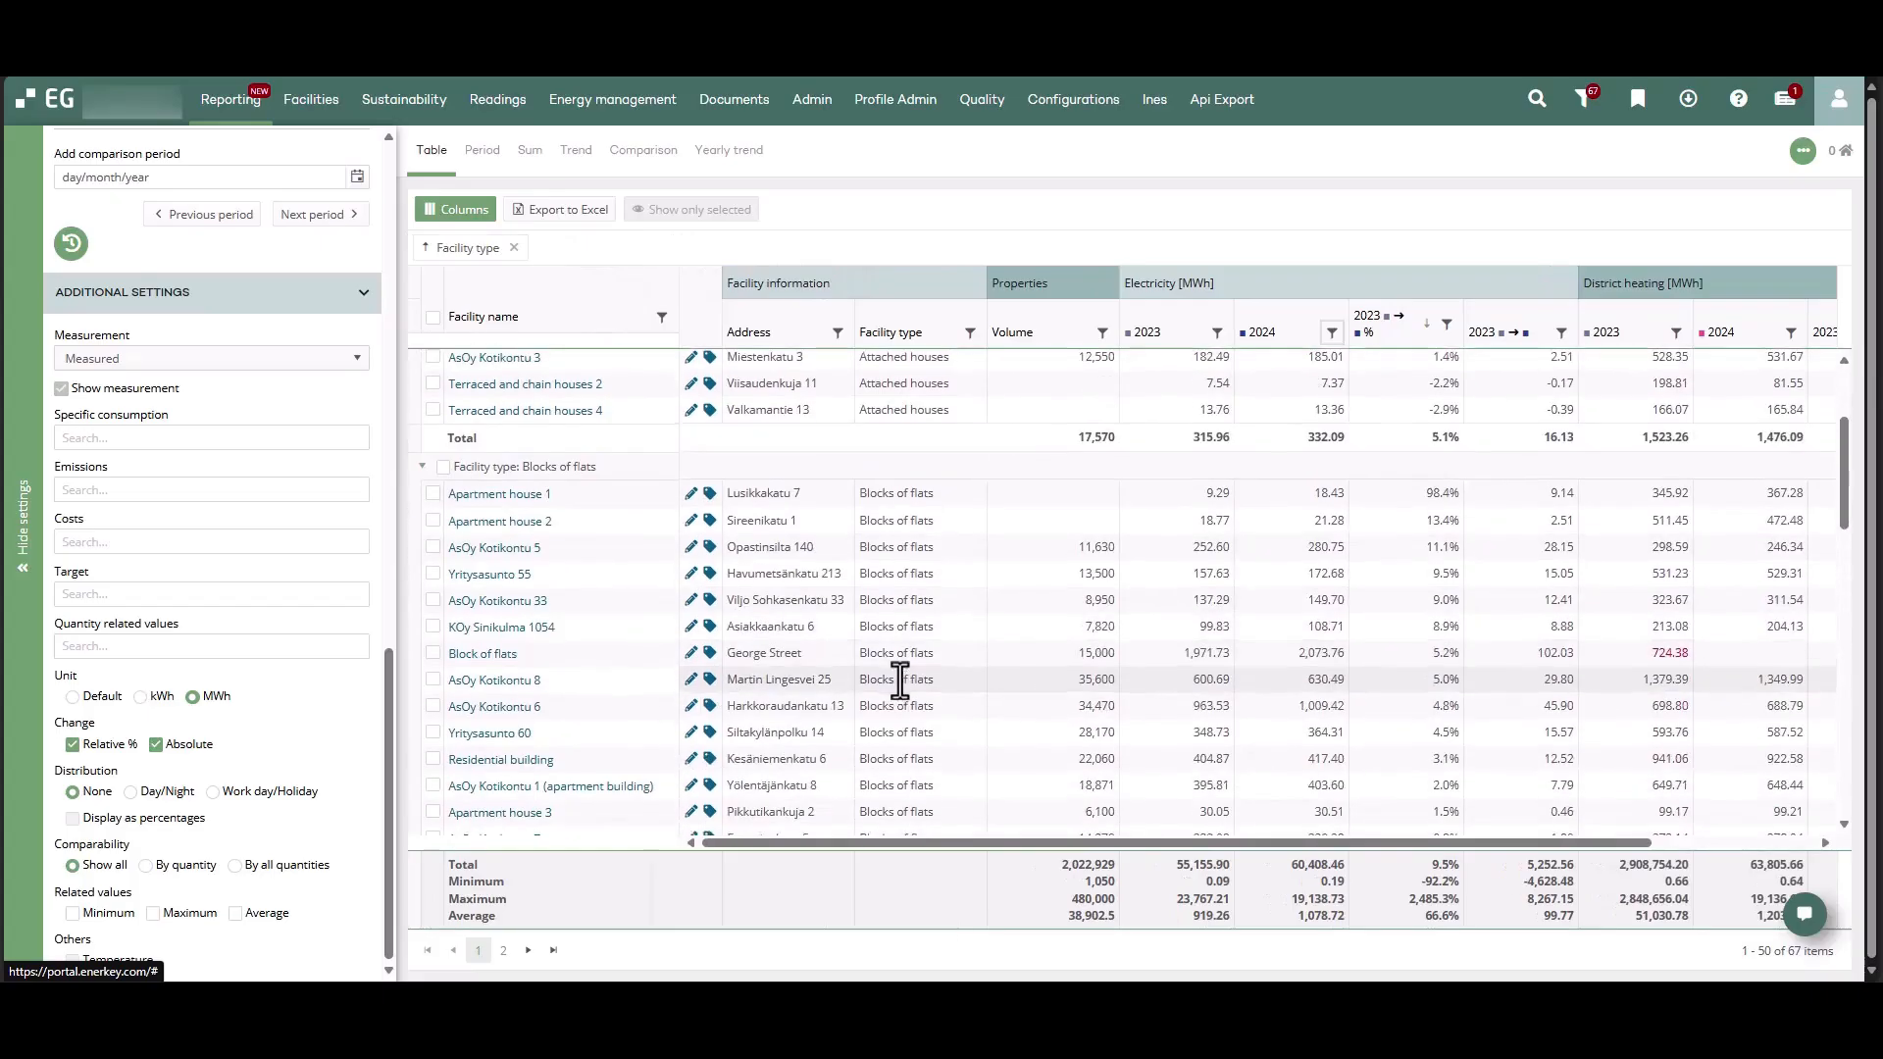
scroll(900, 680, down, 8)
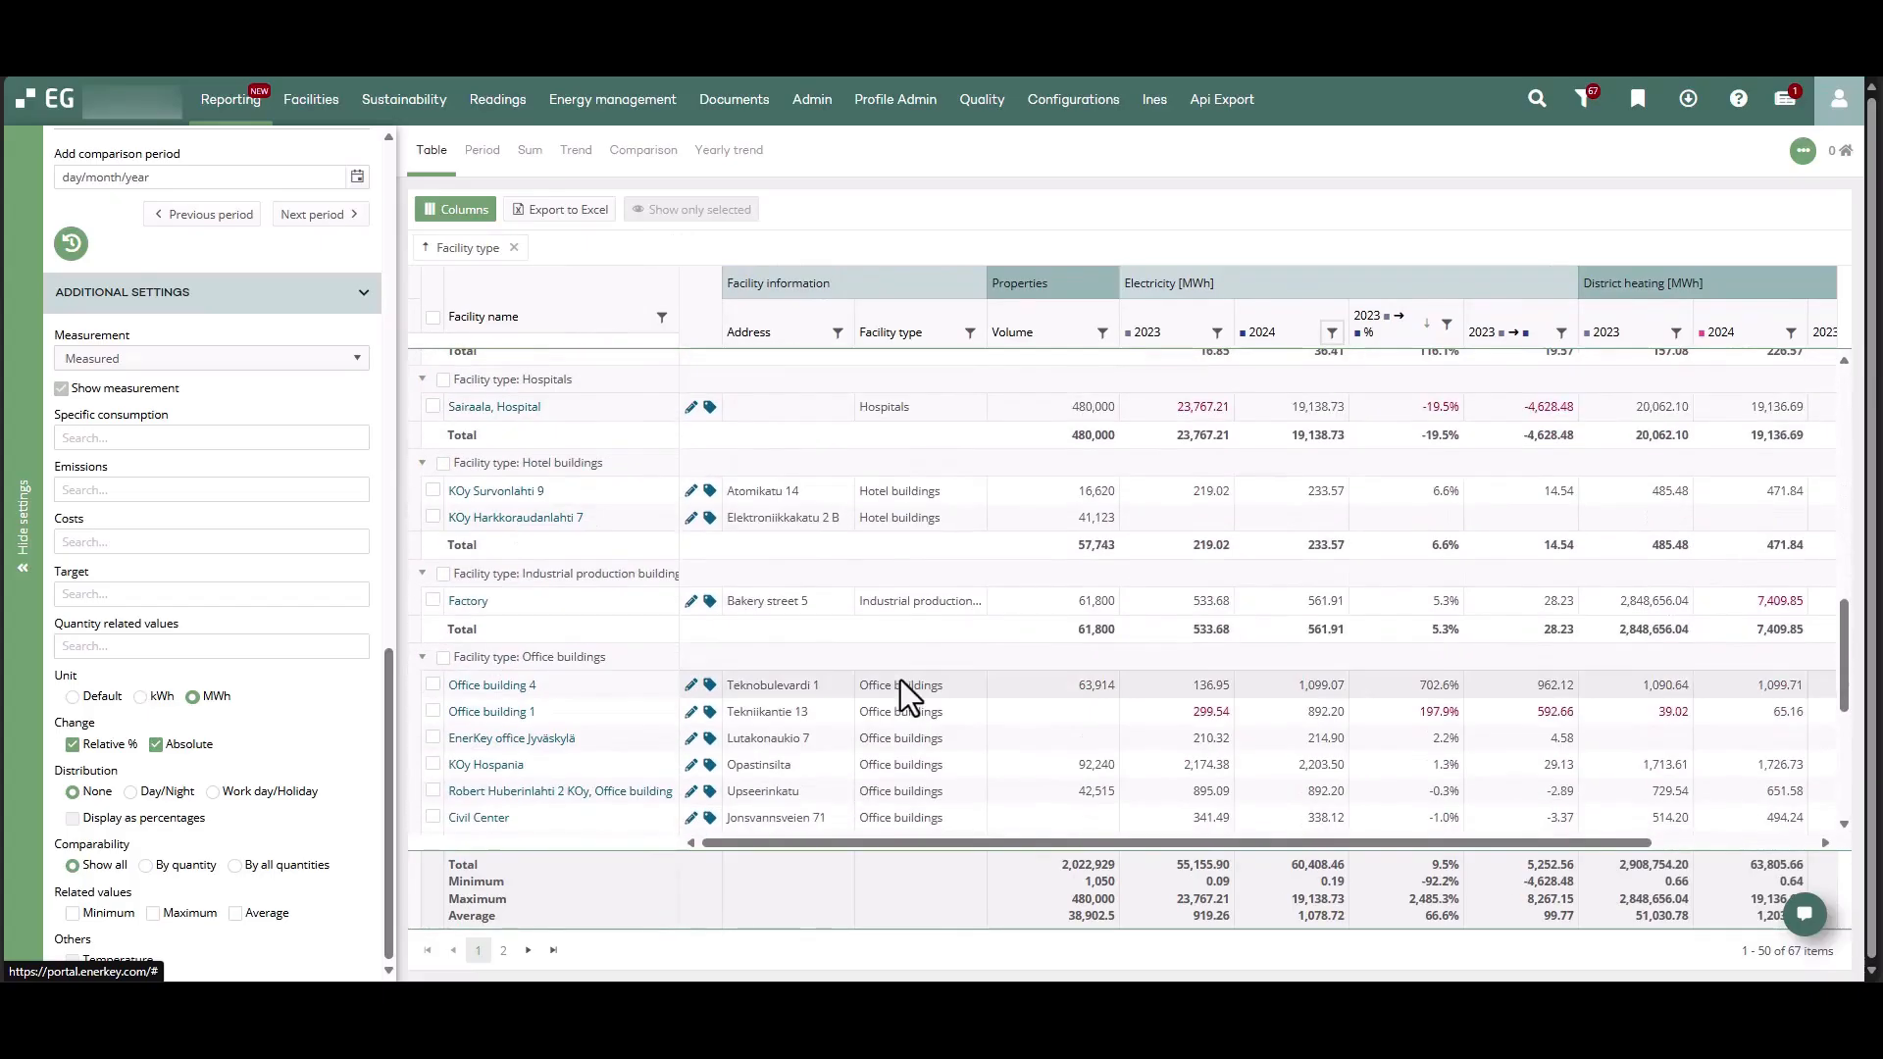
scroll(900, 680, down, 3)
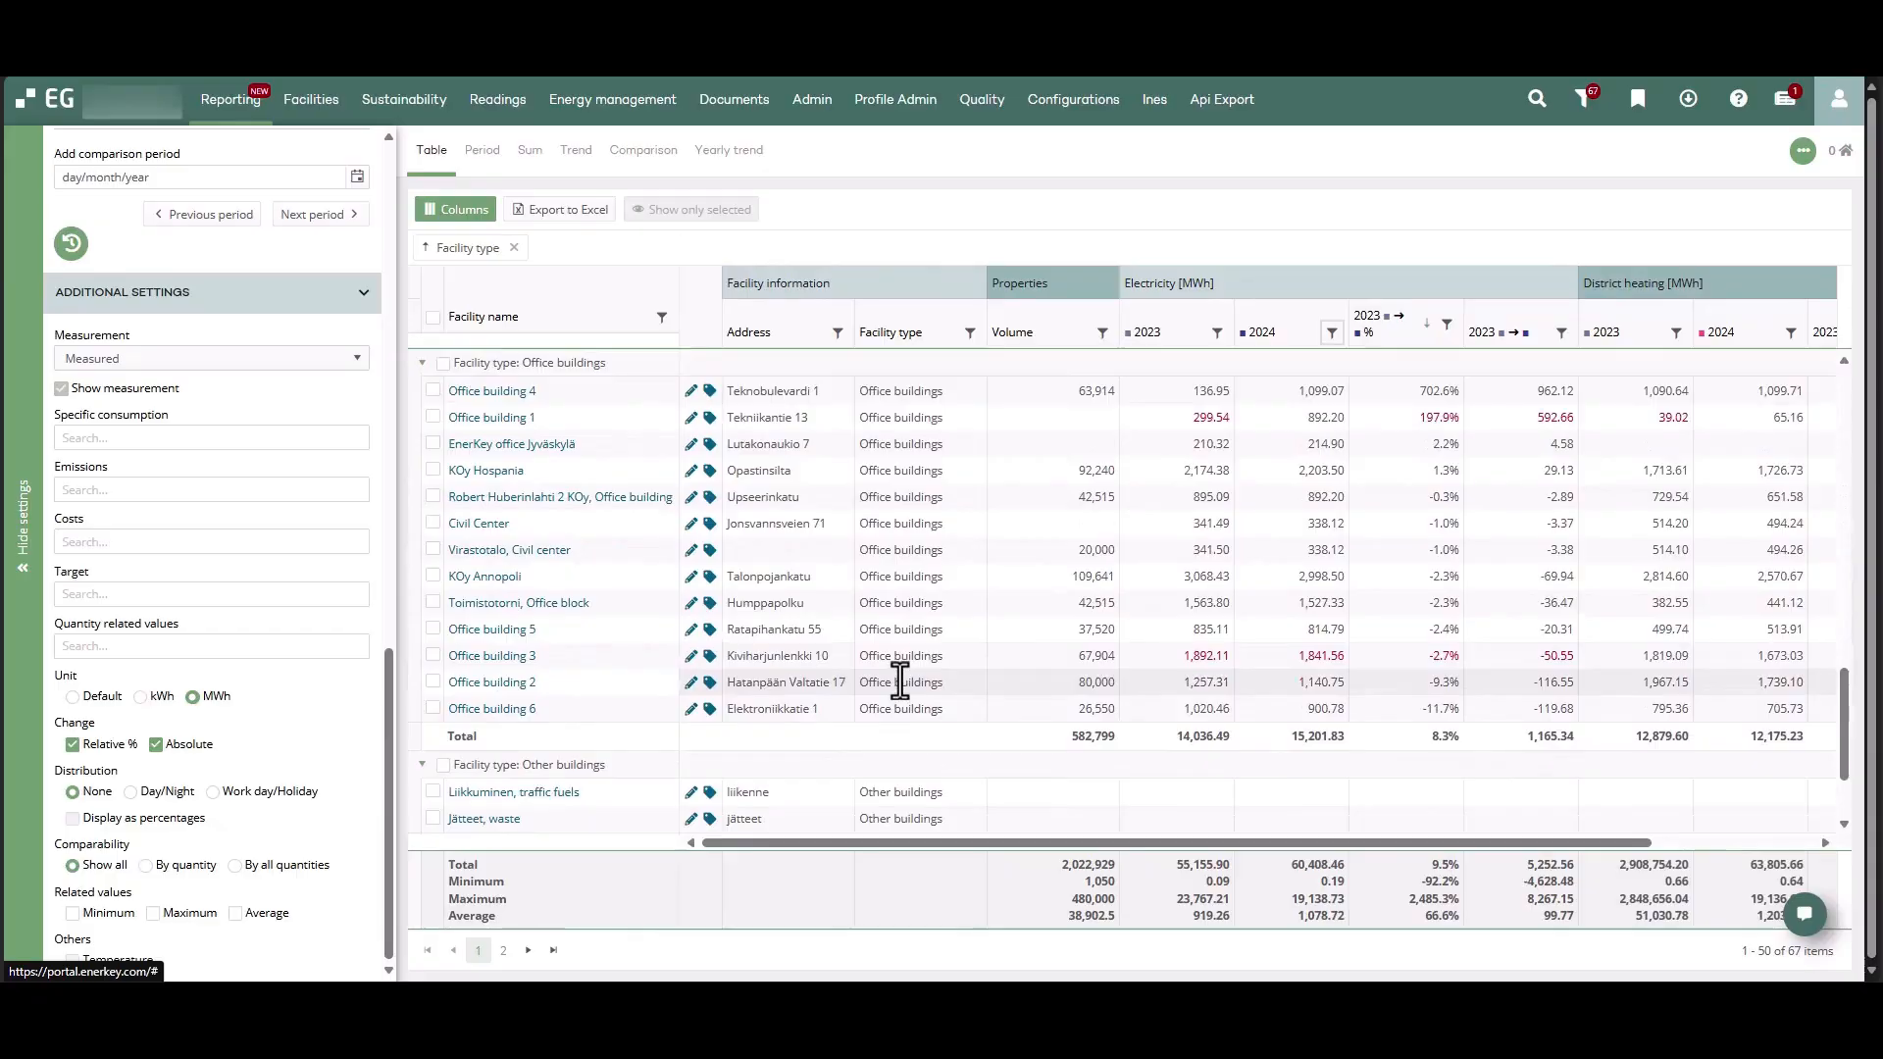
scroll(901, 680, down, 4)
scroll(900, 680, up, 10)
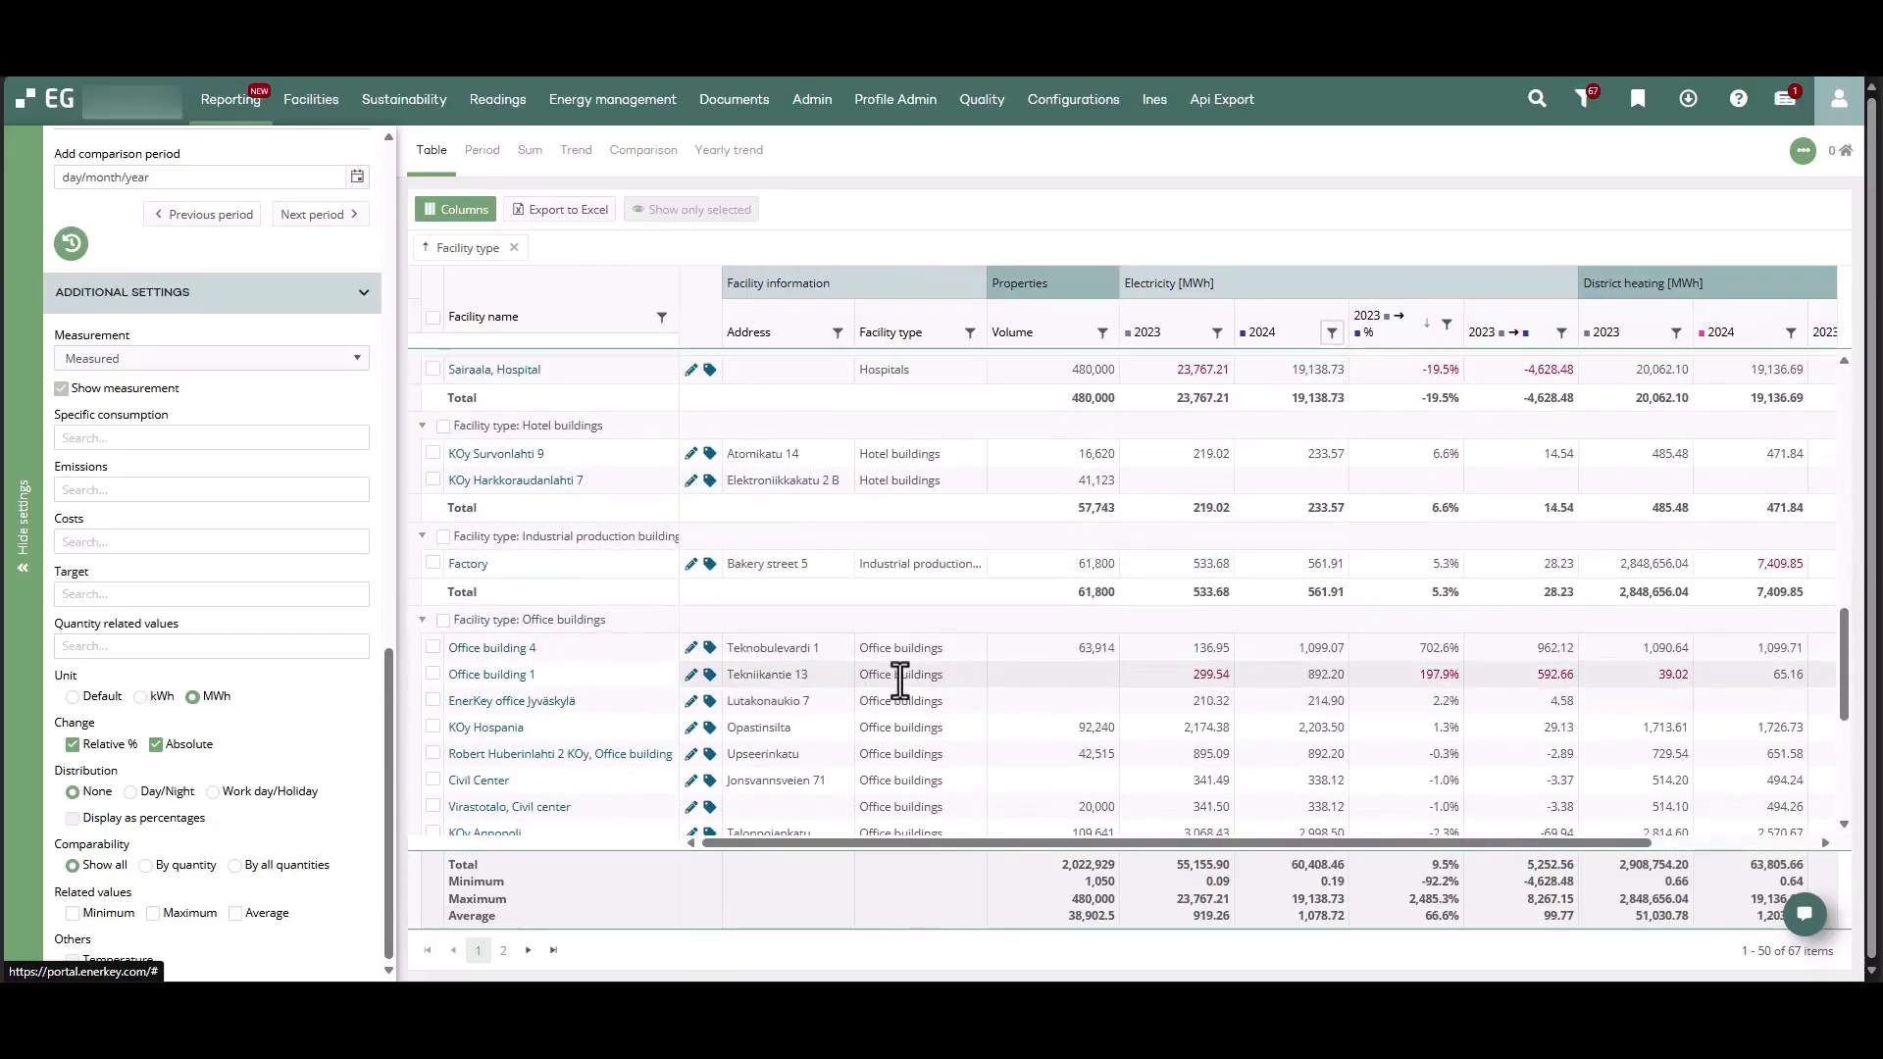
scroll(901, 679, up, 2)
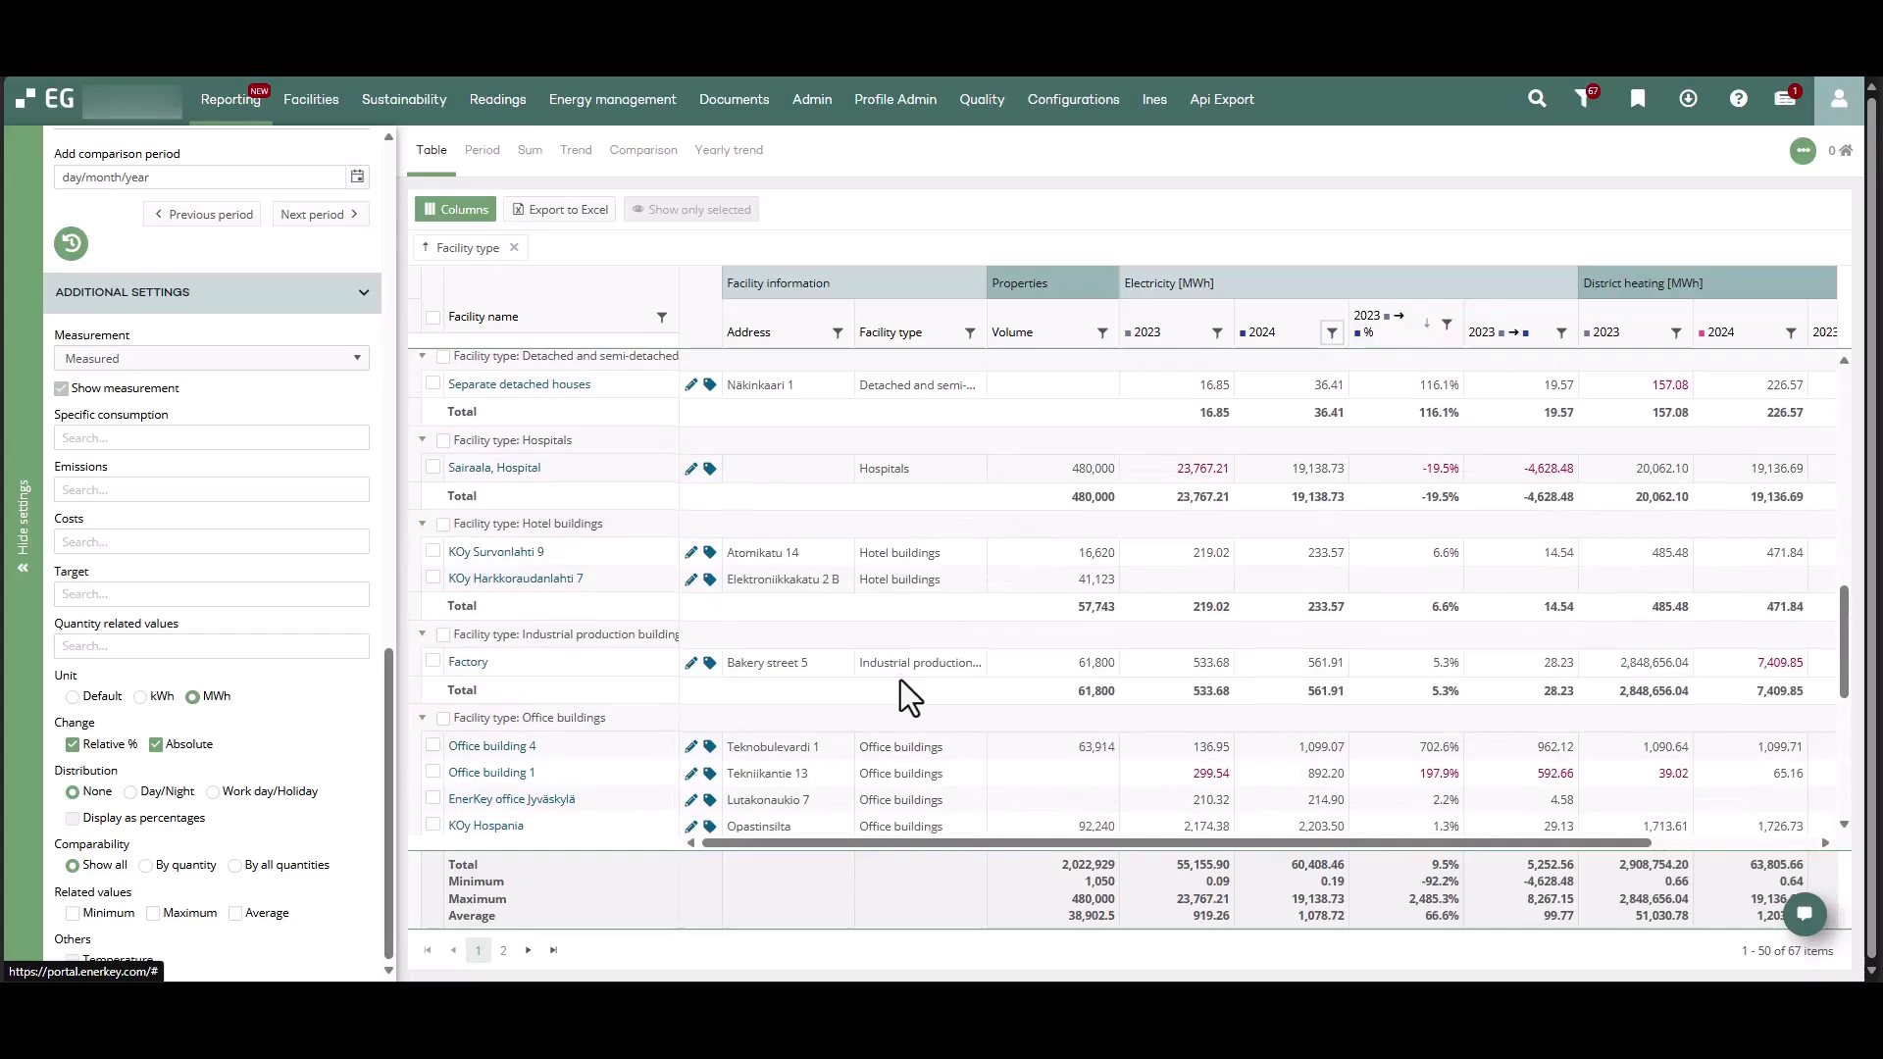
scroll(900, 680, up, 10)
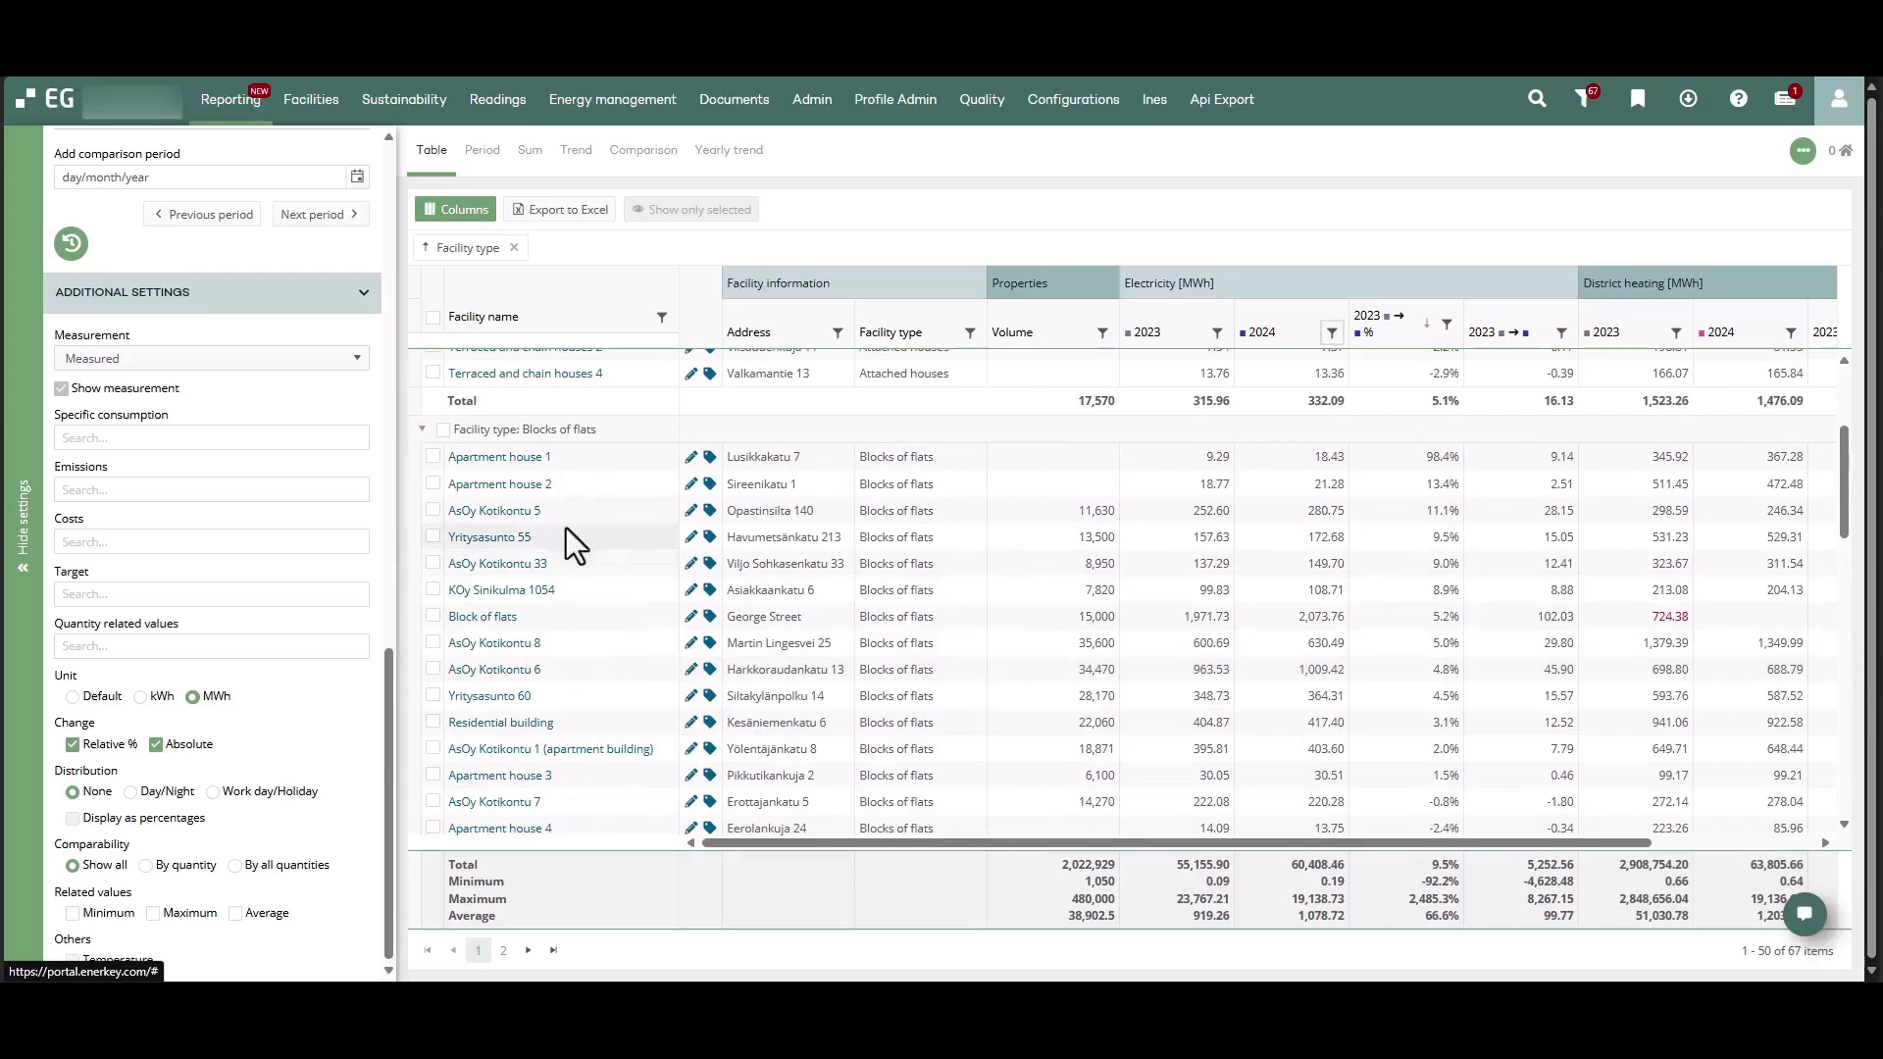
Select all facilities in the Blocks of flats group, review the selection, and deselect the group
click(443, 430)
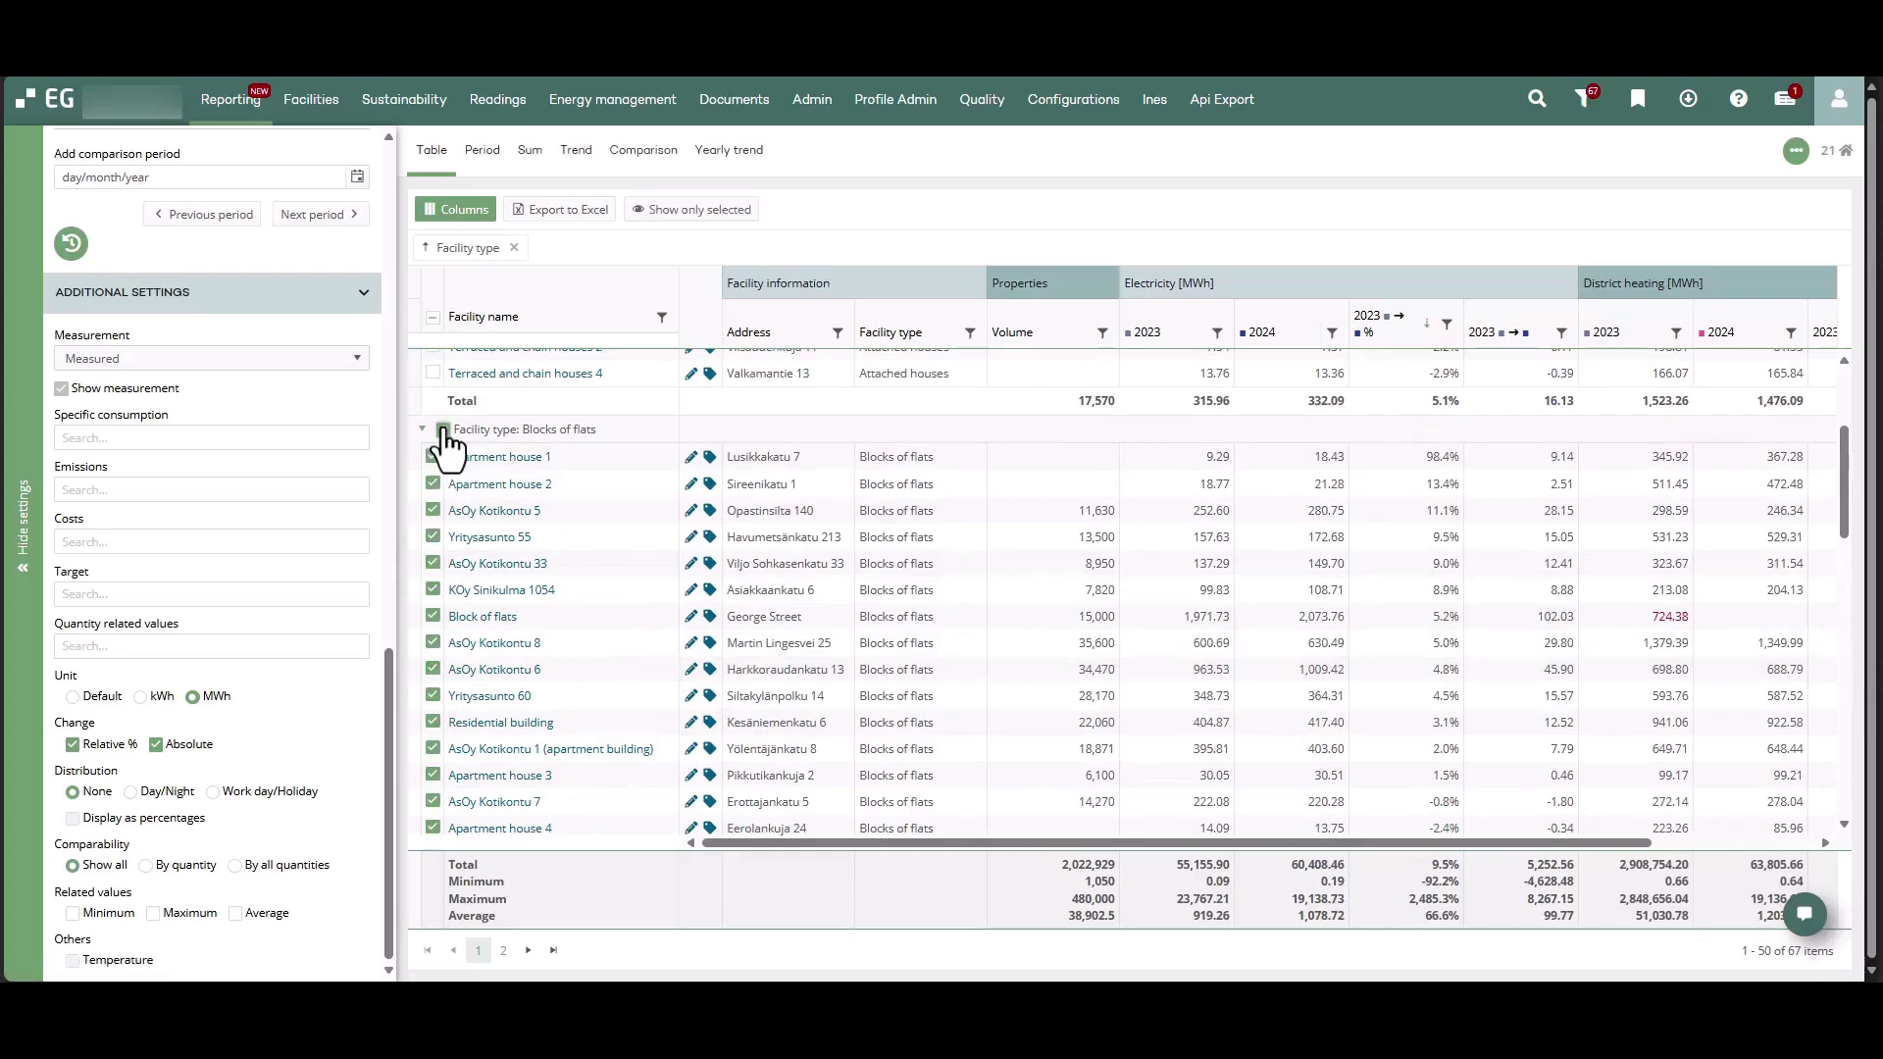
scroll(499, 647, down, 4)
scroll(499, 647, up, 4)
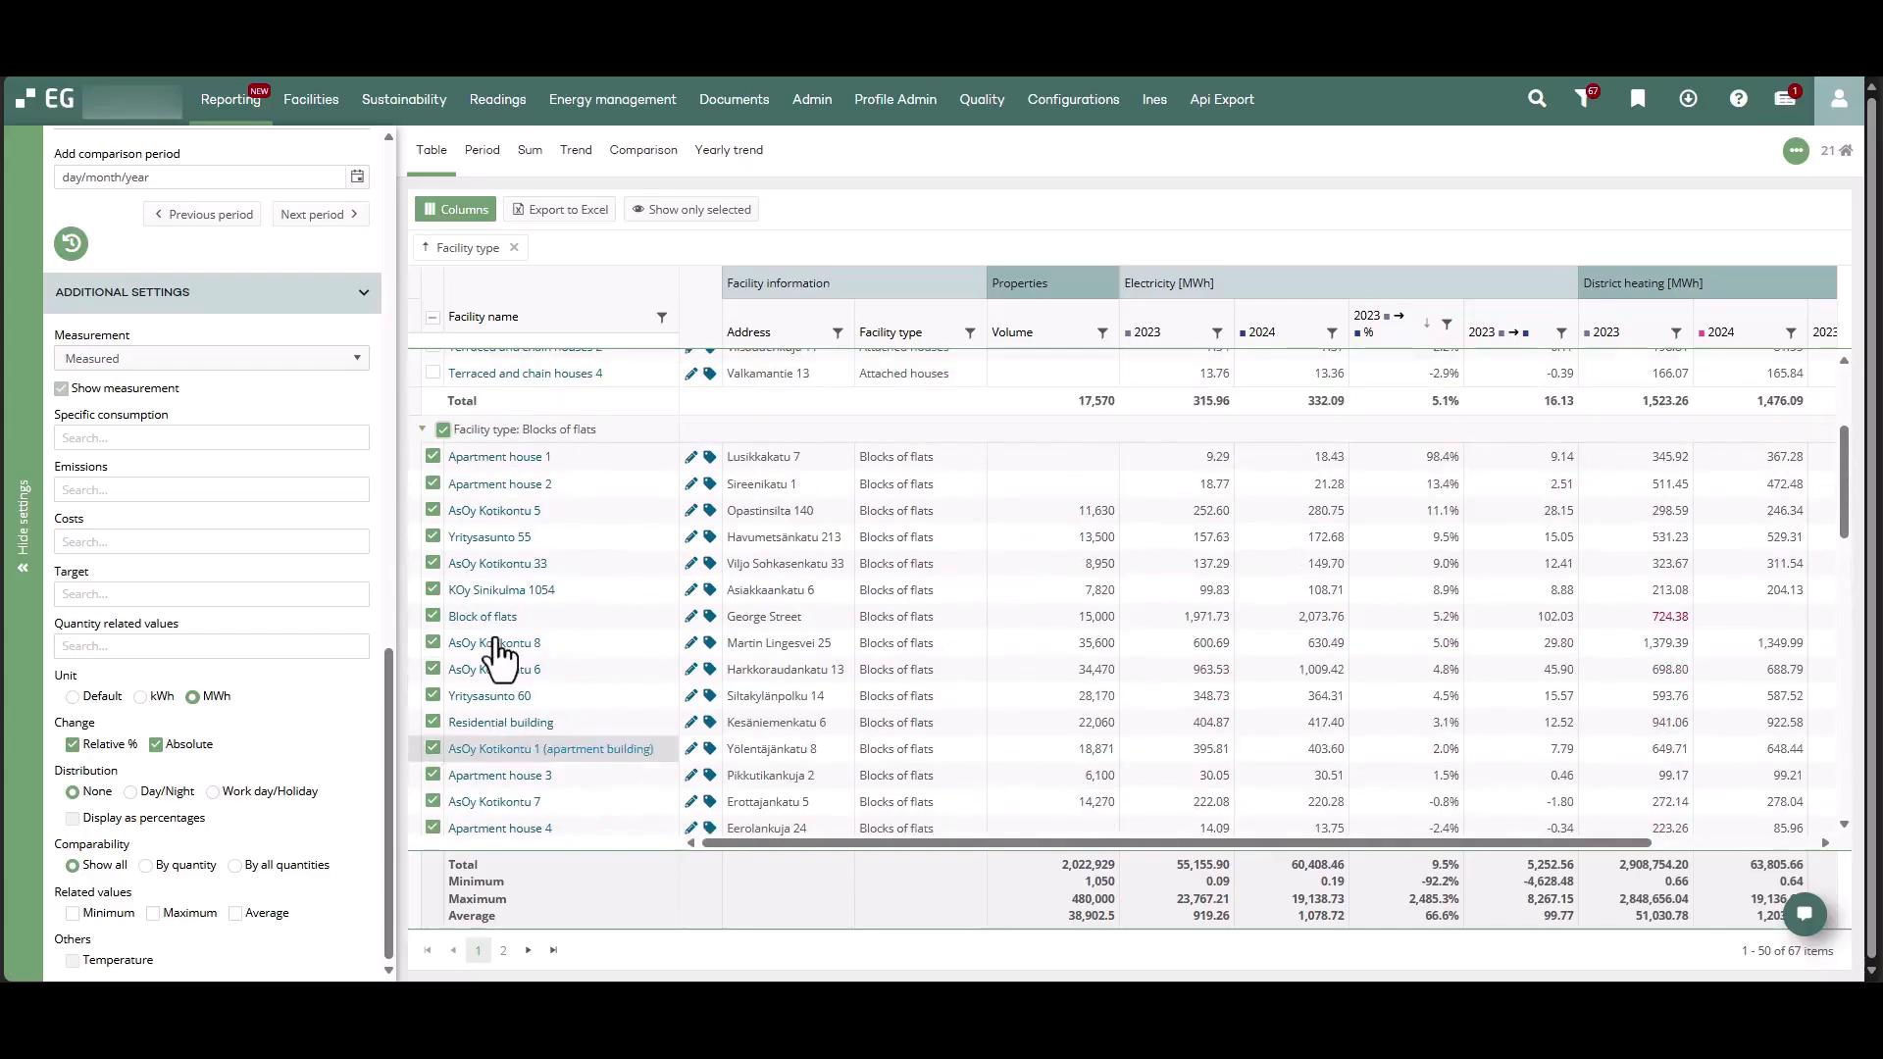
click(443, 429)
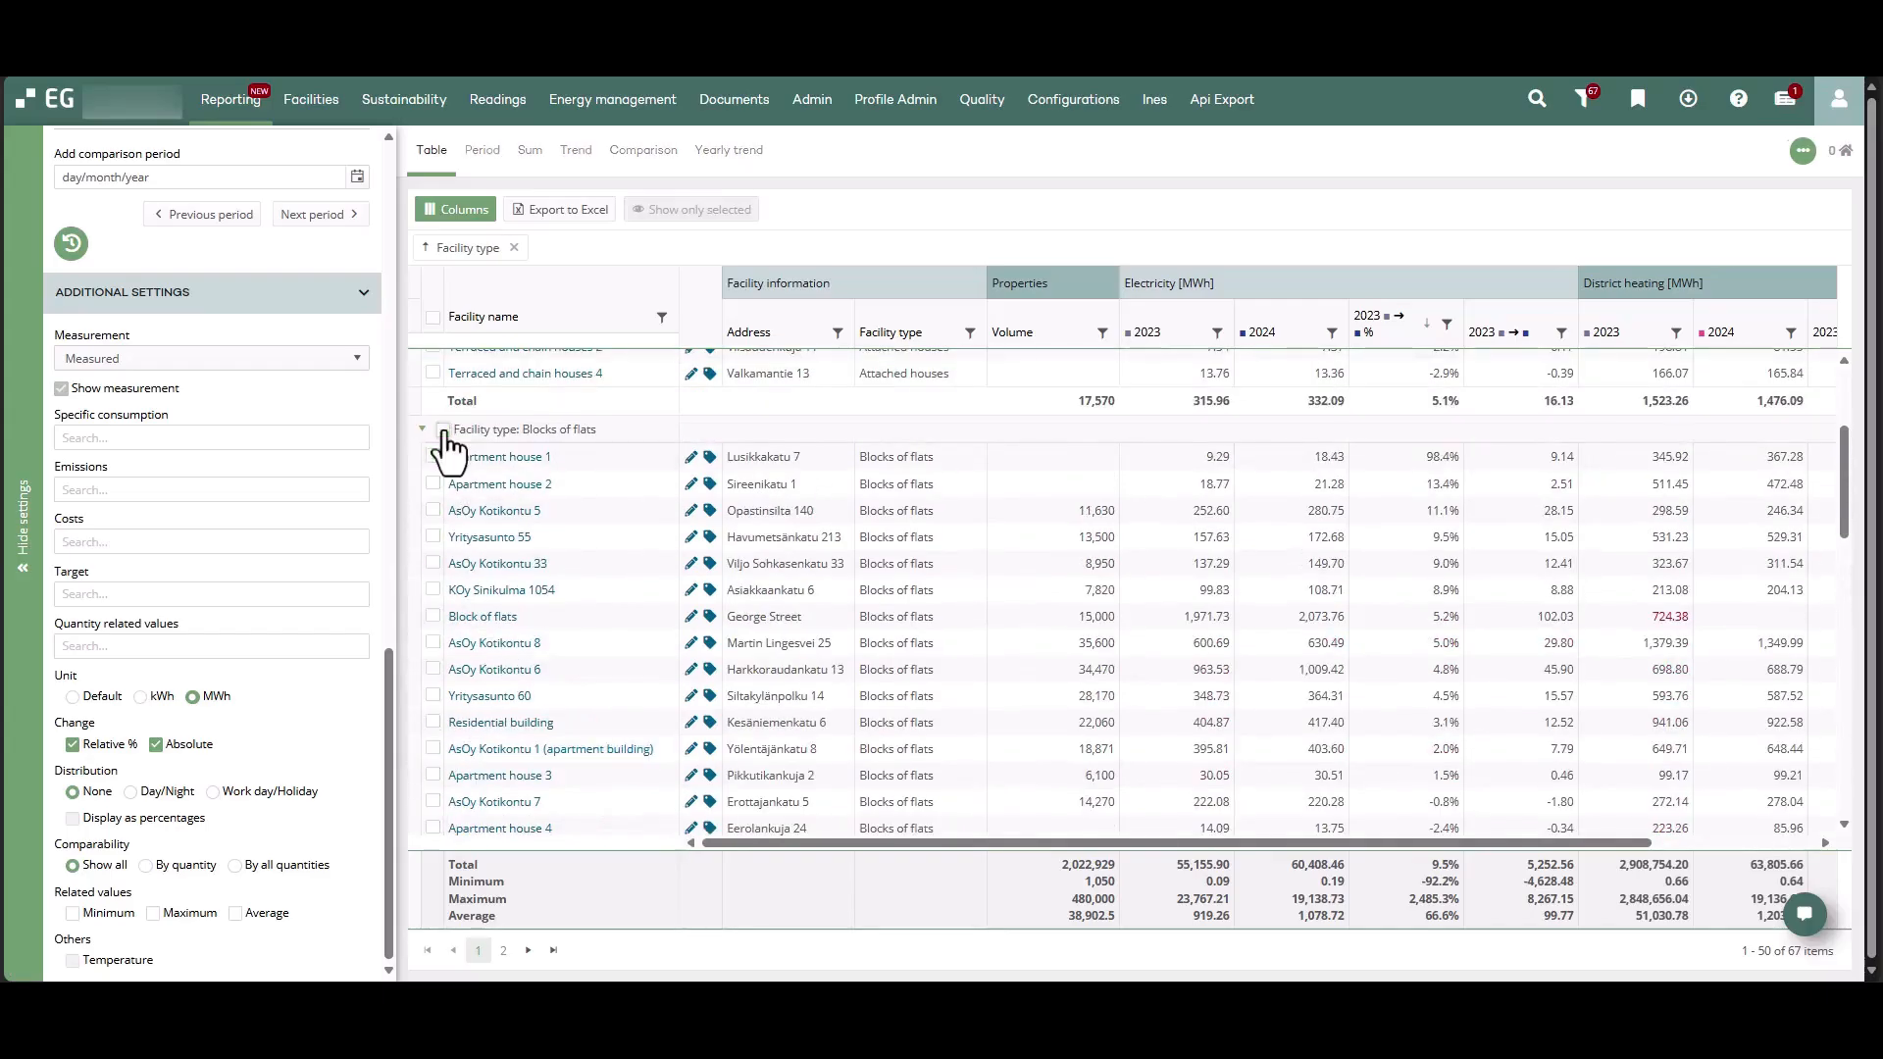
scroll(438, 431, up, 4)
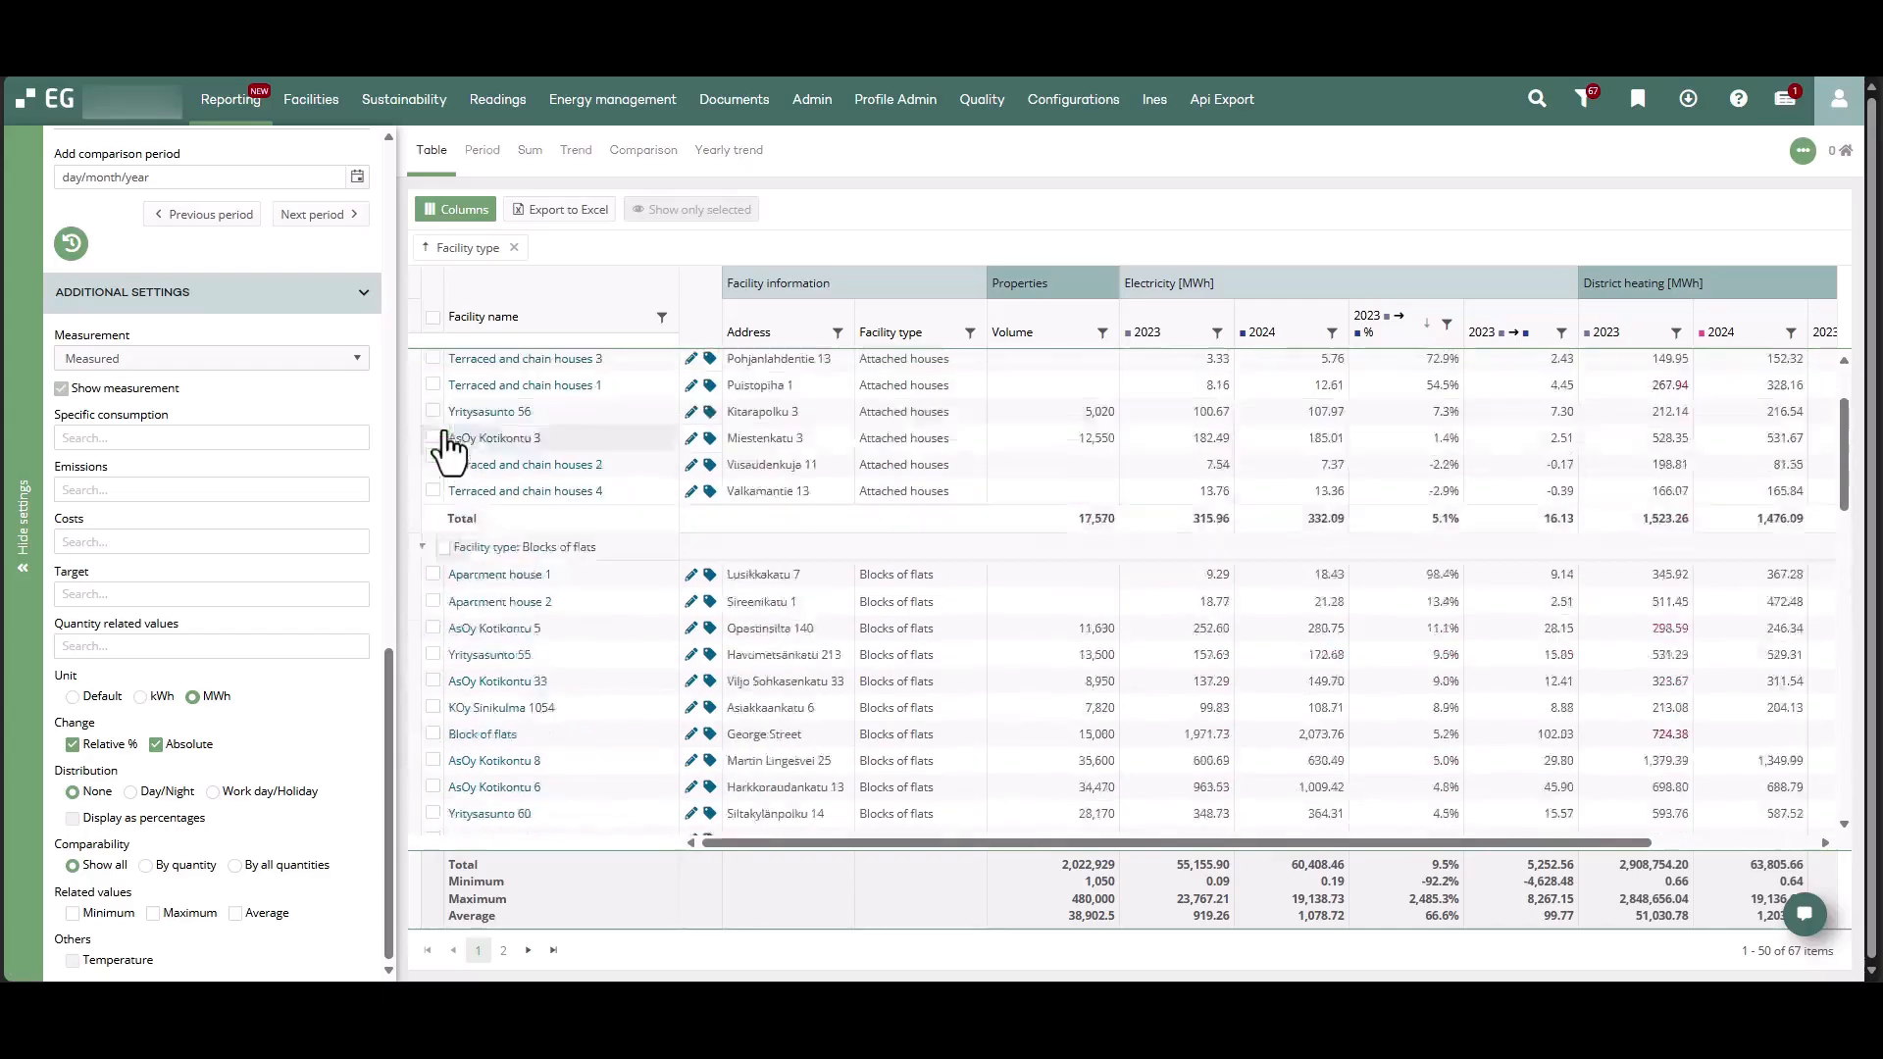
Select all facilities, try excluding the Attached houses group, Apartment house 2 and AsOy Kotikontu 5, and clear the whole selection
click(433, 319)
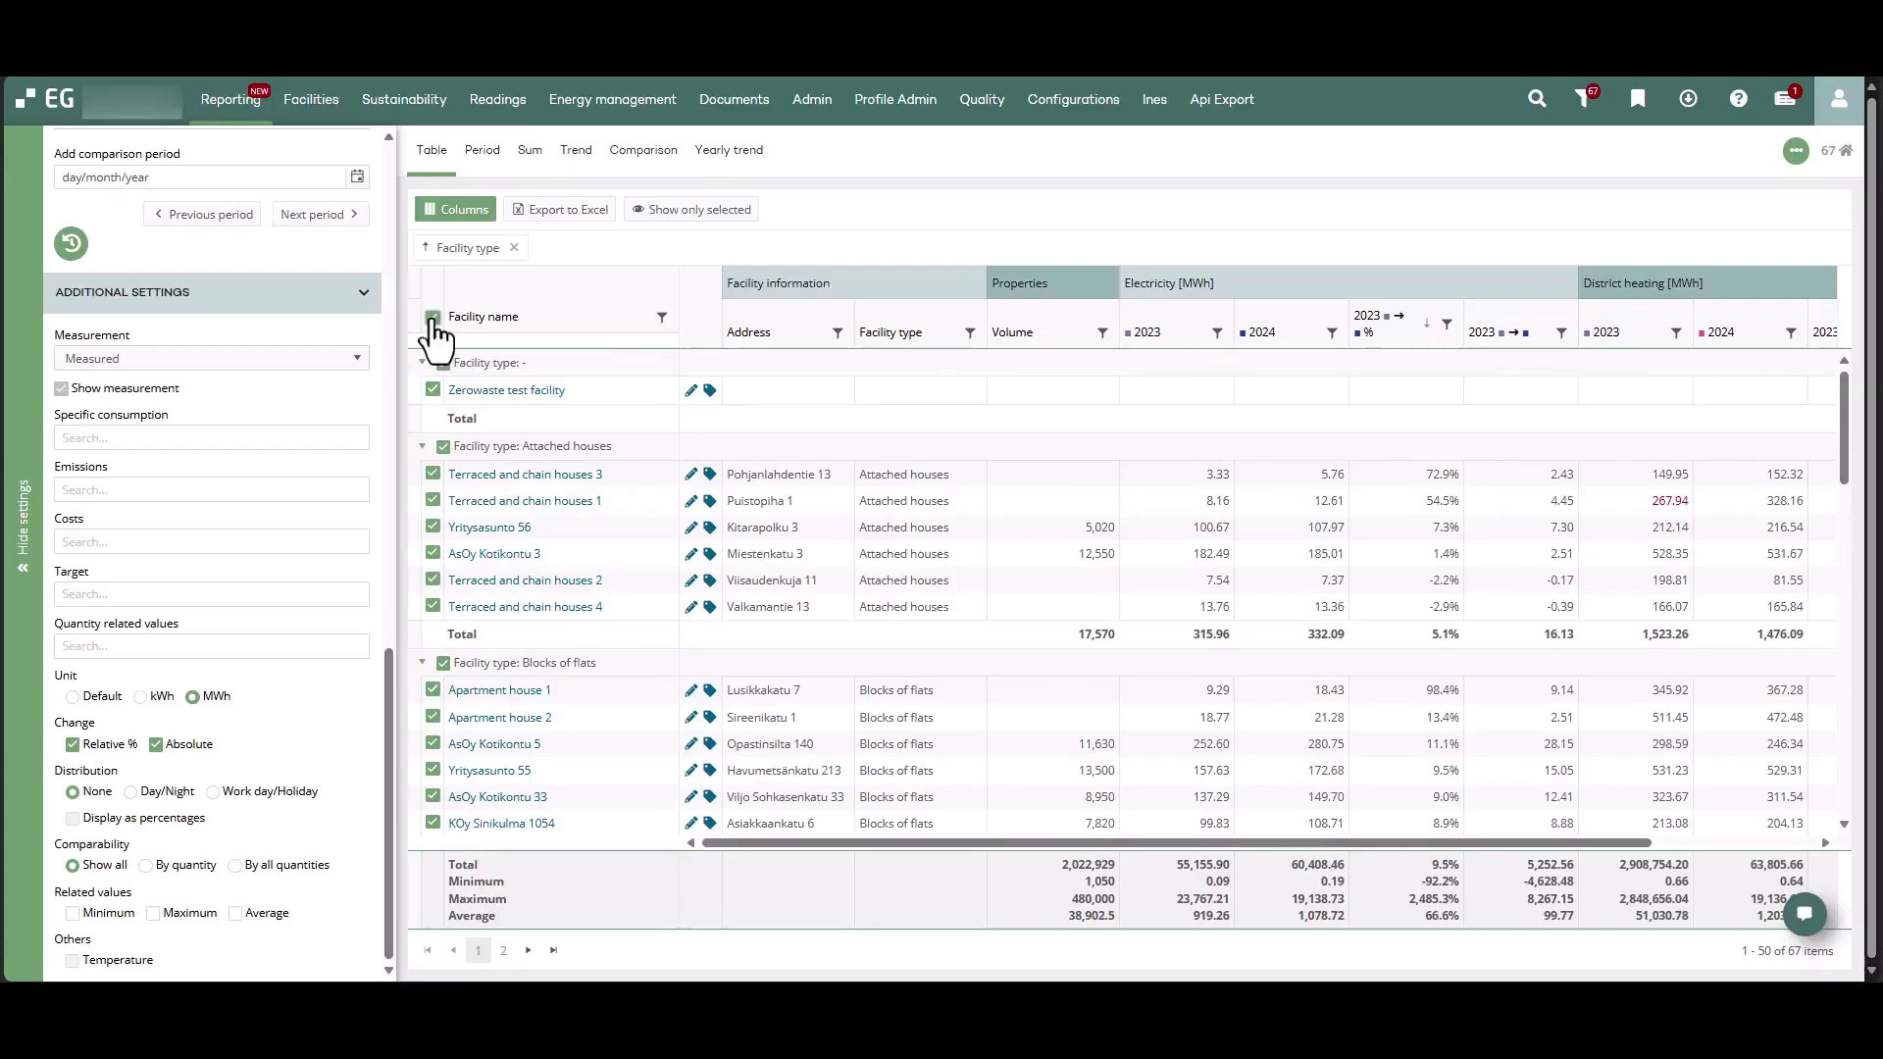
click(443, 446)
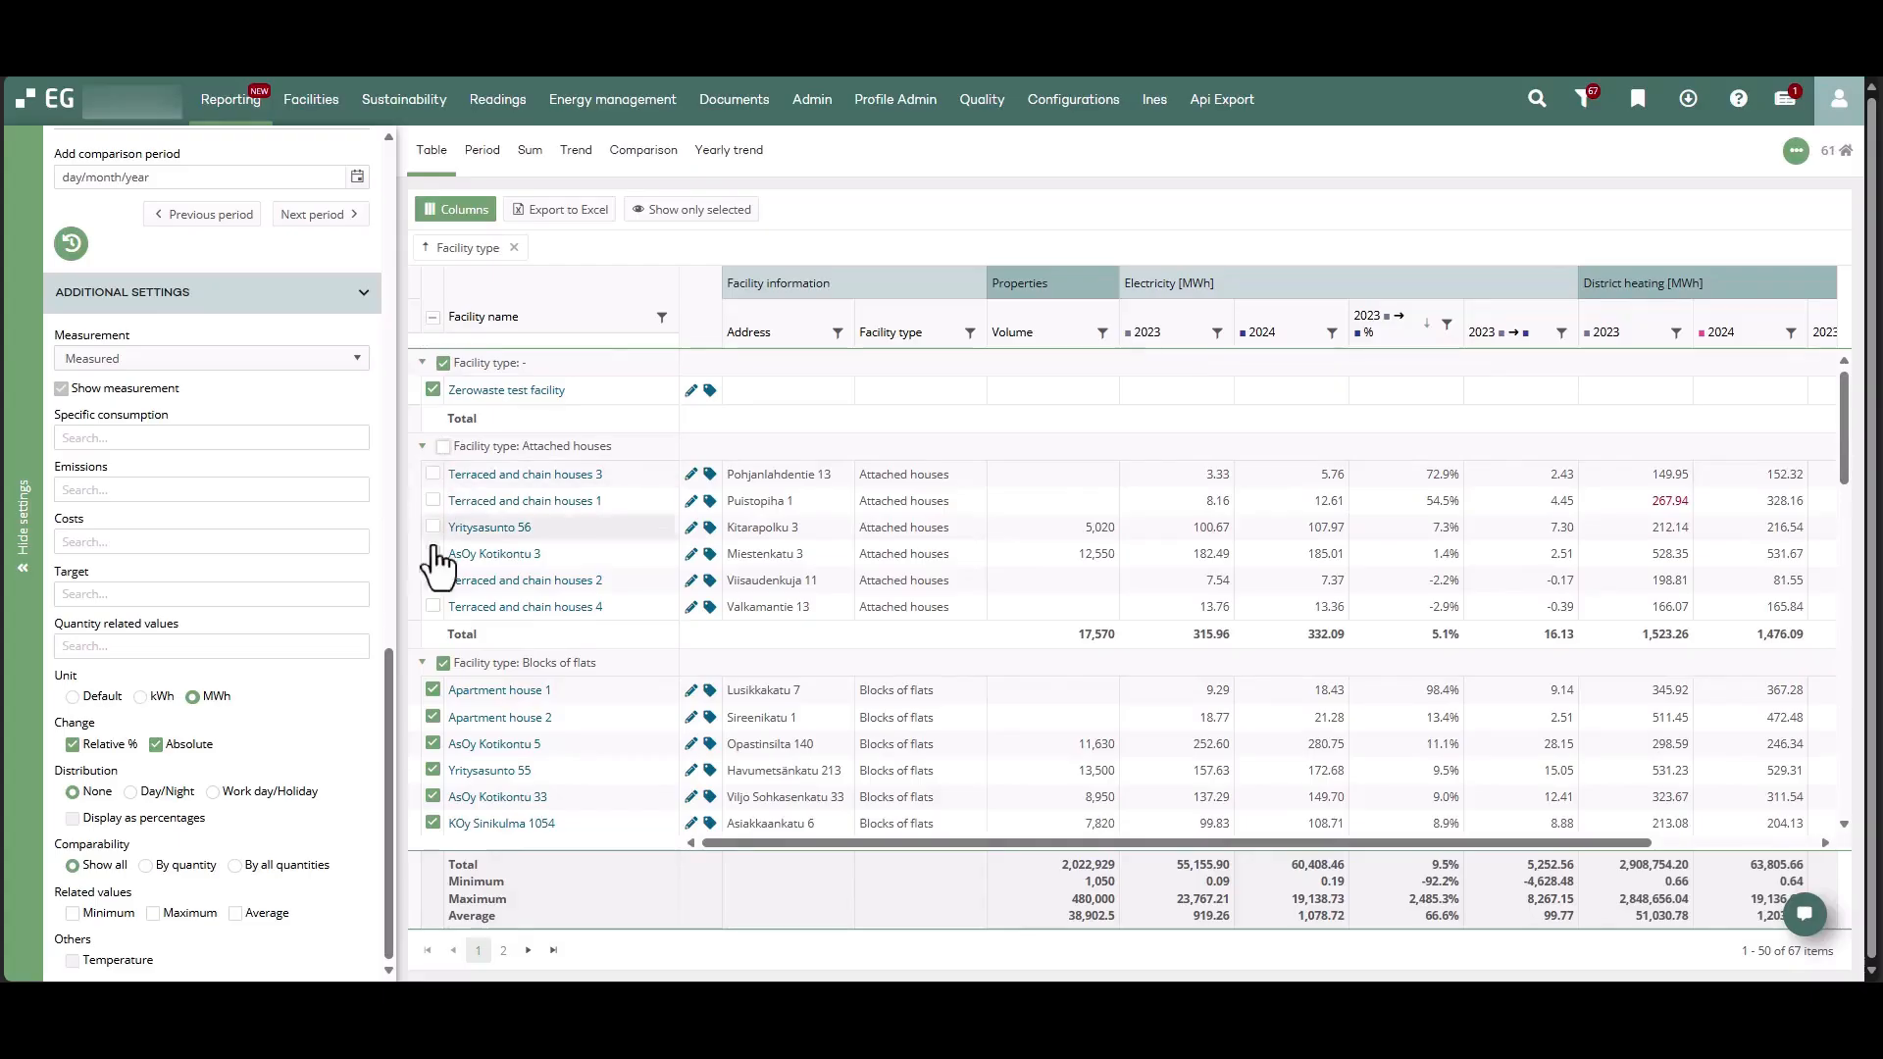
click(433, 717)
click(433, 743)
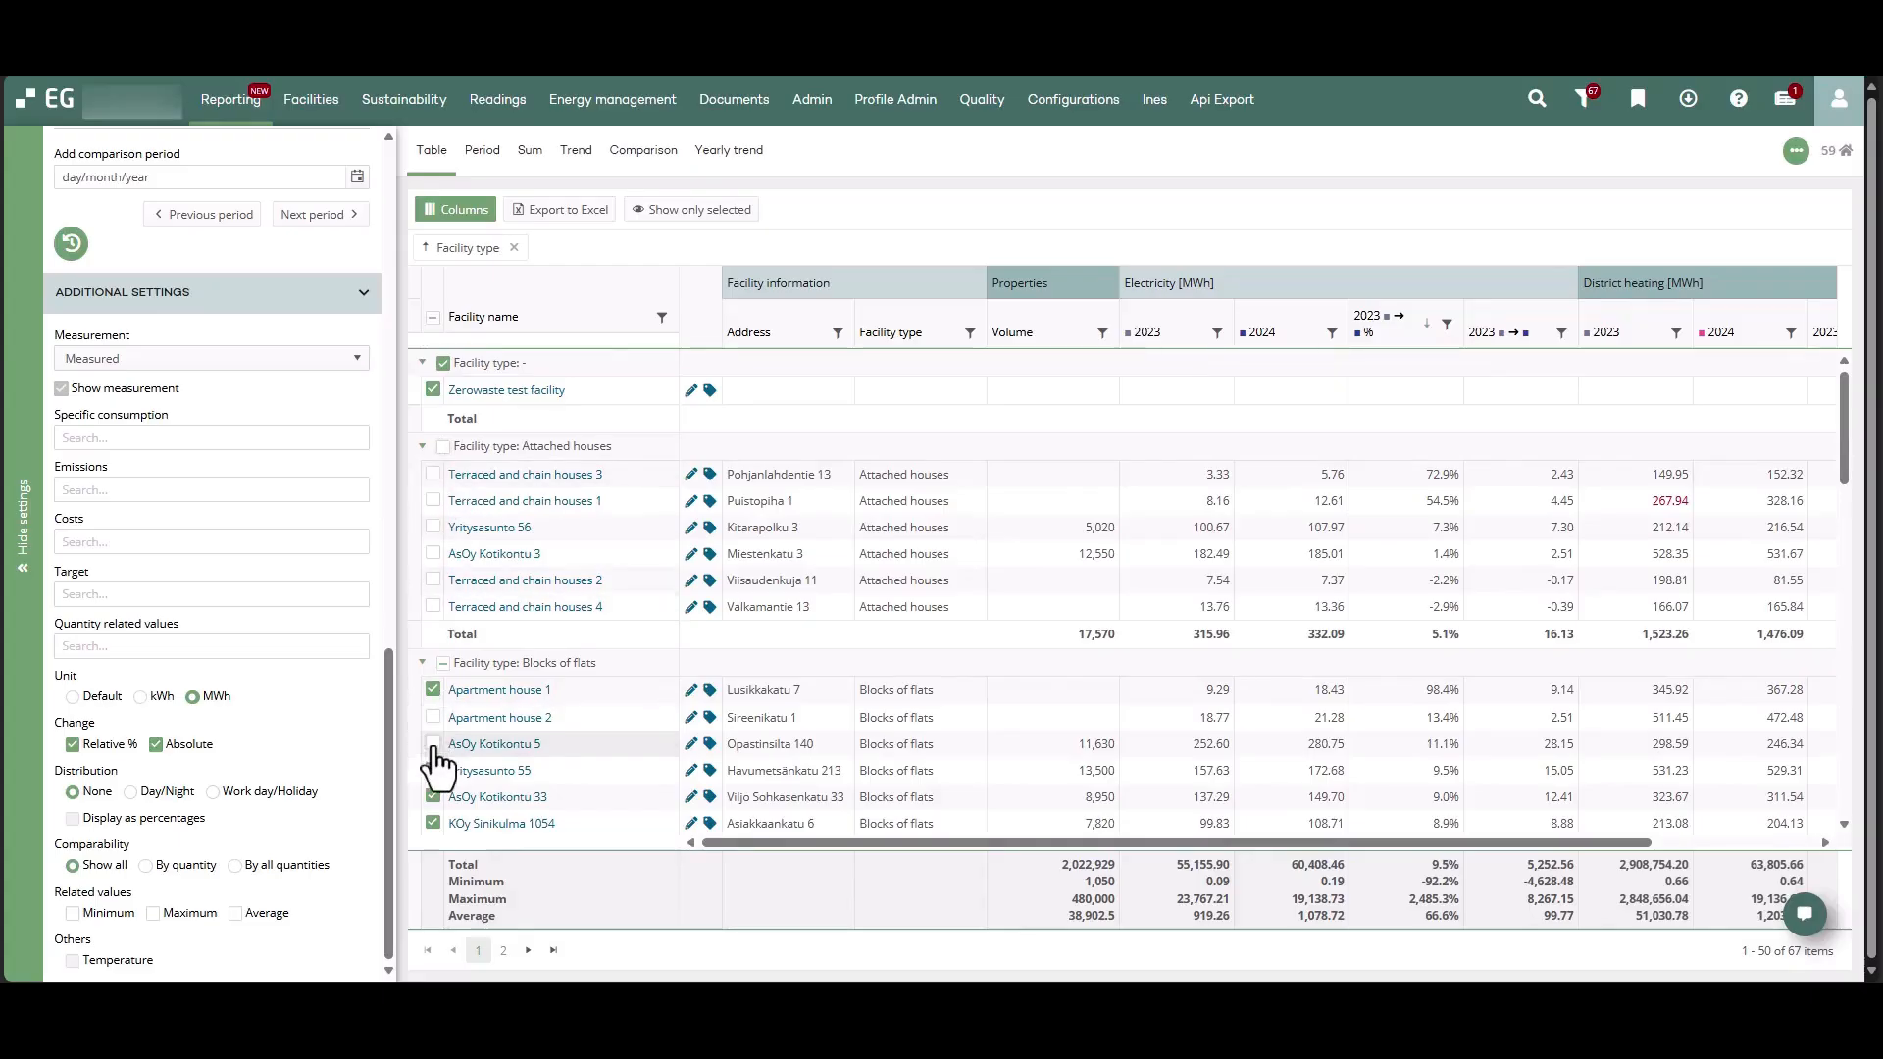
click(432, 318)
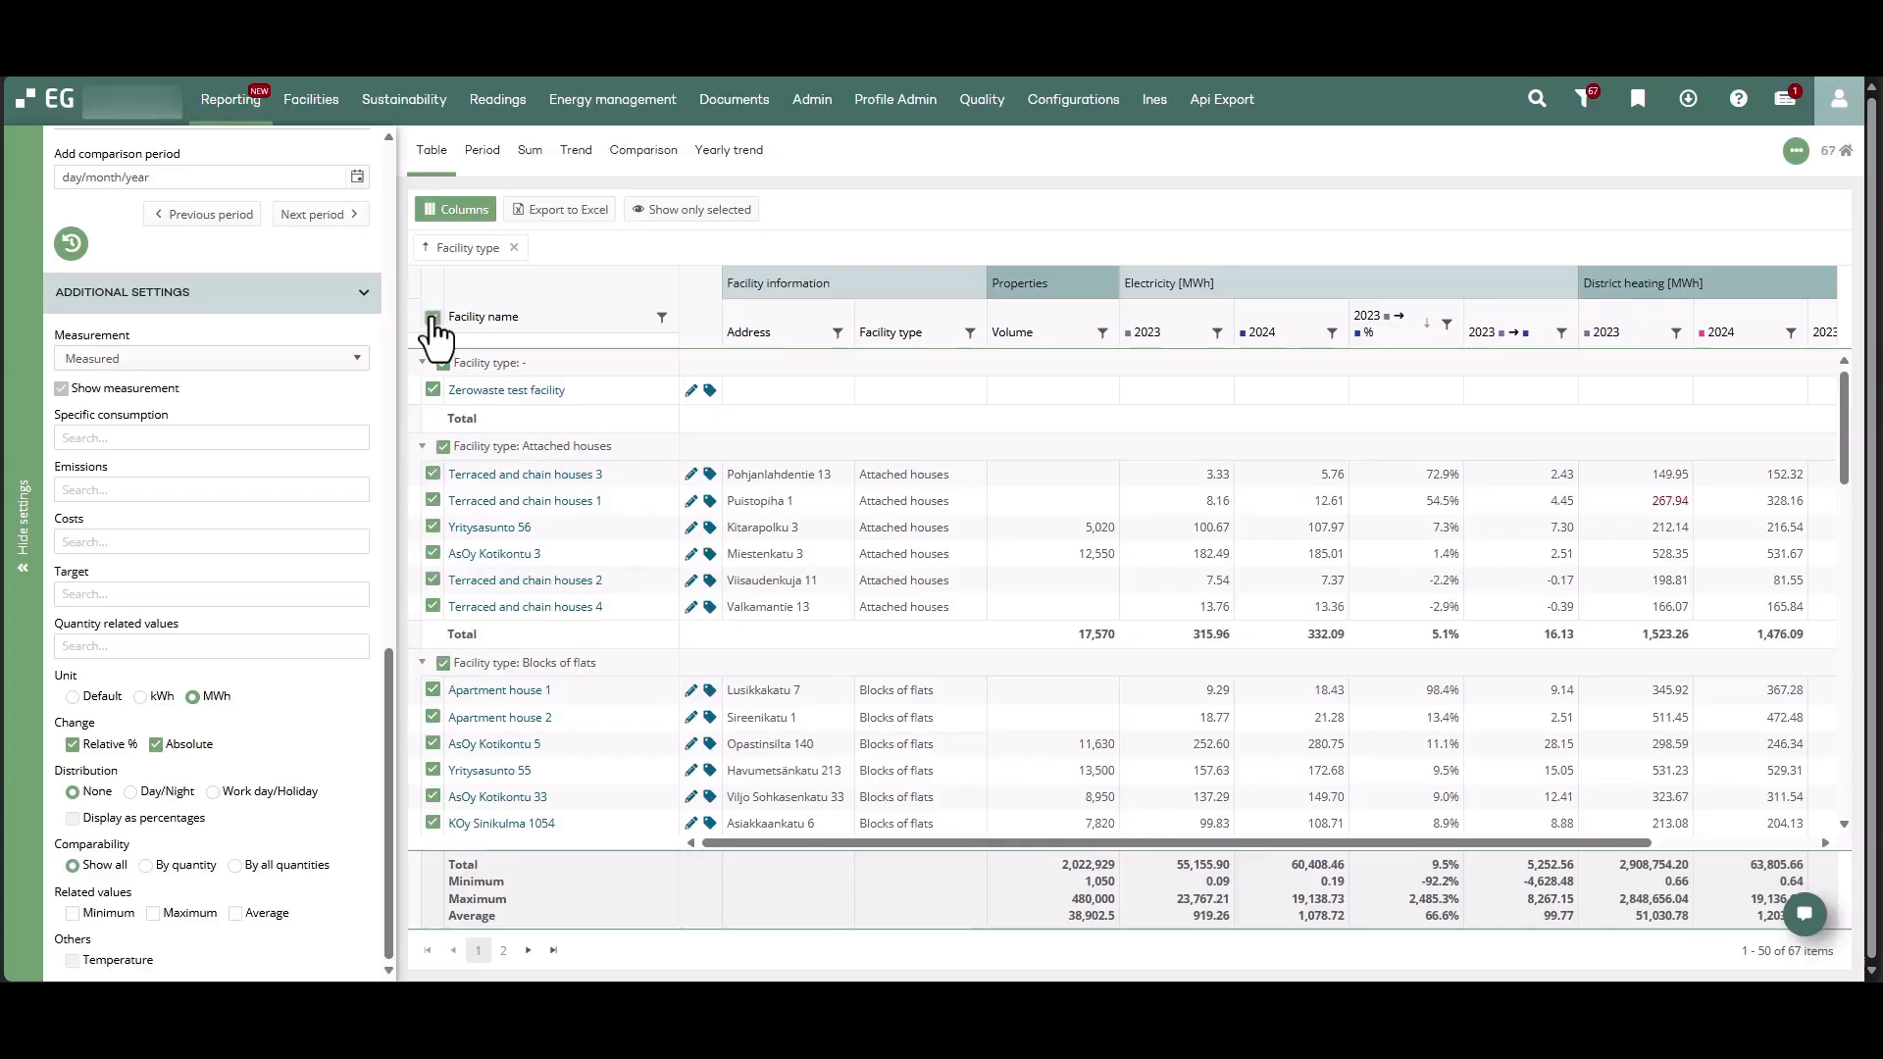
click(433, 318)
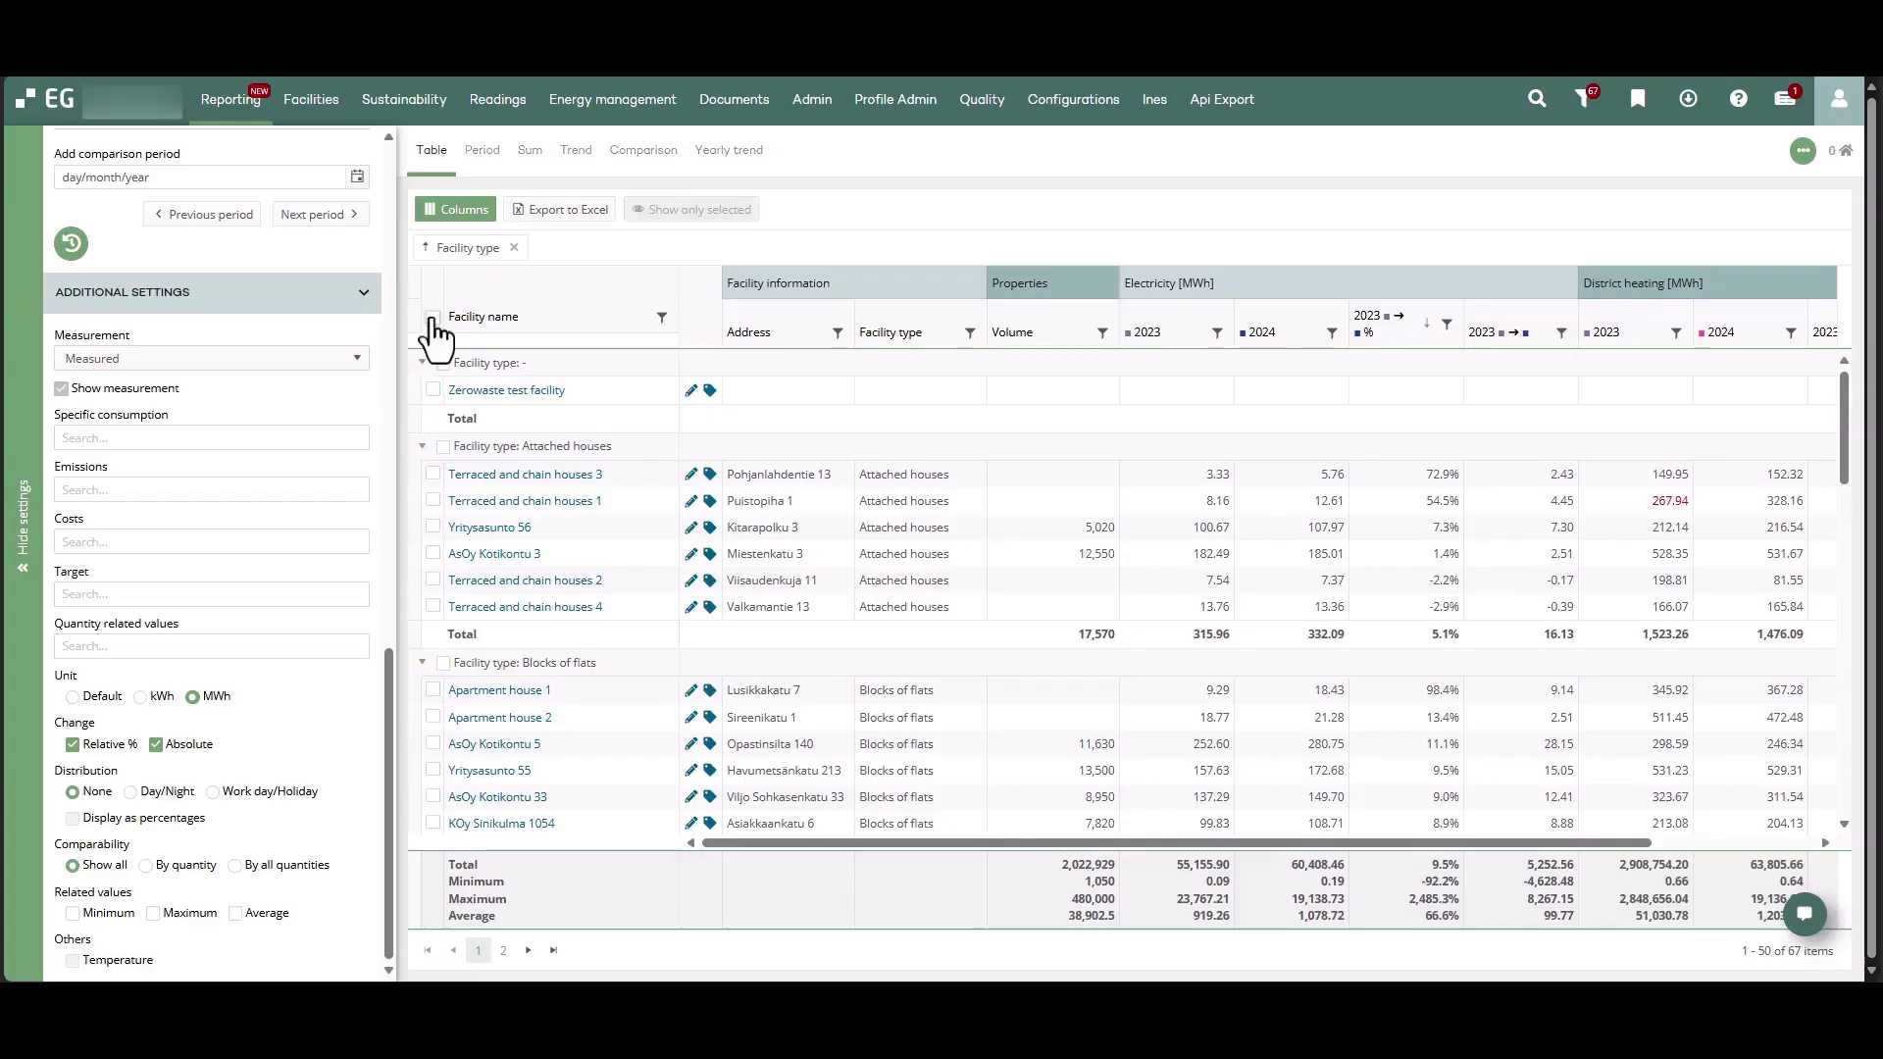
Select Terraced and chain houses 1 and Yritysasunto 56, and show only the selected facilities before showing all again
click(432, 501)
click(432, 527)
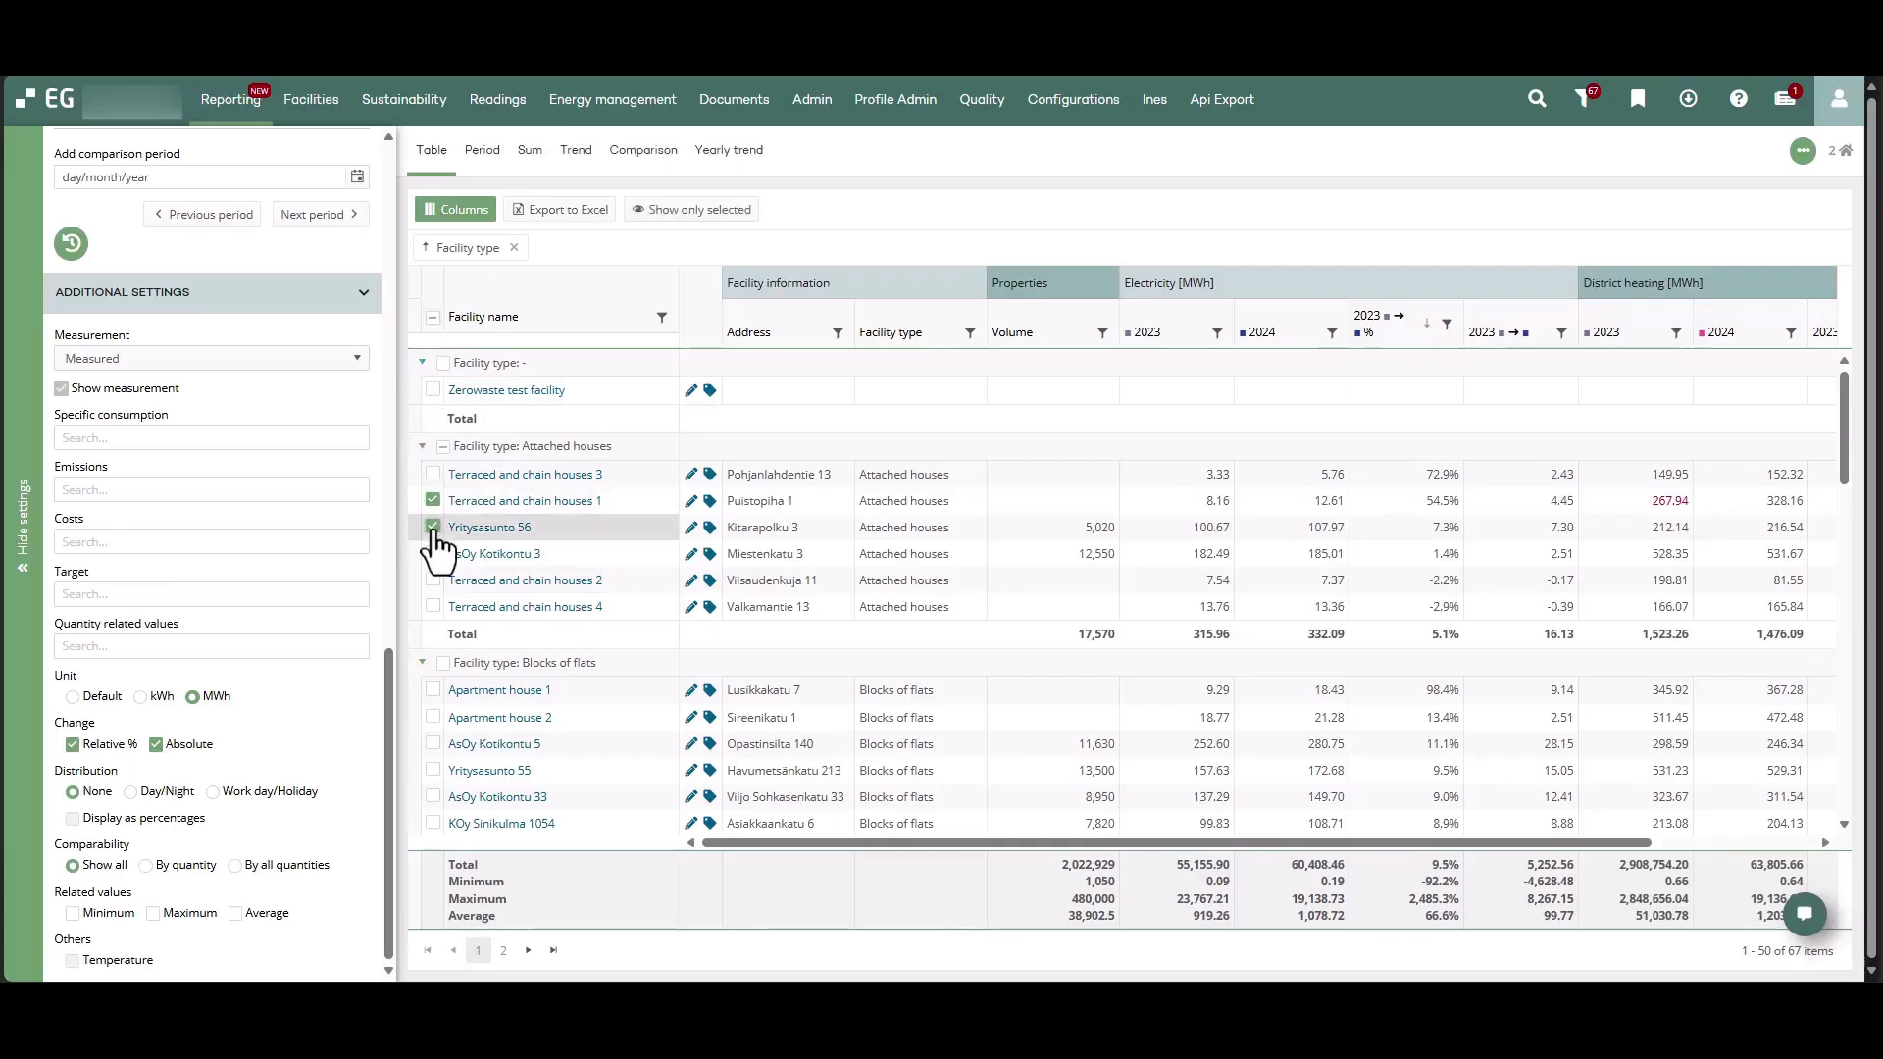
click(727, 211)
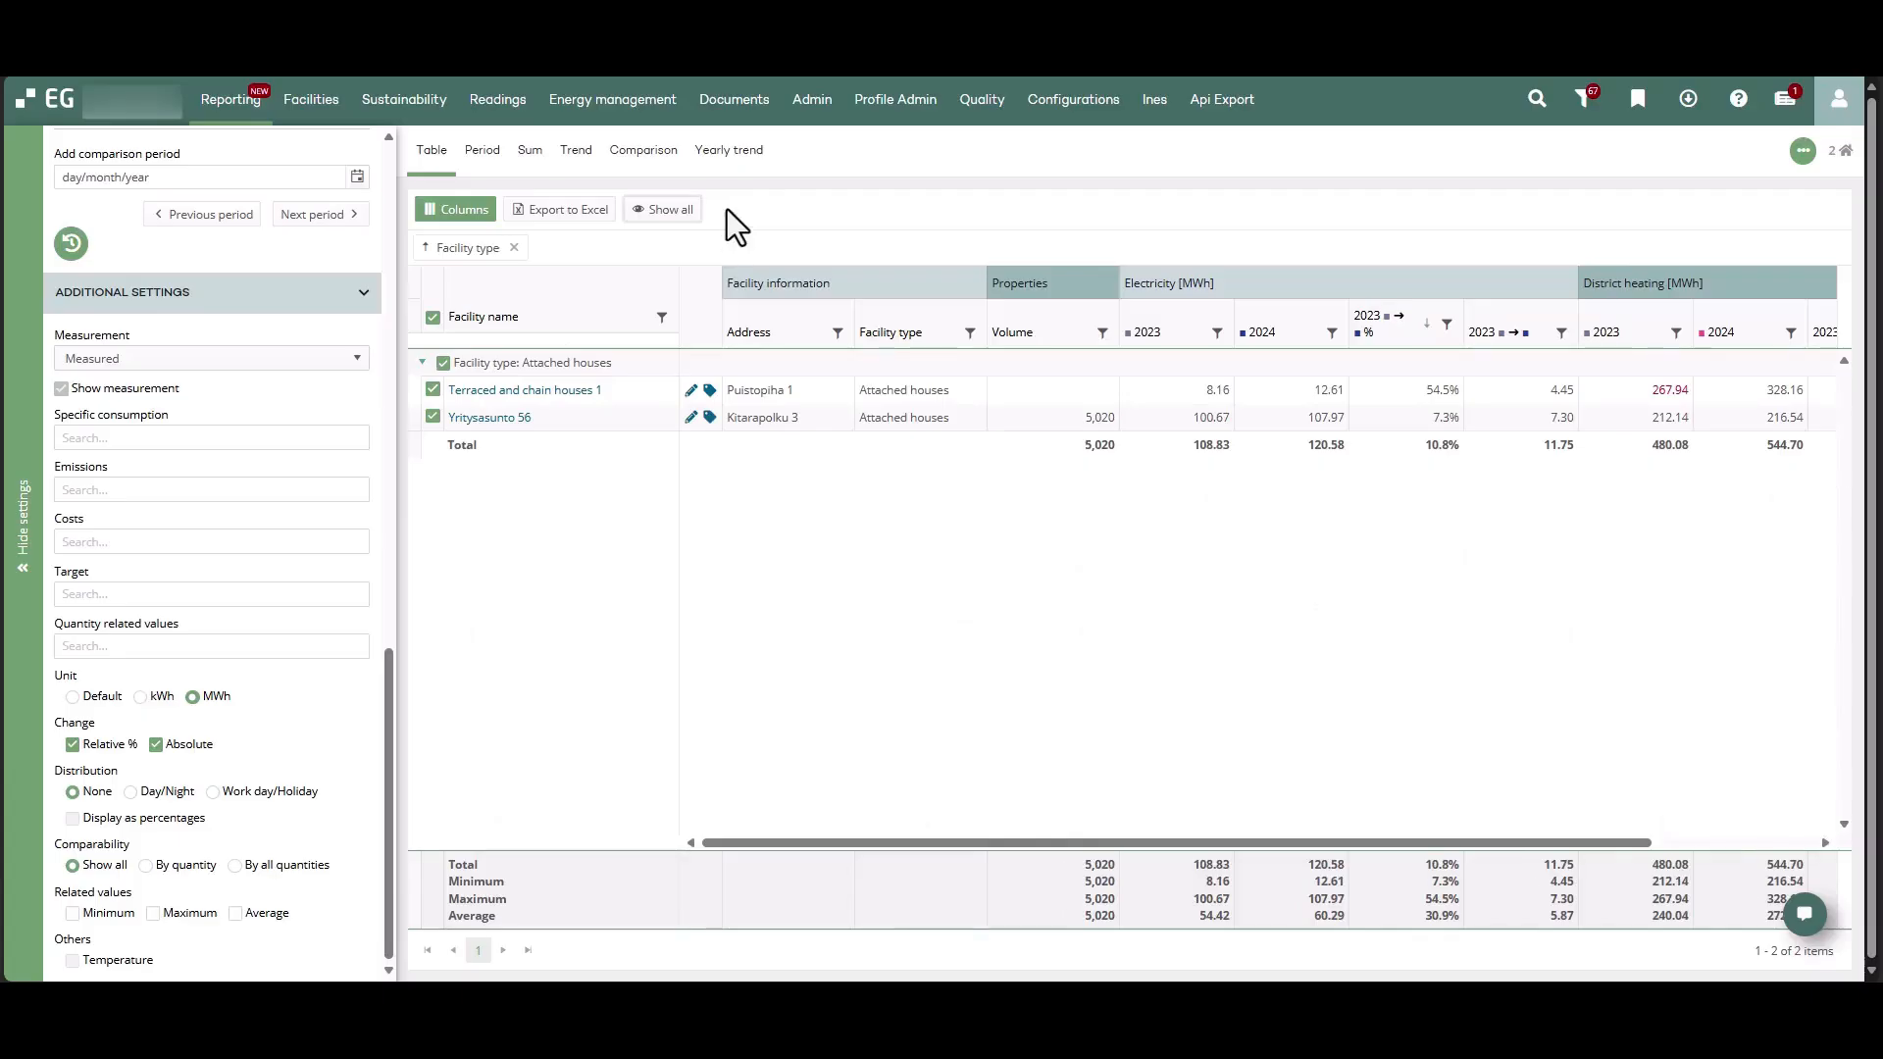
click(671, 216)
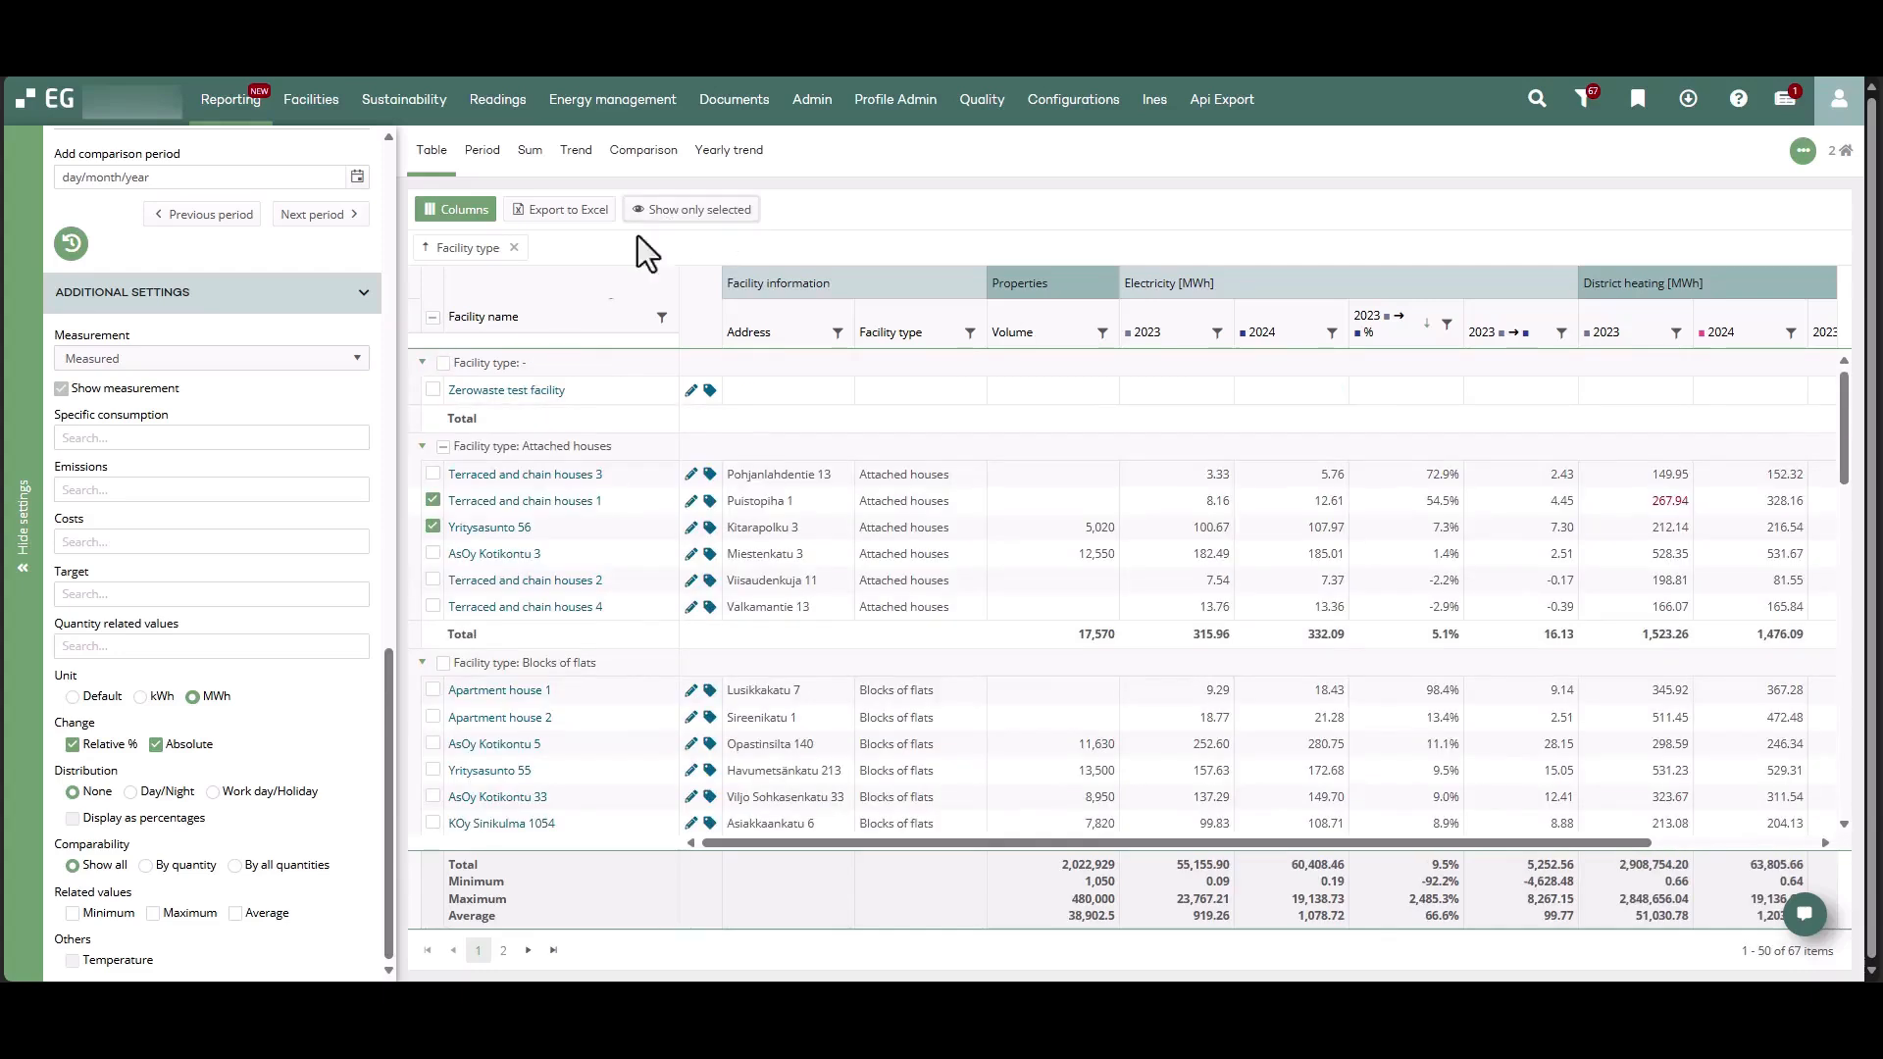
Remove the Facility type grouping and add Apartment house 1 to the selected facilities
click(514, 248)
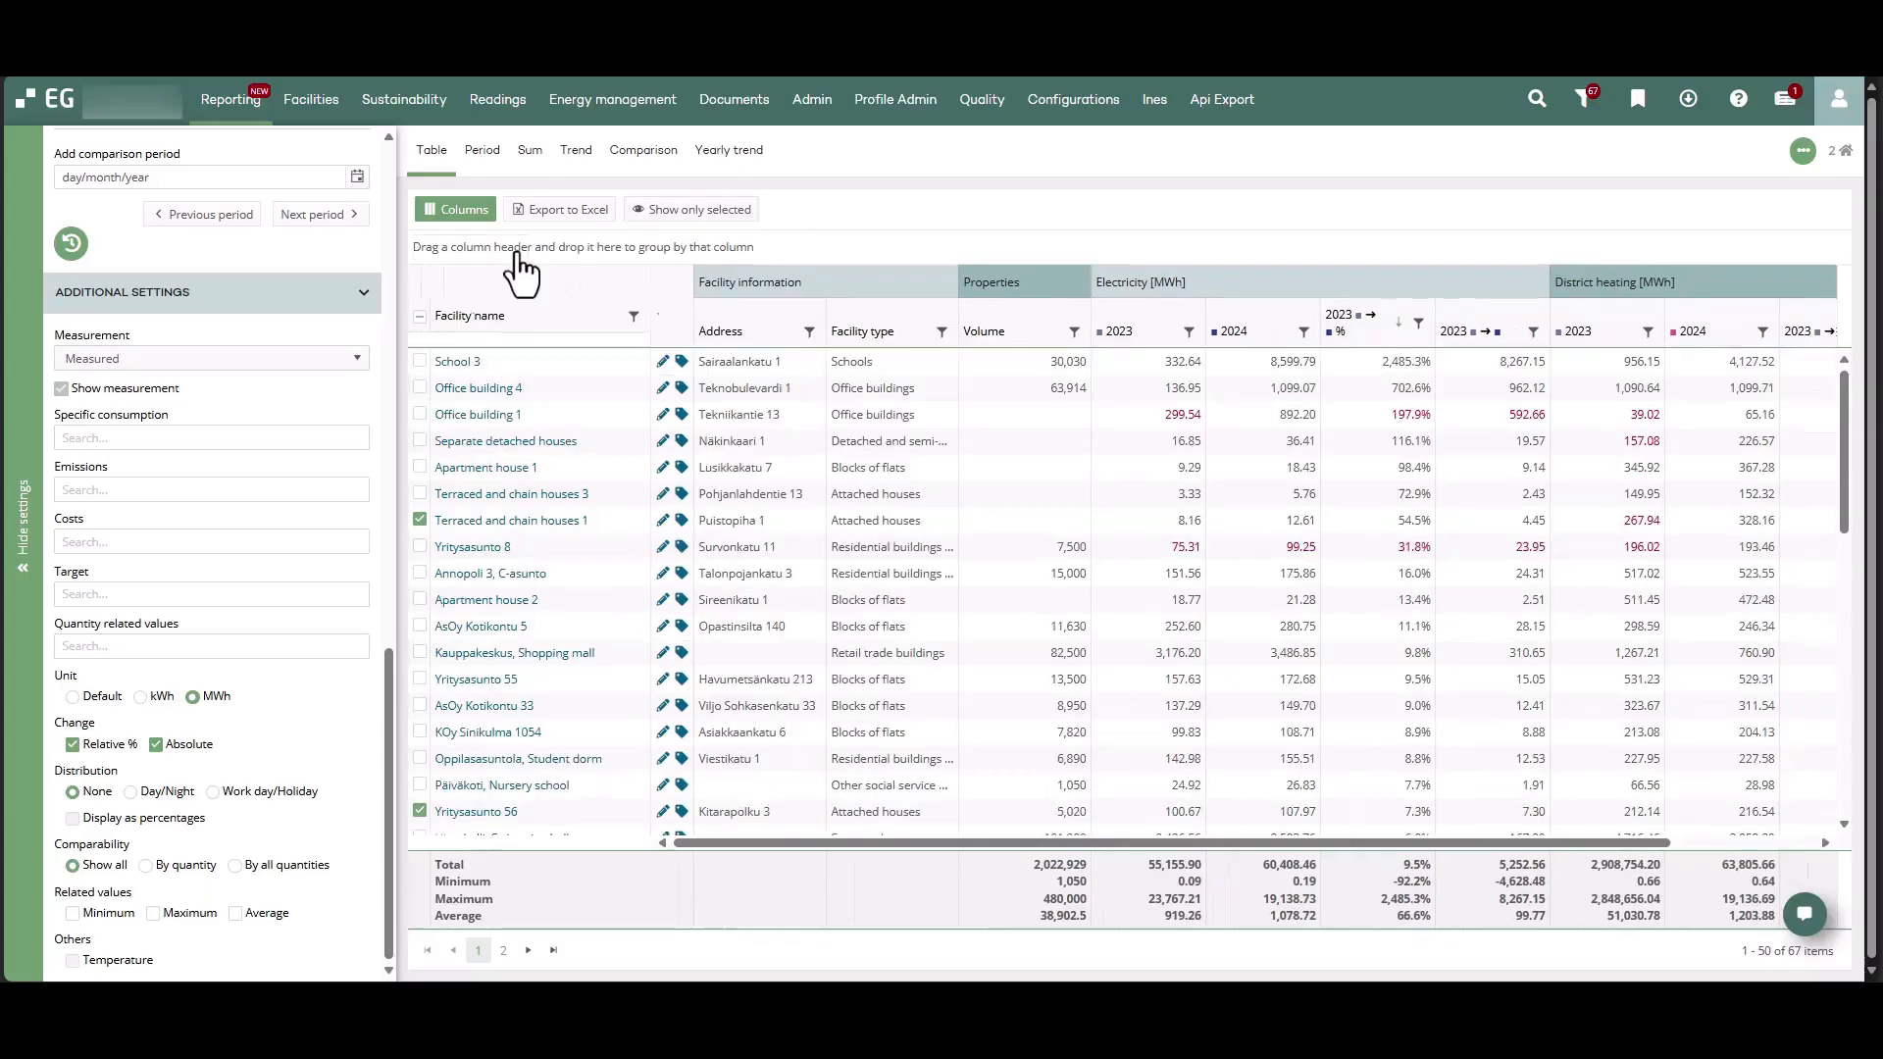
click(421, 469)
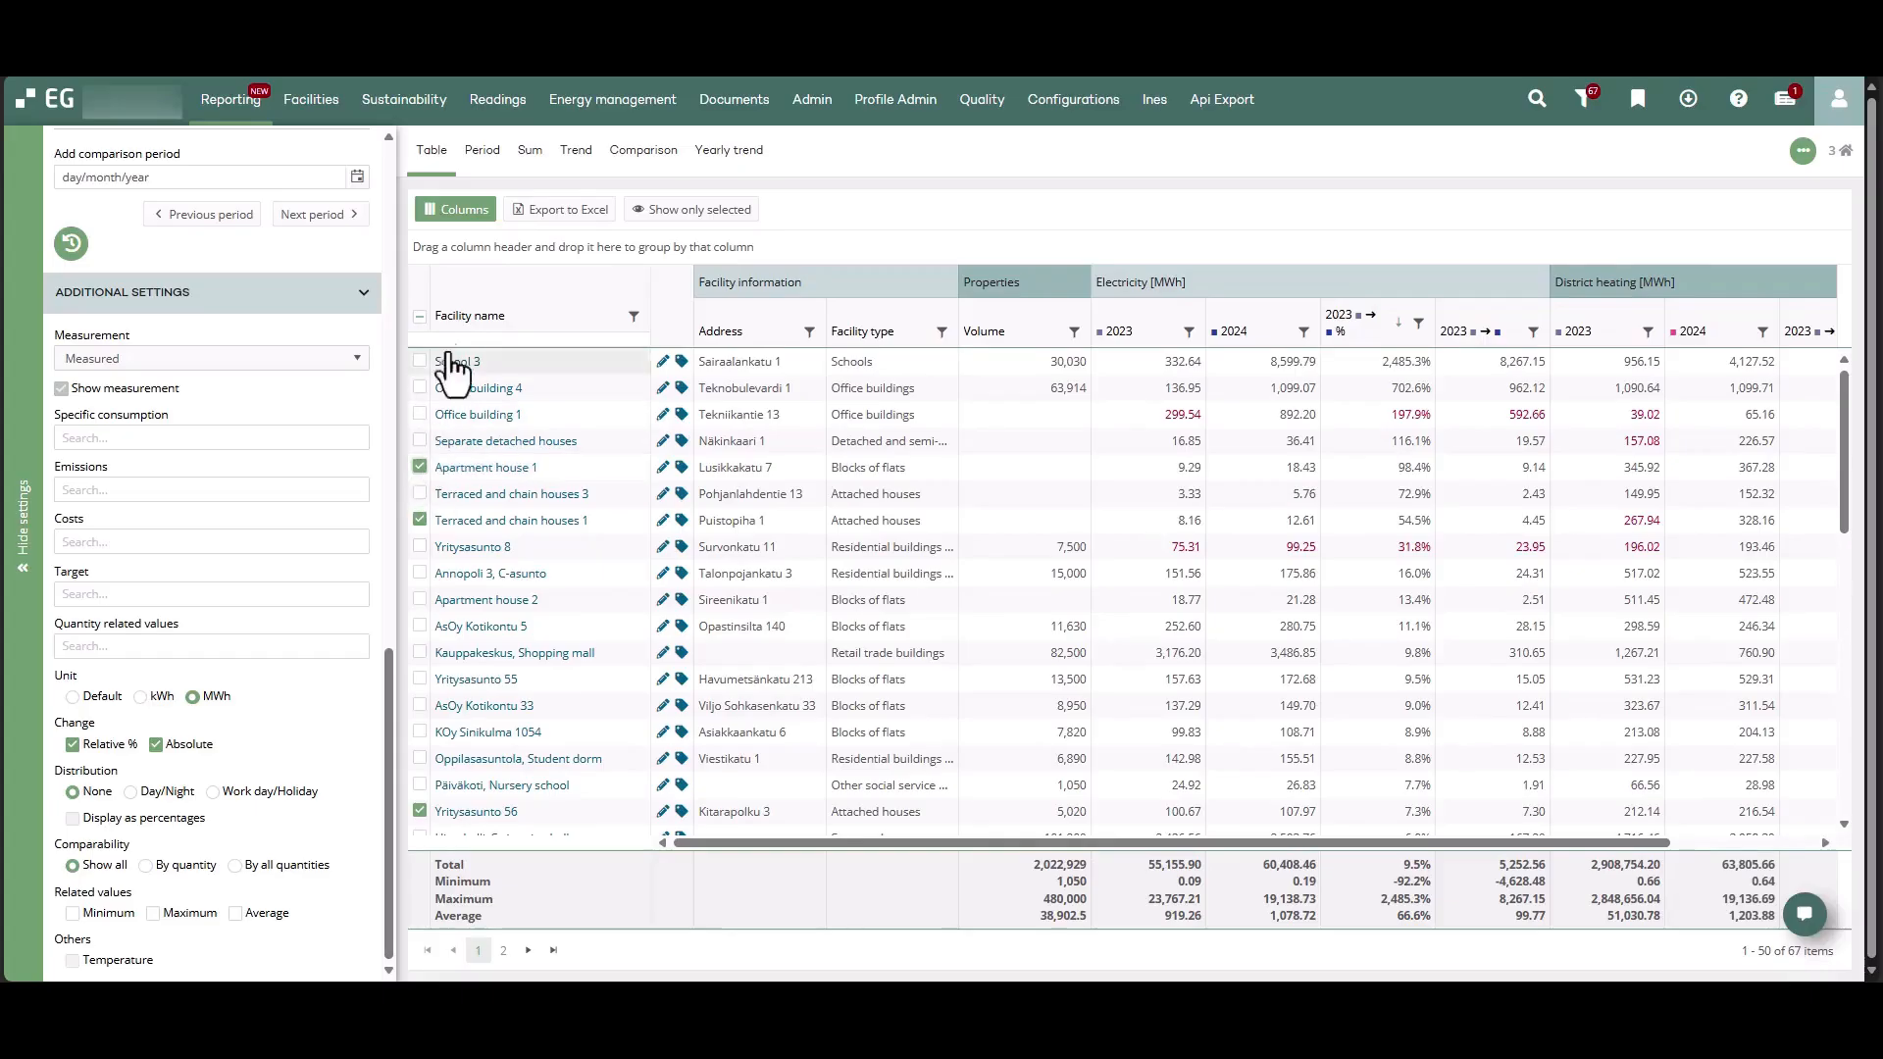
View the Period, Sum and Comparison reports for the selected facilities
click(482, 150)
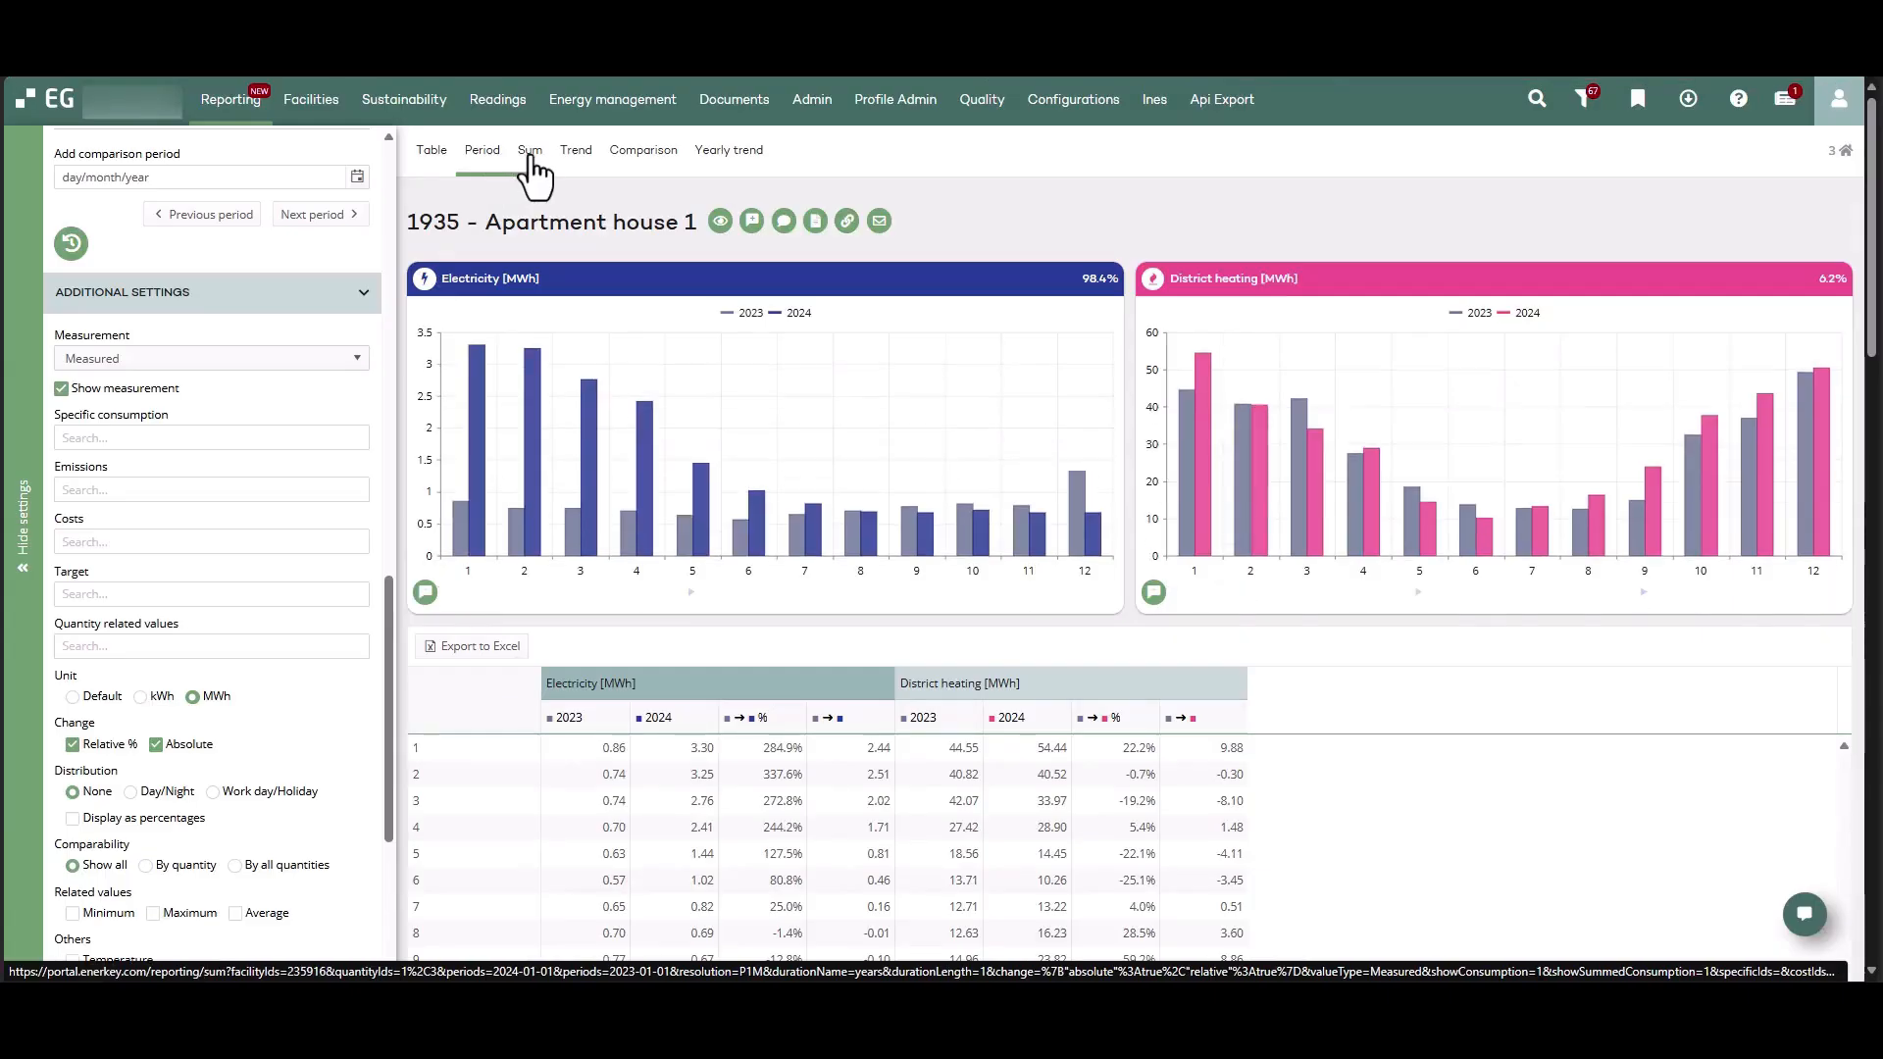
click(530, 161)
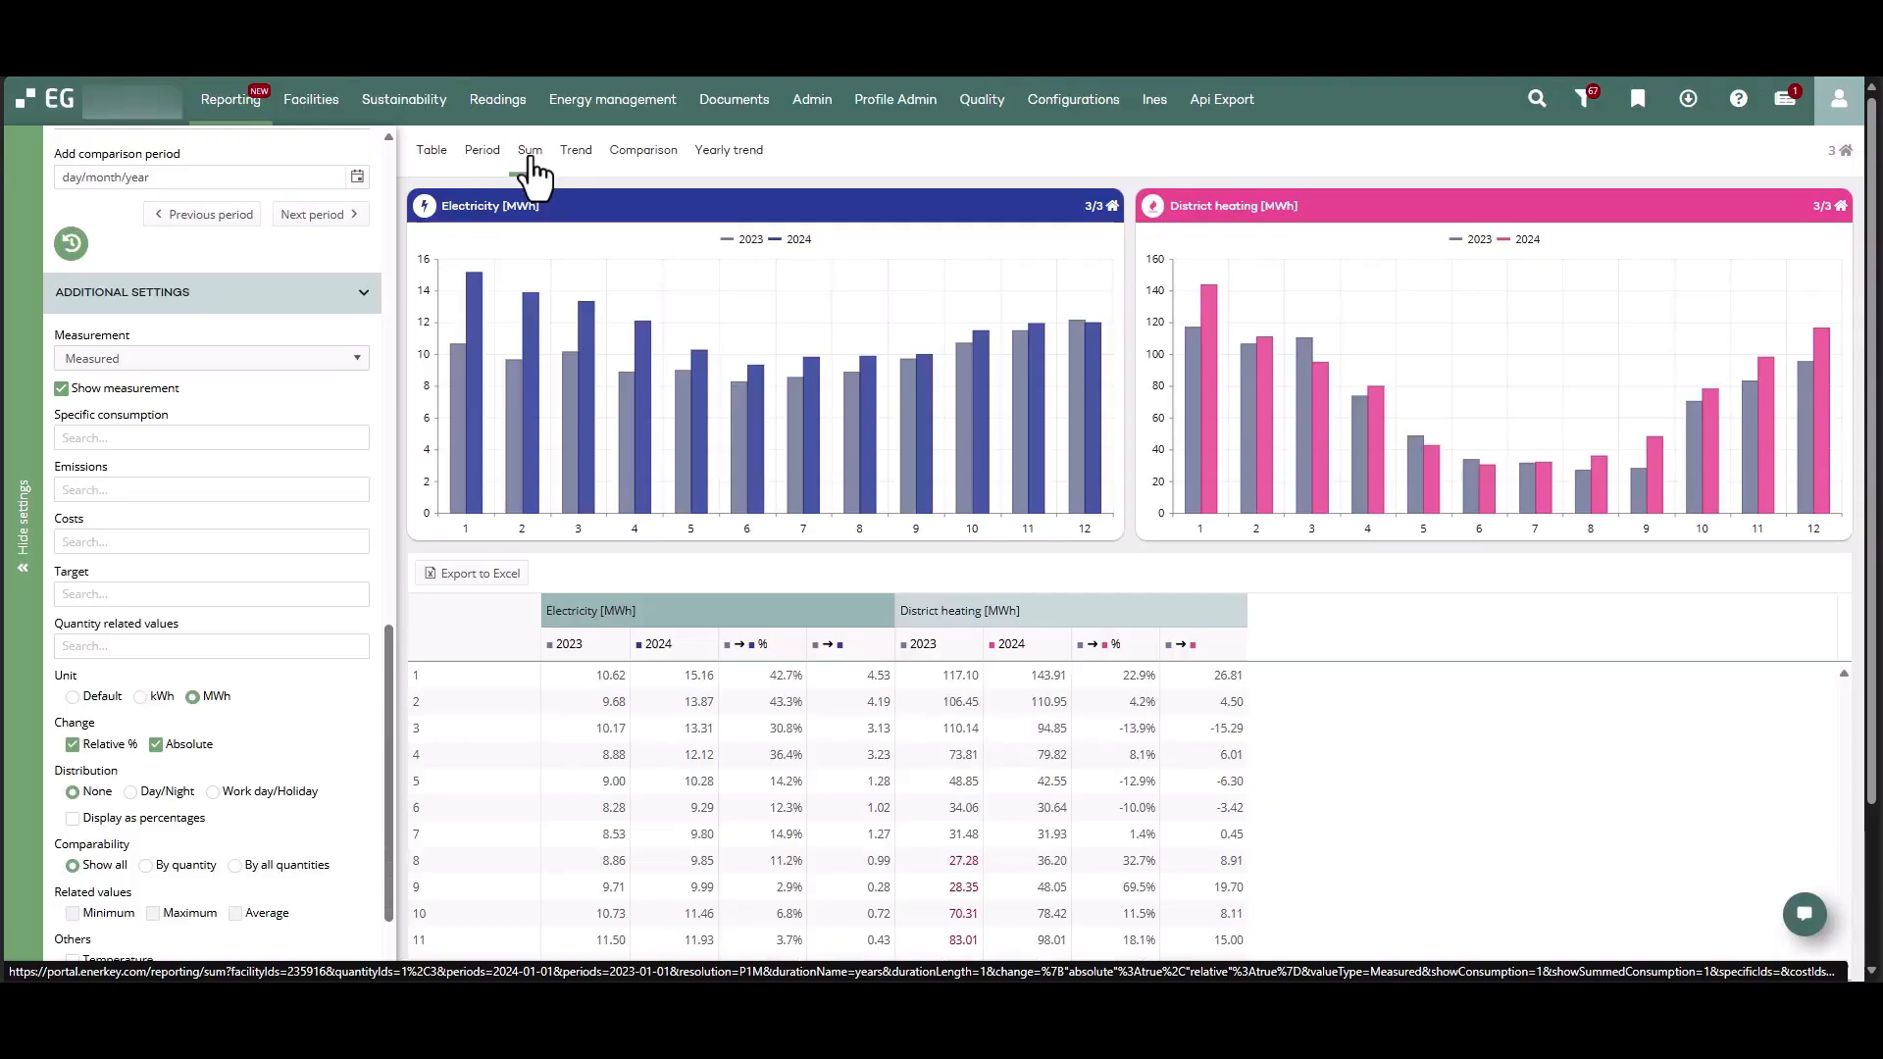
click(618, 174)
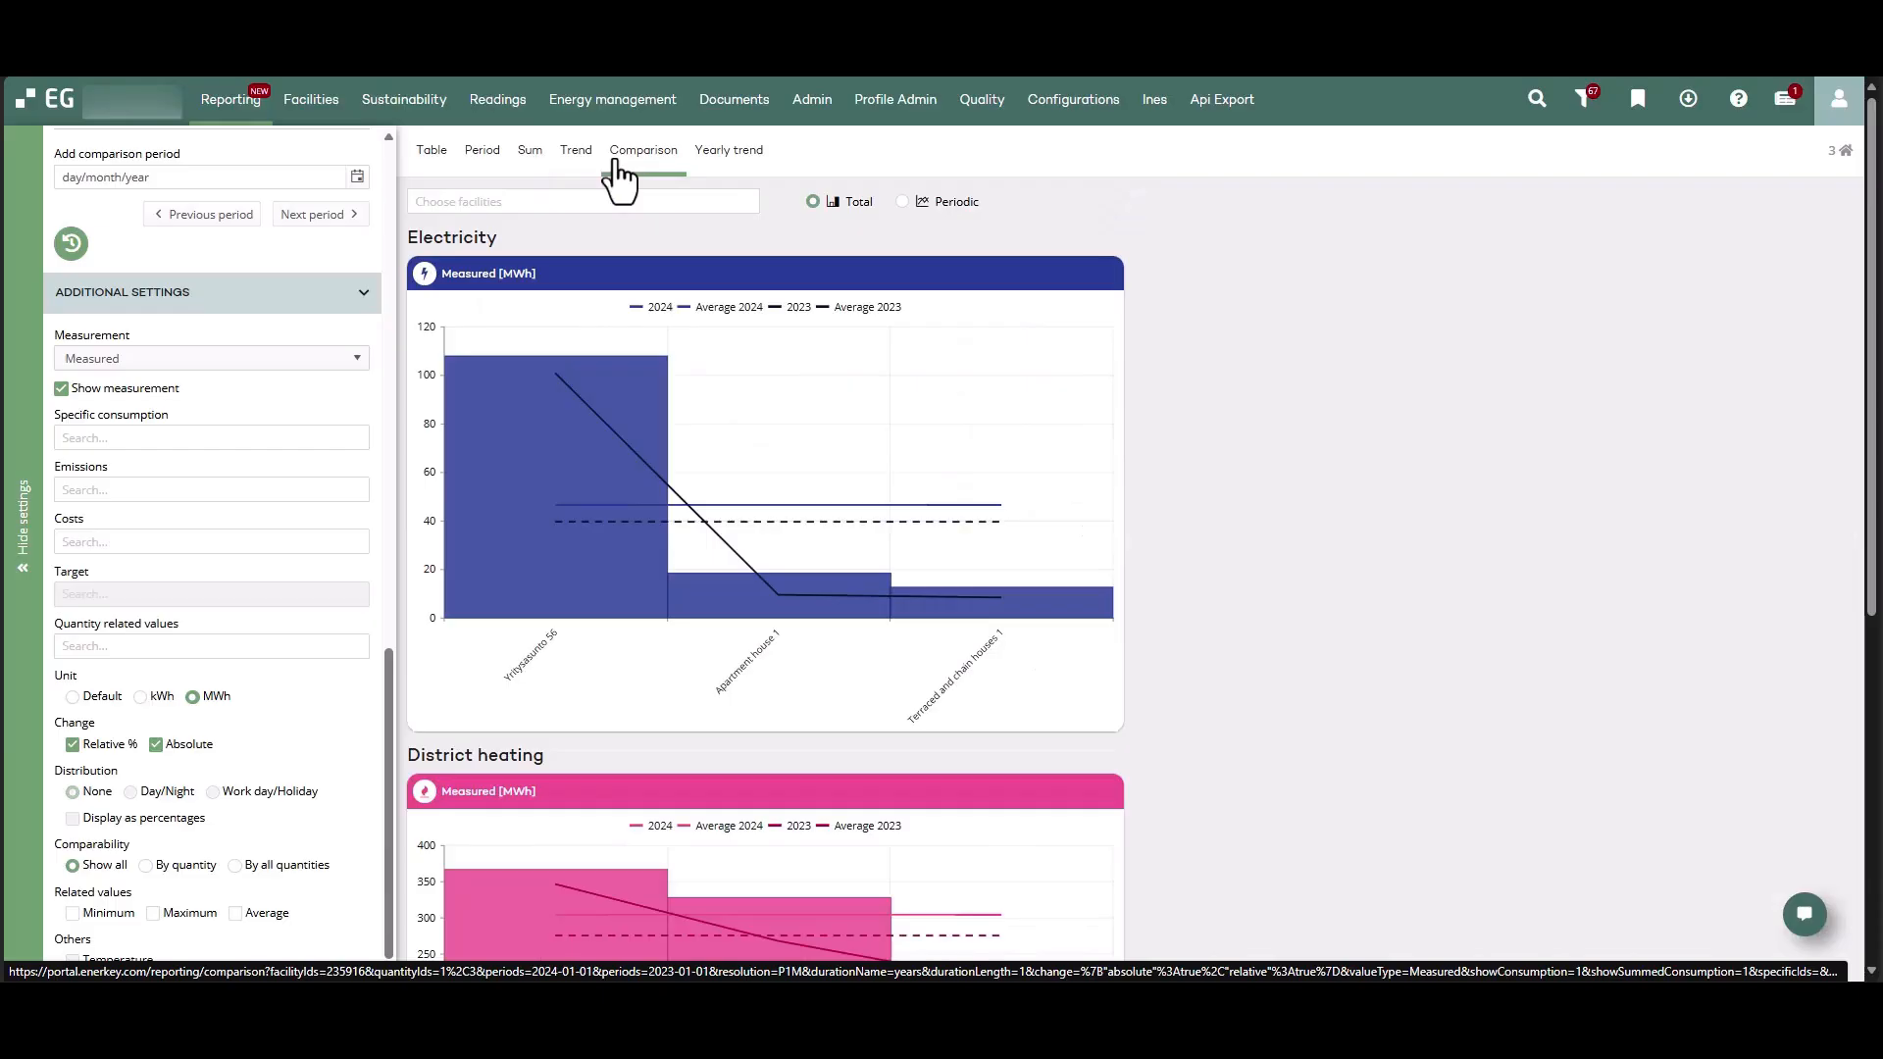